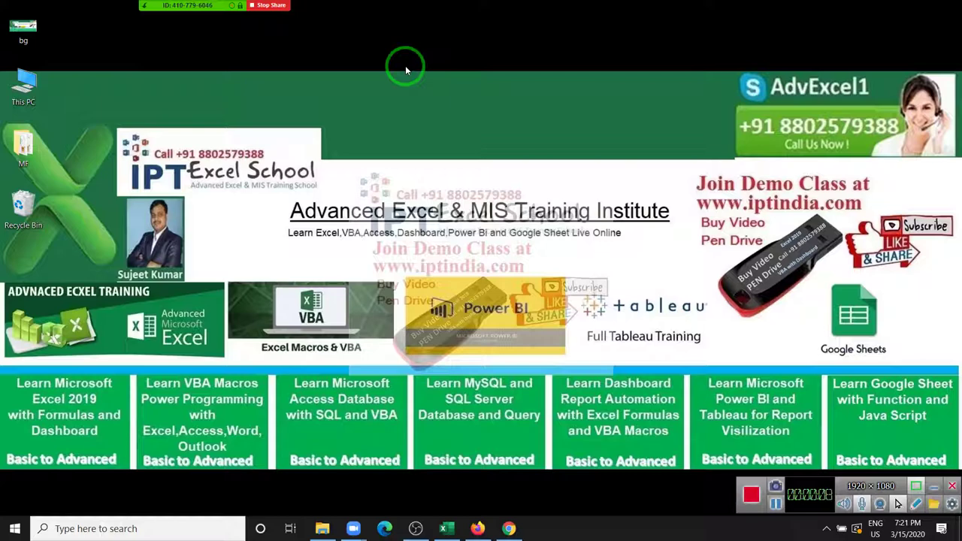
- Open the meeting participants list, then close it again
click(178, 19)
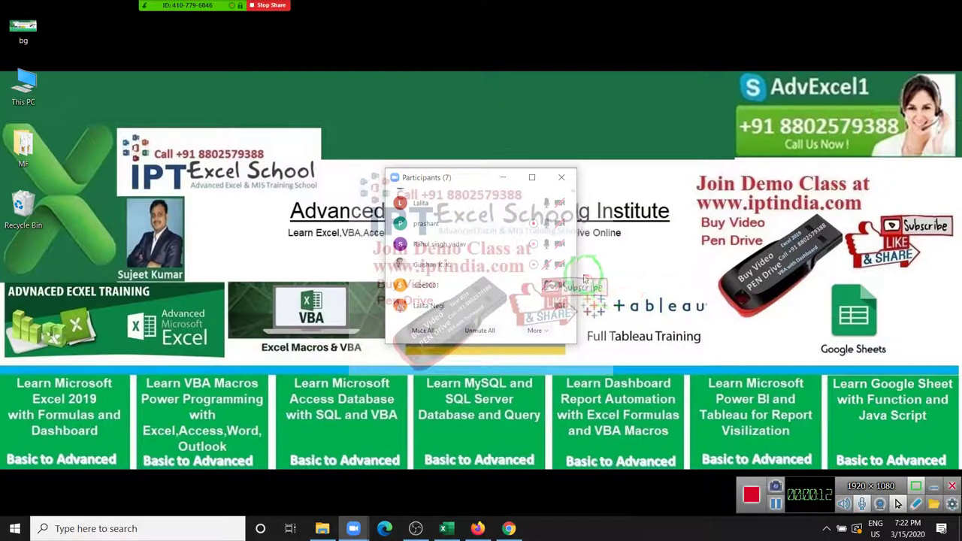
scroll(573, 234, up, 2)
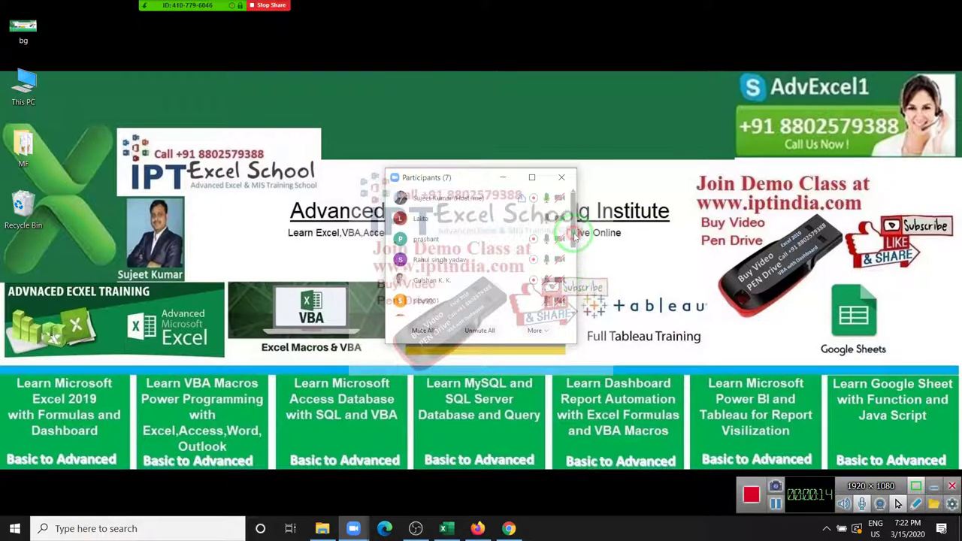
mouse_move(570, 235)
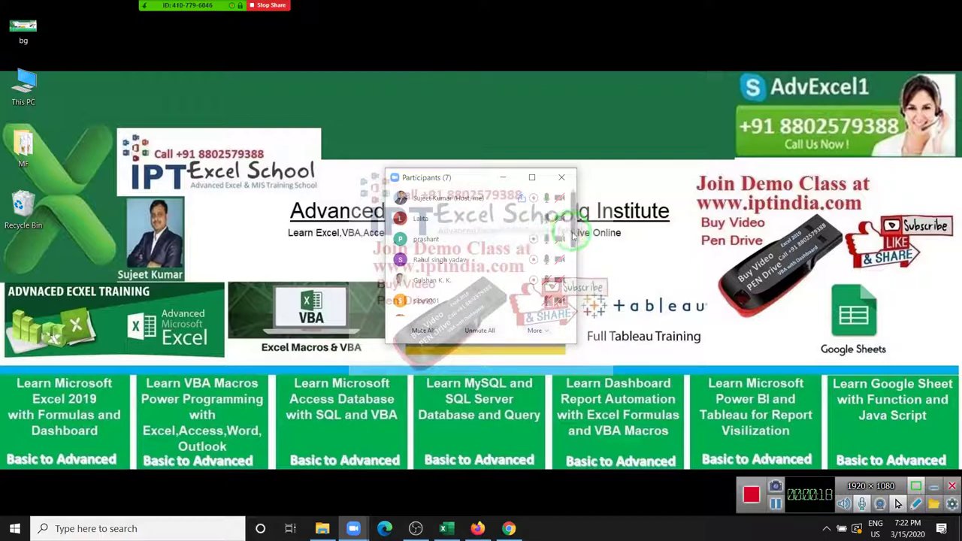
click(575, 268)
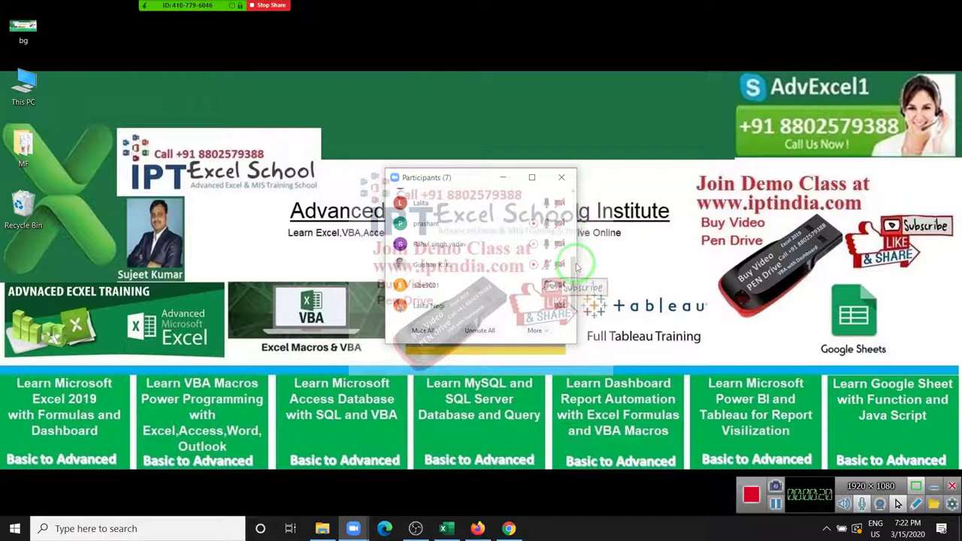
click(561, 177)
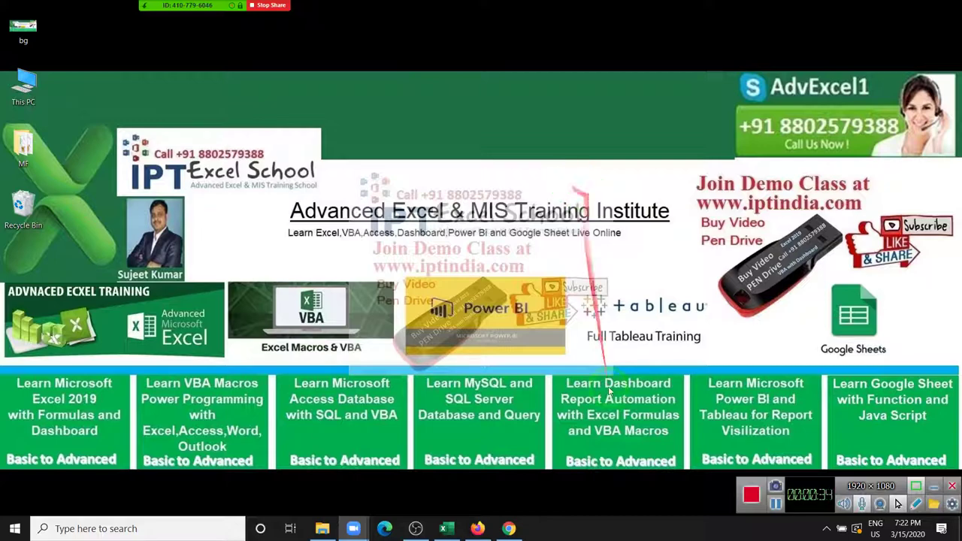
- Back in Excel, clear the values 4500, 4500, 4000 and 13000 from E3:E7
click(451, 528)
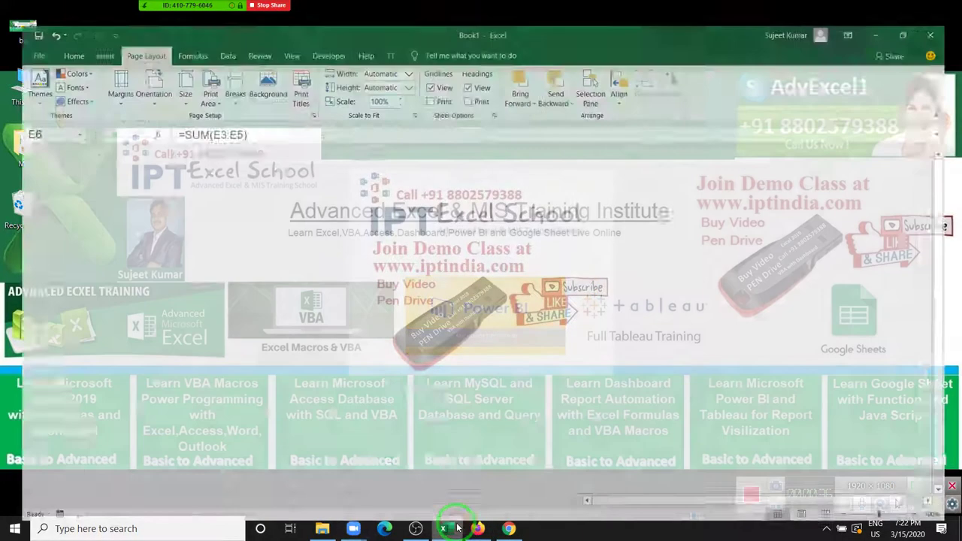
click(350, 338)
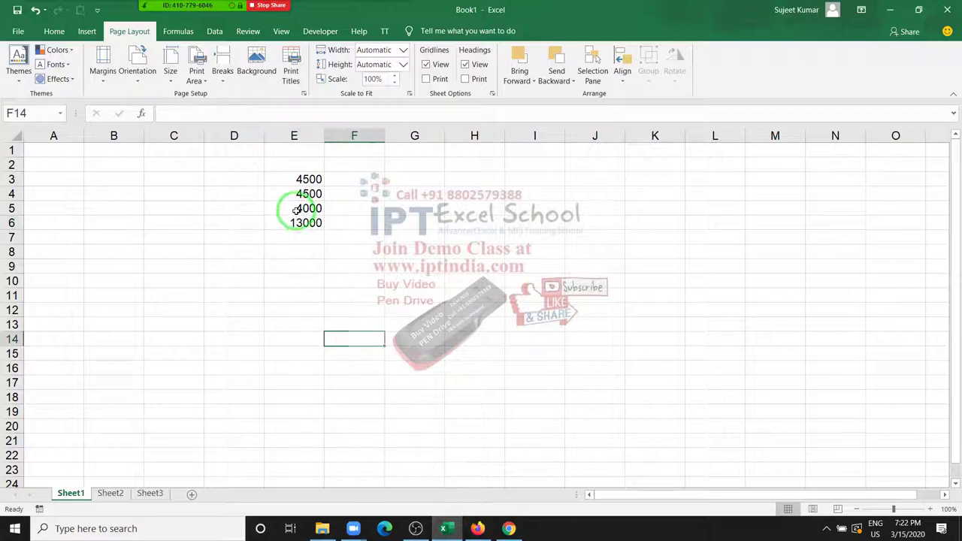
drag(300, 181, 312, 235)
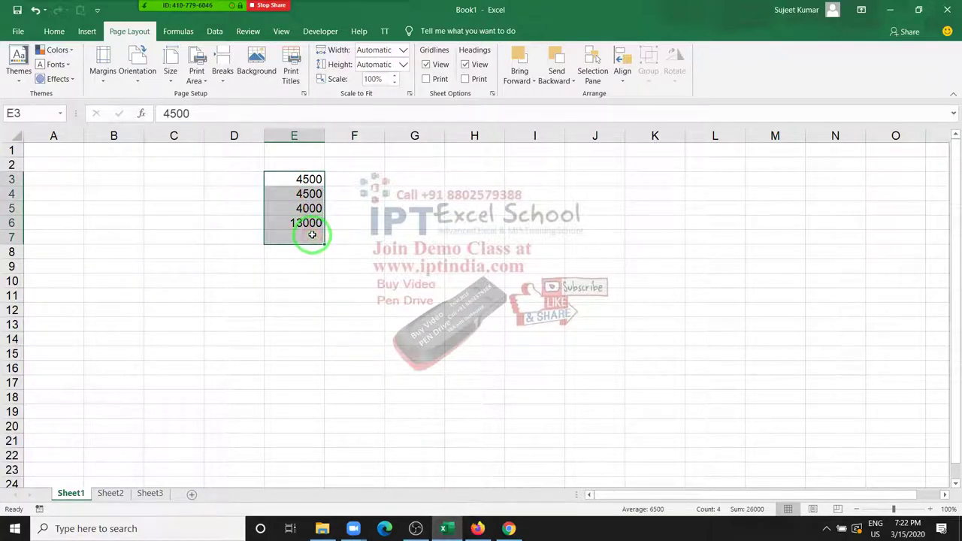
key(Delete)
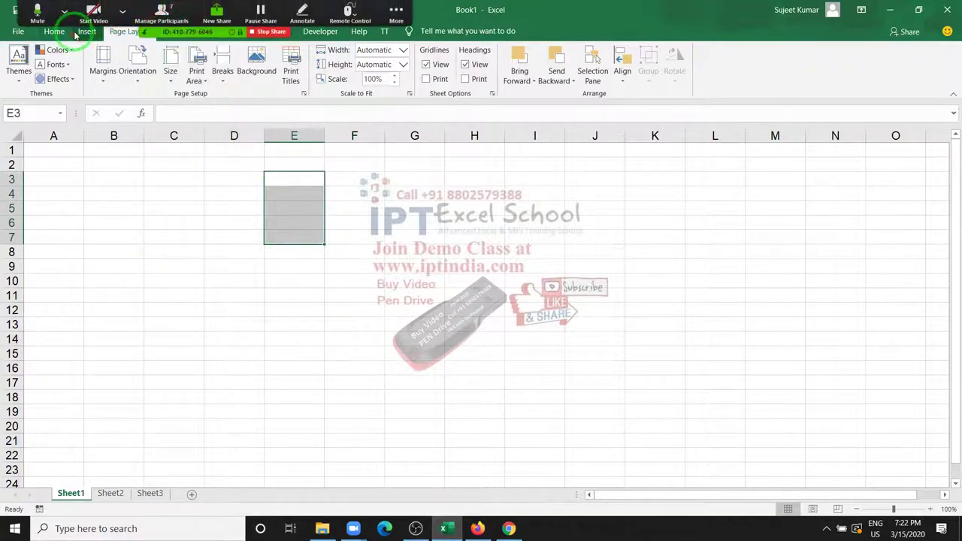
- Show the Insert ribbon and select cell A1 as the insert spot
click(85, 32)
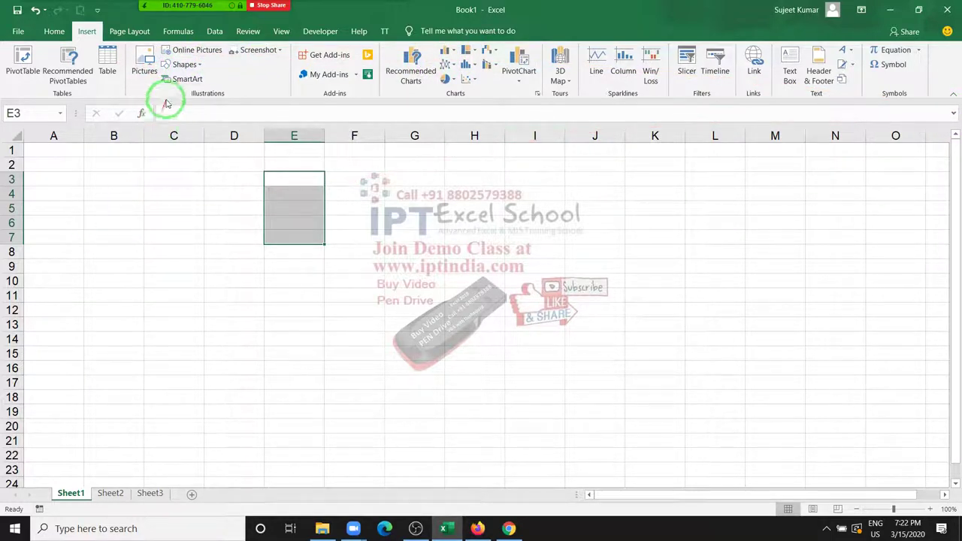
click(177, 176)
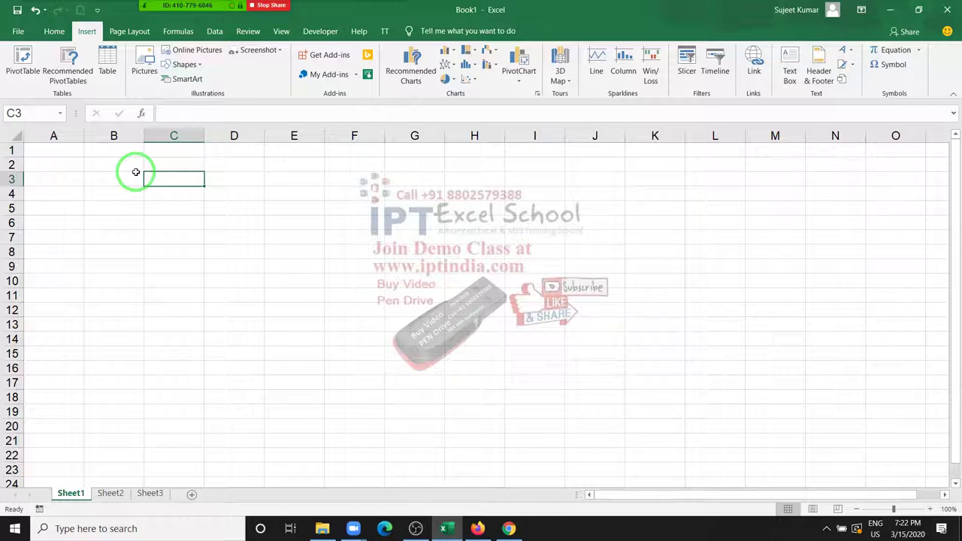
click(958, 530)
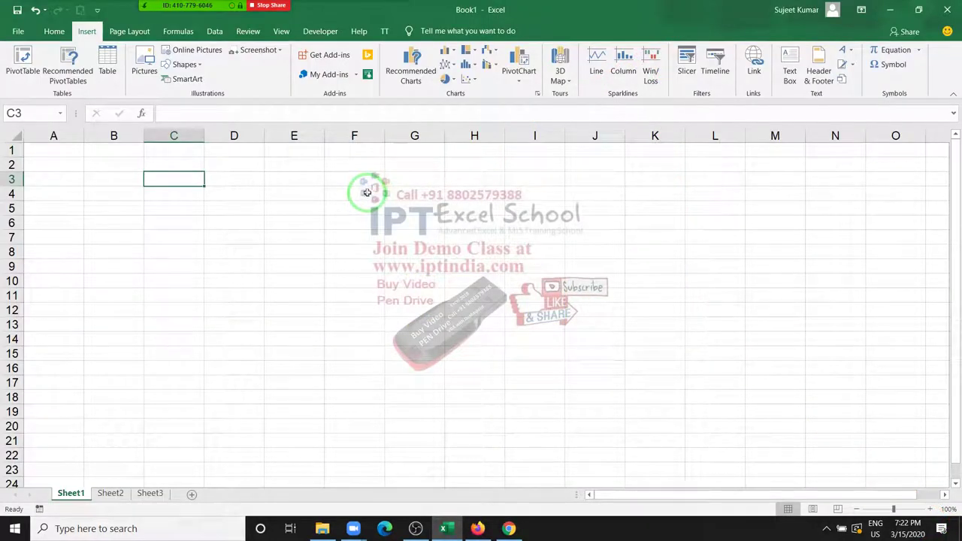
click(73, 153)
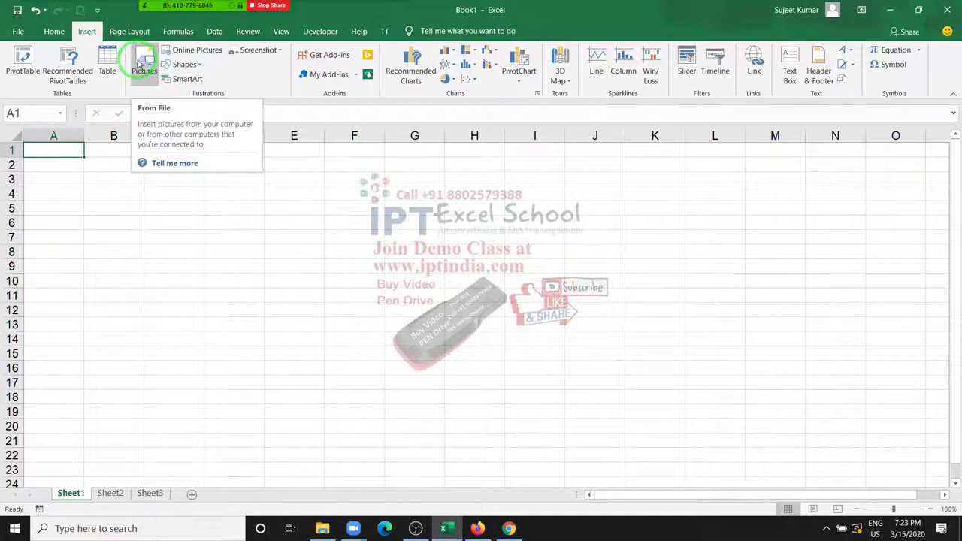
- Insert the asd picture from a file, then delete it
click(138, 64)
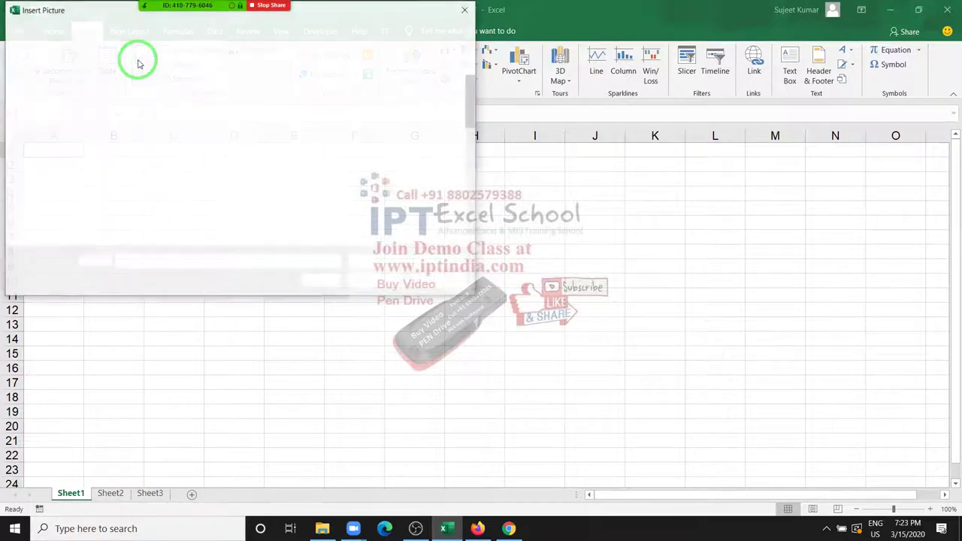
drag(130, 68, 359, 250)
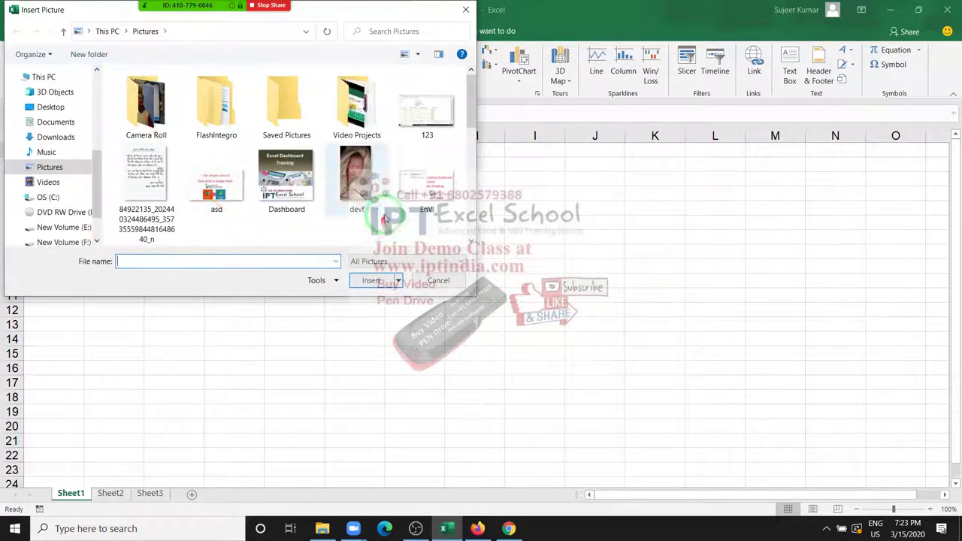
drag(453, 158, 279, 208)
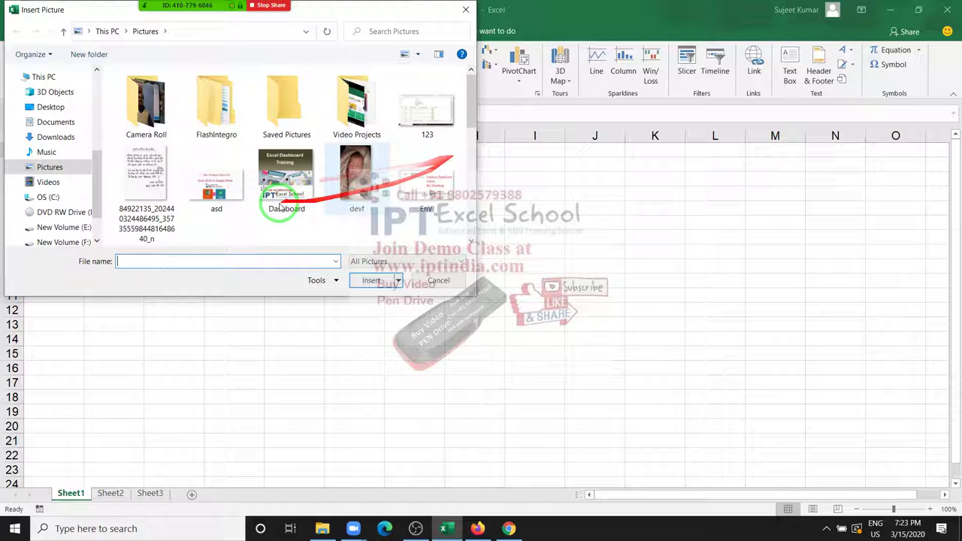
double_click(230, 192)
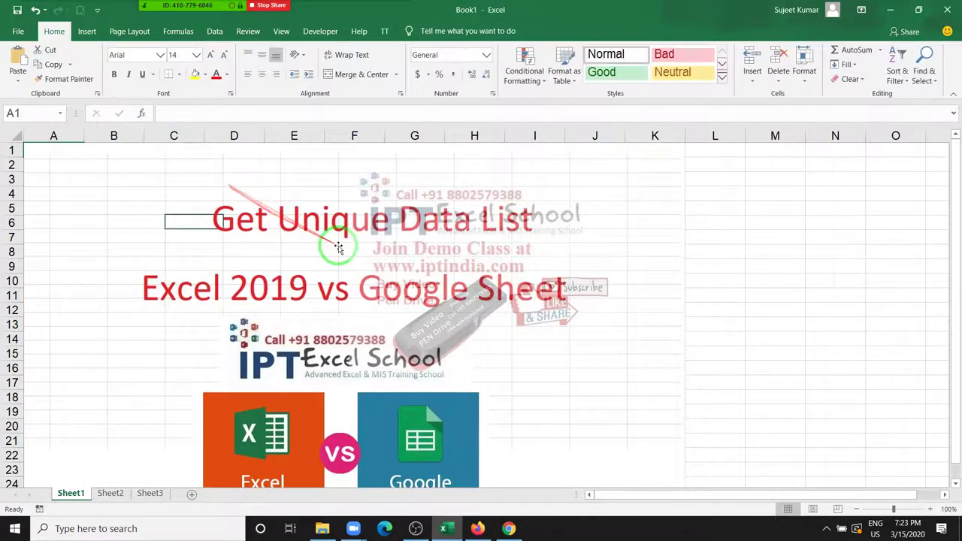
key(Delete)
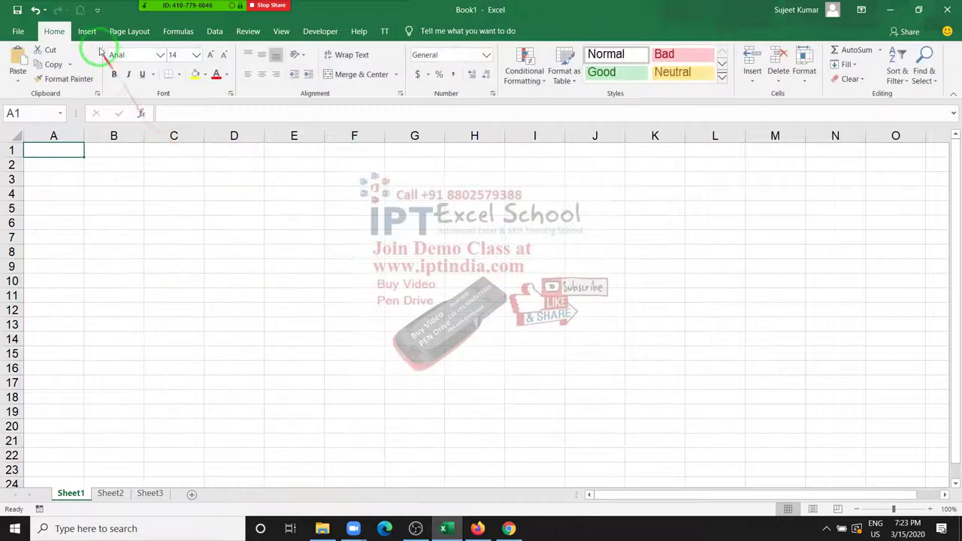
- Insert the VBA picture from Pictures, nudge it into place, and switch to Chrome
click(88, 31)
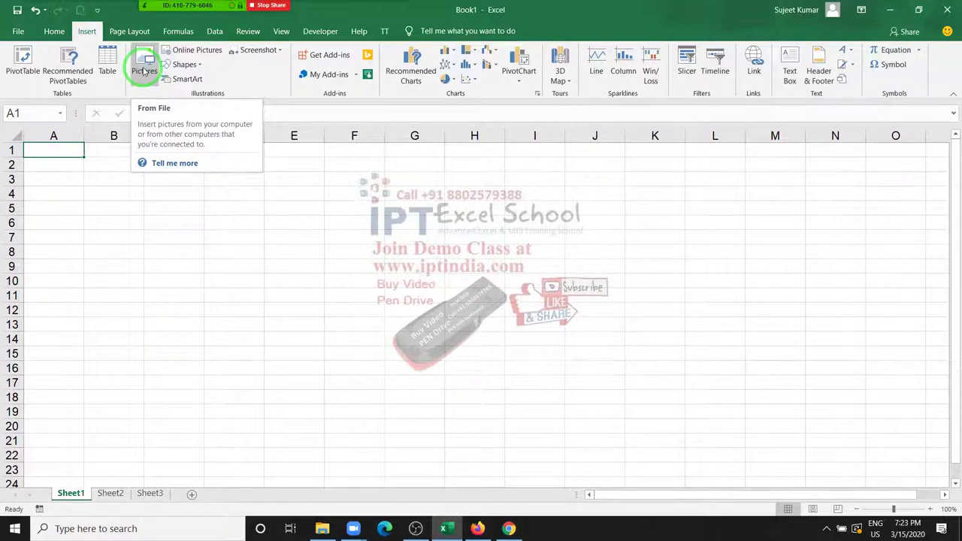
click(143, 71)
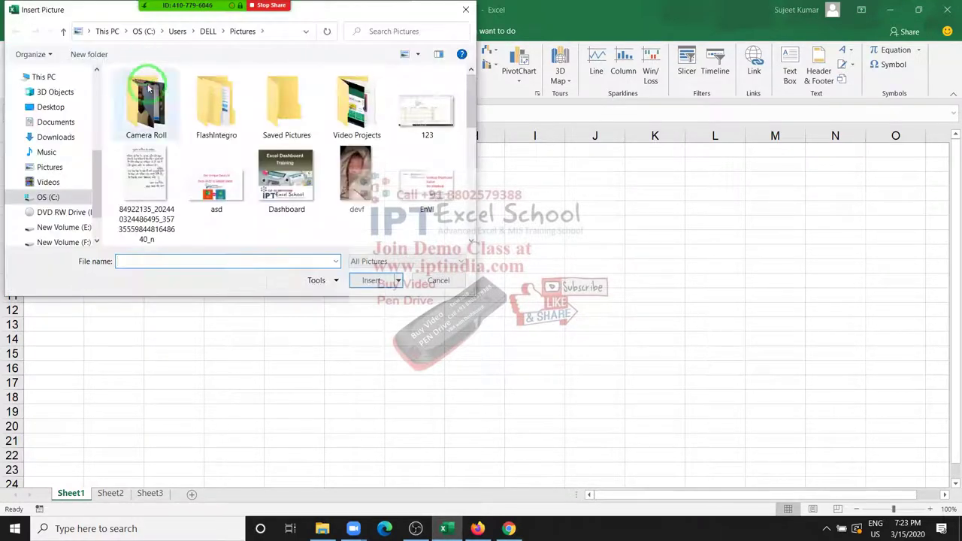
scroll(236, 139, down, 1)
scroll(236, 150, down, 2)
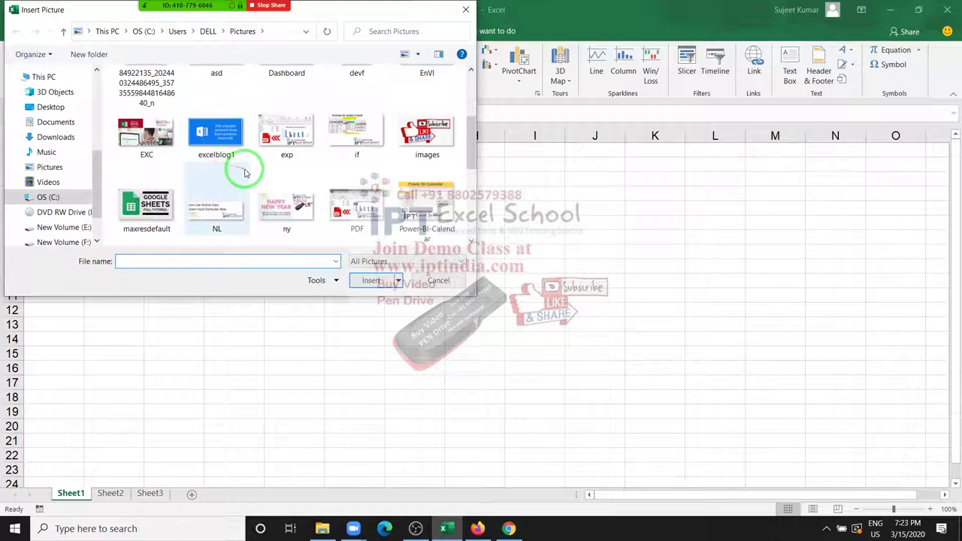
scroll(242, 169, down, 2)
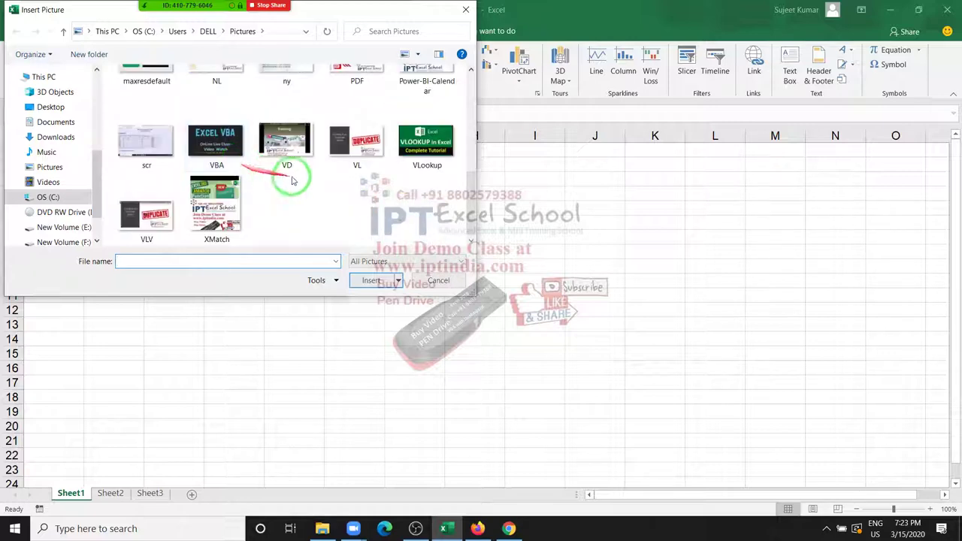
scroll(333, 175, up, 1)
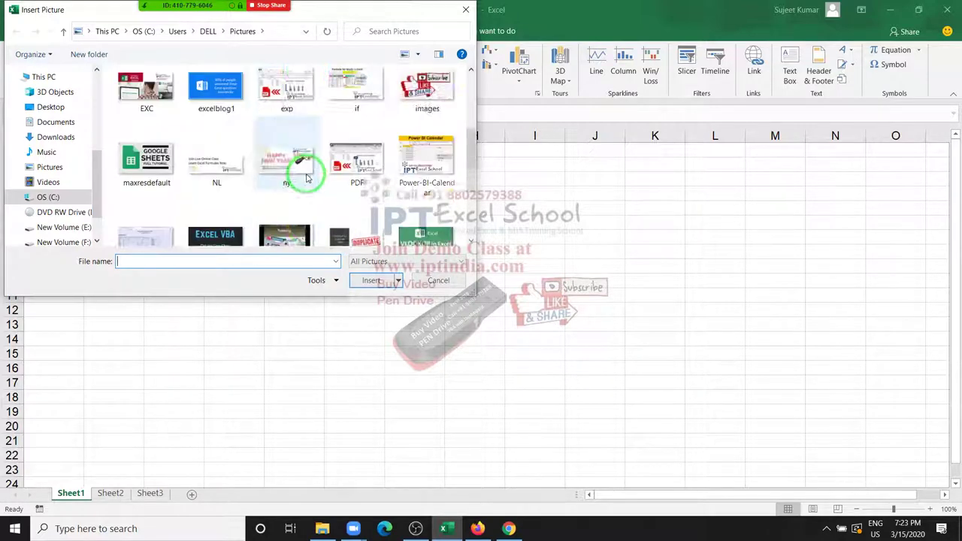
click(222, 207)
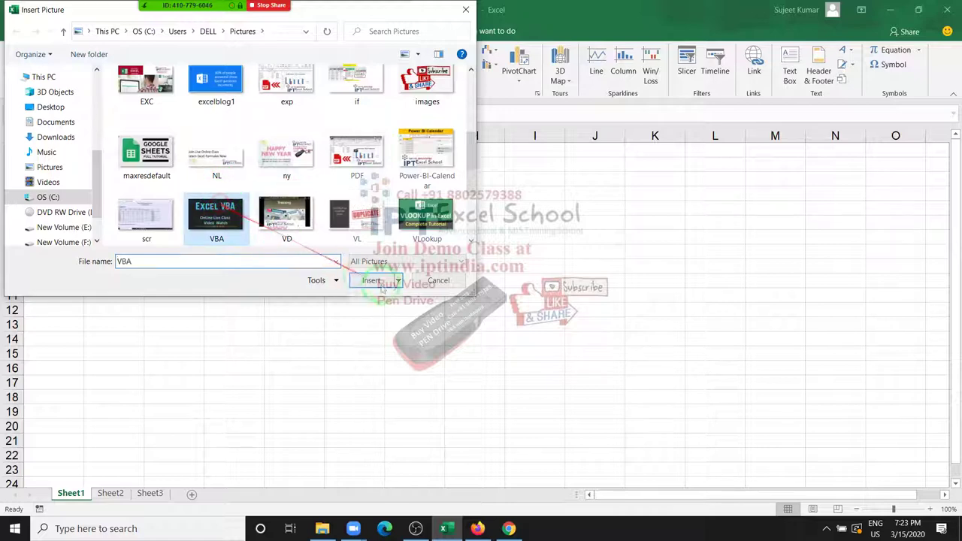
click(385, 288)
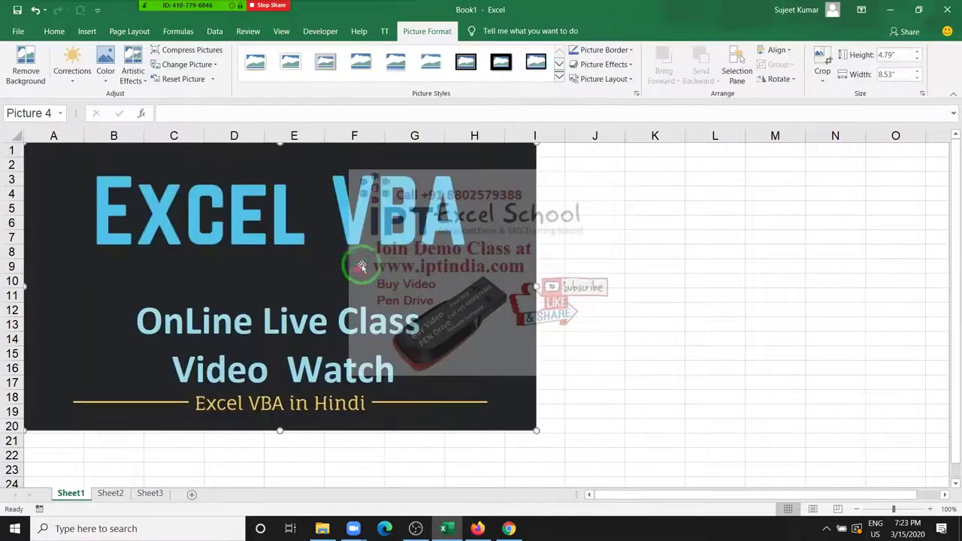
drag(402, 291, 396, 285)
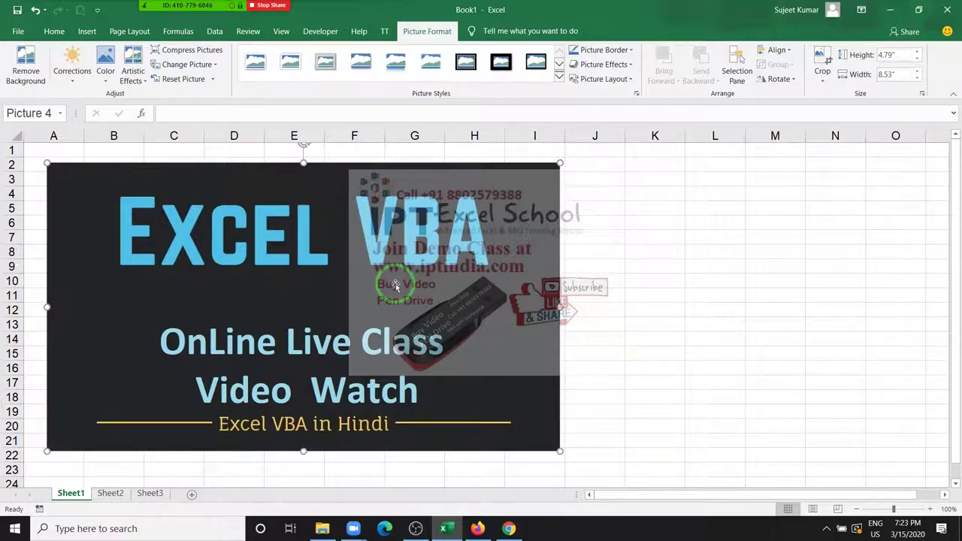
click(508, 528)
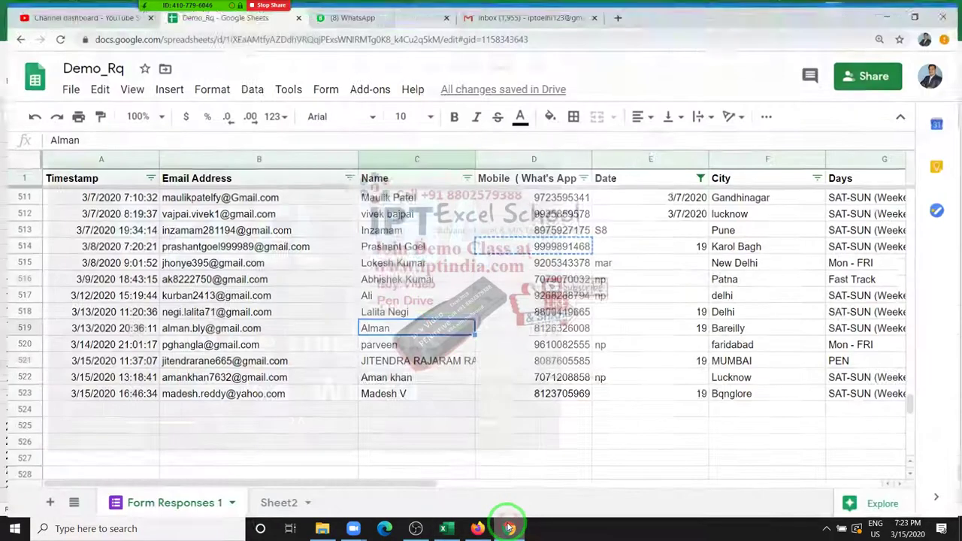
- In a new browser tab, search Google for 'chart'
click(616, 12)
text(goo)
key(Return)
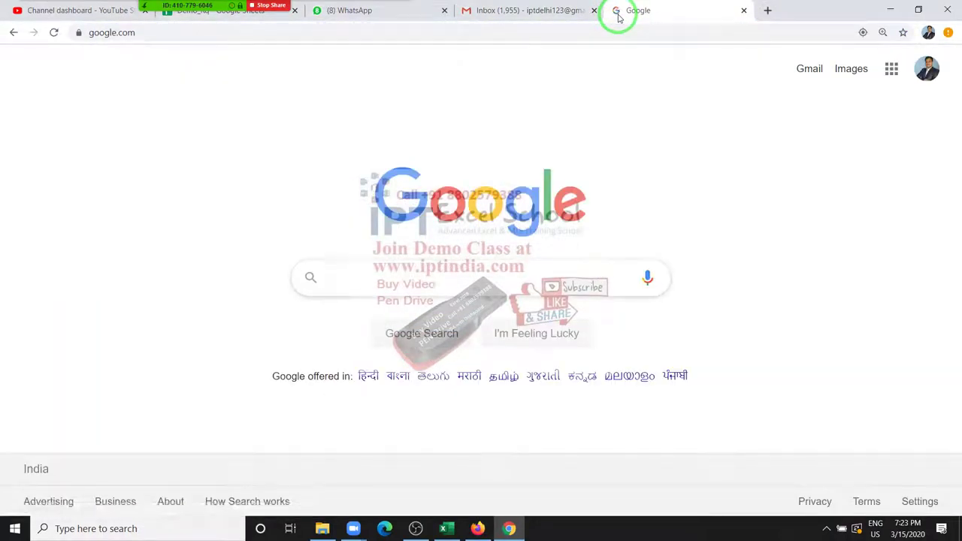
text(chart)
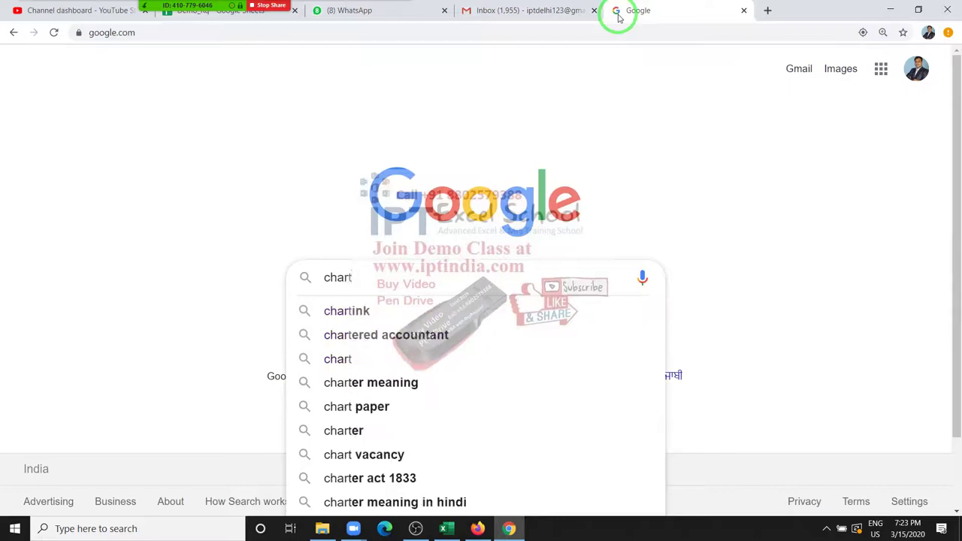
key(Return)
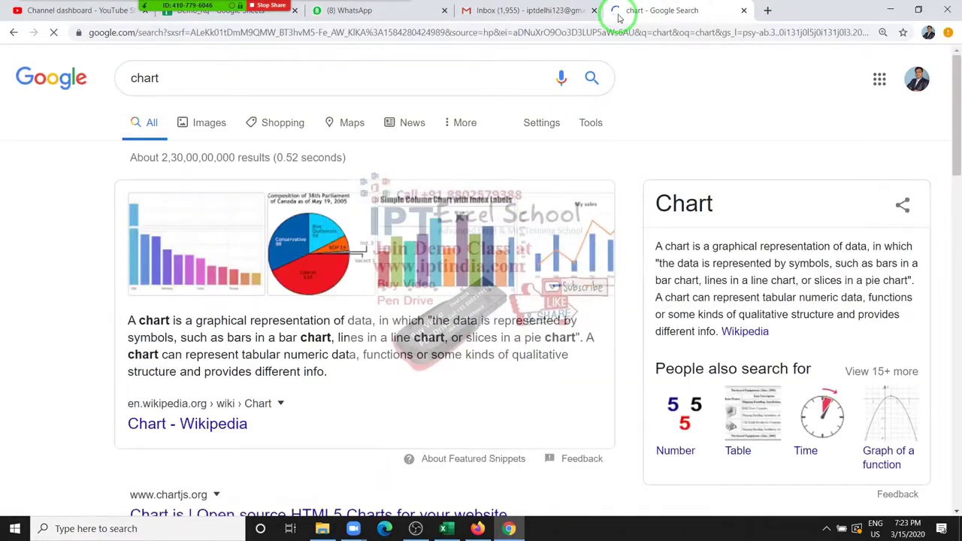
- From the image results, copy the CanvasJS column chart image and return to Excel
click(207, 118)
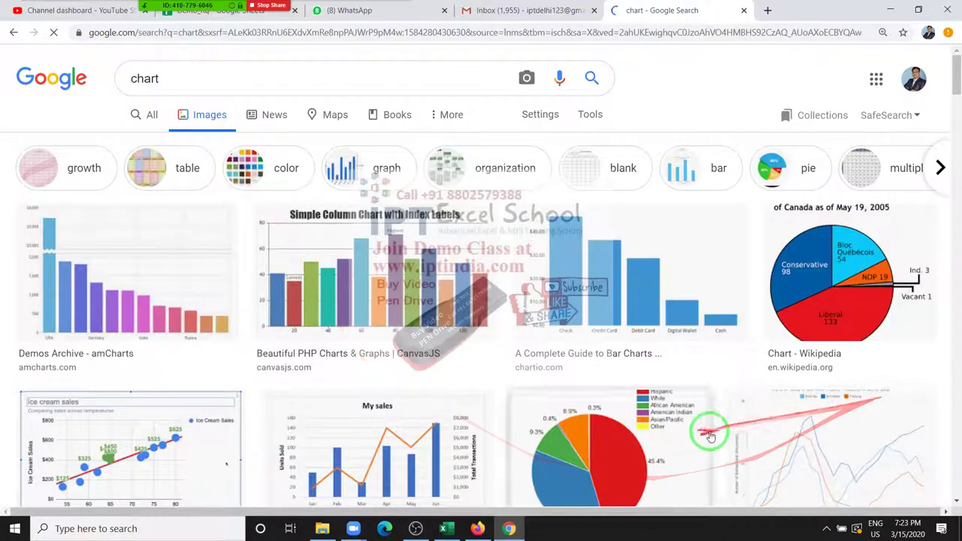
scroll(479, 321, down, 1)
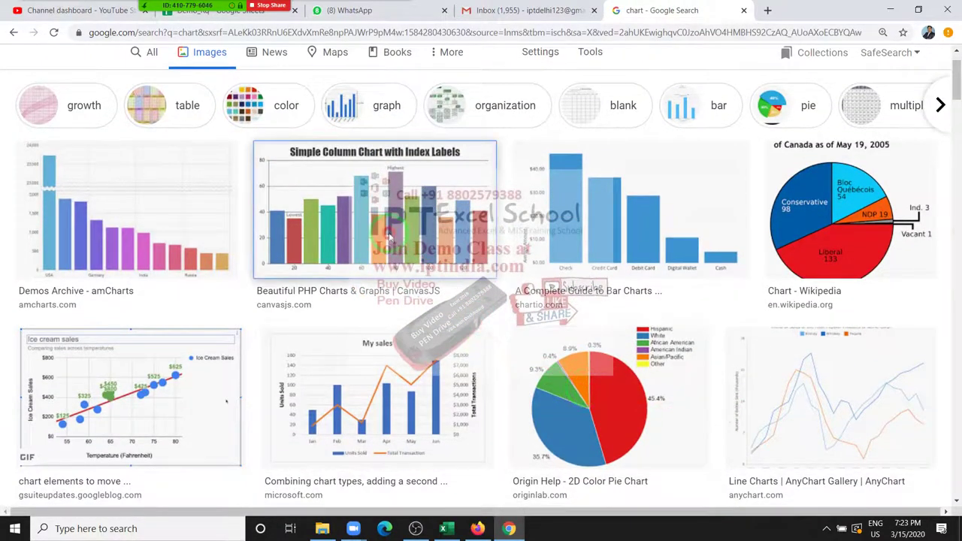
click(389, 235)
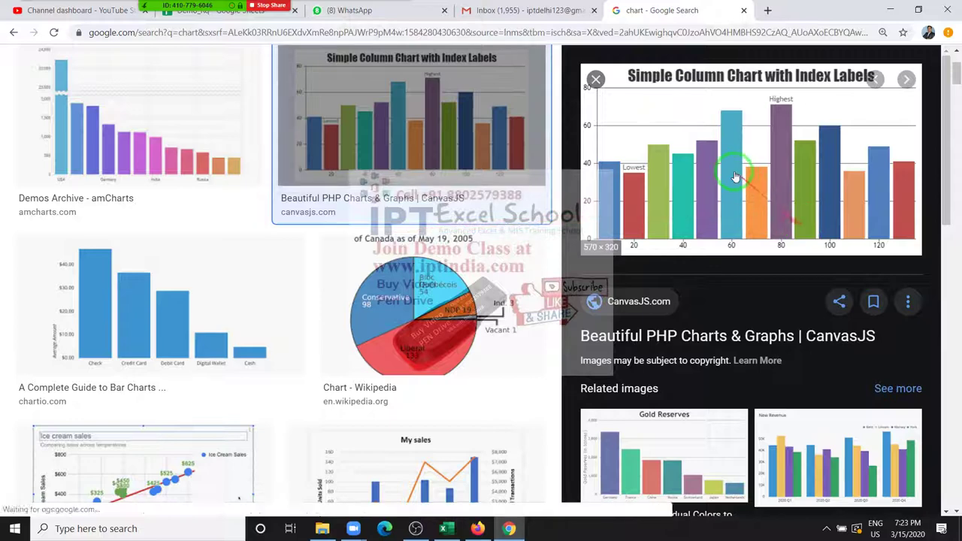
right_click(735, 174)
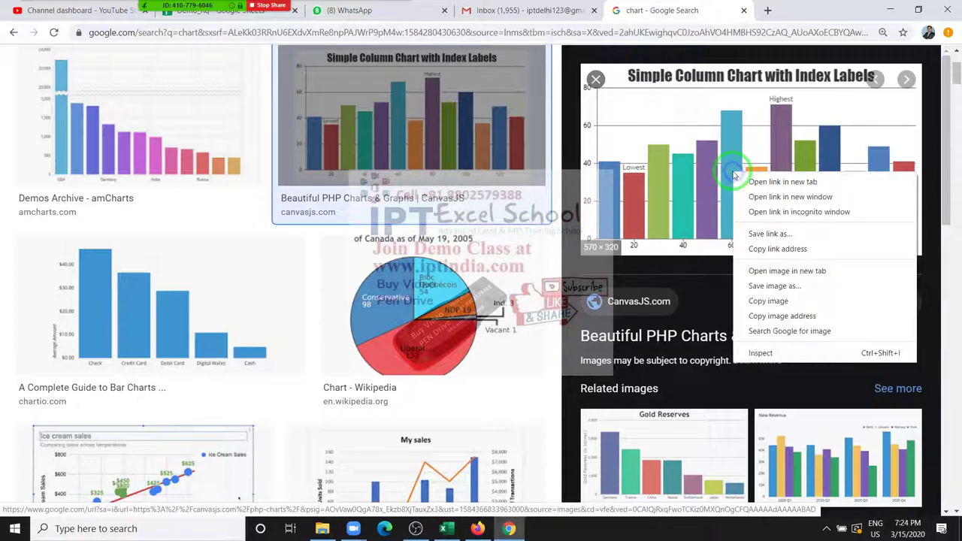
click(814, 301)
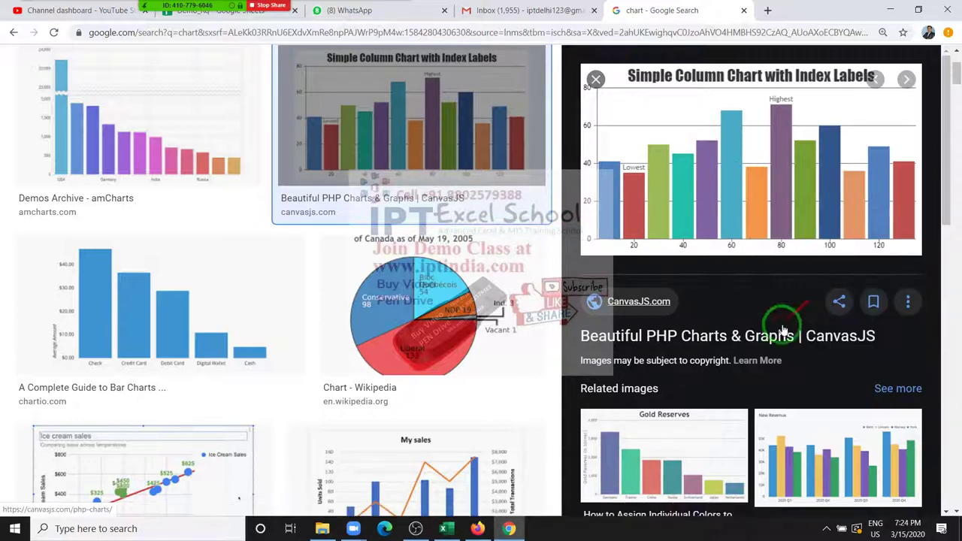
click(443, 528)
- Paste the chart at K7, delete the Excel VBA picture, and move the chart onto columns D–I
click(649, 243)
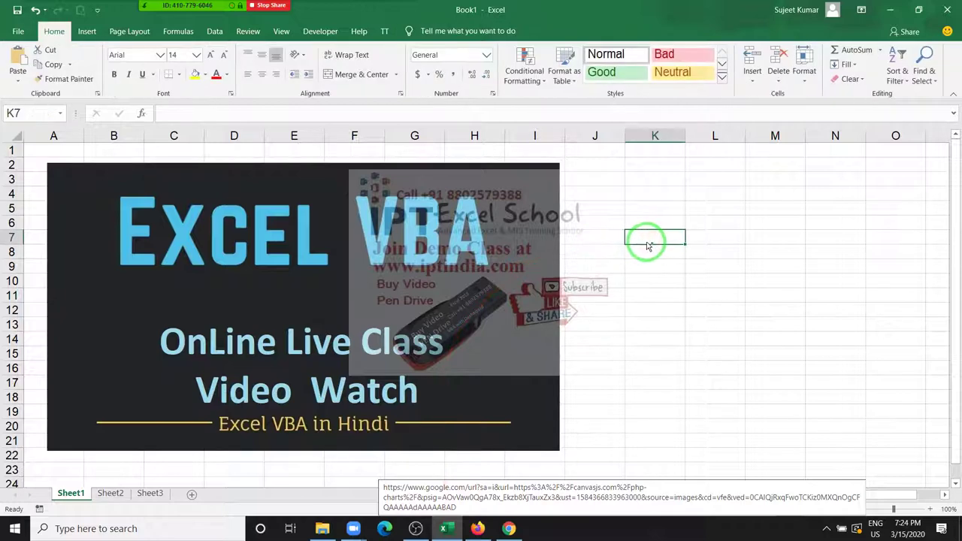
key(ctrl+v)
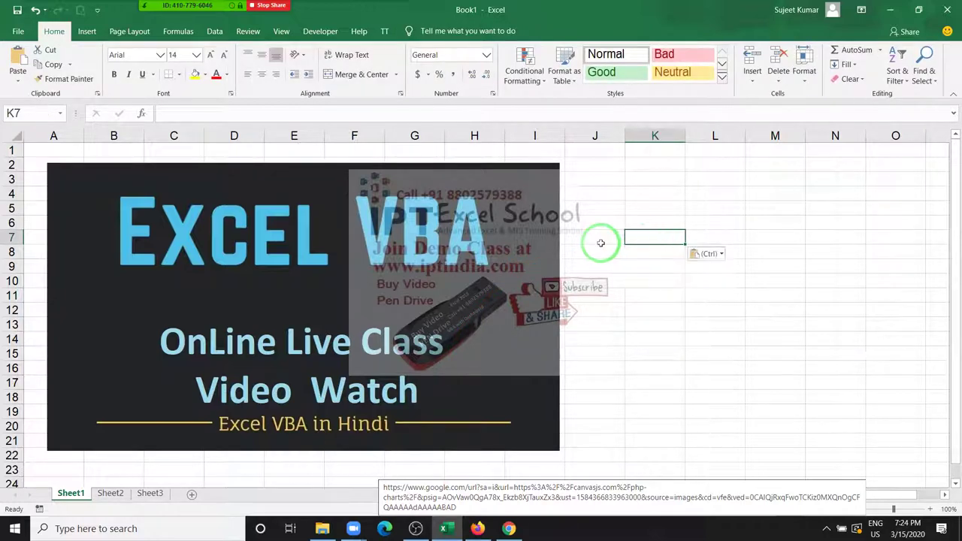
click(537, 223)
key(Delete)
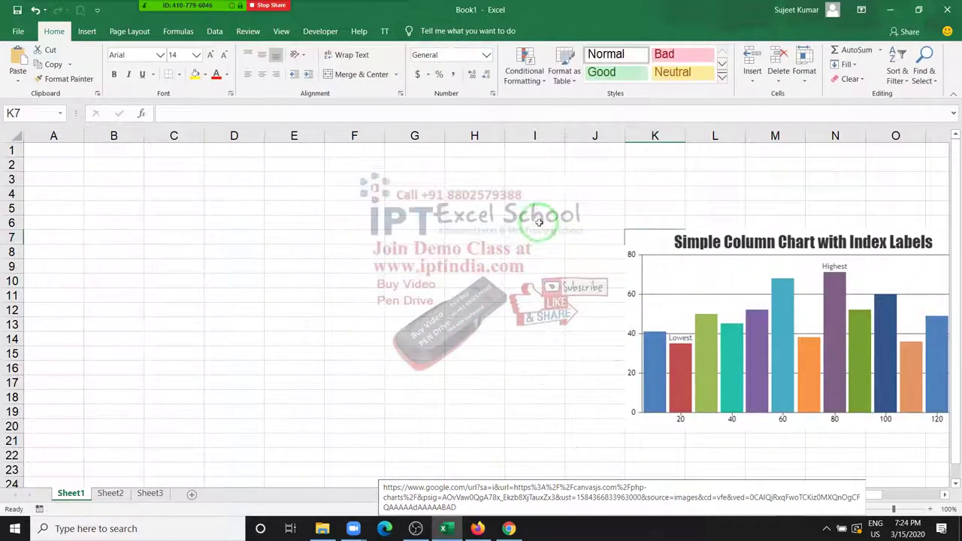
drag(676, 246, 270, 178)
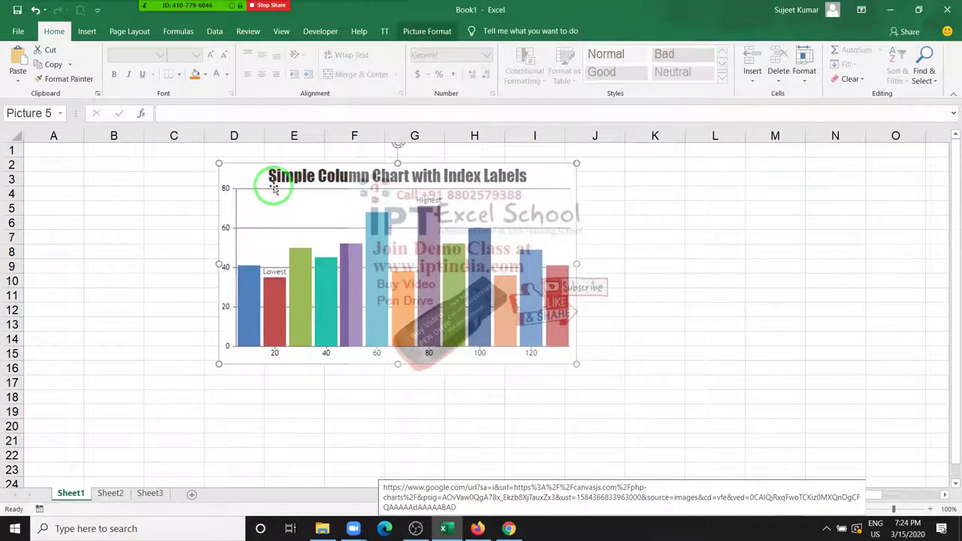
key(alt+Tab)
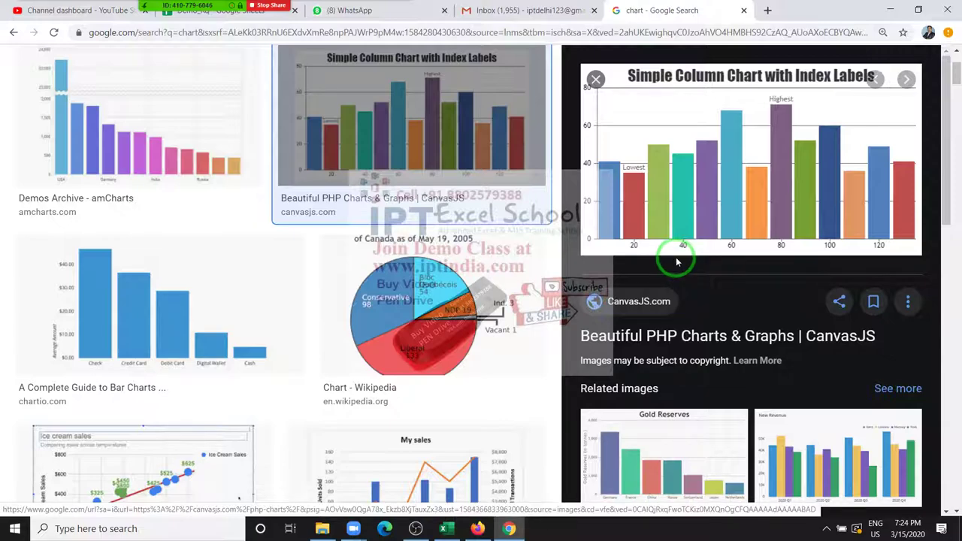
- Launch Paint and paste the copied chart into a new canvas
key(super)
text(p)
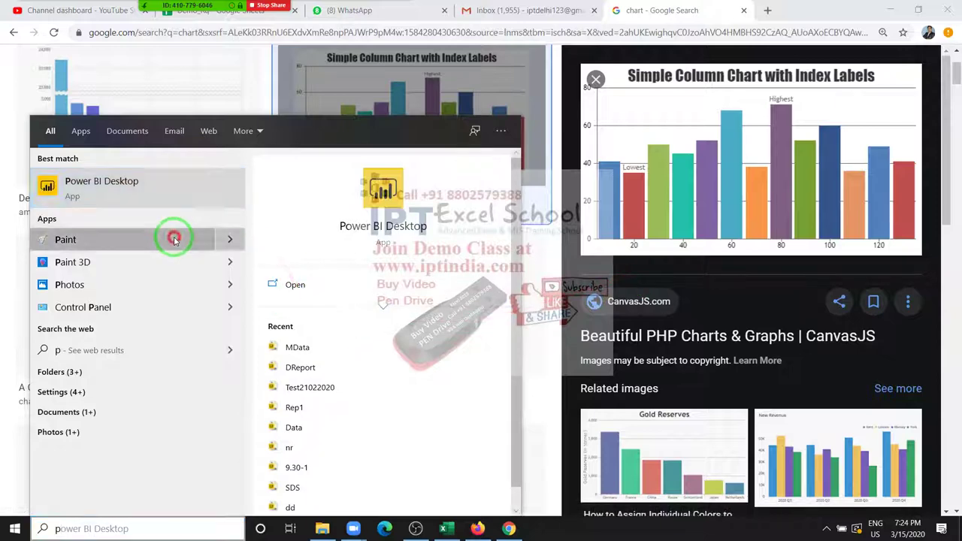
click(174, 242)
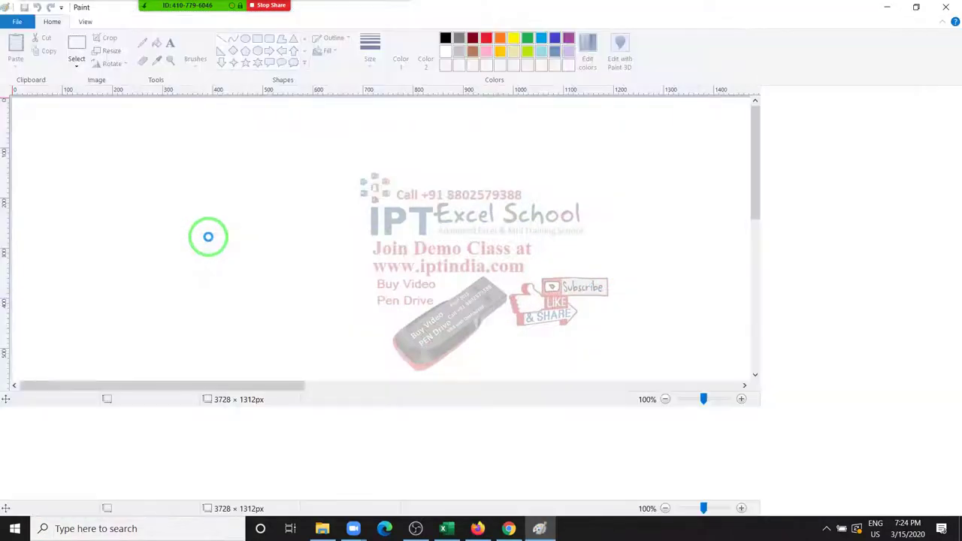
key(ctrl+v)
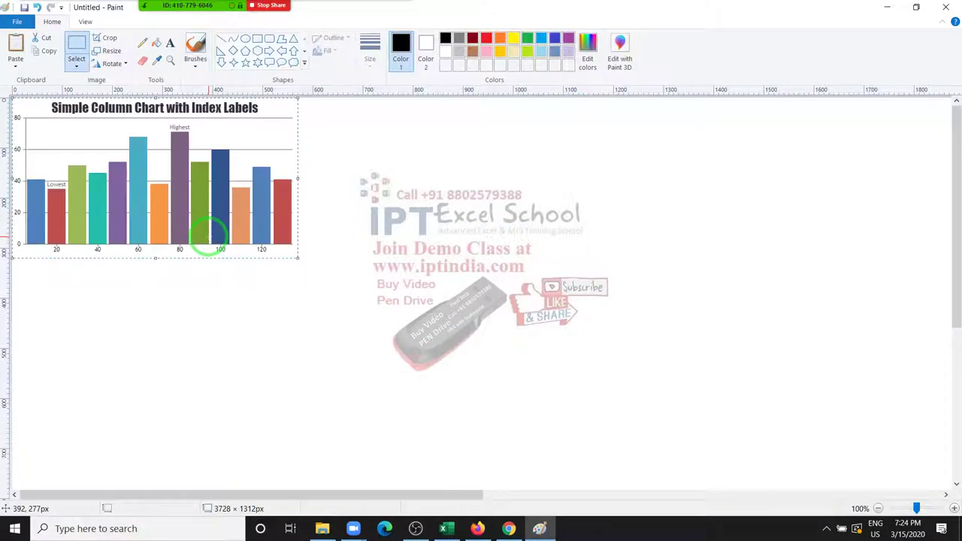
- Remove the pasted chart, close Paint without saving, and return to Excel
key(alt+Tab)
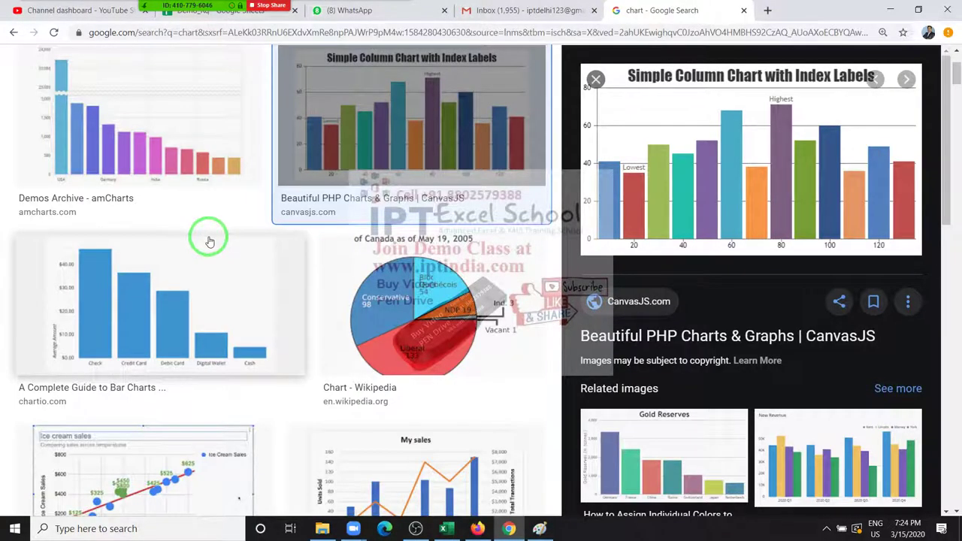
key(alt+Tab)
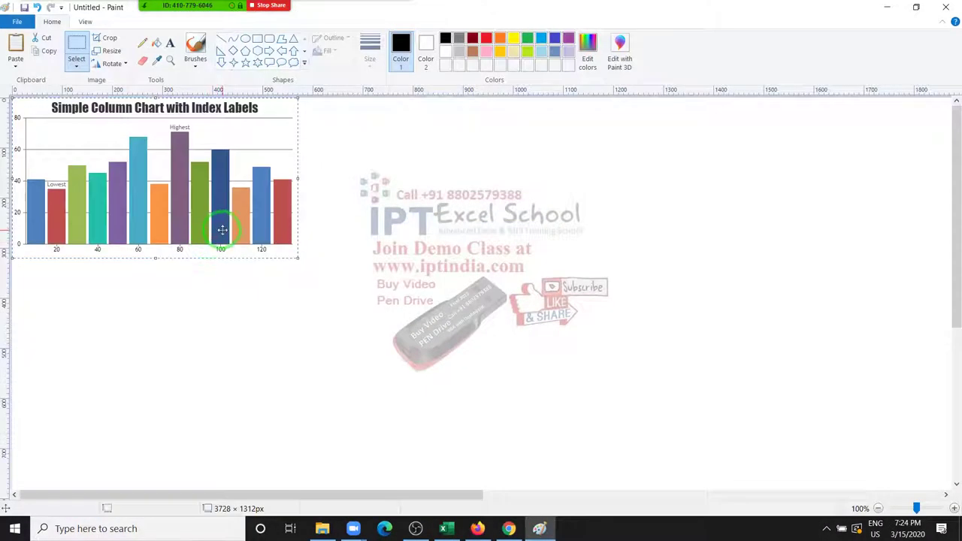
key(Delete)
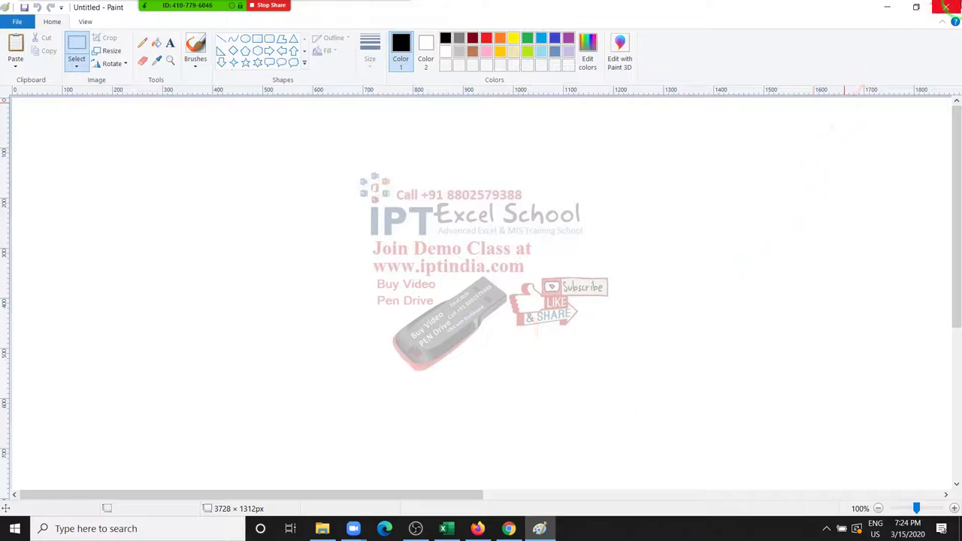
click(951, 6)
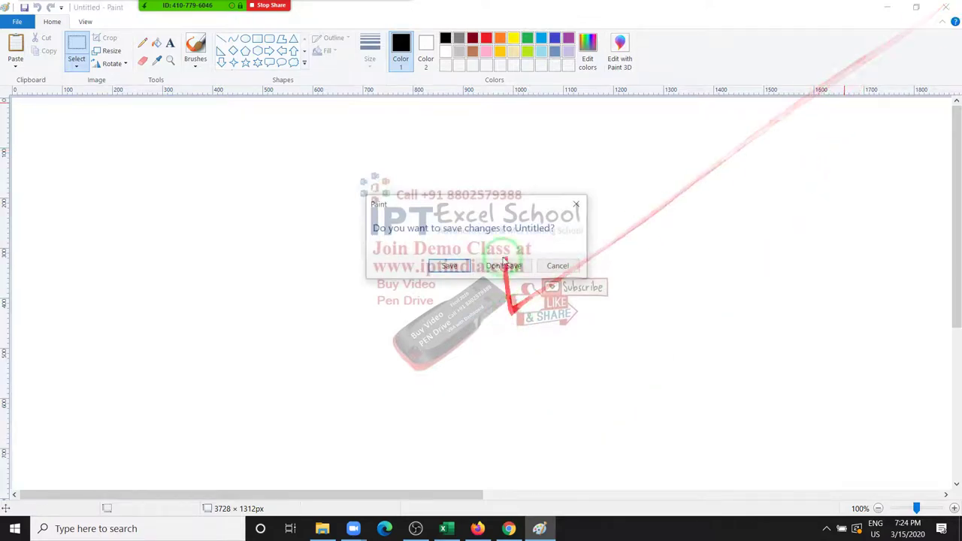
click(504, 268)
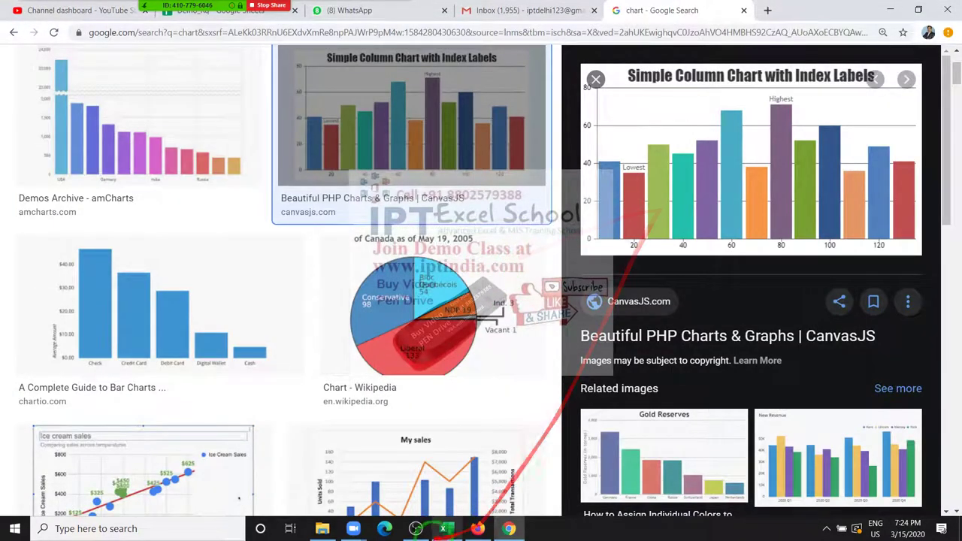
click(477, 528)
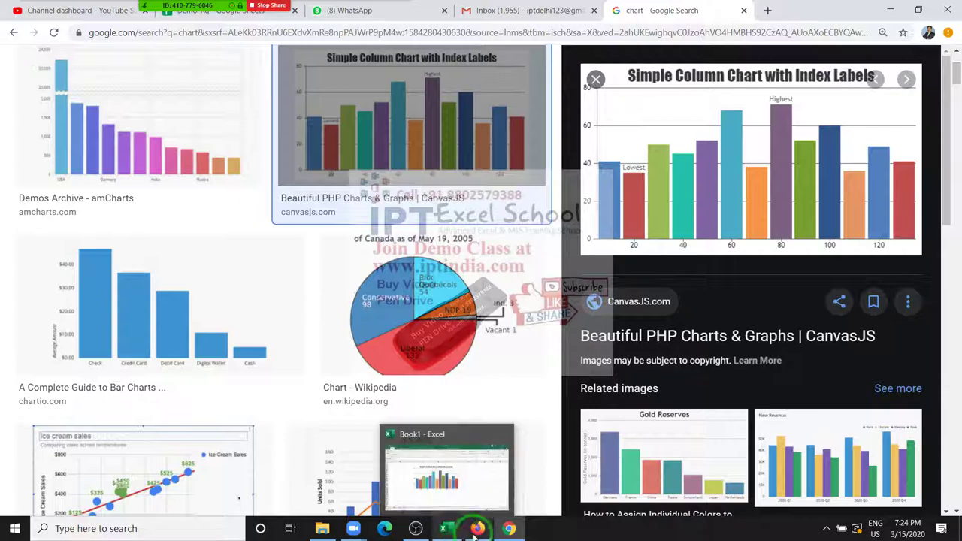
- Bring Excel forward and delete the chart picture from the sheet
click(444, 528)
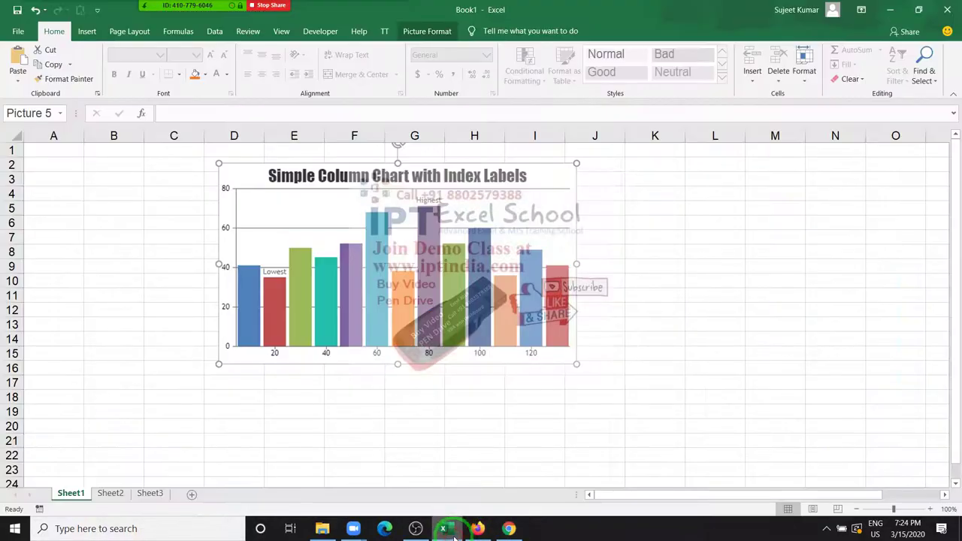
key(Delete)
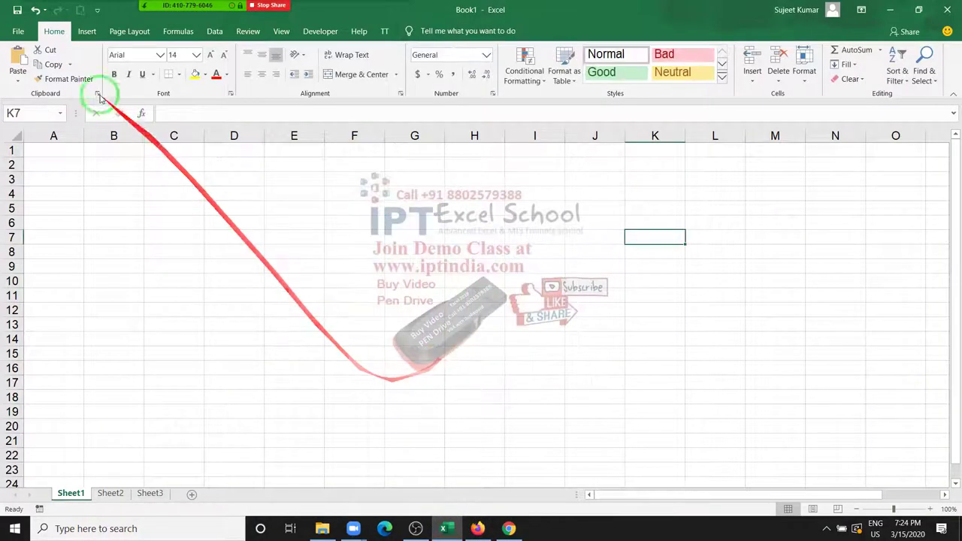
click(89, 31)
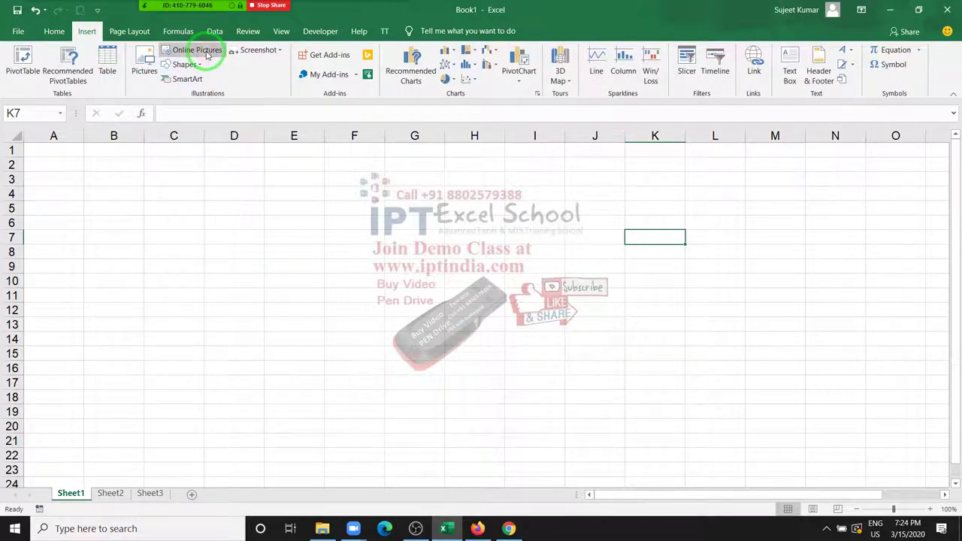
click(206, 53)
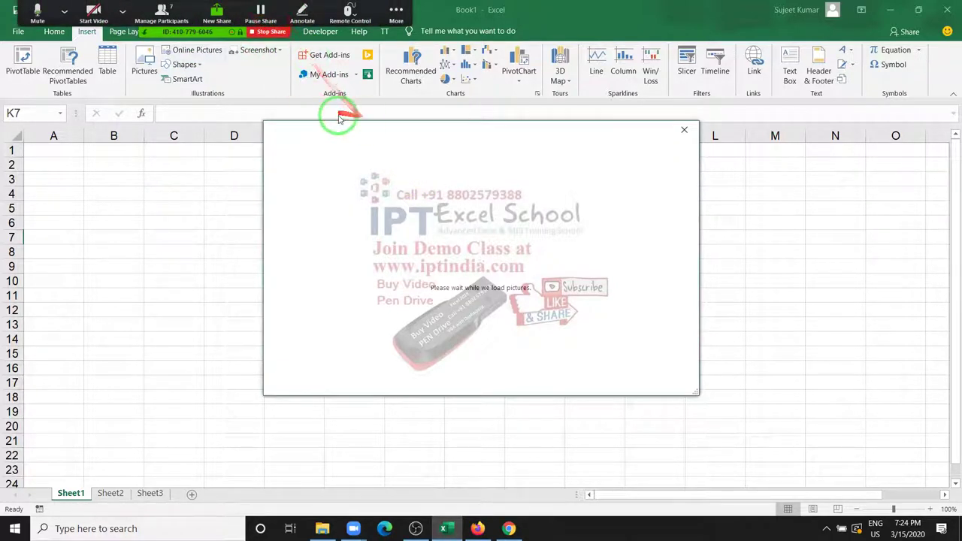
- Move the Zoom participants window to the right side of the screen
click(161, 13)
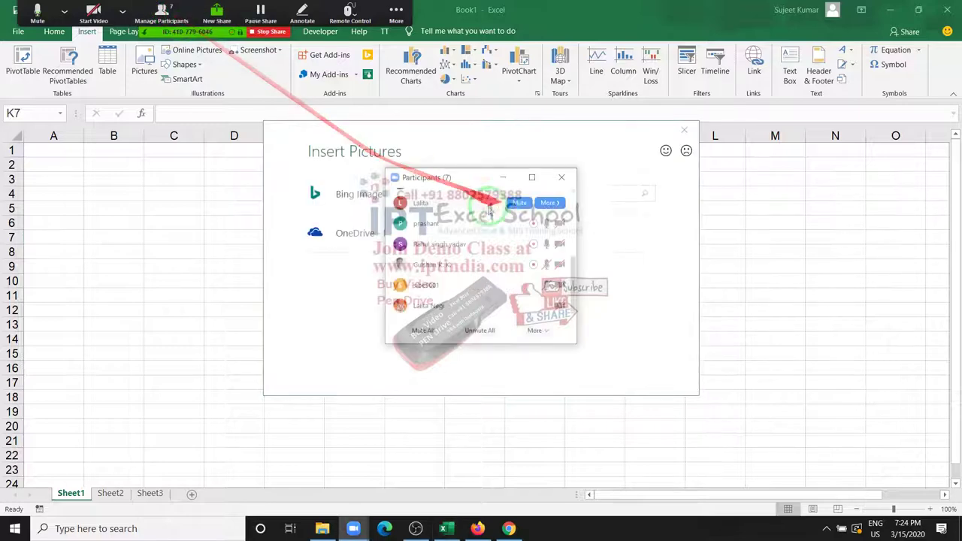
drag(473, 180, 788, 140)
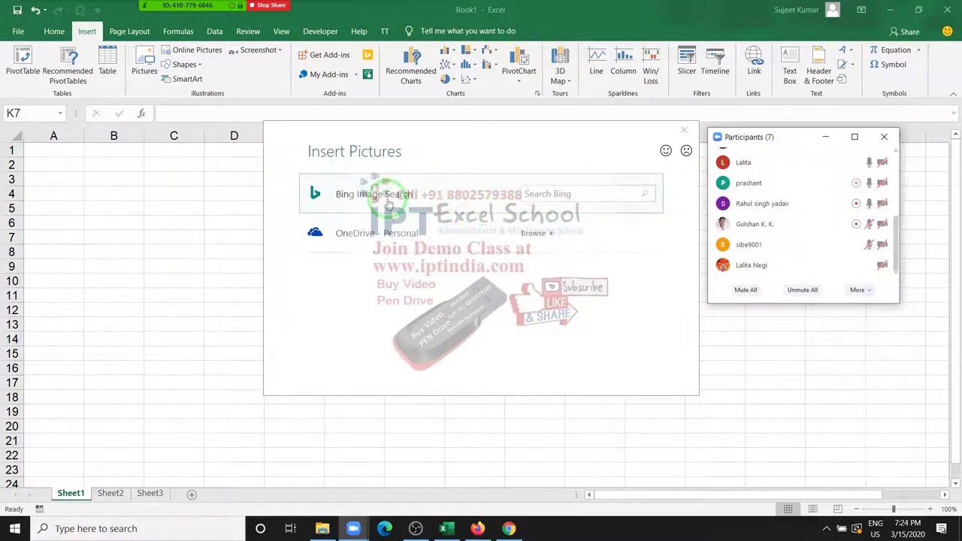
click(395, 202)
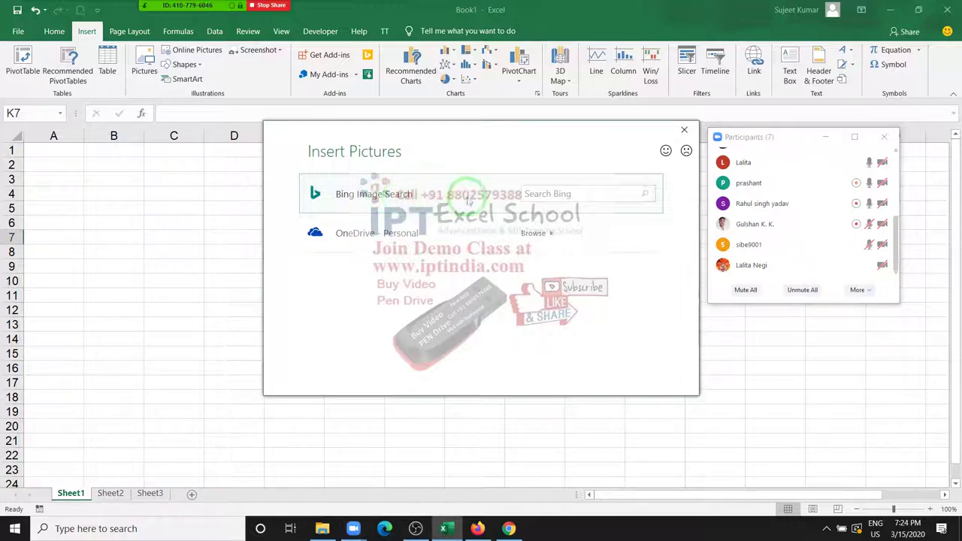
- In Bing online pictures, browse the Airplane category and insert the first photo
click(586, 194)
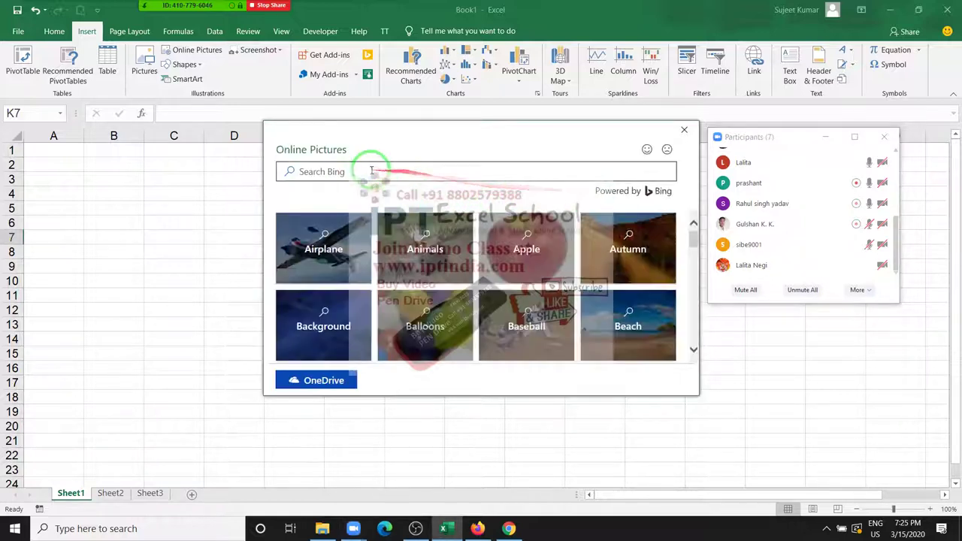
click(344, 174)
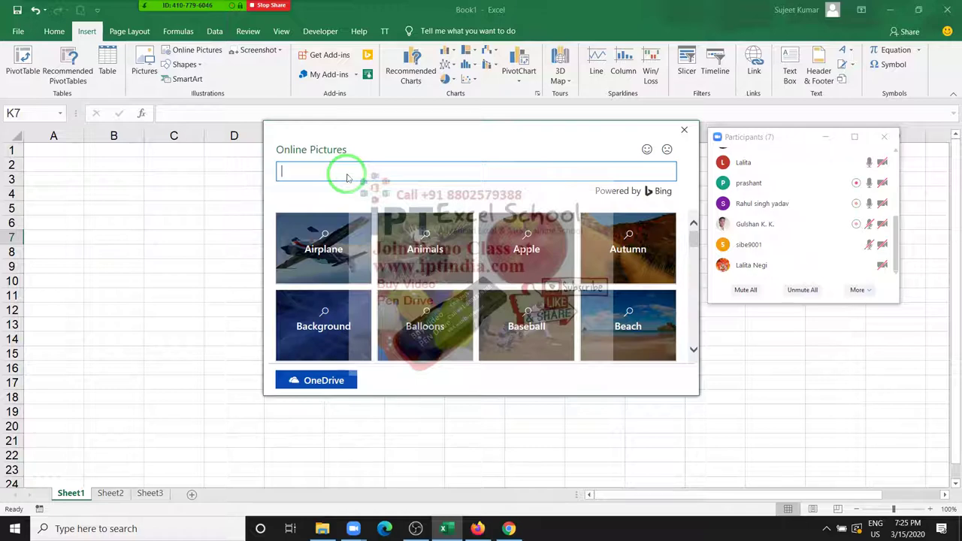
scroll(640, 300, down, 2)
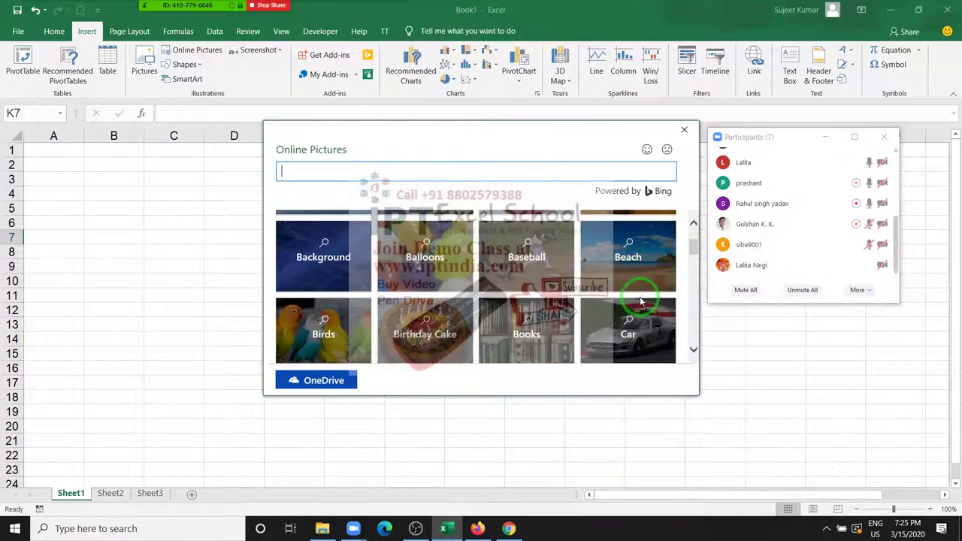
scroll(640, 300, up, 2)
click(341, 241)
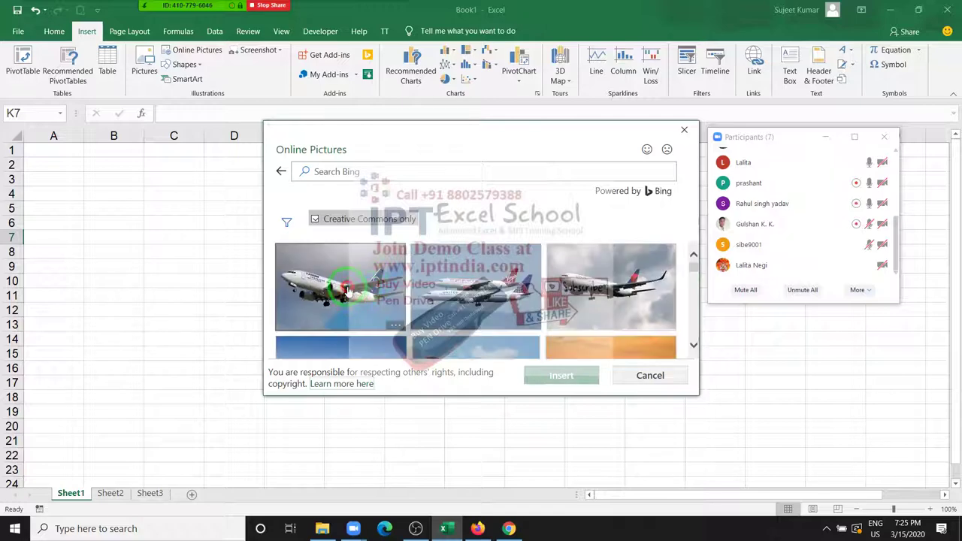
click(347, 289)
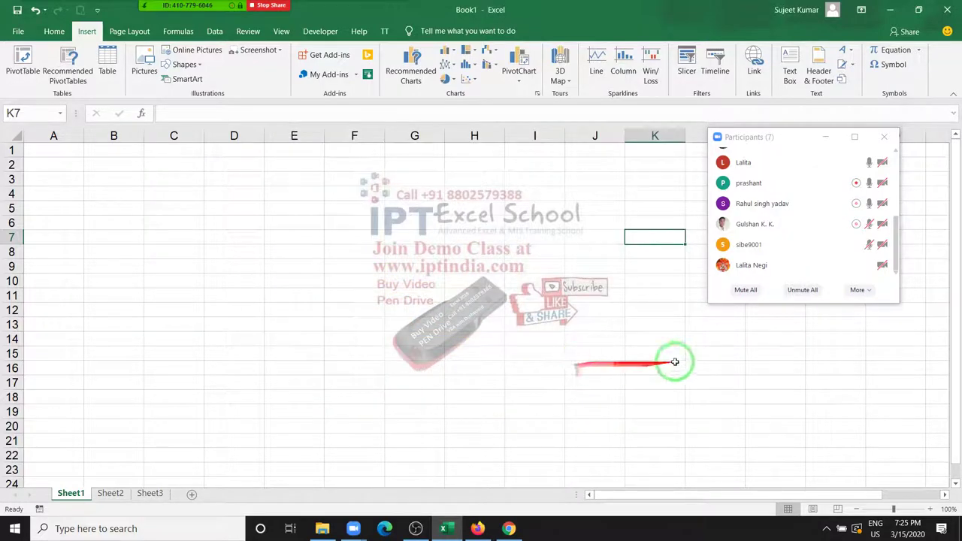
- Close the participants window, drag the airplane photo to cell A1, and reselect it
click(894, 140)
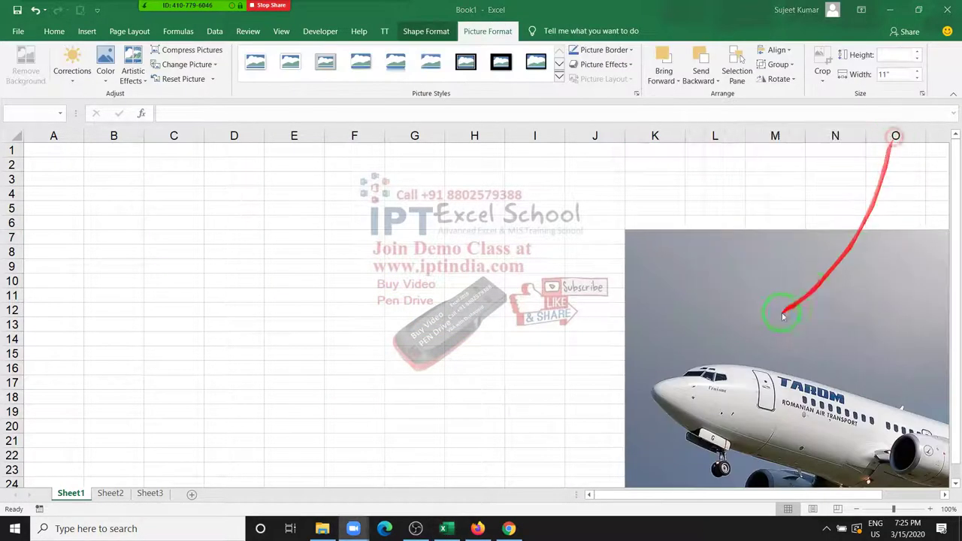
drag(659, 250, 95, 172)
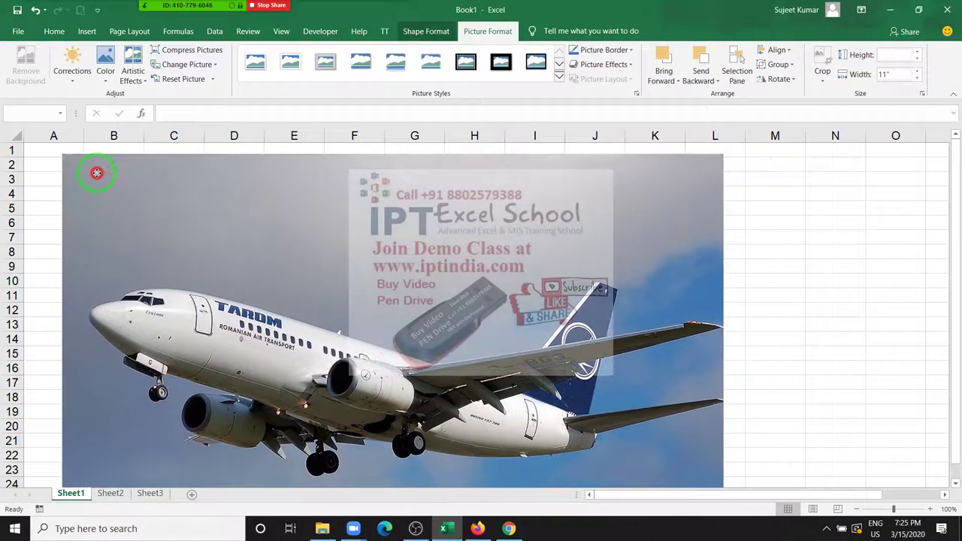
scroll(485, 239, down, 2)
scroll(484, 238, down, 2)
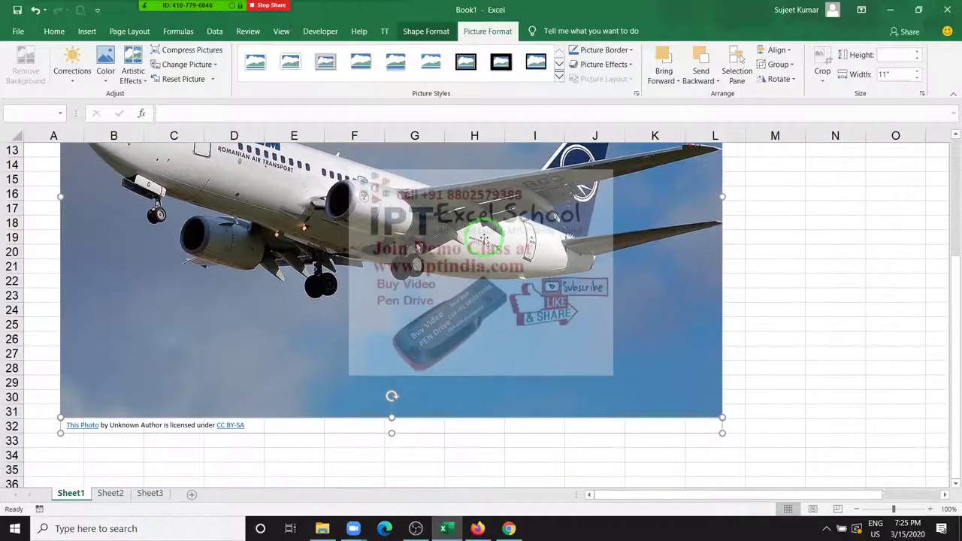
scroll(485, 238, up, 4)
scroll(485, 239, down, 4)
scroll(485, 239, up, 1)
scroll(485, 239, up, 4)
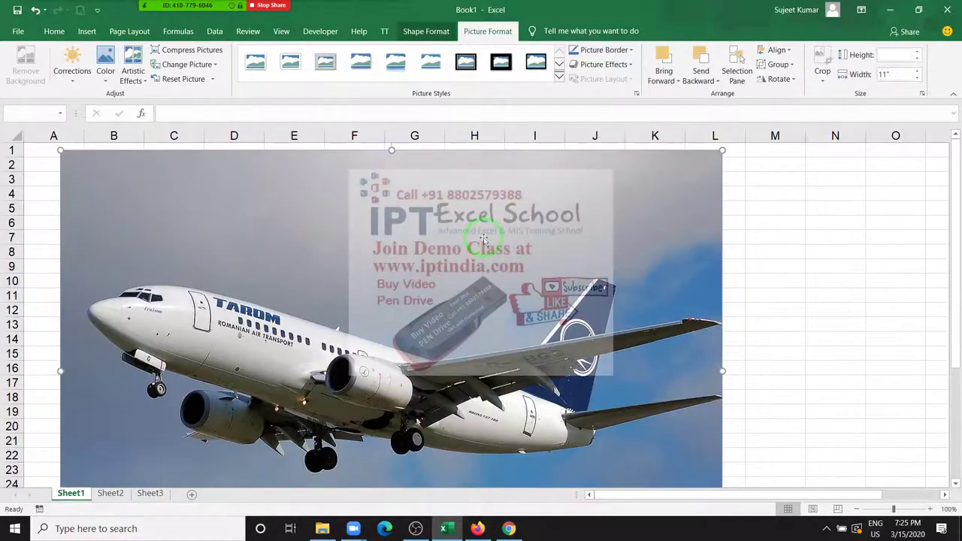
scroll(483, 236, down, 4)
scroll(483, 236, up, 4)
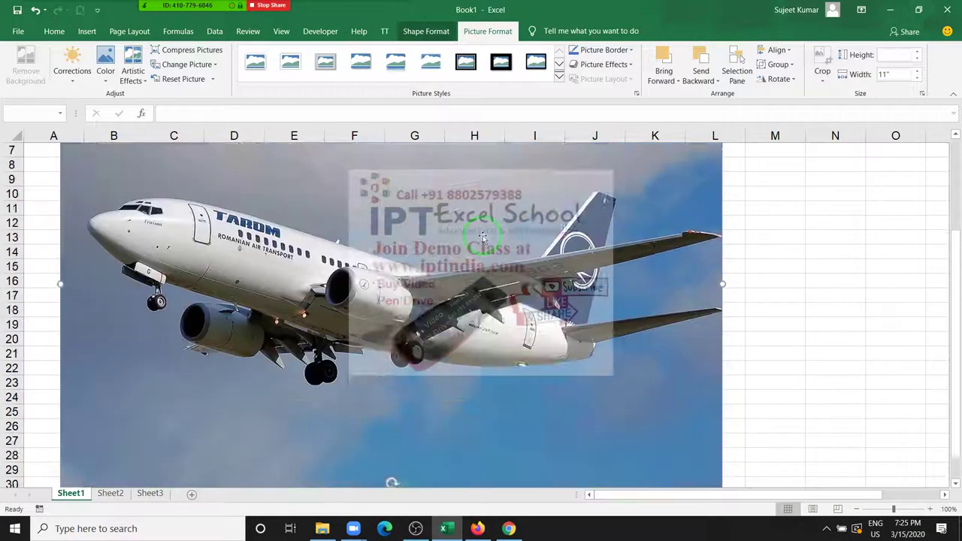
scroll(483, 236, down, 4)
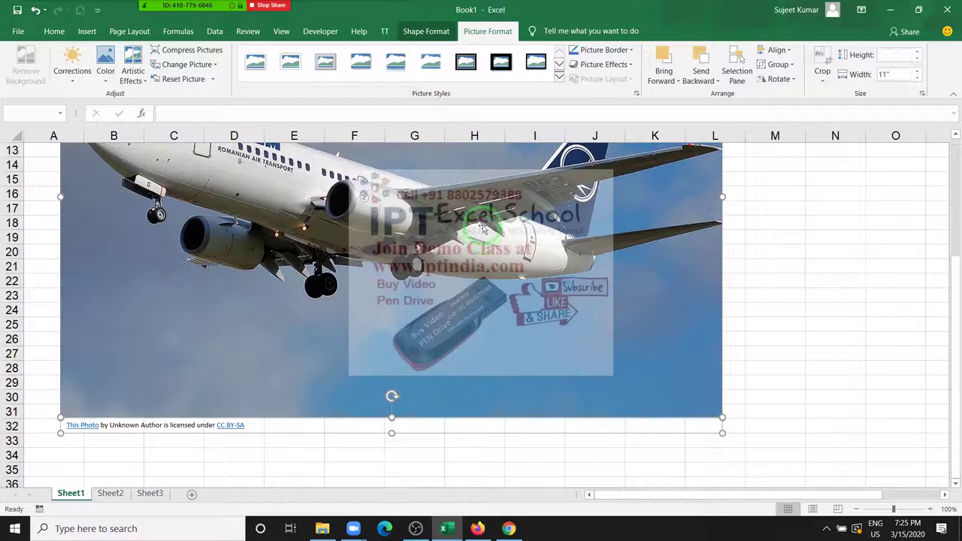
click(852, 294)
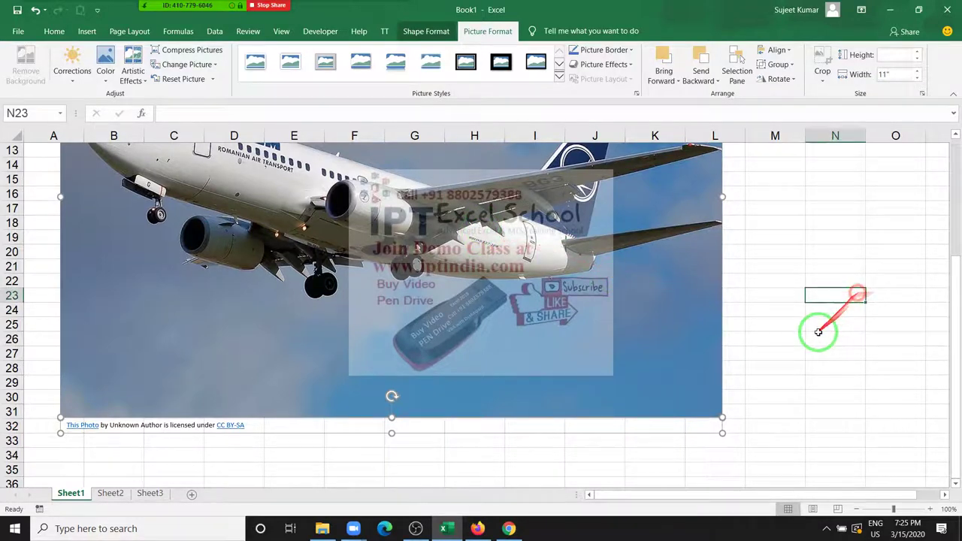
click(714, 384)
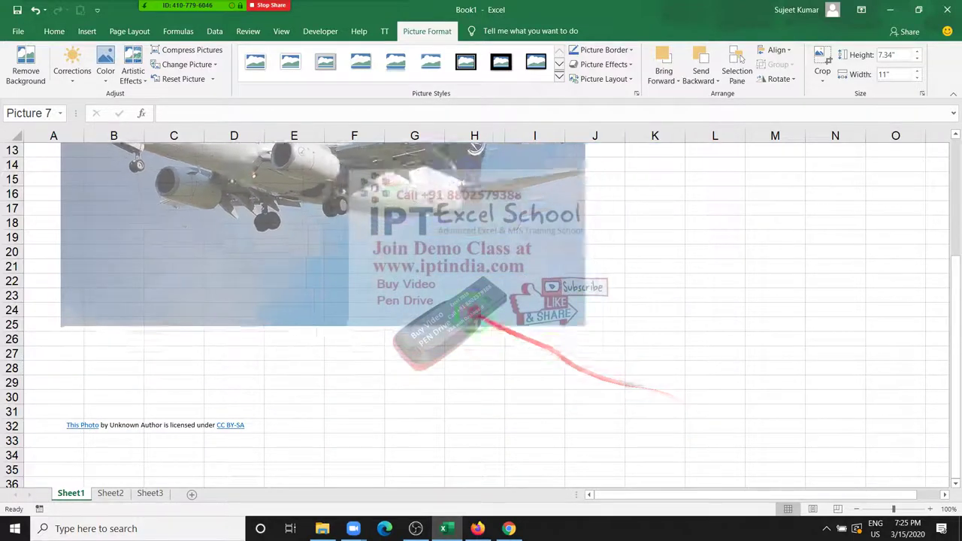
- Shrink the airplane photo to about 3.89 by 5.83 inches and move it near B3
drag(722, 419, 529, 272)
scroll(420, 297, up, 5)
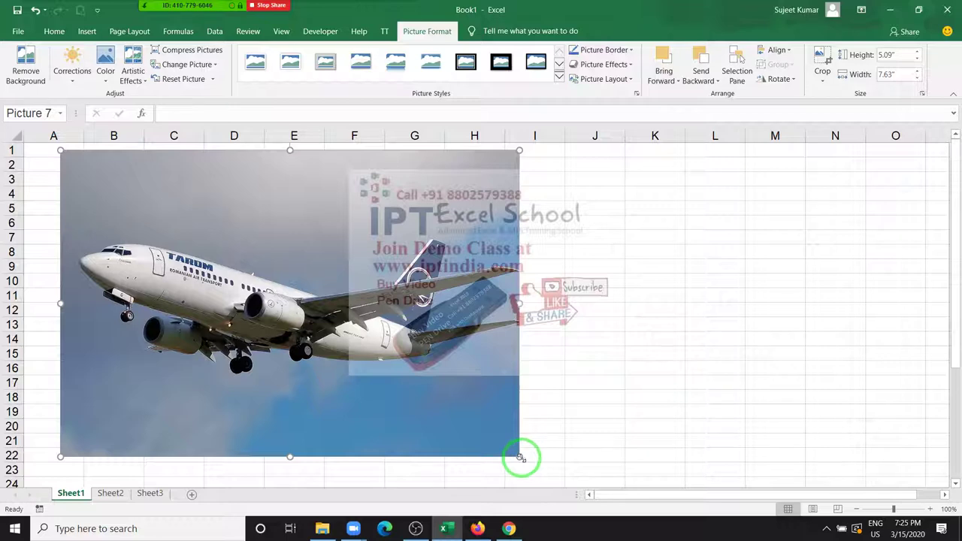
drag(520, 458, 412, 384)
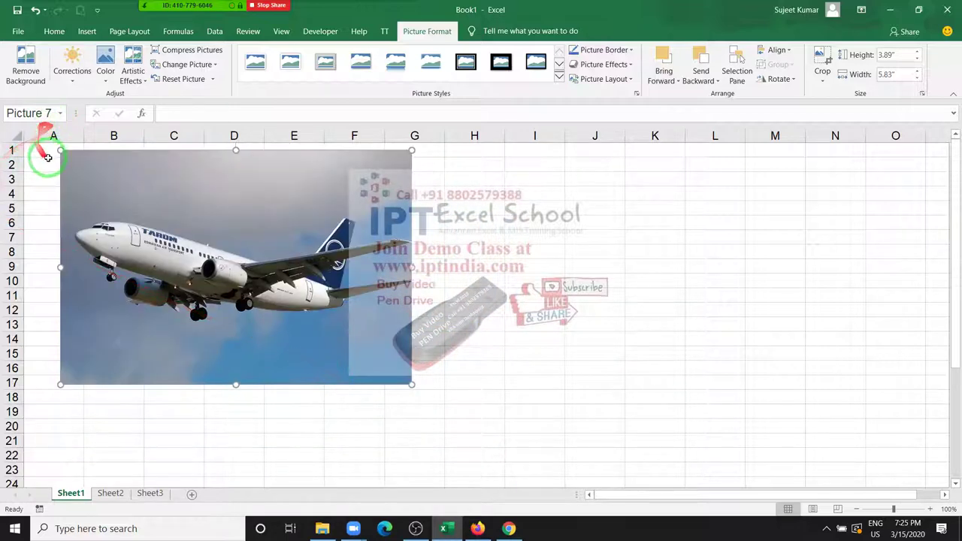
drag(343, 359, 369, 381)
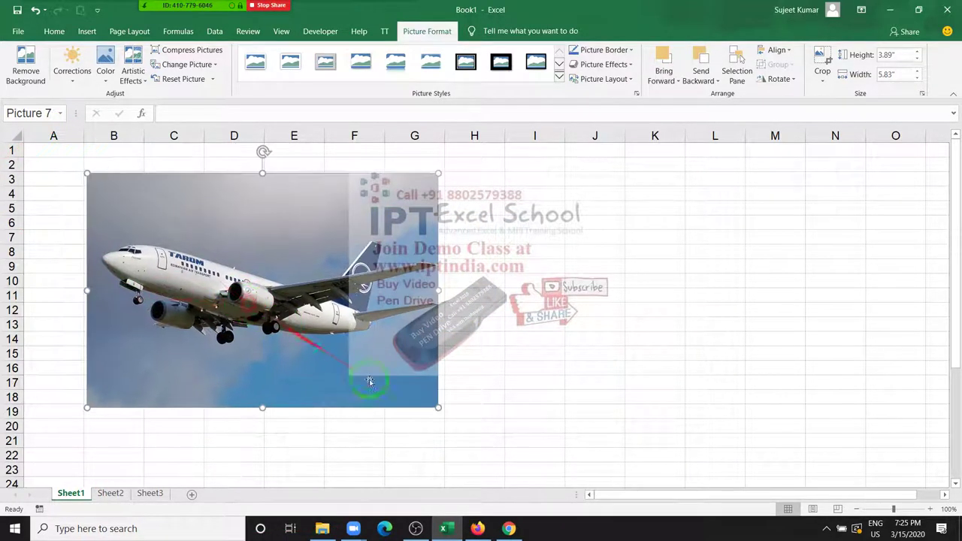
drag(437, 290, 803, 291)
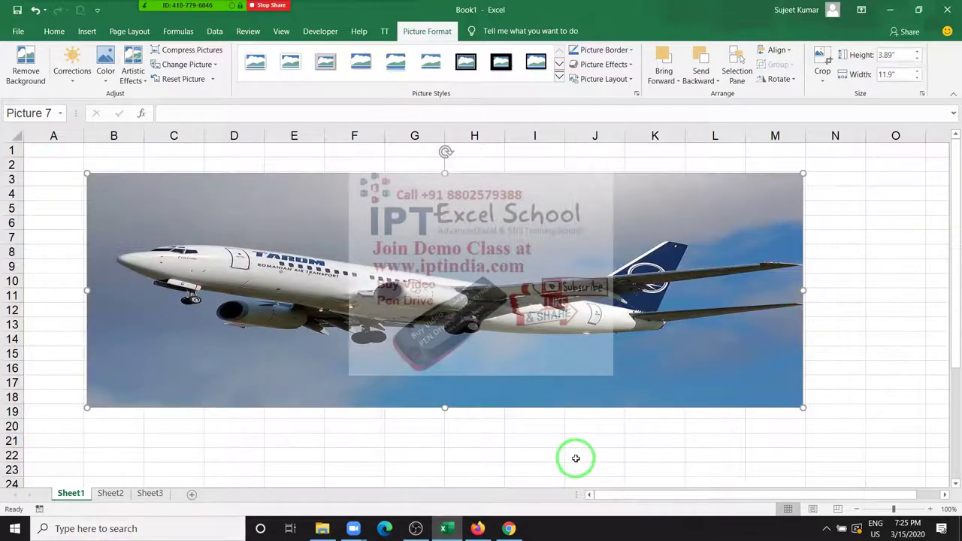
key(ctrl+z)
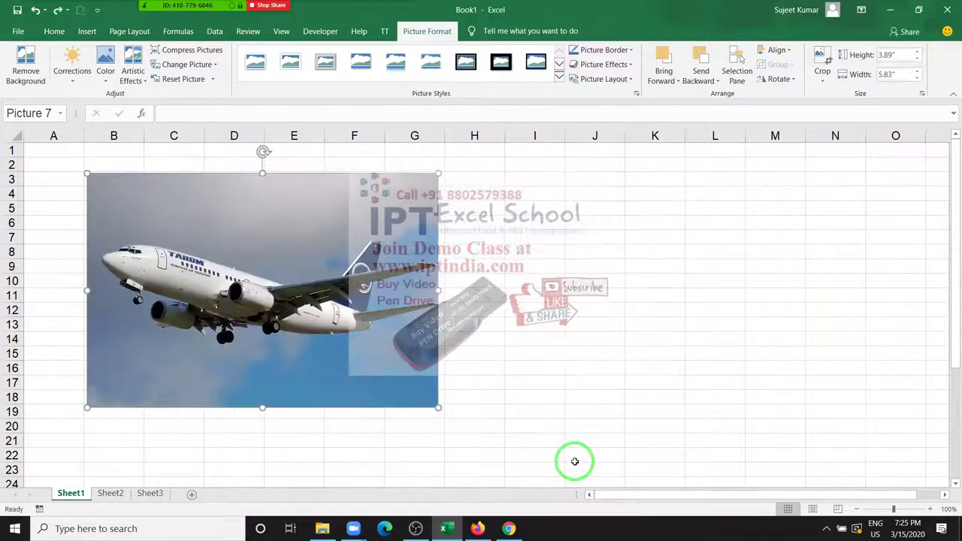
- Resize the photo to 3.47 by 5.19 inches and position it over columns C–H
mouse_move(430, 408)
mouse_down()
mouse_move(408, 399)
mouse_move(434, 406)
mouse_up()
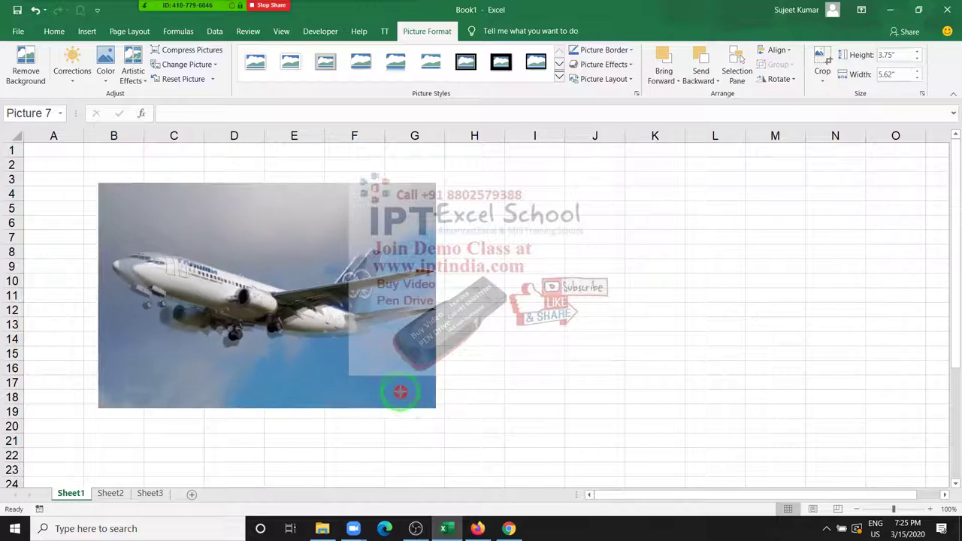
drag(434, 408, 370, 381)
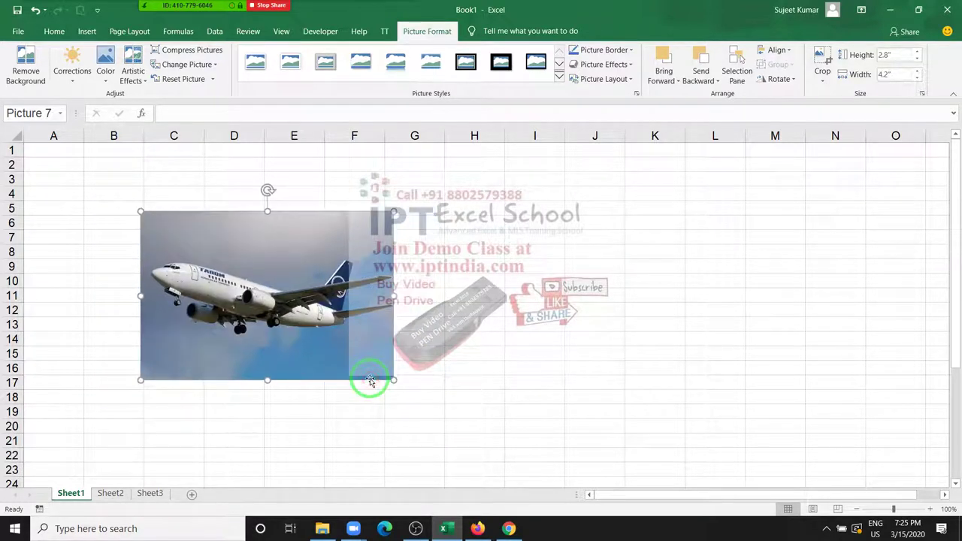
drag(286, 342, 195, 301)
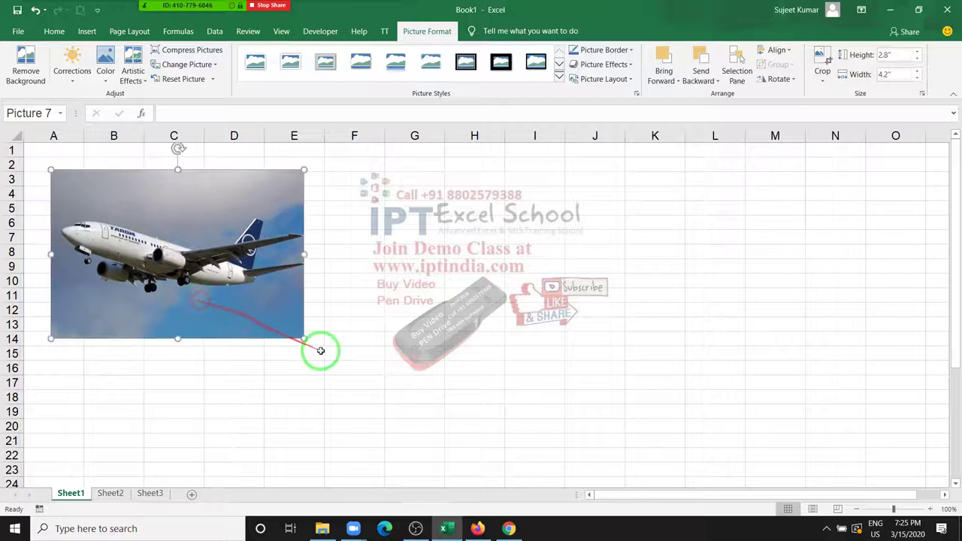
drag(302, 338, 341, 381)
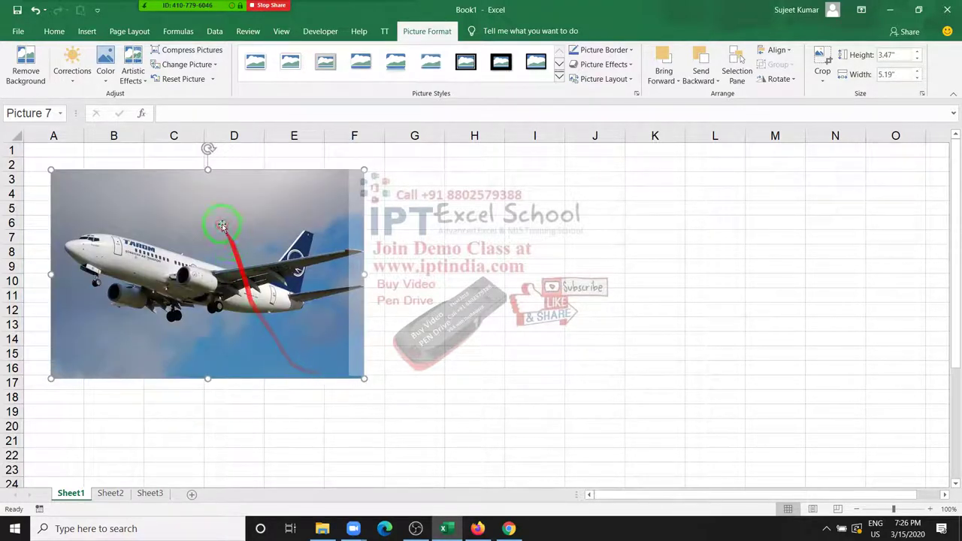
drag(221, 223, 333, 220)
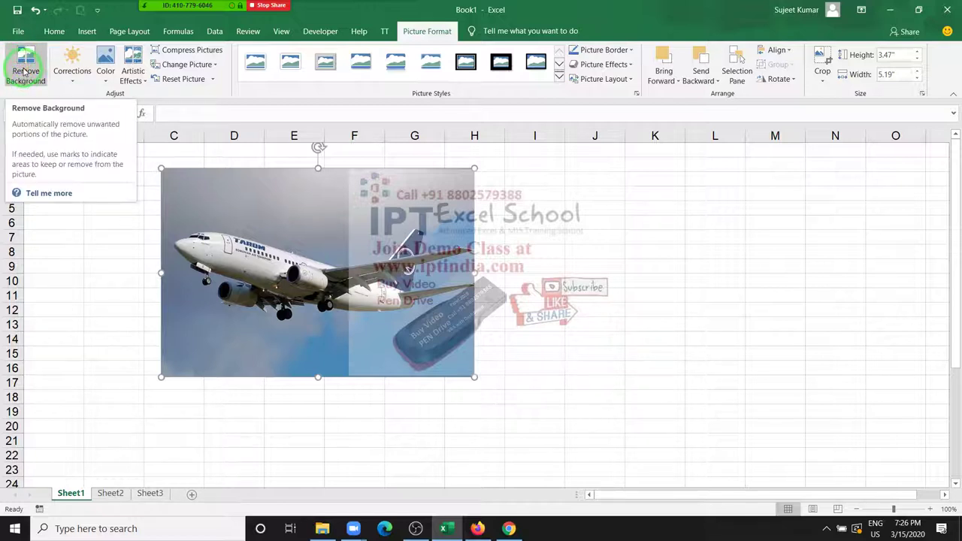
- Start Remove Background on the photo and widen the kept area around the plane
click(24, 70)
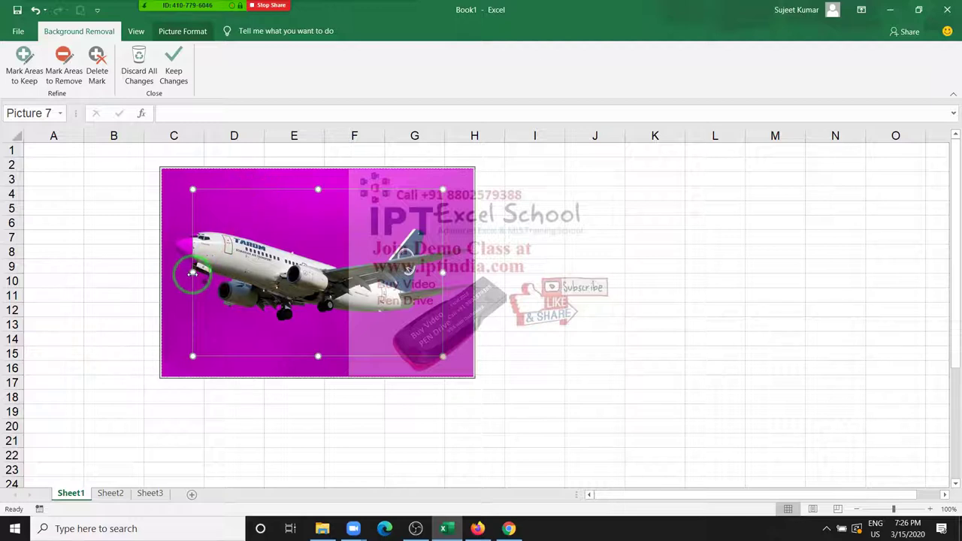
drag(201, 266, 175, 273)
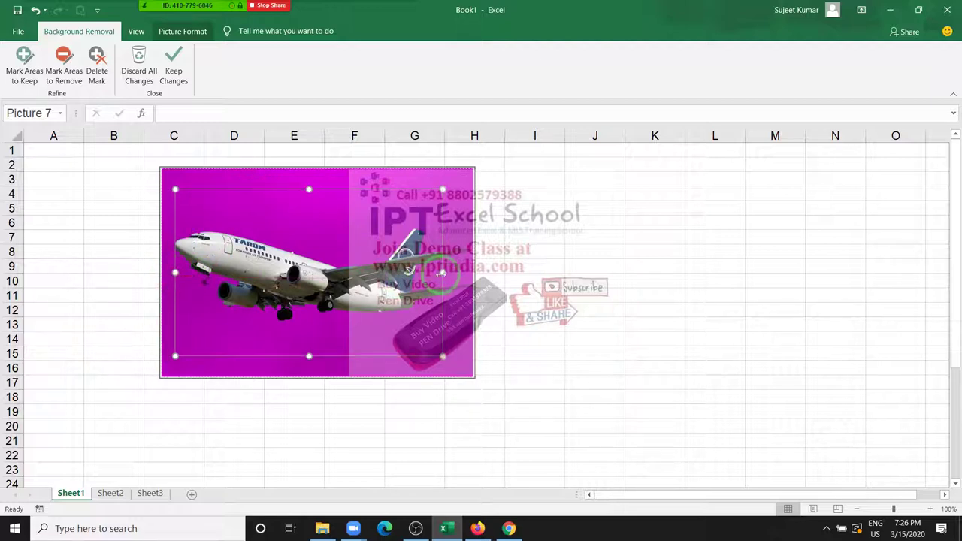
drag(443, 274, 471, 273)
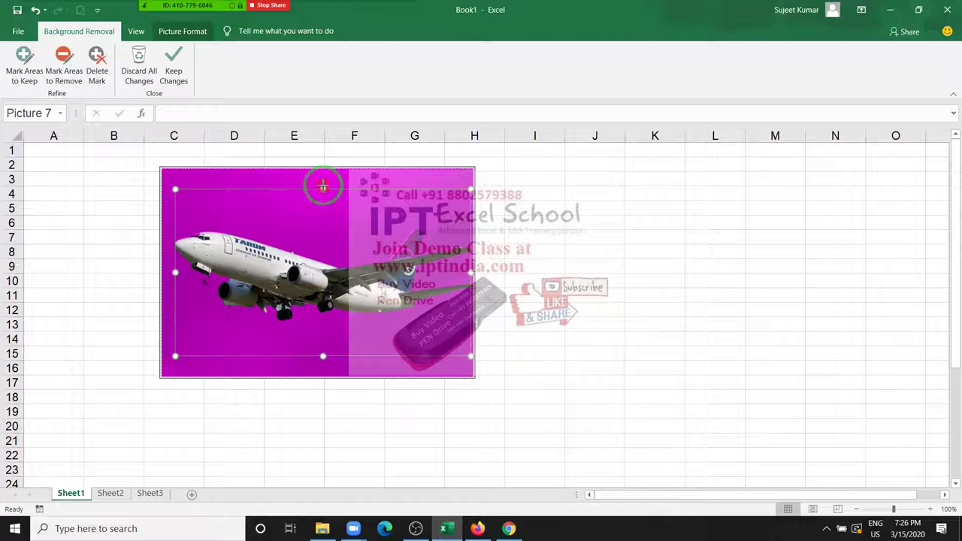
drag(322, 185, 323, 180)
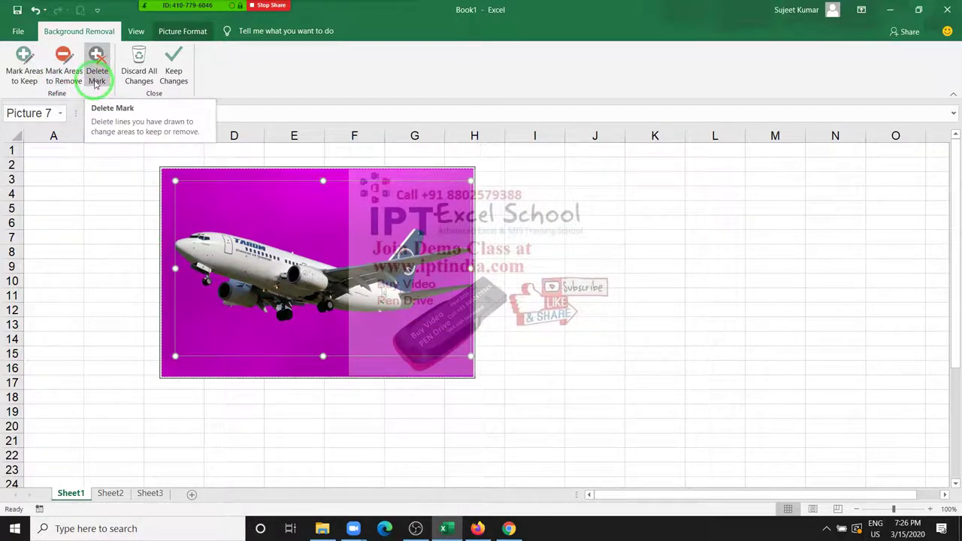
- Switch from Delete Mark to Mark Areas to Keep to begin marking the plane
click(96, 82)
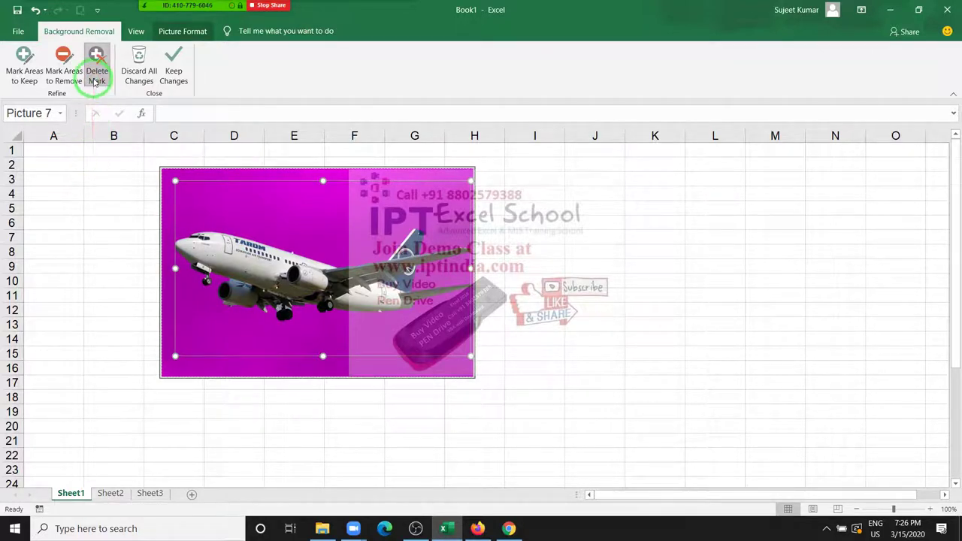
click(20, 77)
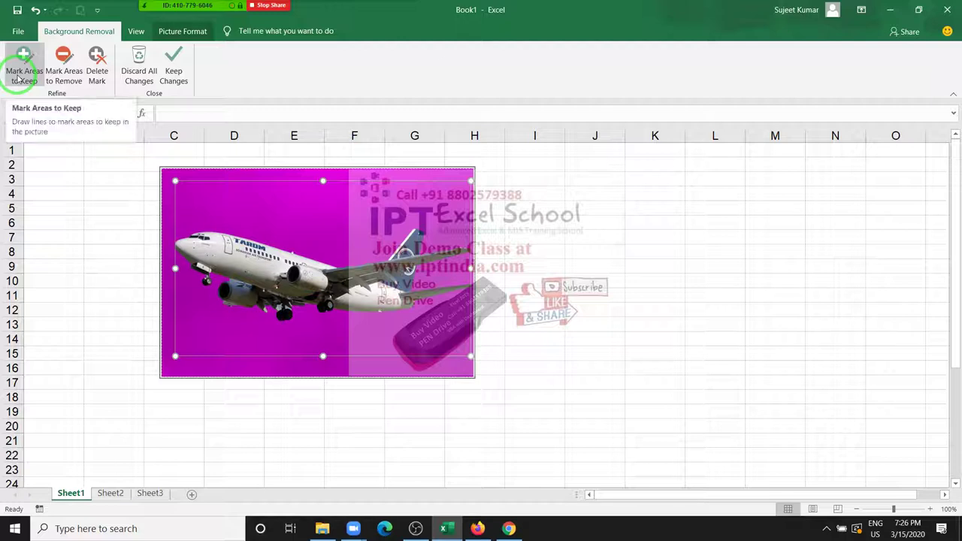
click(15, 76)
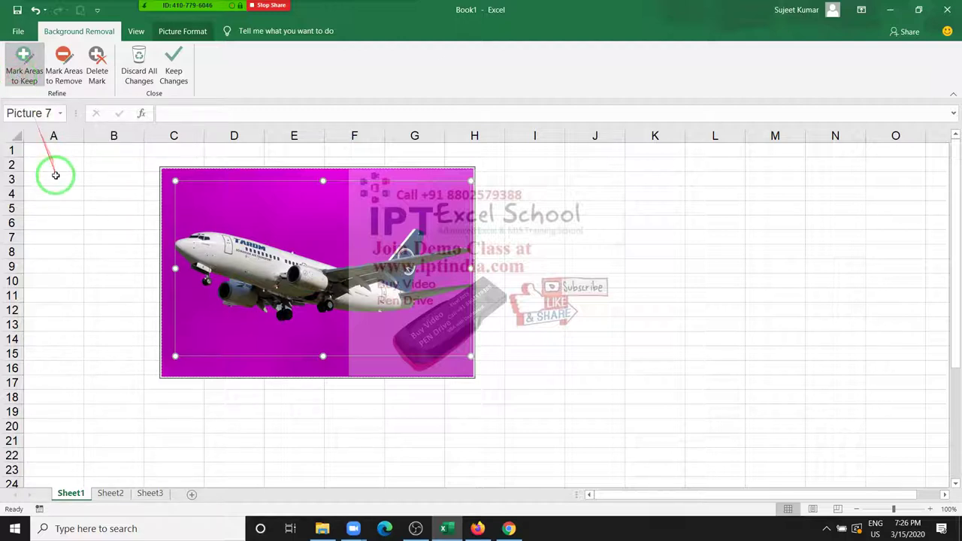
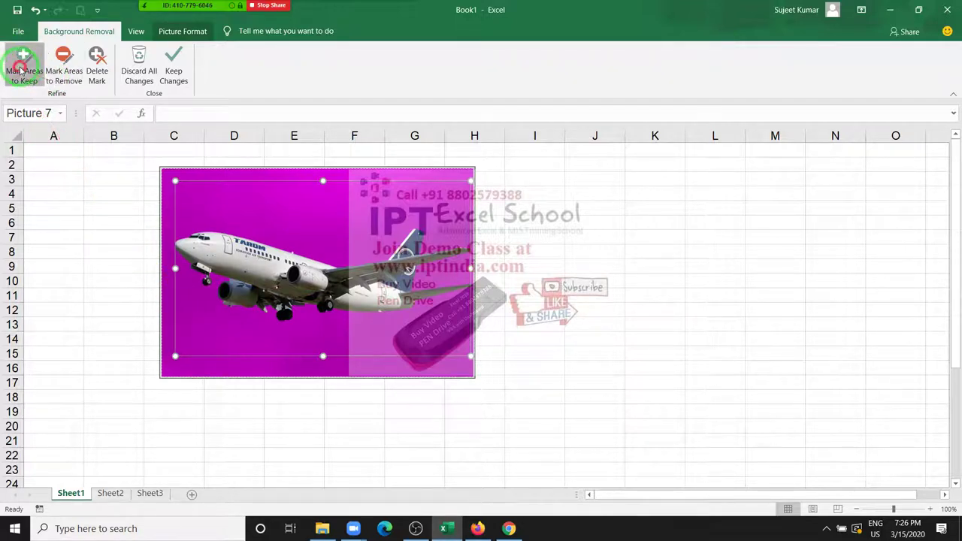
- Discard the background removal changes on the airplane picture and nudge it slightly down and right
click(138, 67)
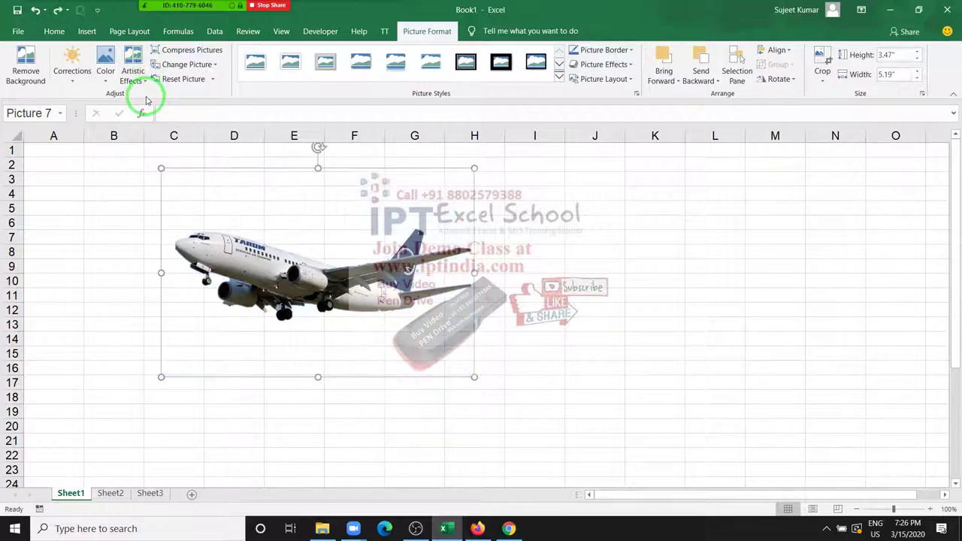
click(507, 280)
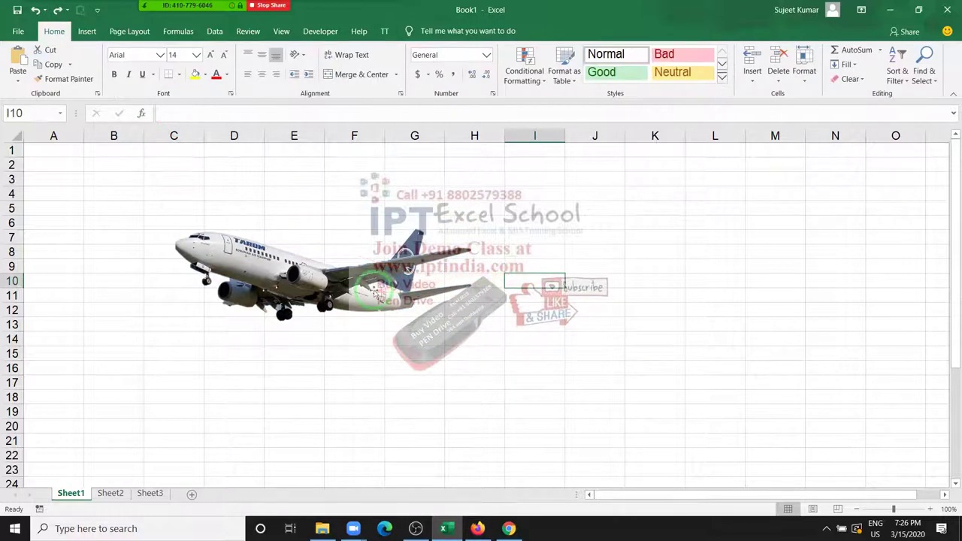
mouse_move(373, 290)
mouse_down()
mouse_move(400, 302)
mouse_move(360, 314)
mouse_up()
- Move and rotate the airplane picture, undo the rotation, then delete the picture
click(399, 302)
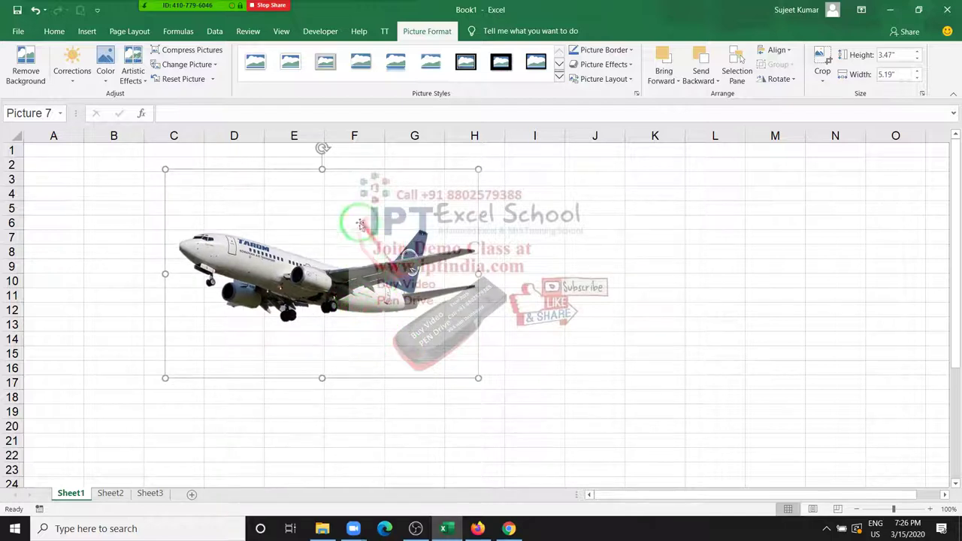
mouse_move(327, 163)
mouse_down()
mouse_move(332, 192)
mouse_move(509, 368)
mouse_up()
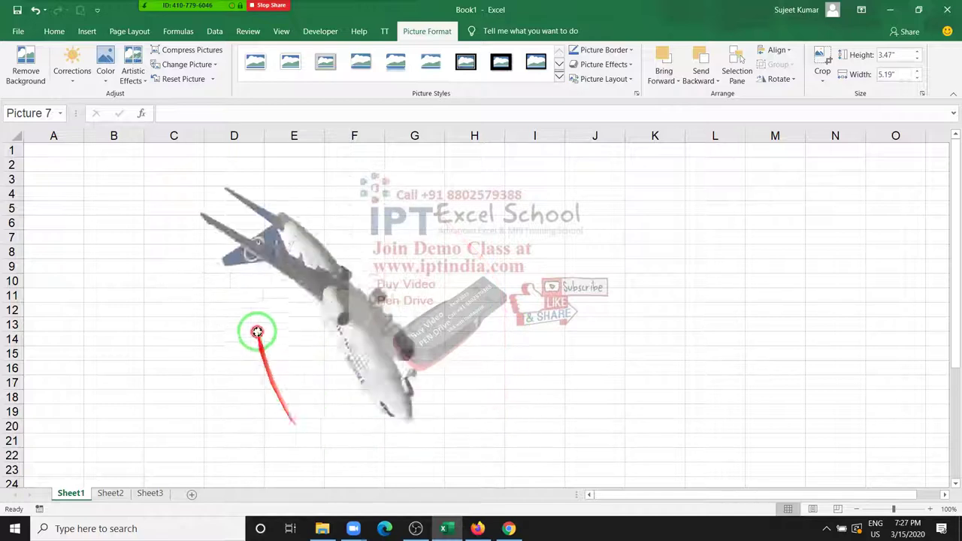
mouse_move(510, 368)
mouse_down()
mouse_move(325, 279)
mouse_move(301, 219)
mouse_up()
drag(305, 172, 333, 203)
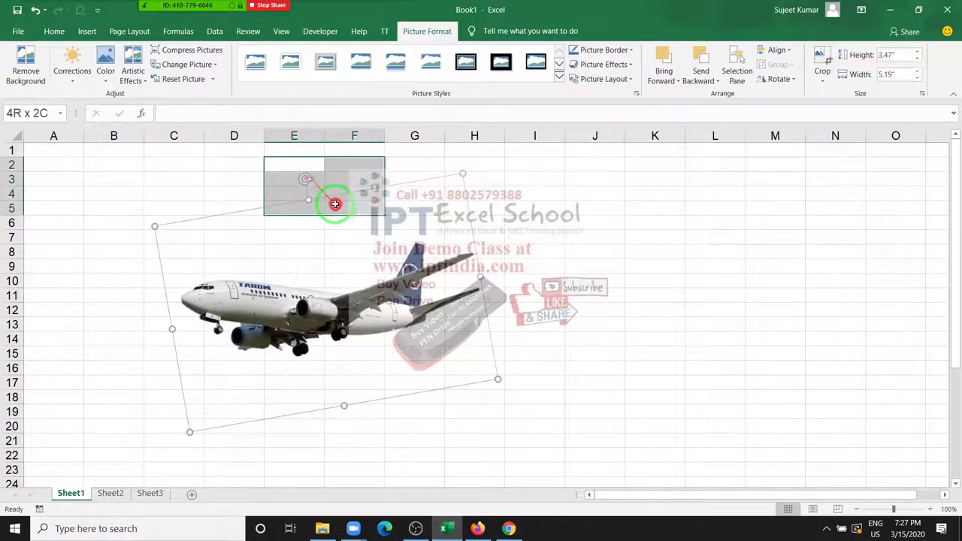
click(324, 291)
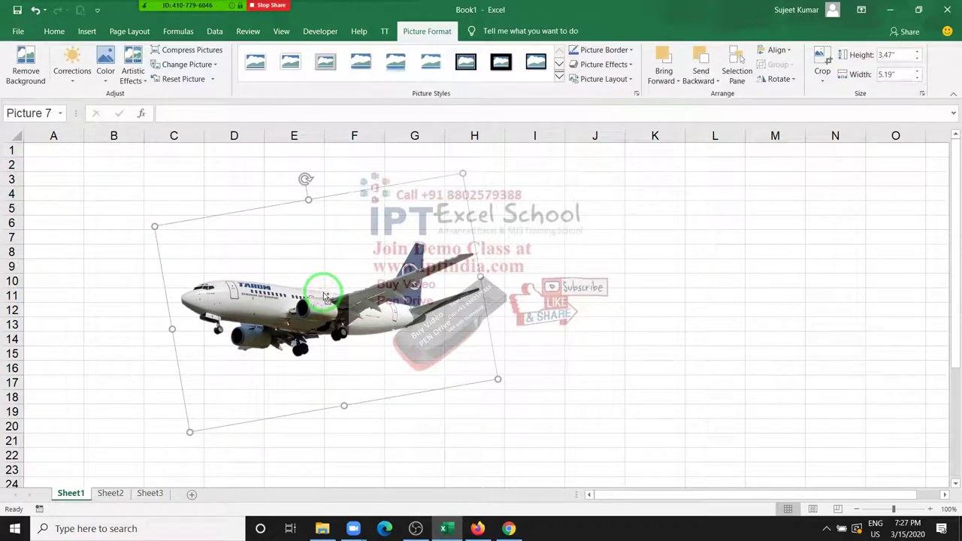
key(ctrl+z)
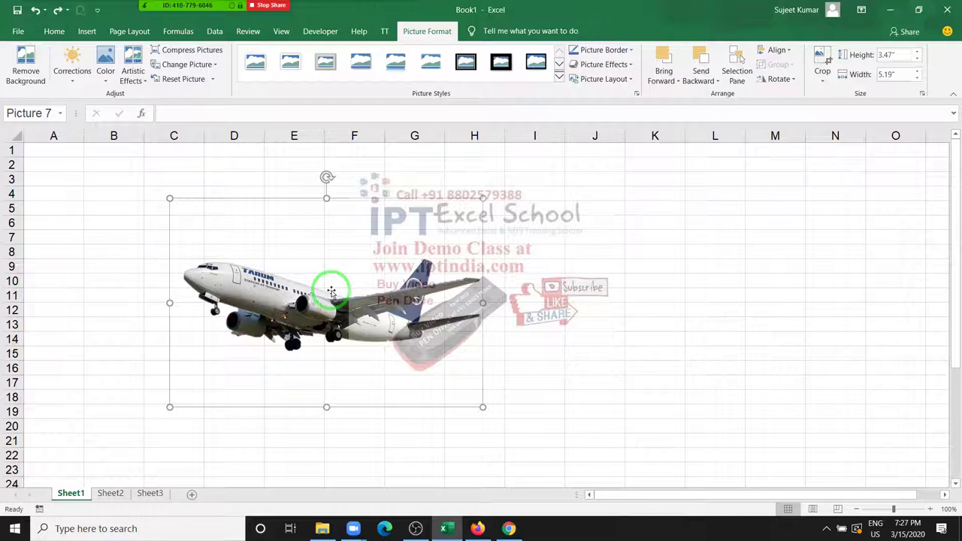
key(Delete)
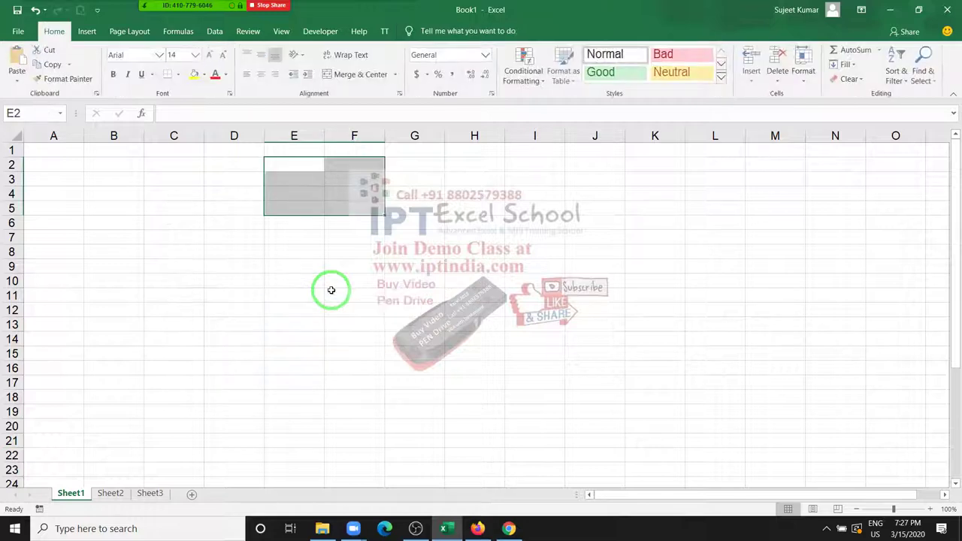
click(86, 31)
- Enter the headers Banks in A1 and Jan in B1, and fill Feb through May across to F1
click(66, 149)
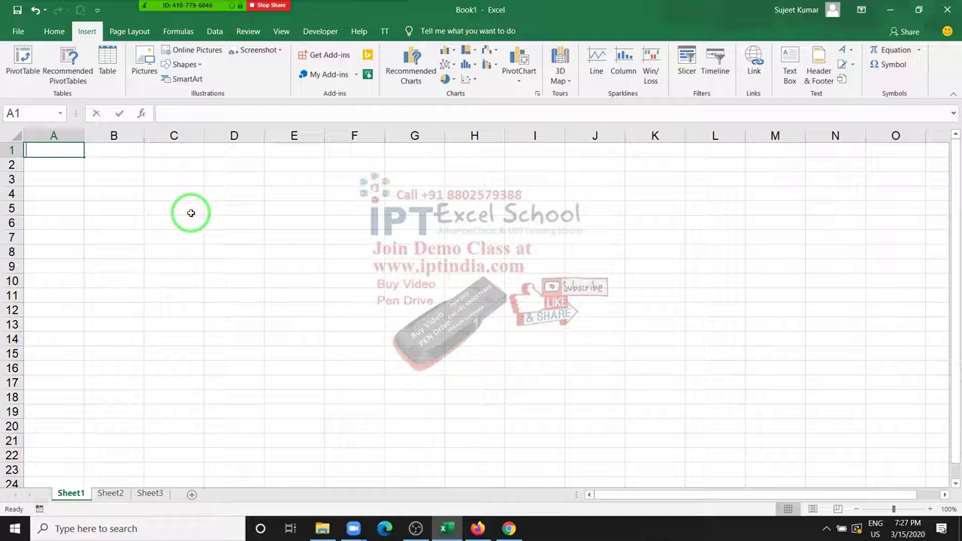
text(Name)
key(Tab)
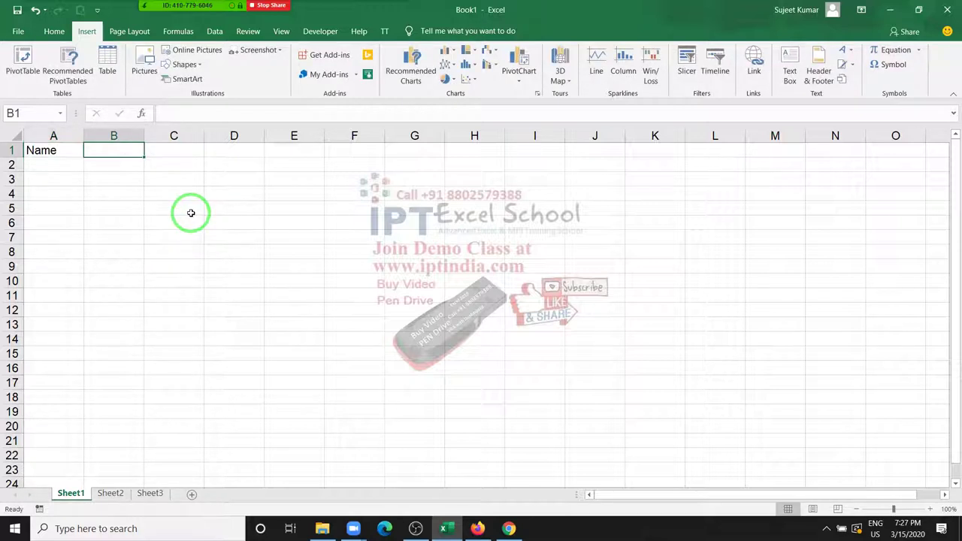
key(Left)
text(Ba)
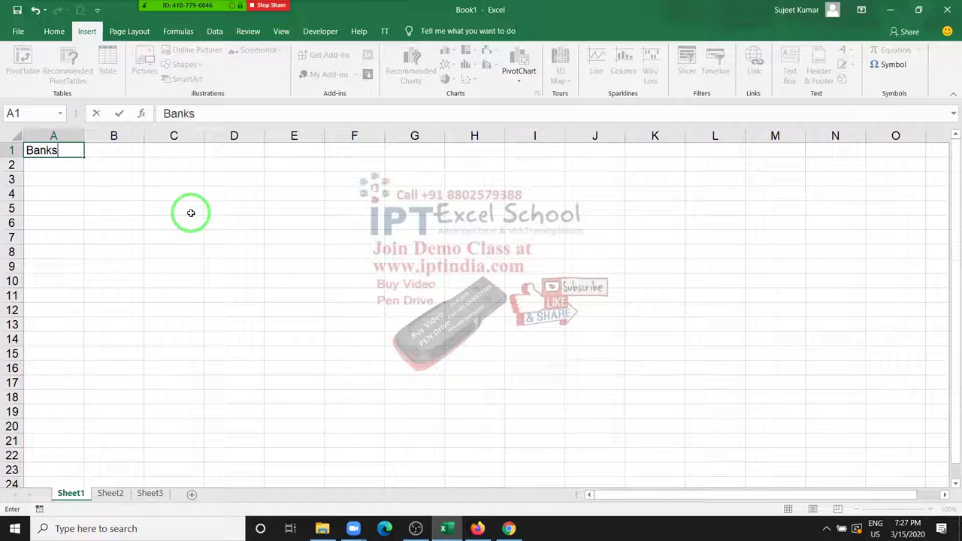
key(Tab)
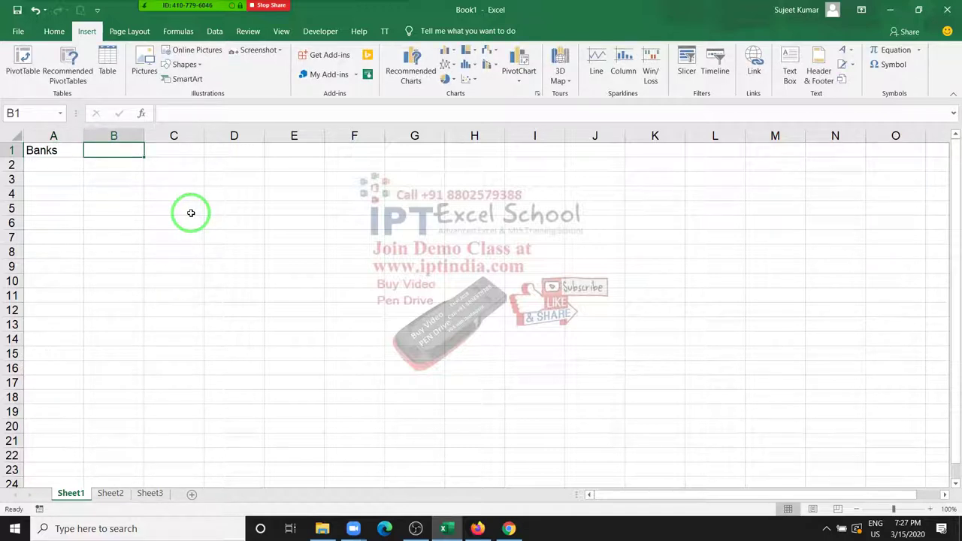
text(JAn)
key(Return)
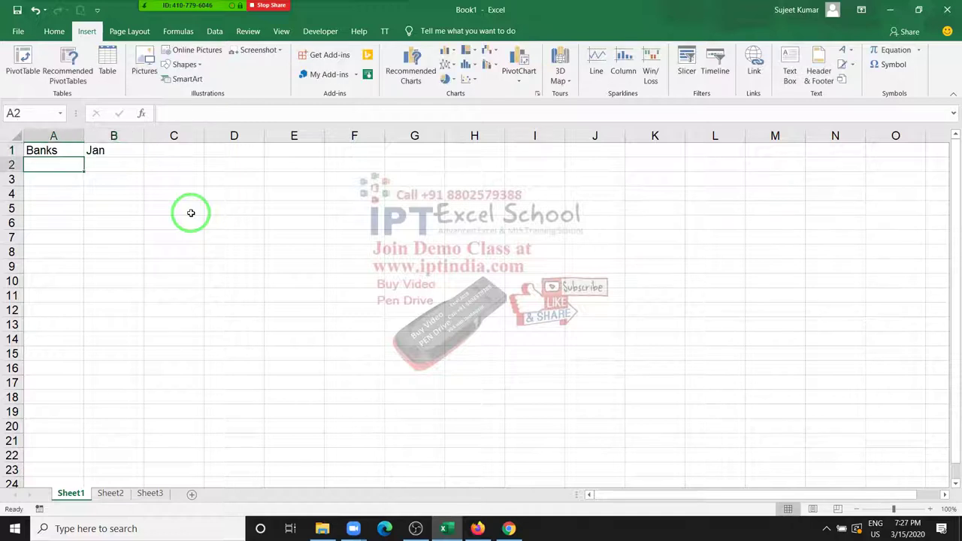
click(125, 148)
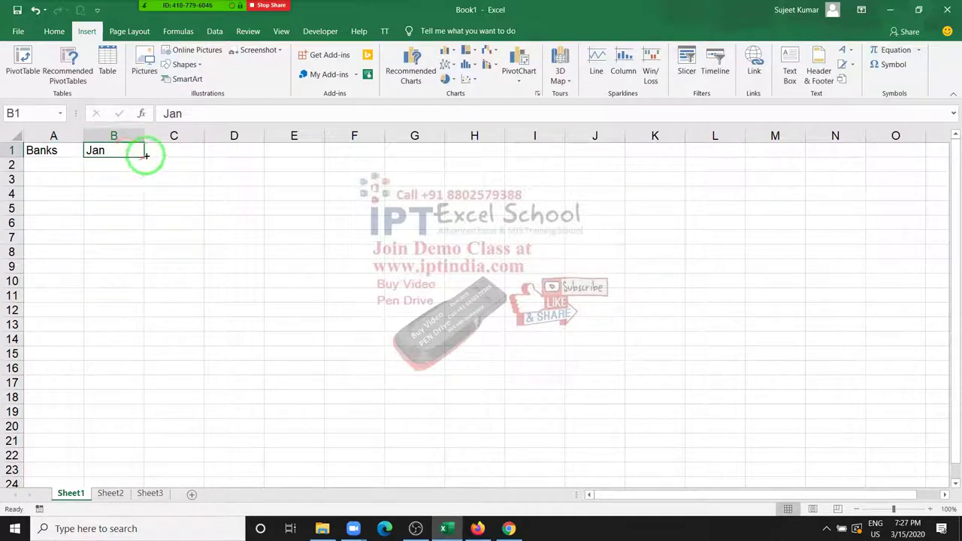
drag(143, 157, 383, 159)
- List the banks SBI, Yes Bank, PNB, ICICI and UKO down A2:A6
click(75, 167)
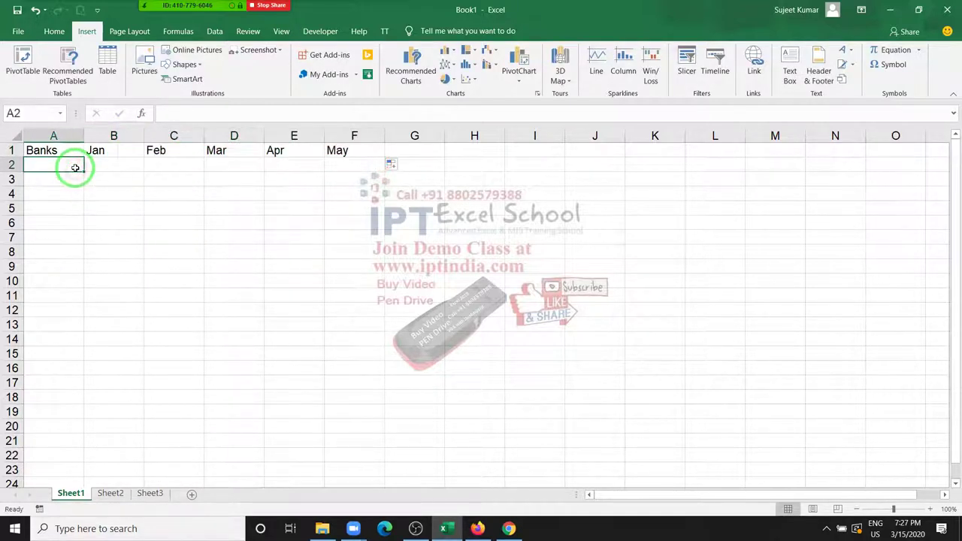
text(Puj)
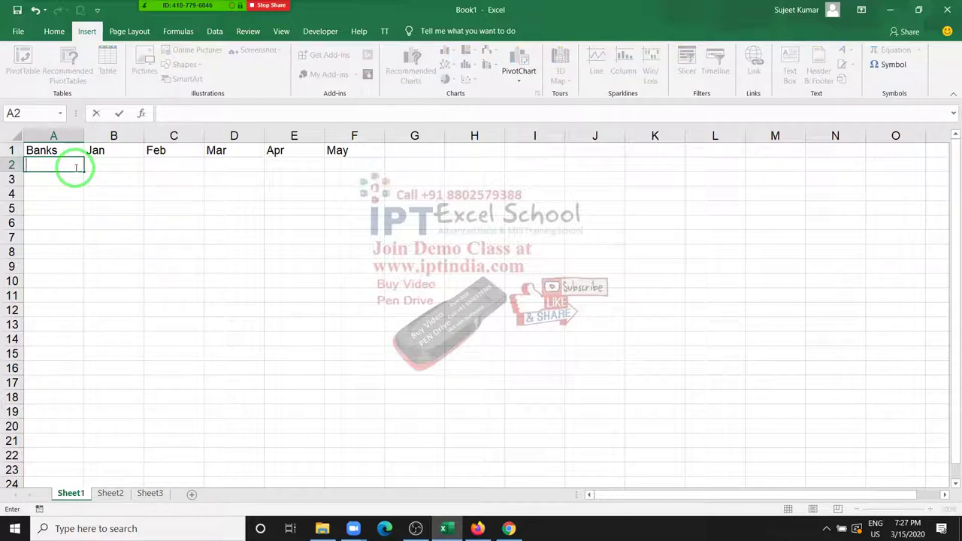
text(SBI)
key(Return)
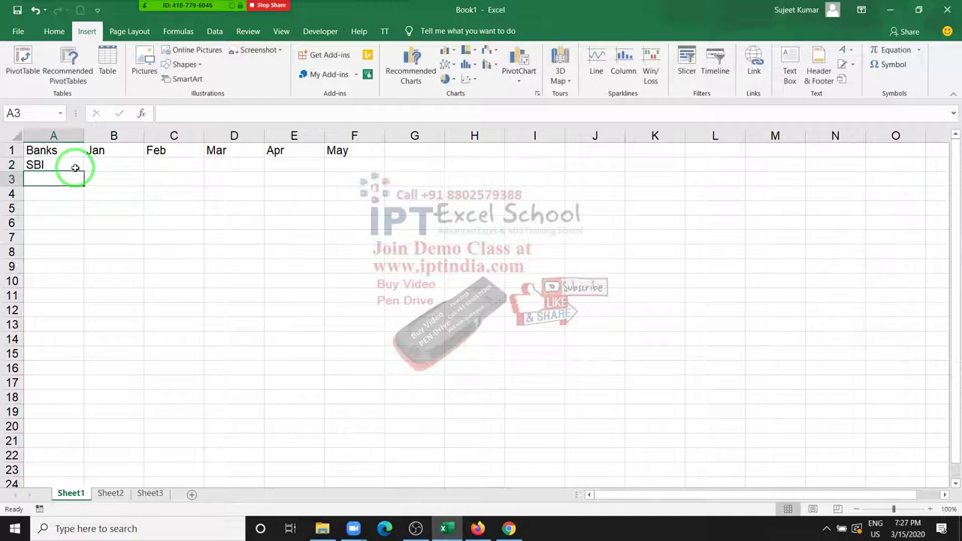
text(Yes Bank)
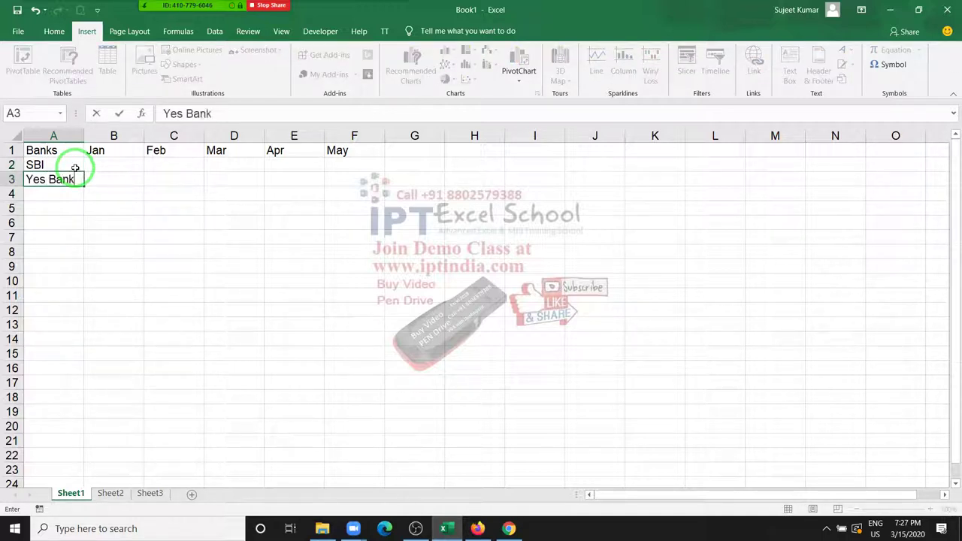
key(Return)
text(PNB)
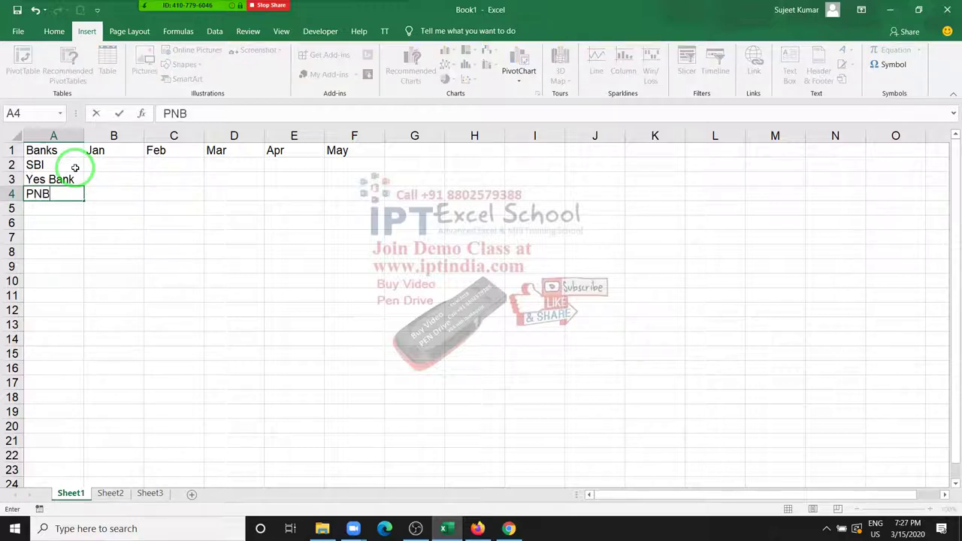
key(Return)
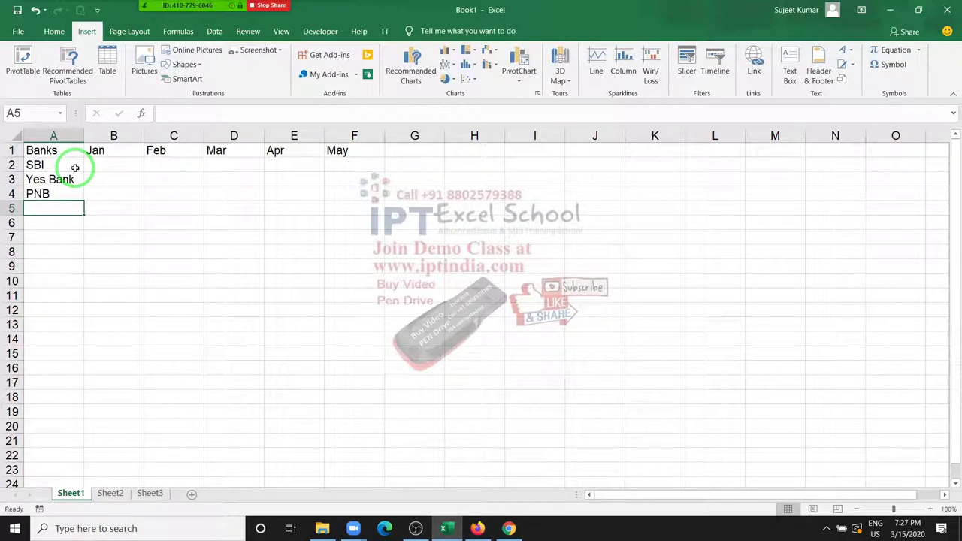
text(ICICI)
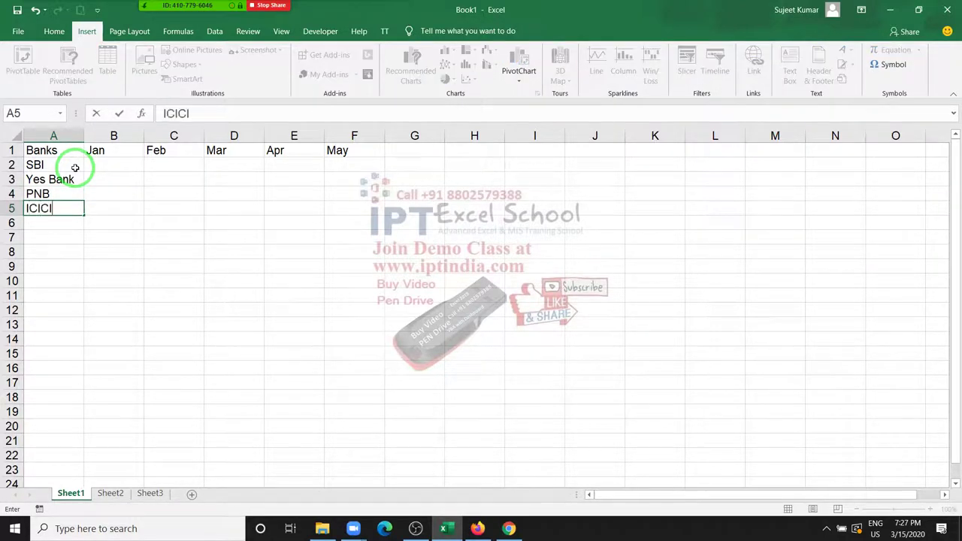
key(Return)
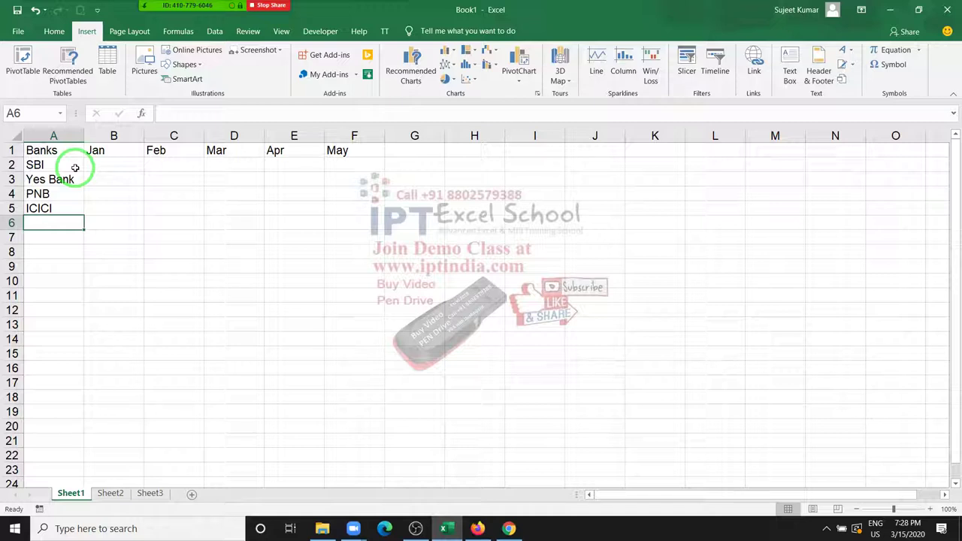
text(UKO)
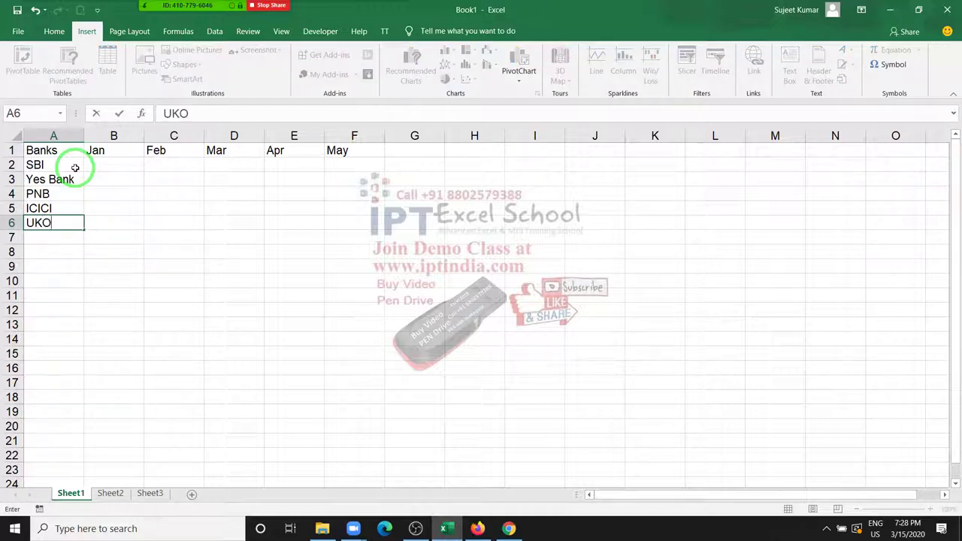
key(Return)
key(Up)
key(Up)
key(Up)
key(Up)
key(Up)
key(Up)
- Fill B2 with =RANDBETWEEN(10,90) and select the value range B2:F6
key(Right)
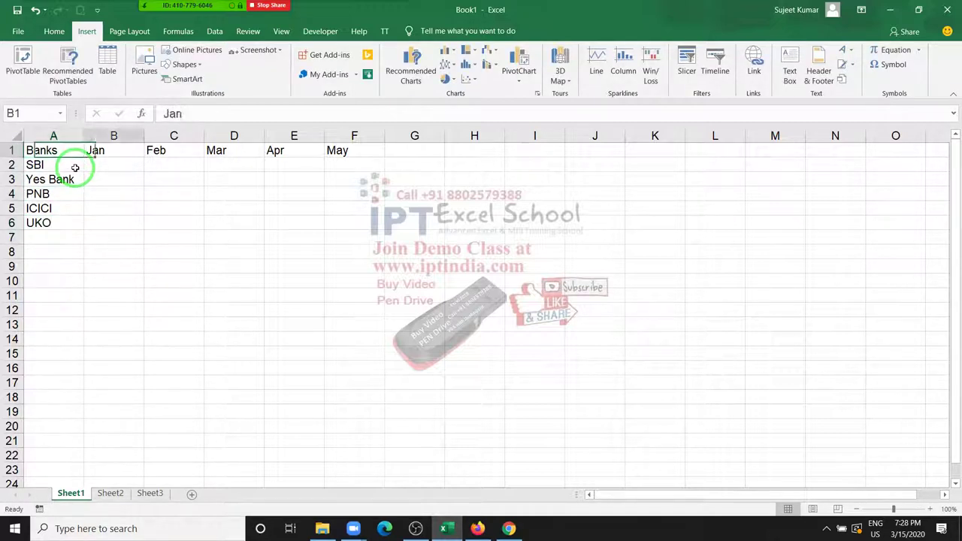
key(Down)
text(=ra)
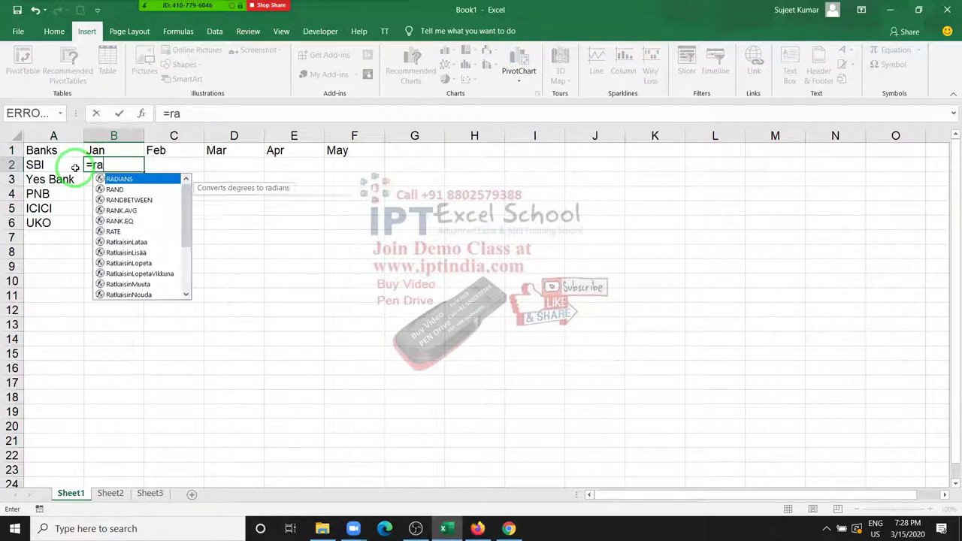
key(Down)
key(Down)
key(Down)
key(Tab)
text(10,9)
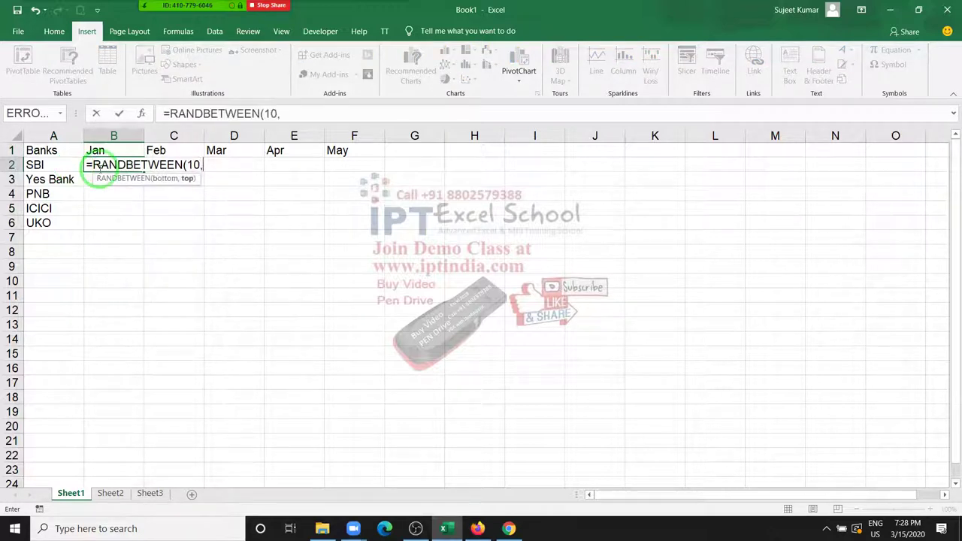
text(0))
key(ctrl+Return)
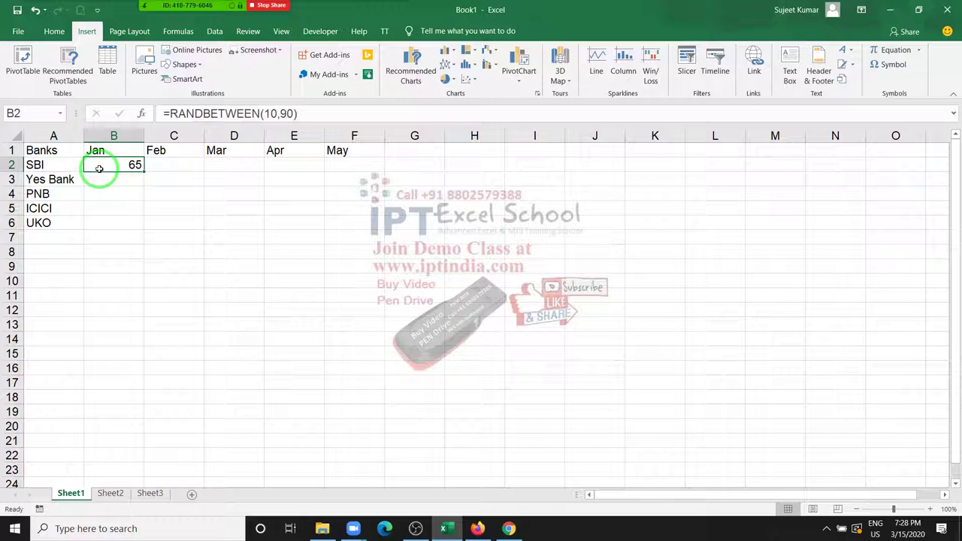
key(shift+Right)
key(shift+Right)
key(shift+Right)
key(shift+Right)
key(shift+Down)
key(shift+Down)
key(shift+Down)
key(shift+Down)
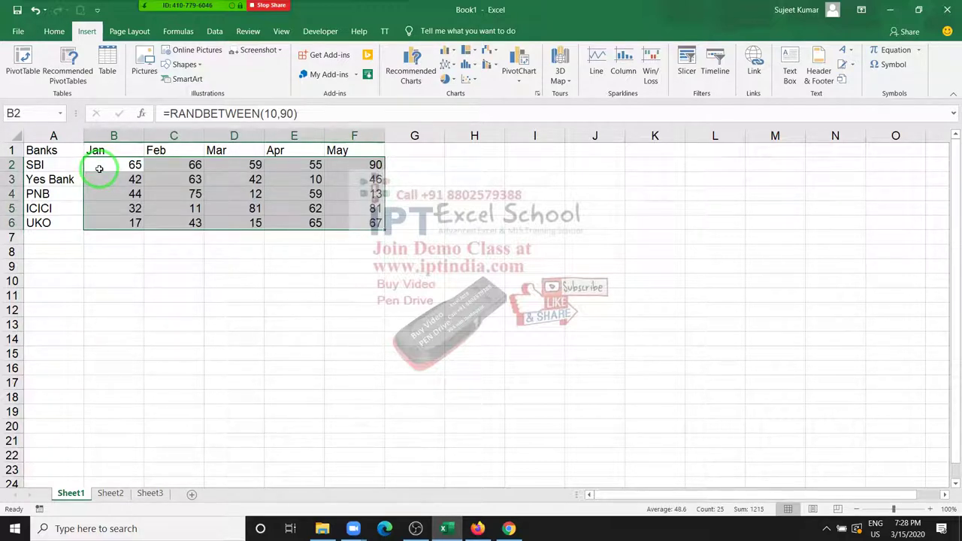
- Copy B2:F6, paste it back as plain values, then select the whole table A1:F6
key(ctrl+c)
click(51, 31)
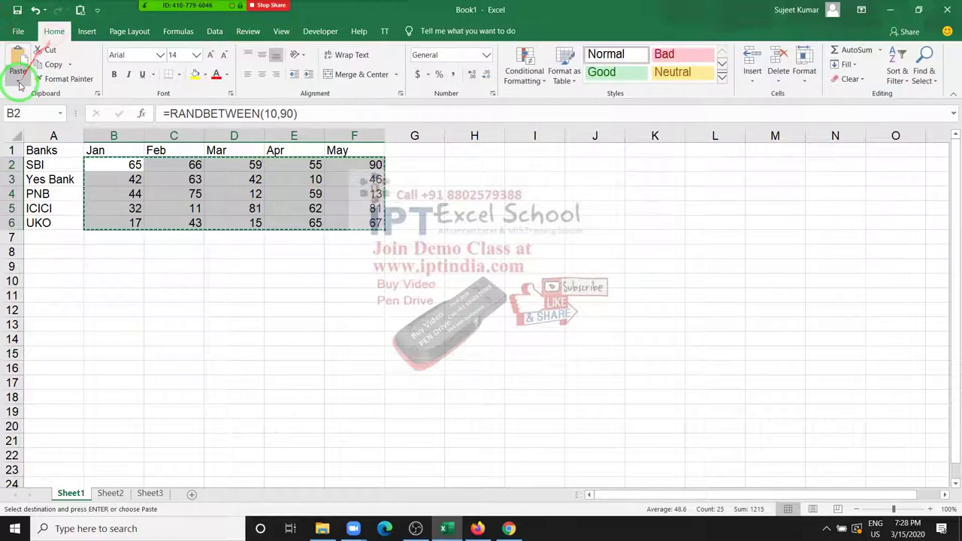
click(21, 85)
click(18, 160)
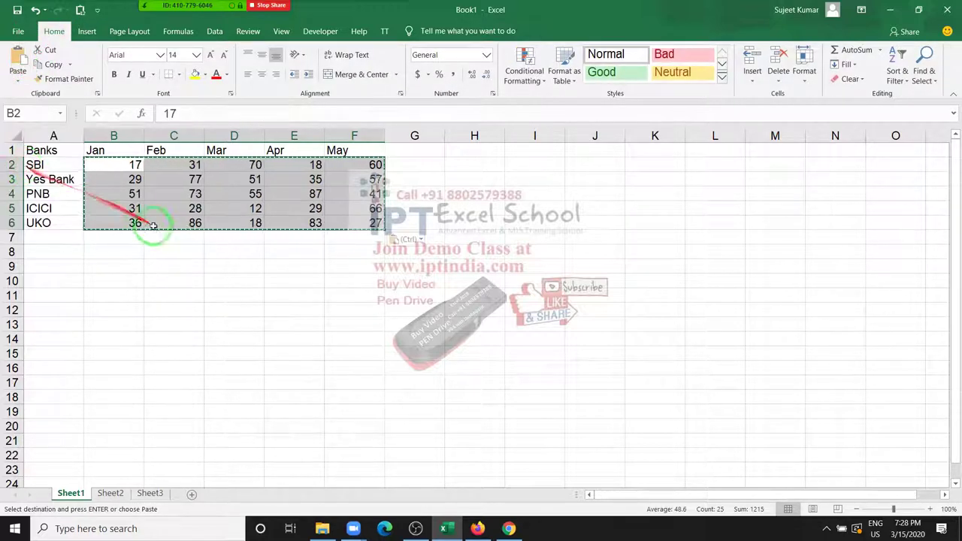
key(Escape)
click(173, 208)
click(39, 146)
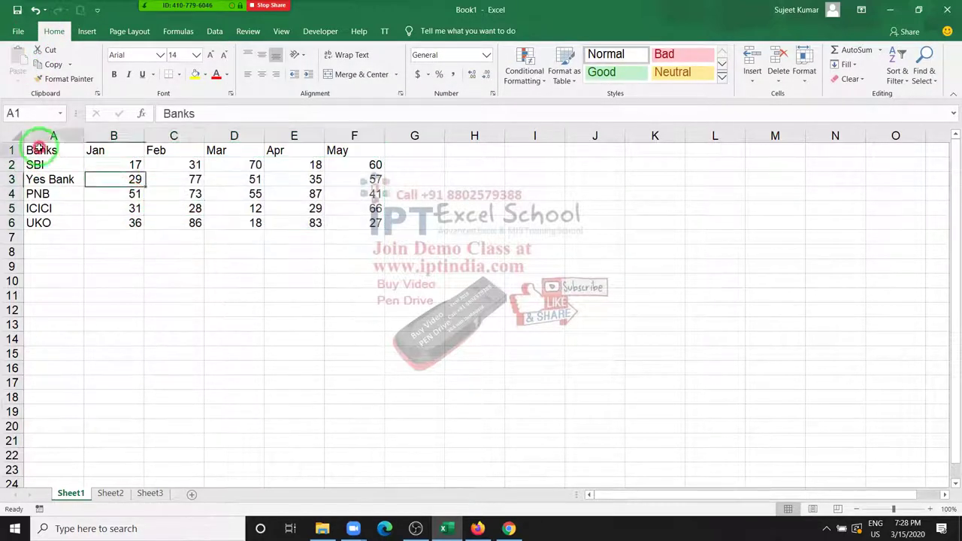
drag(39, 146, 371, 221)
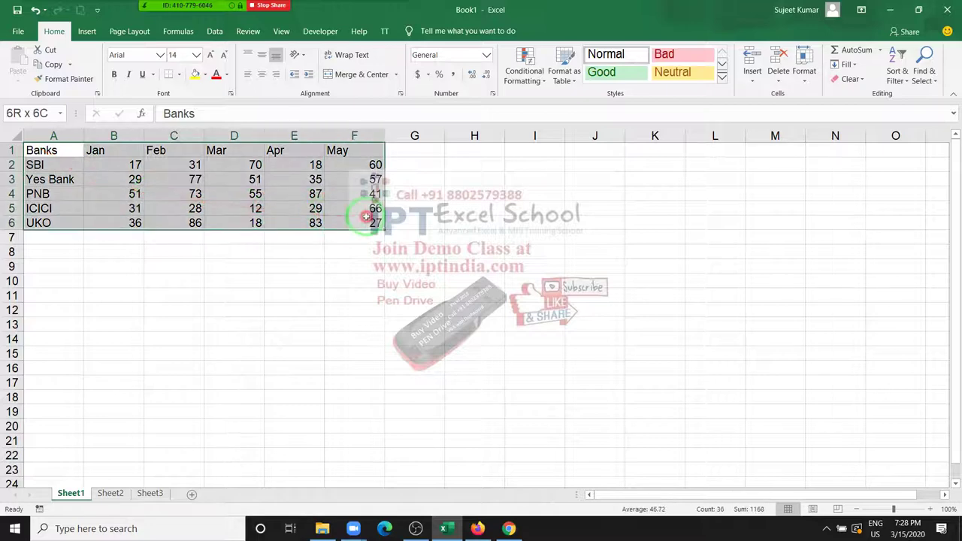
- Insert a 3-D clustered column chart of the bank table, move it below the data and enlarge it
click(87, 33)
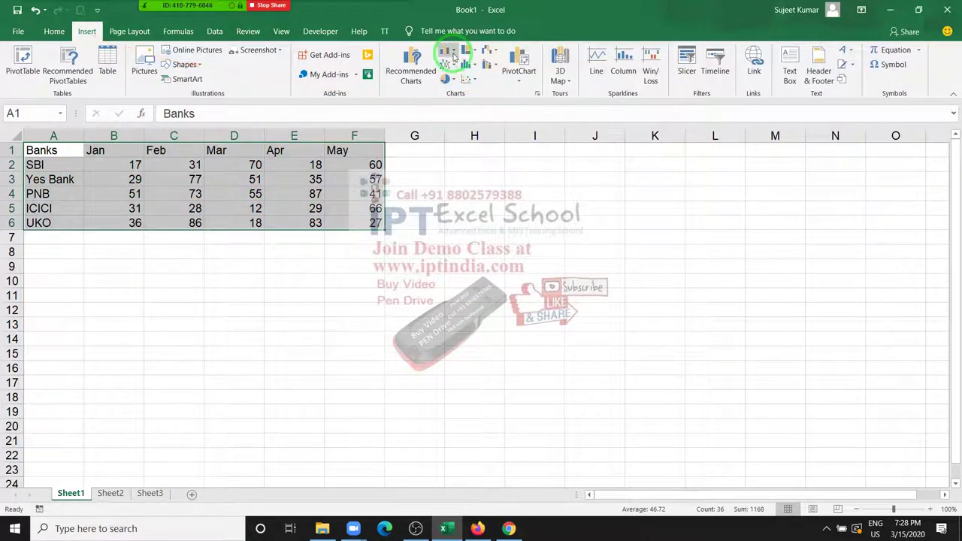
click(449, 52)
click(455, 141)
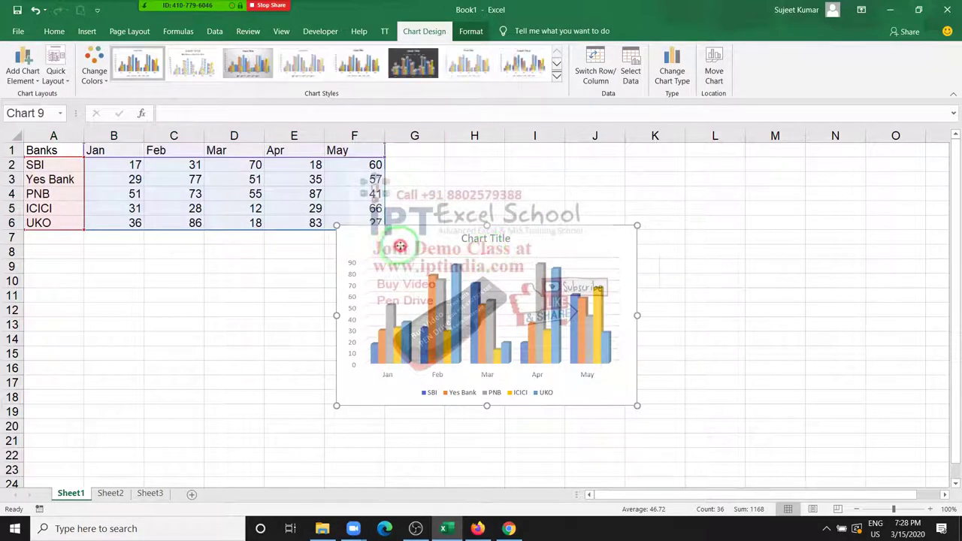
mouse_move(372, 251)
mouse_down()
mouse_move(217, 323)
mouse_move(69, 278)
mouse_up()
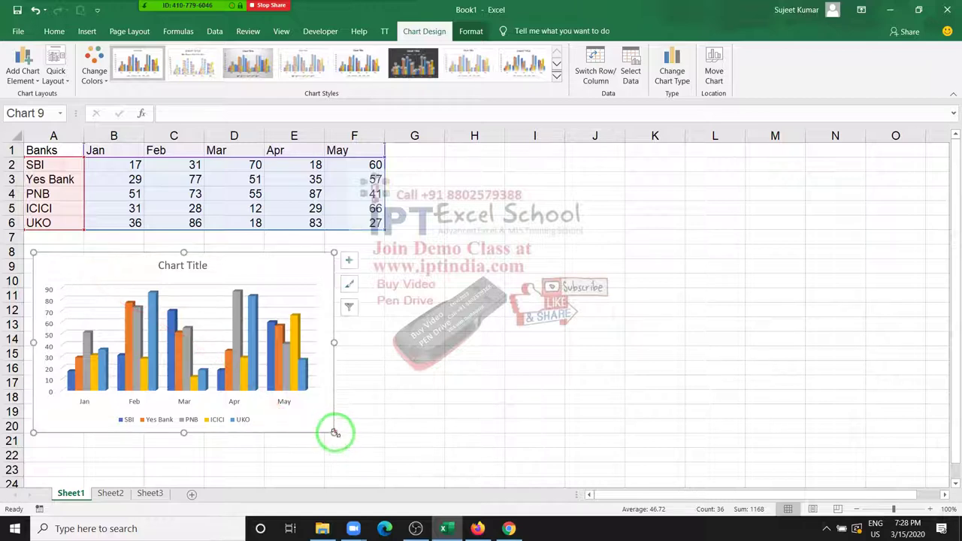
drag(335, 433, 595, 460)
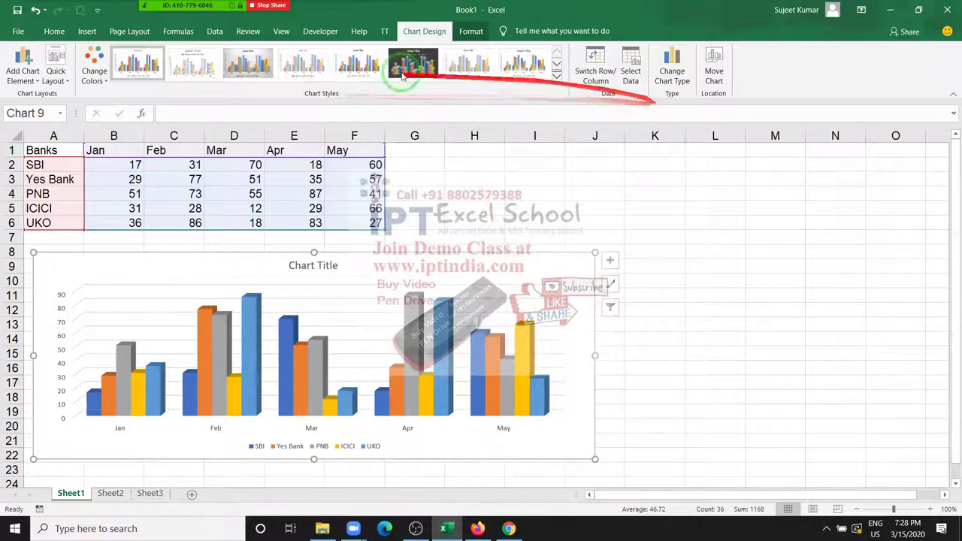
click(21, 61)
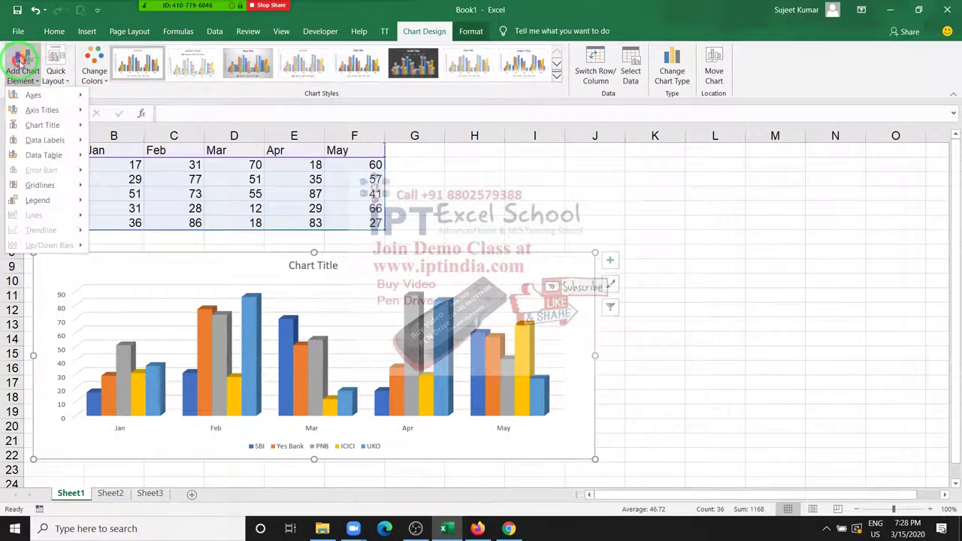
click(58, 76)
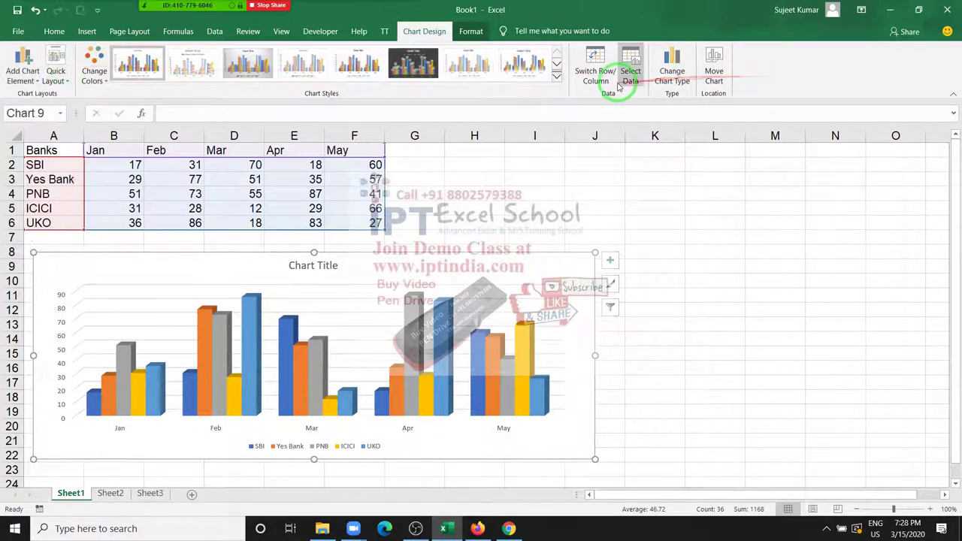
- Change the chart type to a flat Clustered Column chart and widen it slightly
click(670, 84)
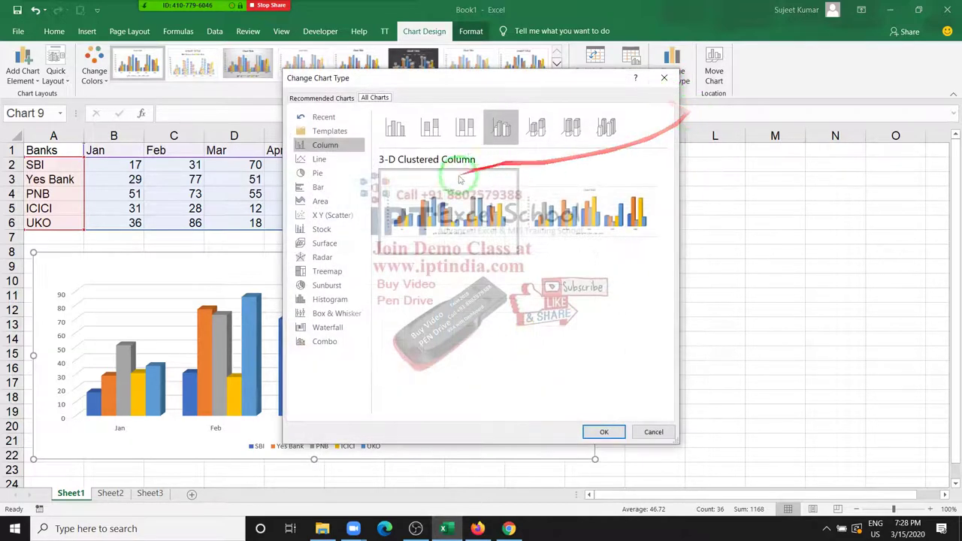
click(398, 126)
click(604, 431)
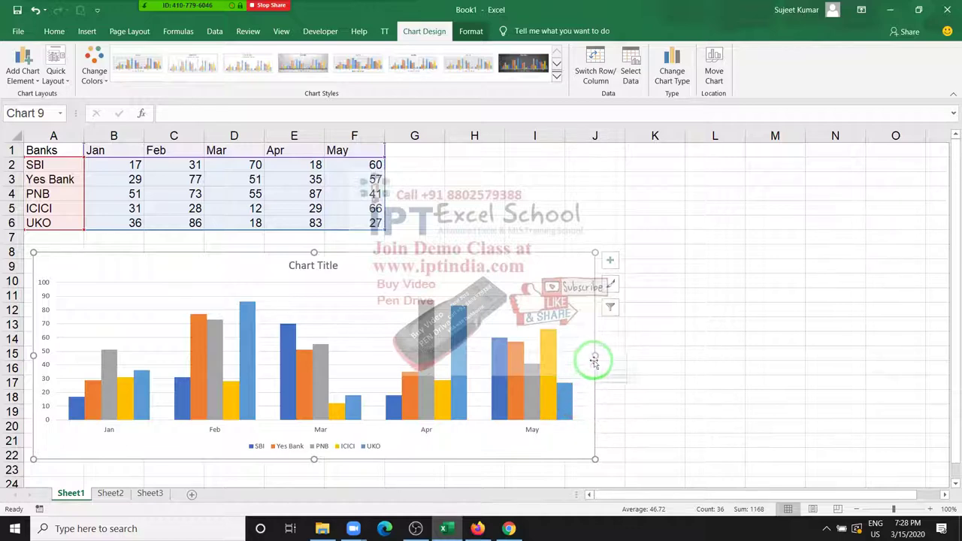
drag(596, 359, 616, 358)
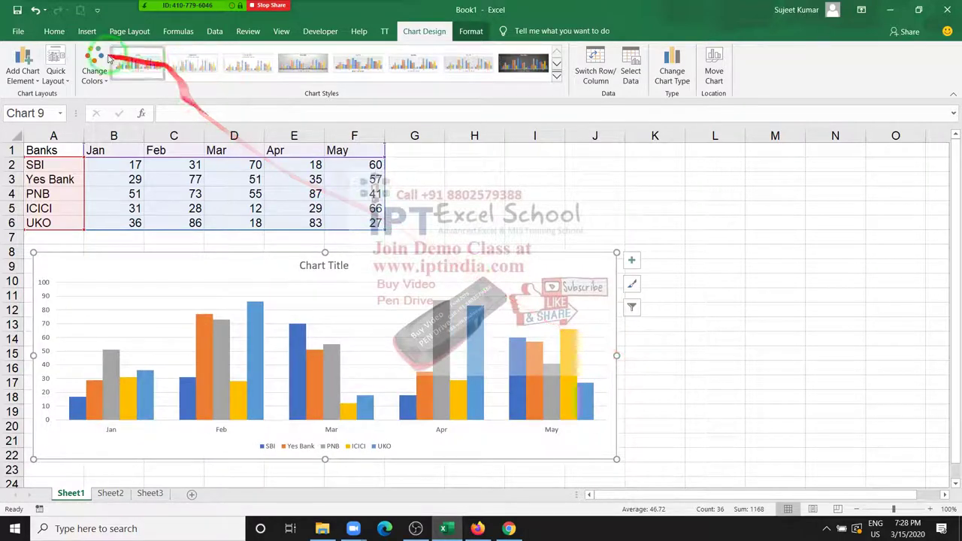
- Apply Quick Layout 2 for a top legend and value labels, widening the chart a little more
click(64, 76)
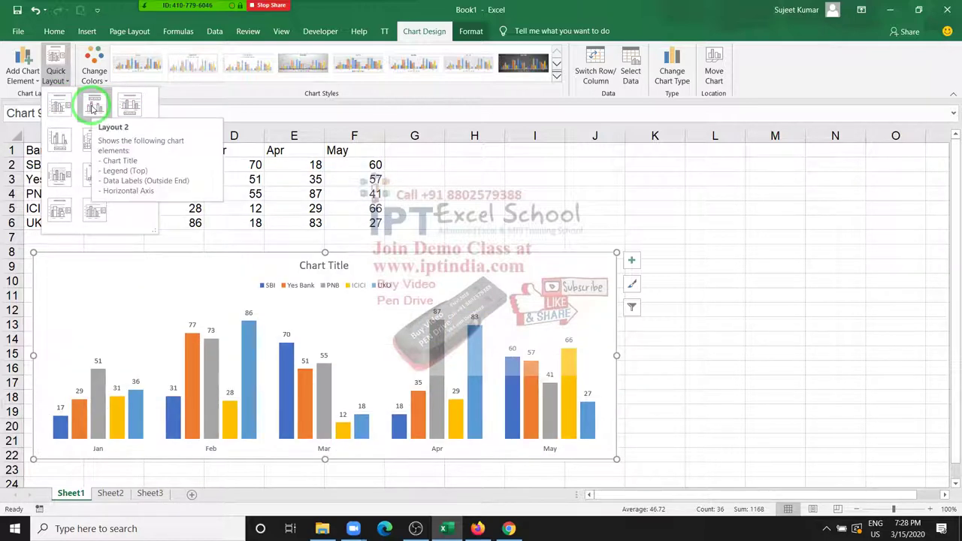
click(92, 108)
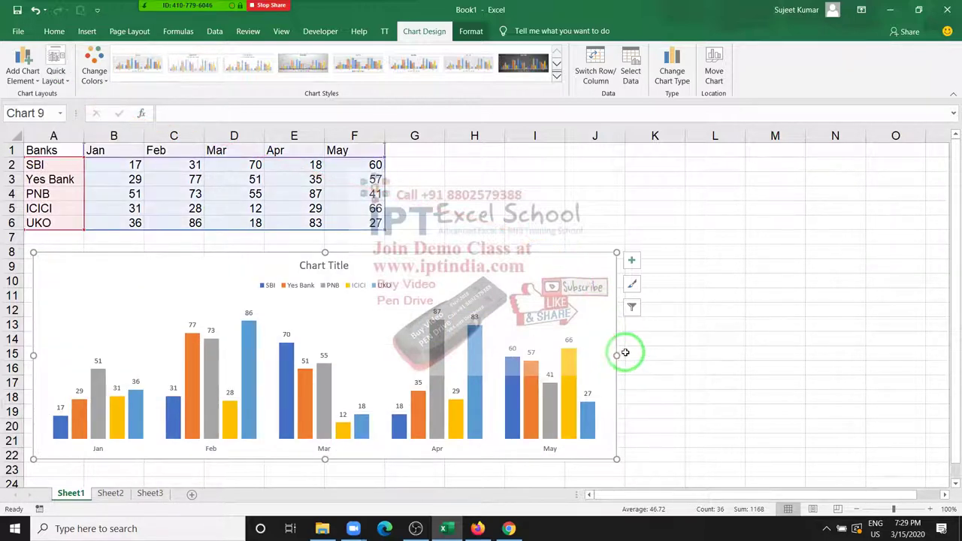
drag(614, 353, 631, 354)
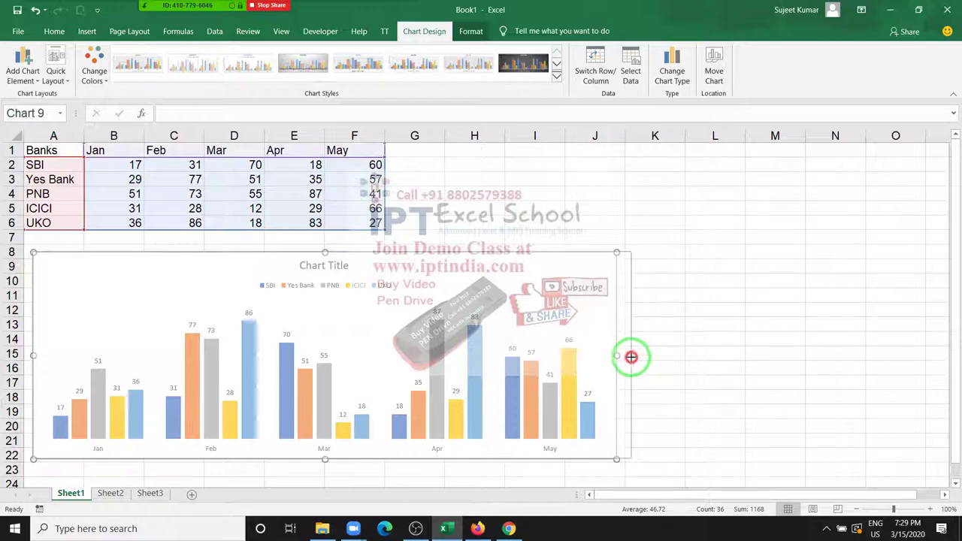
click(660, 331)
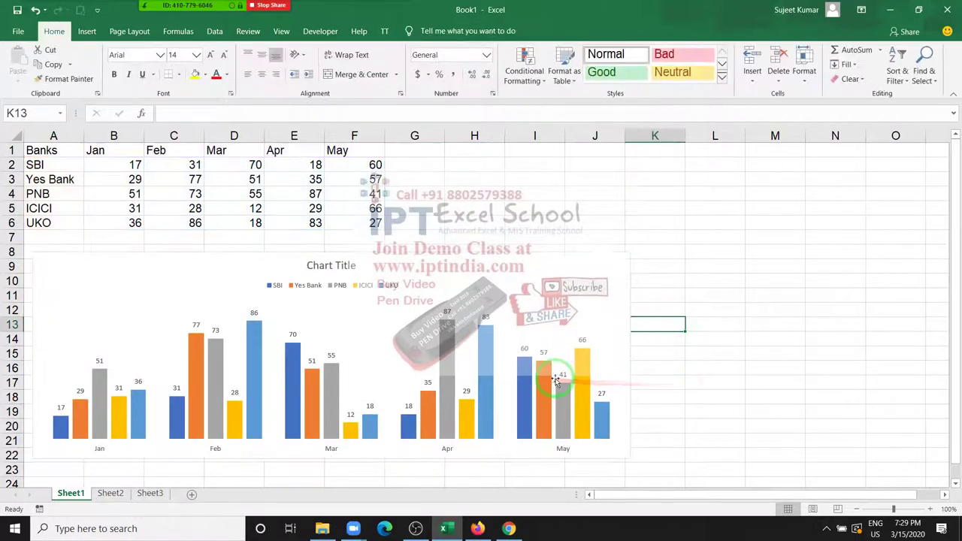
- Open Format Data Labels for the SBI bars, try Category Name and Series Name, and revert to value-only labels
click(55, 432)
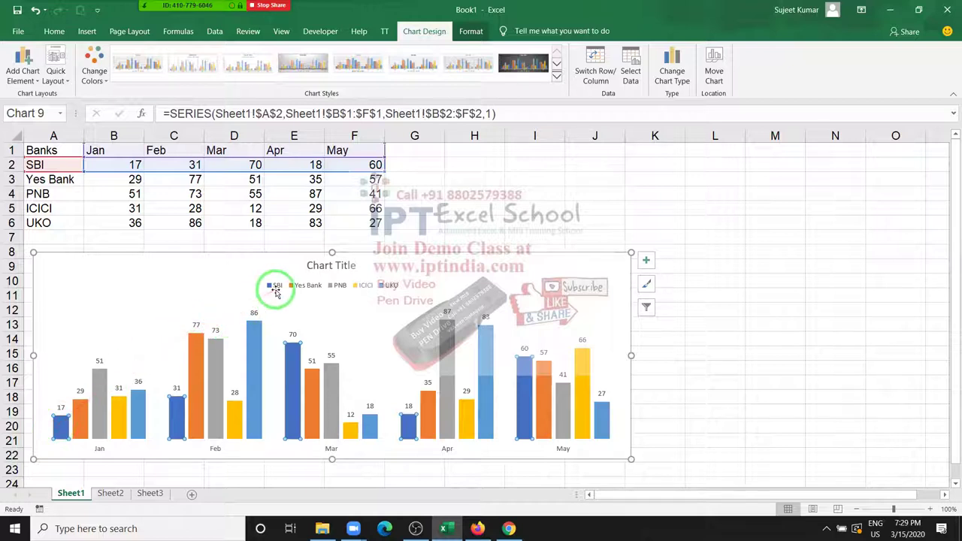
click(54, 437)
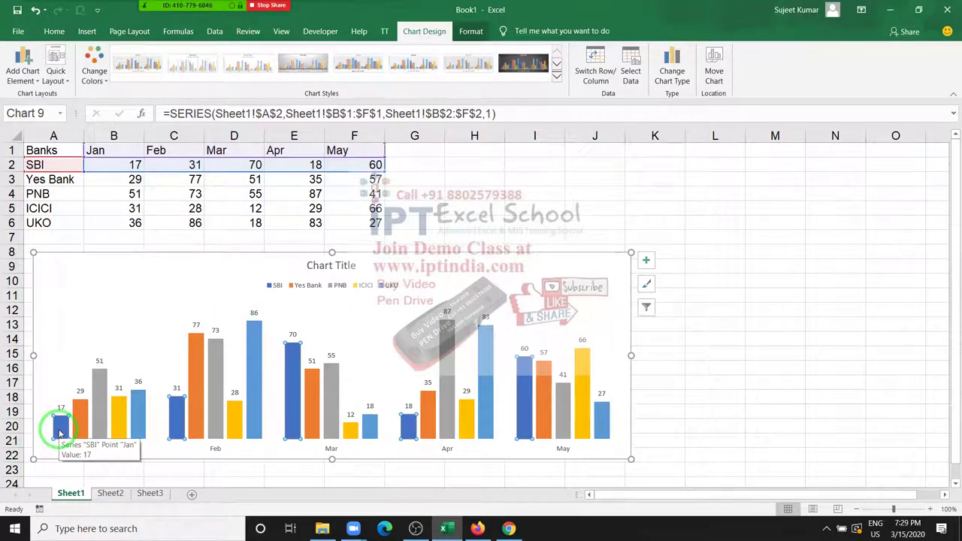
click(672, 351)
click(61, 442)
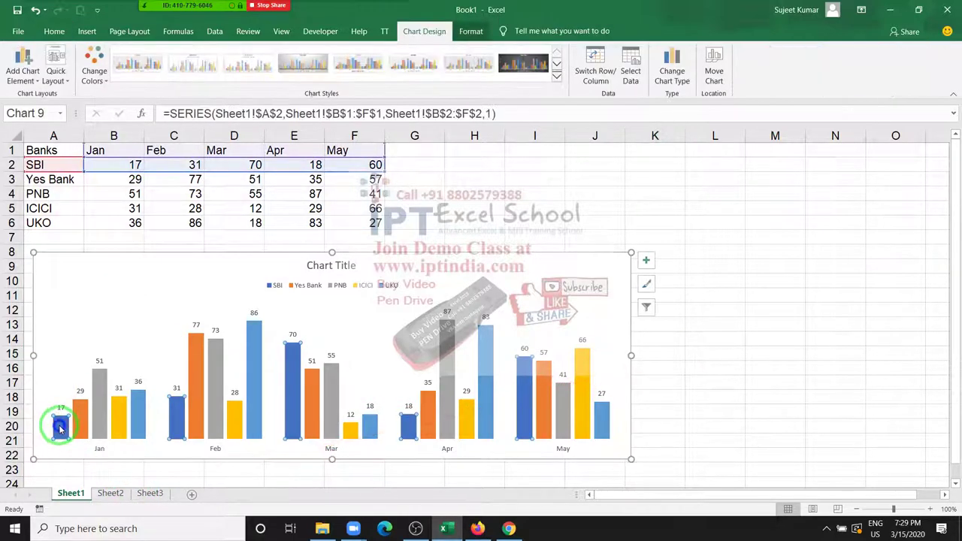
right_click(63, 429)
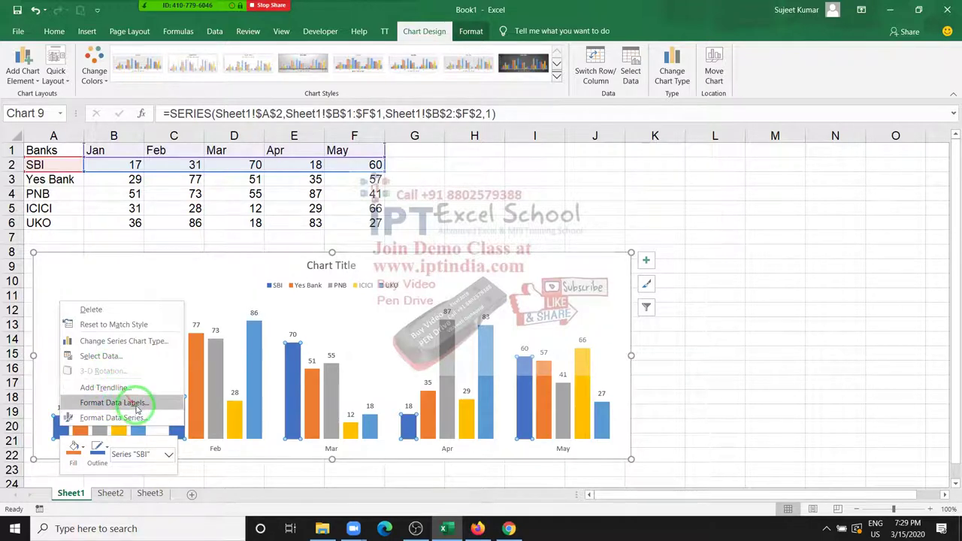
click(138, 404)
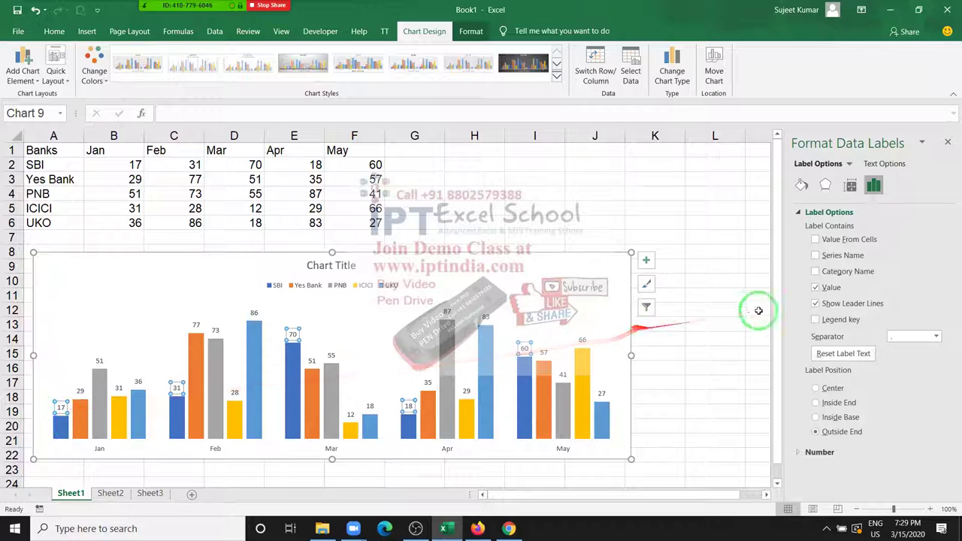
click(815, 272)
click(814, 271)
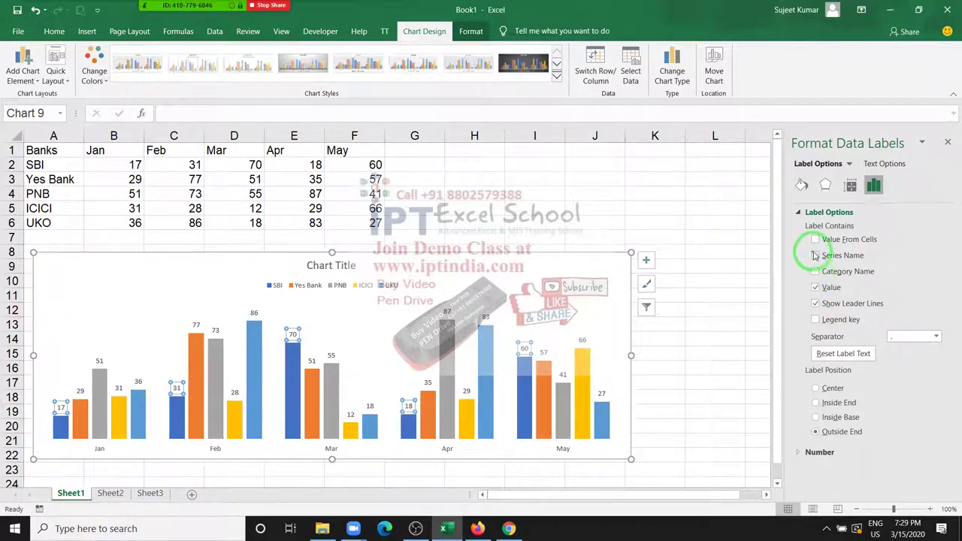
click(814, 256)
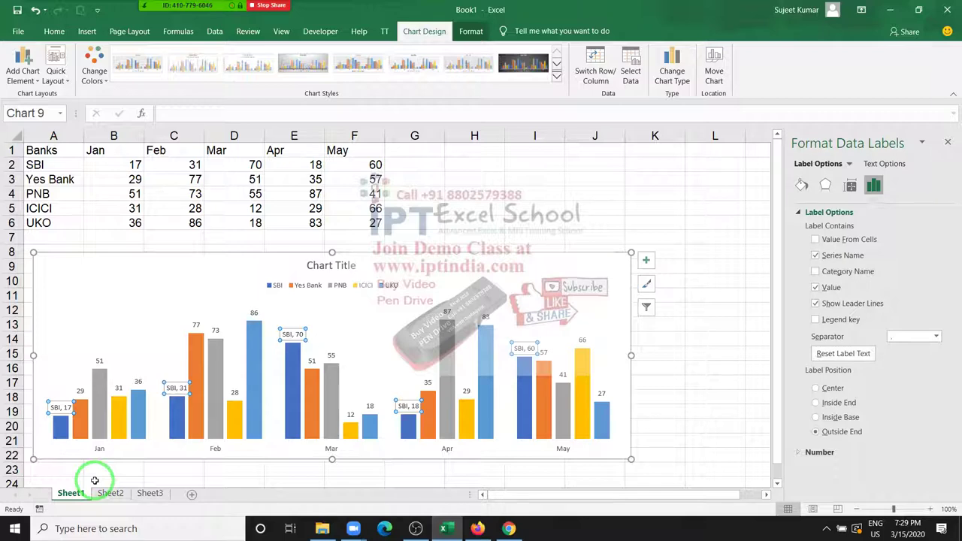
key(ctrl+z)
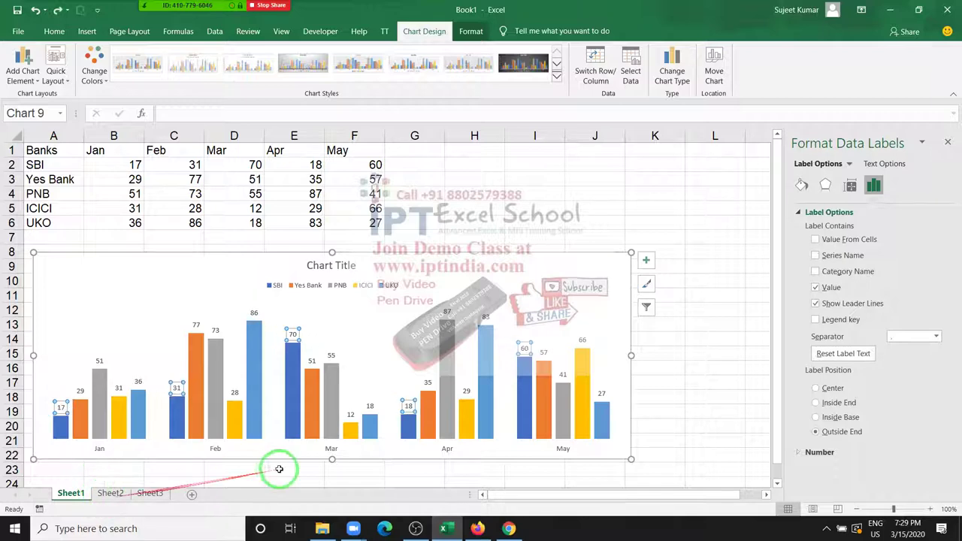
click(720, 360)
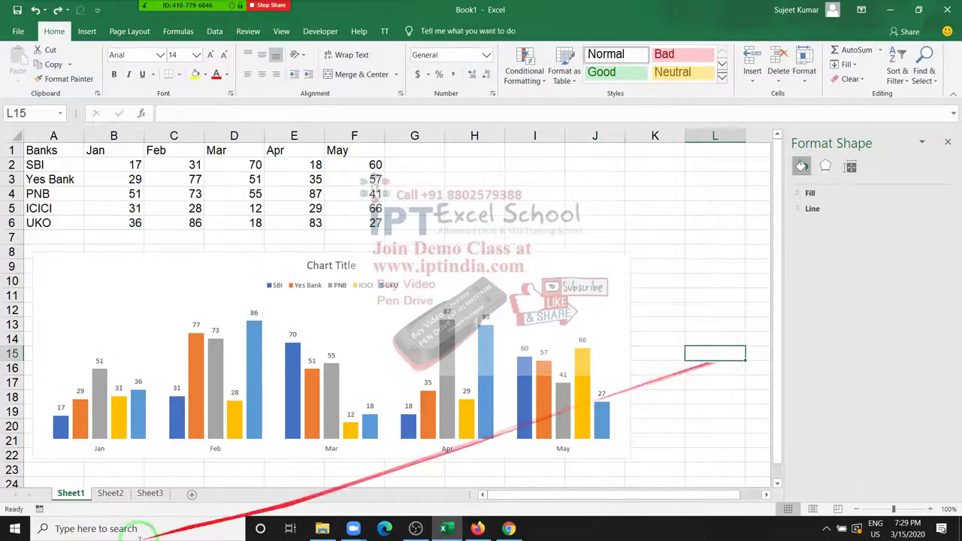
- On Sheet2, close the formatting pane and search Online Pictures for 'SBI Logo'
click(110, 493)
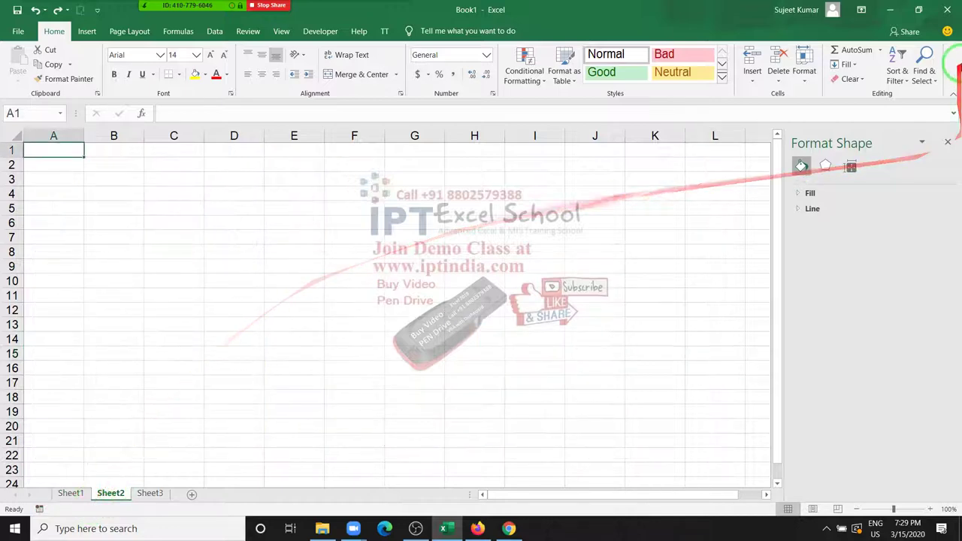
click(945, 145)
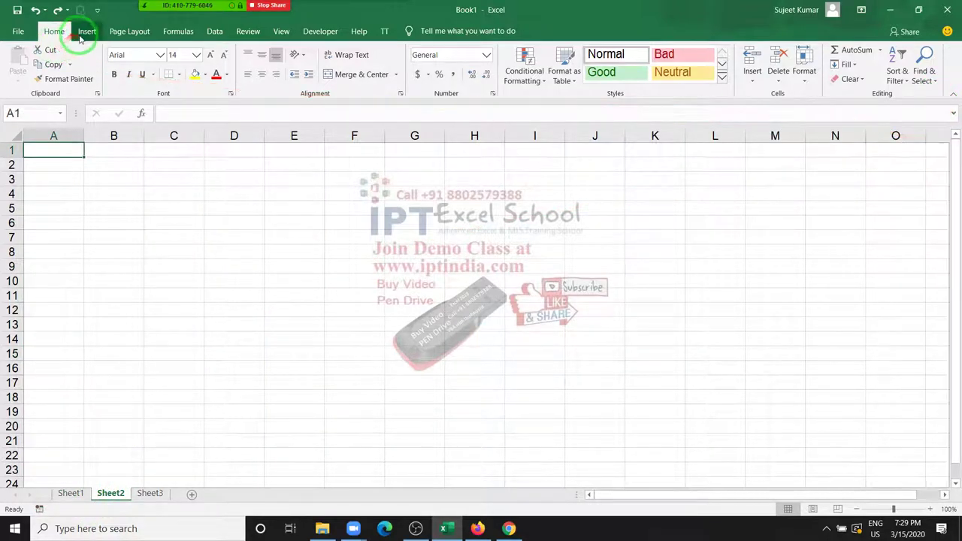
click(86, 31)
click(214, 50)
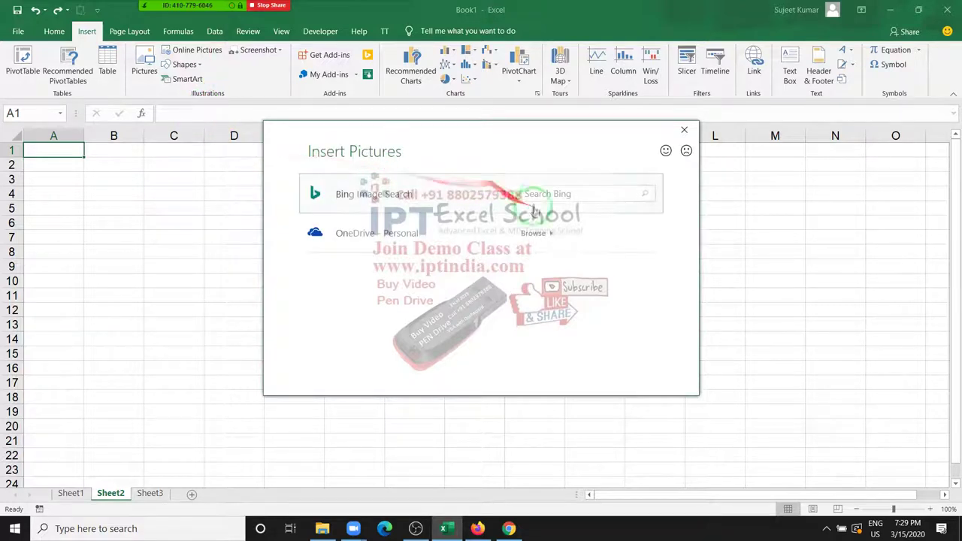
click(535, 195)
text(SBI Logo)
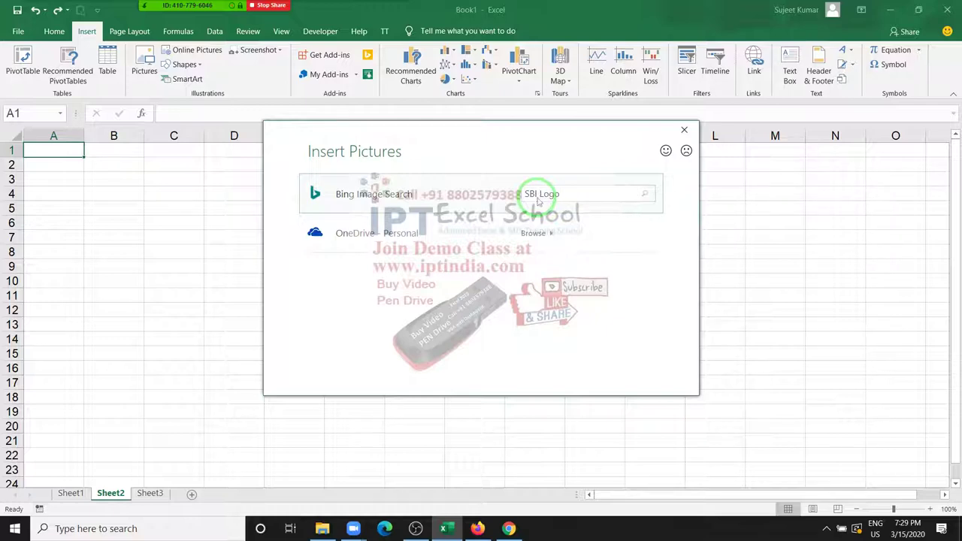
key(Return)
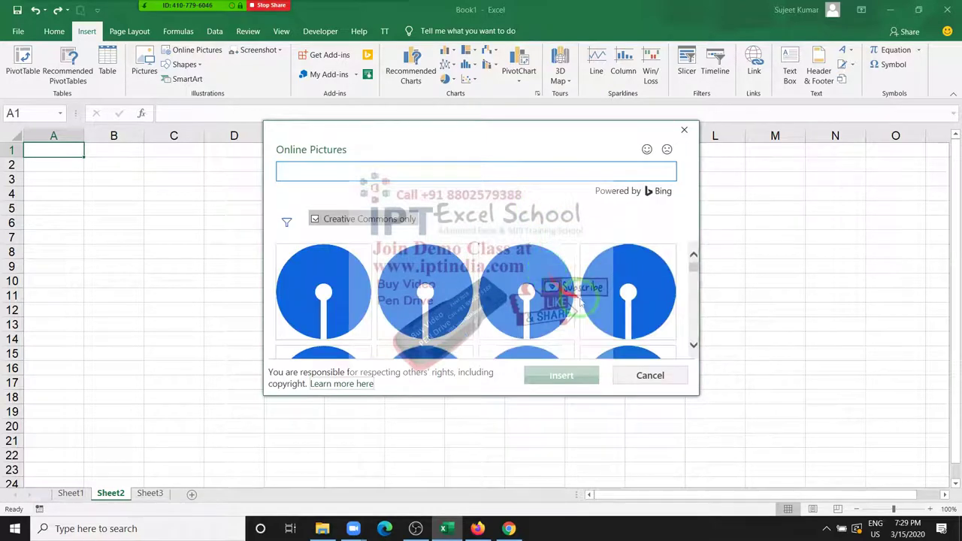
- Browse the search results and insert the State Bank of India logo image
drag(697, 392, 799, 485)
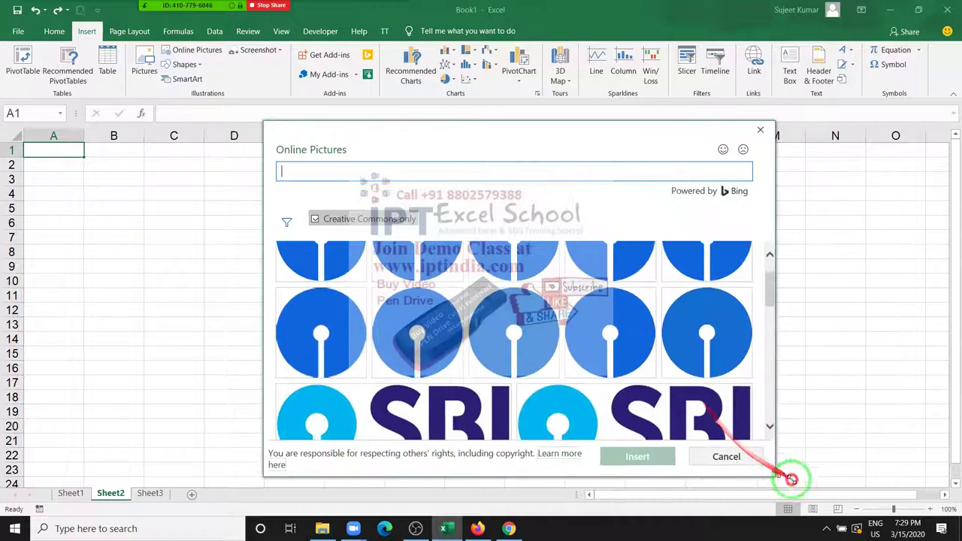
scroll(658, 332, down, 2)
scroll(658, 332, down, 3)
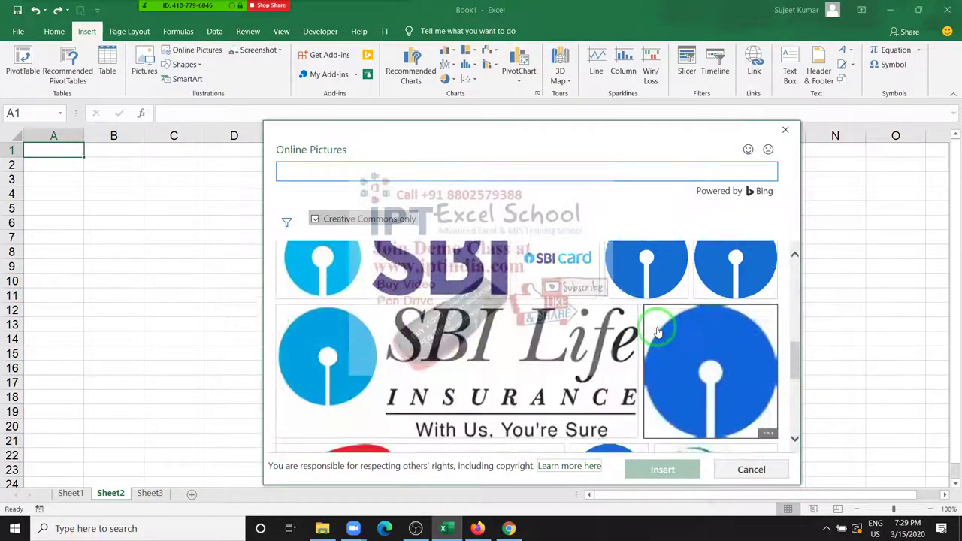
scroll(658, 330, down, 1)
scroll(660, 341, down, 3)
scroll(658, 348, down, 3)
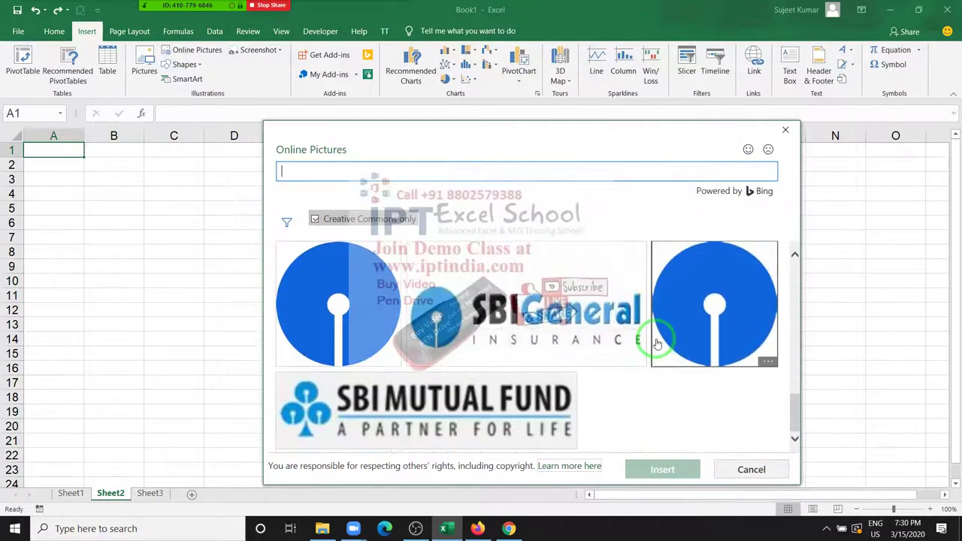
scroll(657, 335, down, 1)
scroll(576, 335, up, 1)
scroll(587, 338, down, 2)
scroll(587, 339, down, 2)
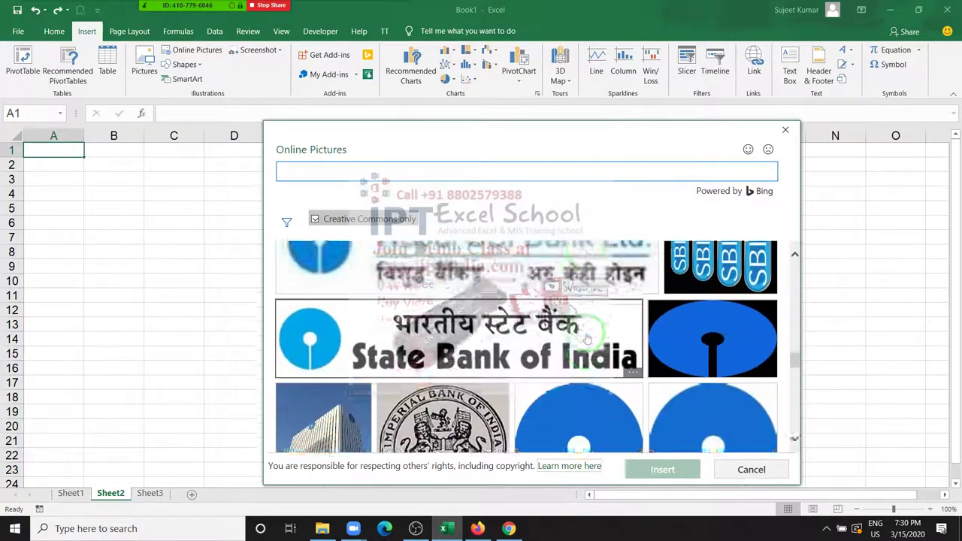
click(496, 330)
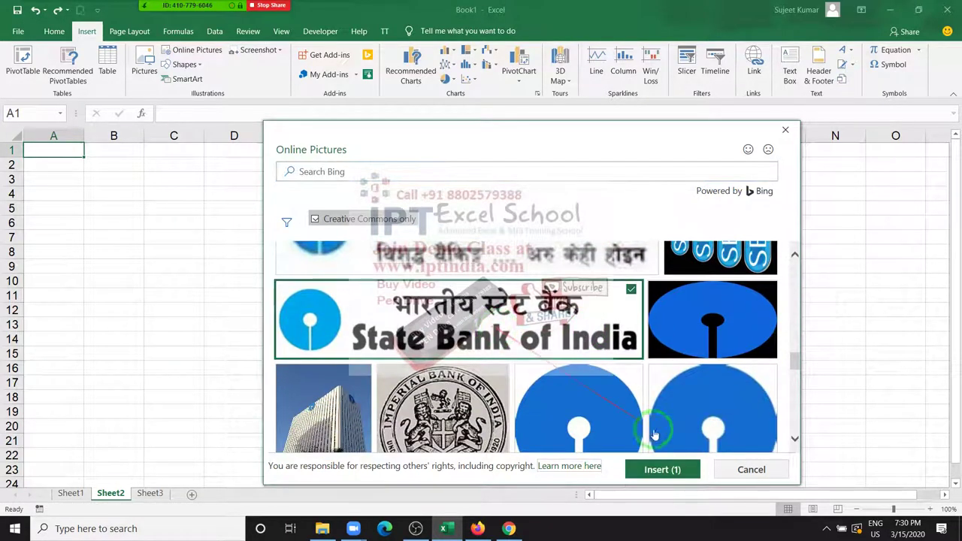
click(665, 467)
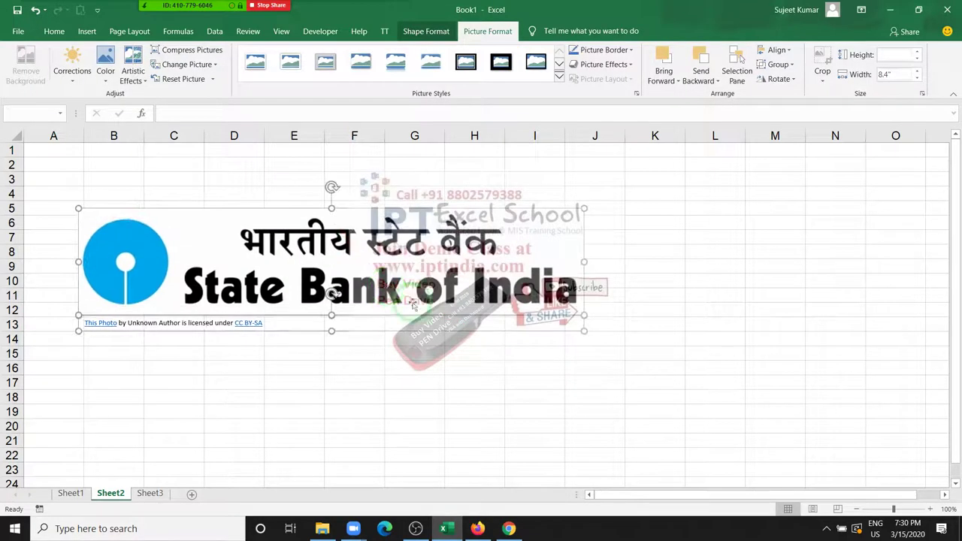
- Crop a small strip off the top edge of the SBI logo picture
click(633, 323)
click(534, 217)
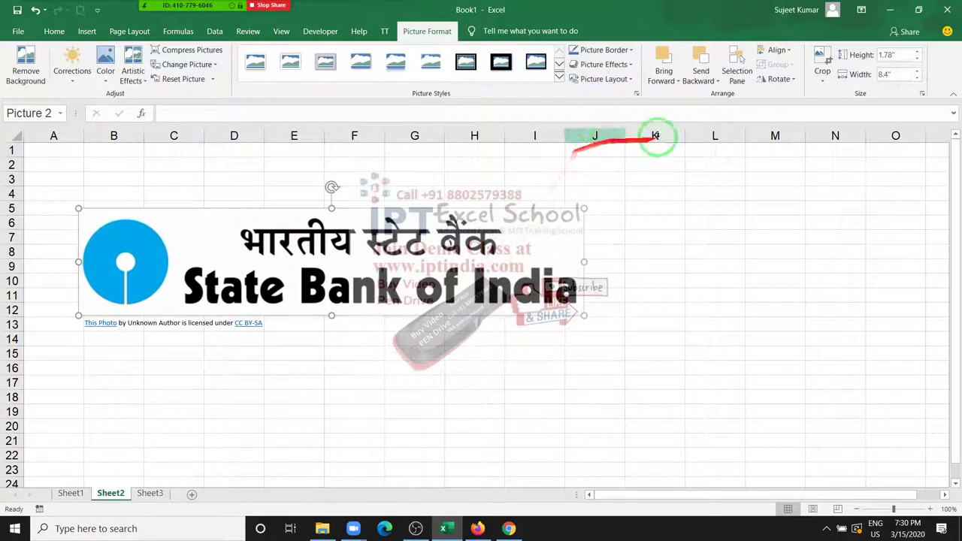
click(822, 75)
click(834, 96)
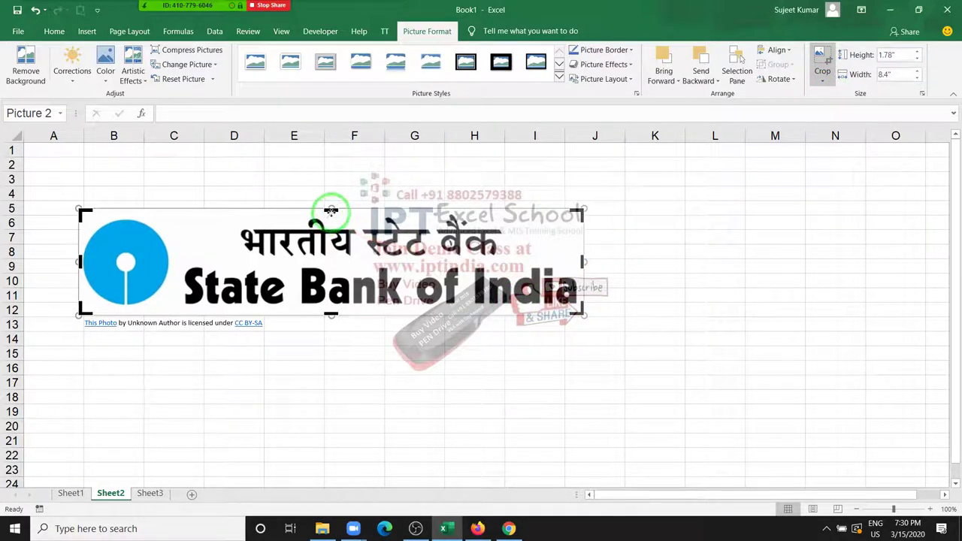
drag(332, 211, 332, 217)
click(643, 239)
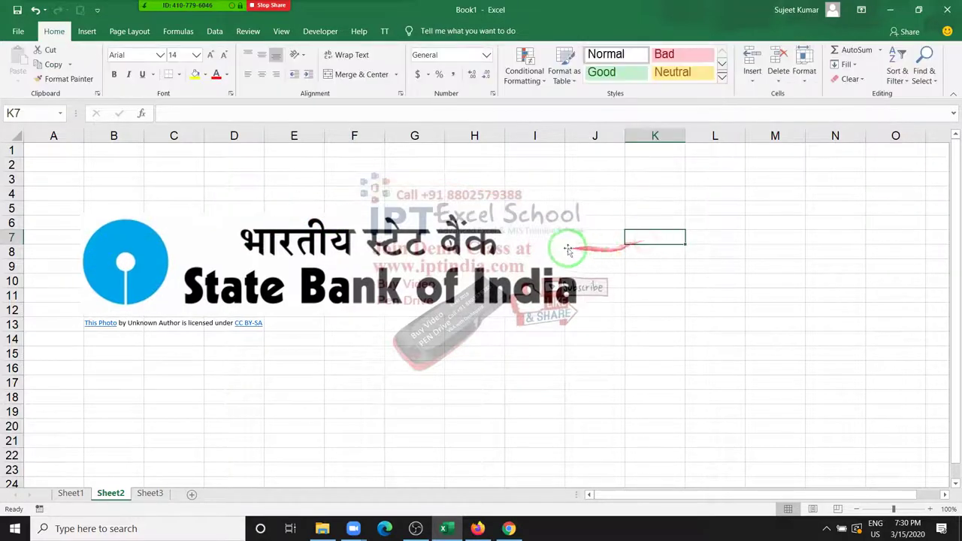
- Give the logo a red 3 pt picture border and move it right and down
click(563, 241)
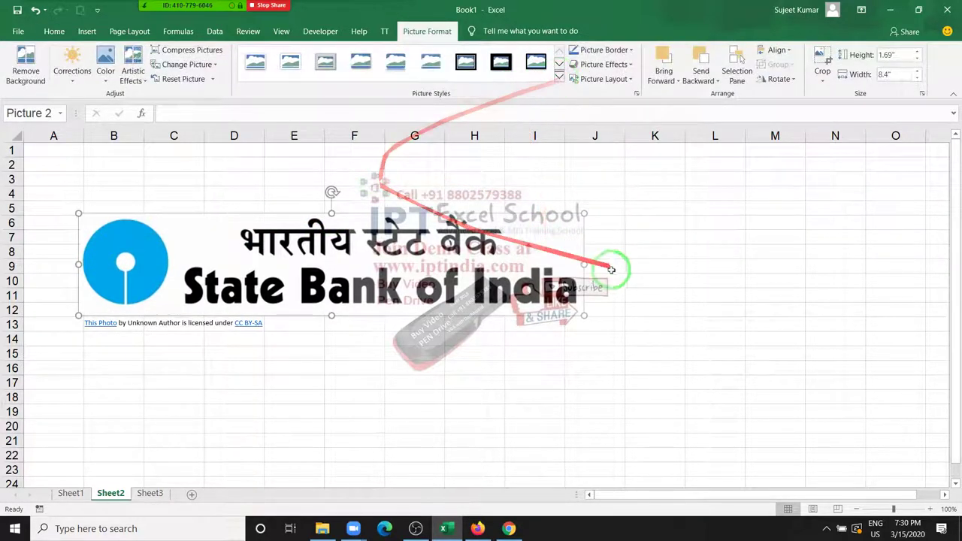
click(600, 267)
click(577, 270)
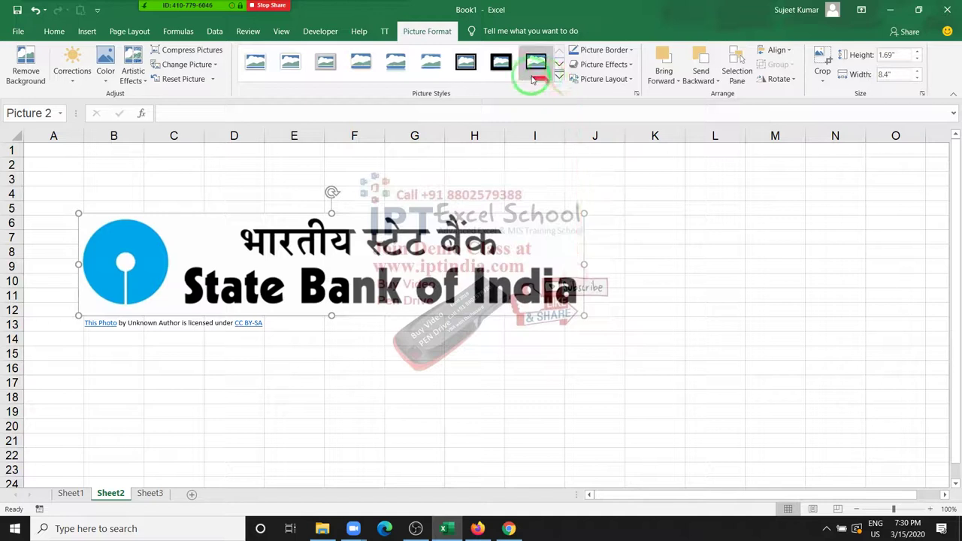
click(558, 76)
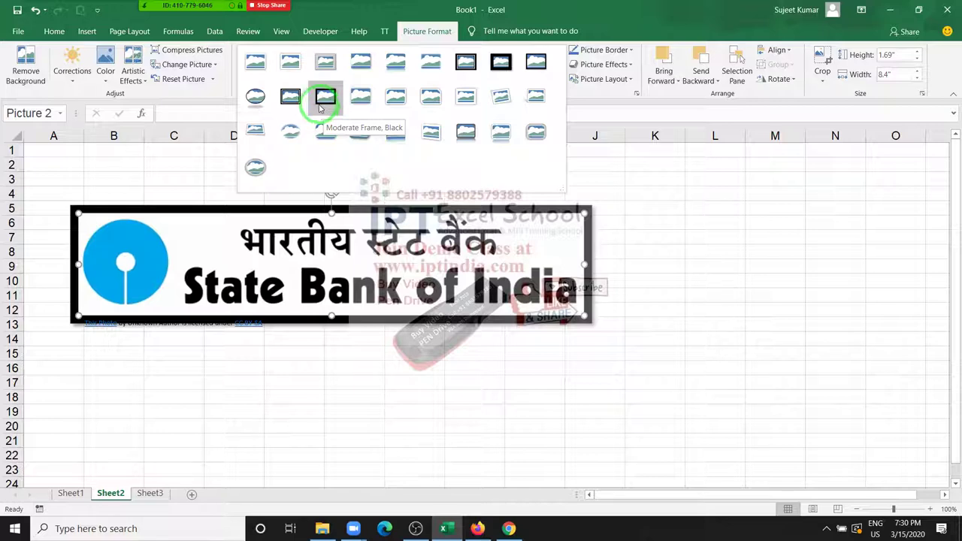
click(612, 60)
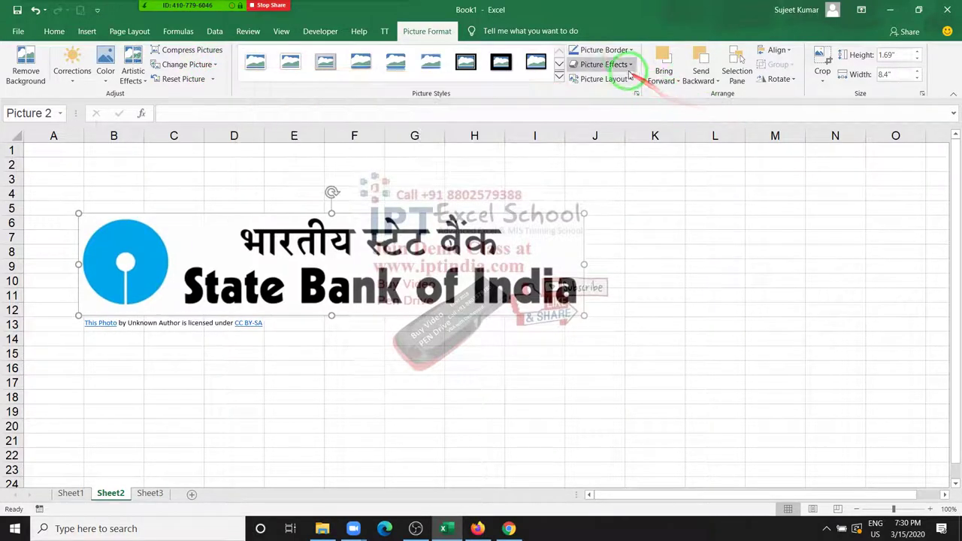
click(629, 50)
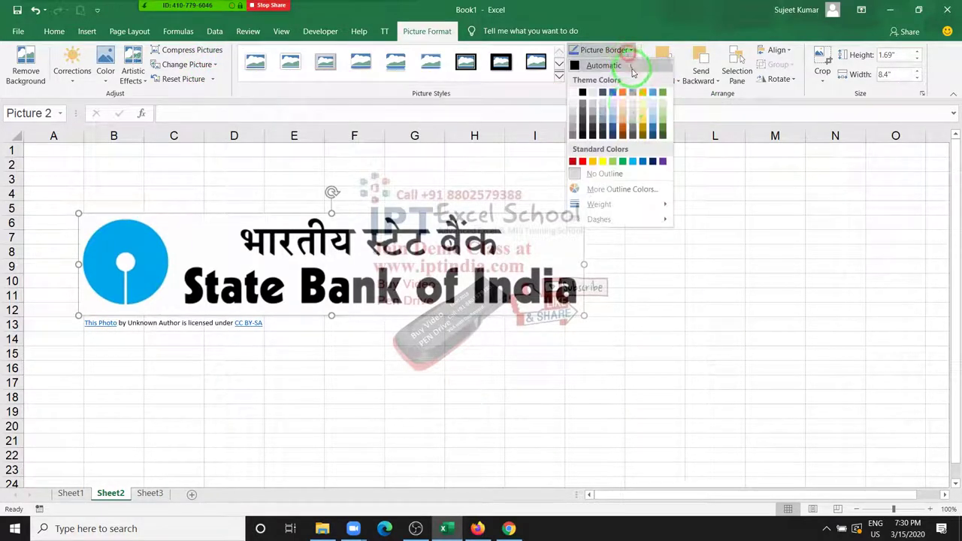
click(584, 163)
click(601, 49)
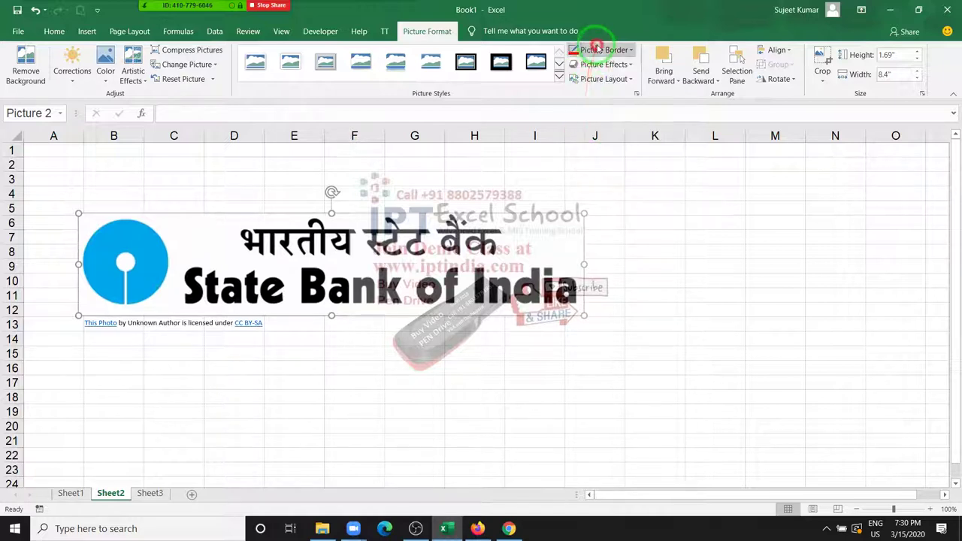
mouse_move(651, 204)
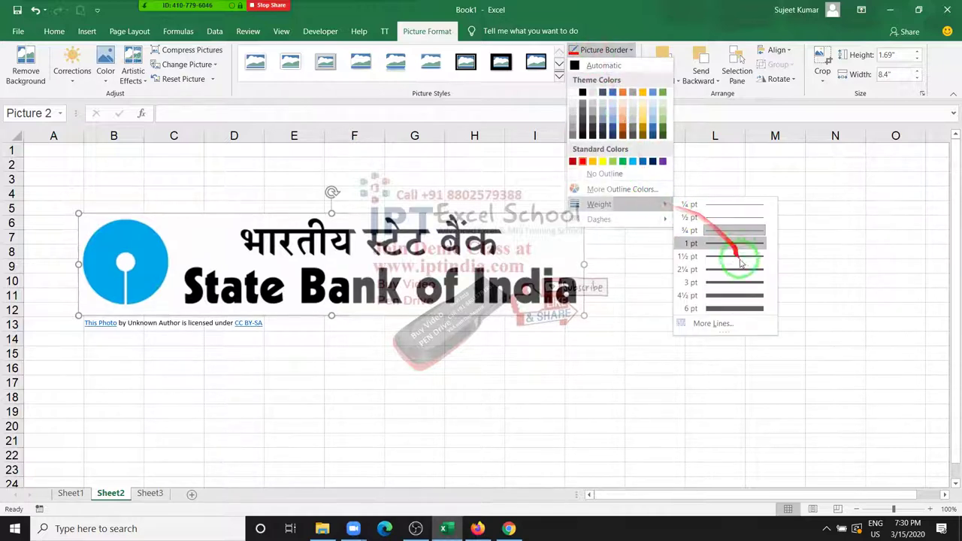
click(748, 286)
click(669, 248)
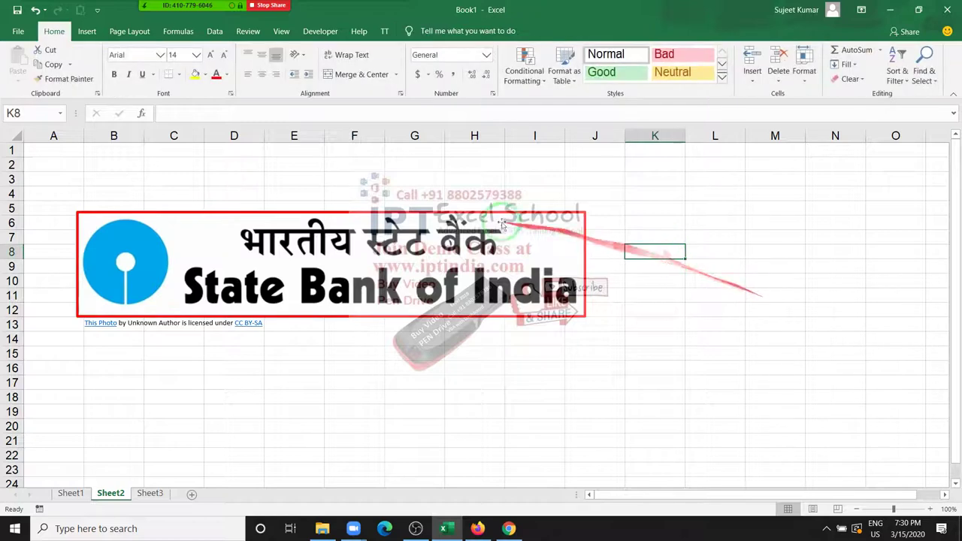
drag(413, 228, 614, 250)
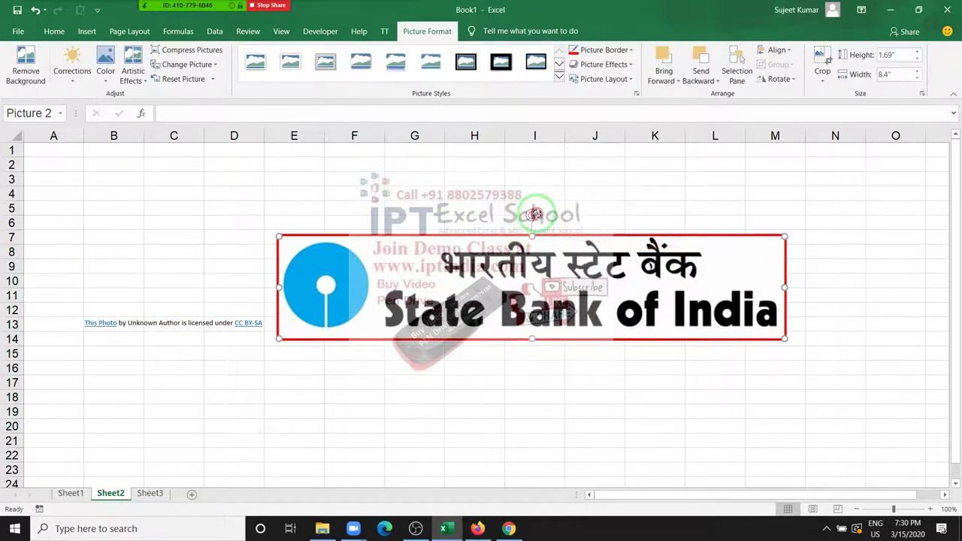
- Rotate the SBI logo 90° upright, then return to the Banks table and chart on Sheet1
mouse_move(533, 214)
mouse_down()
mouse_move(619, 294)
mouse_move(531, 305)
mouse_up()
scroll(530, 304, down, 3)
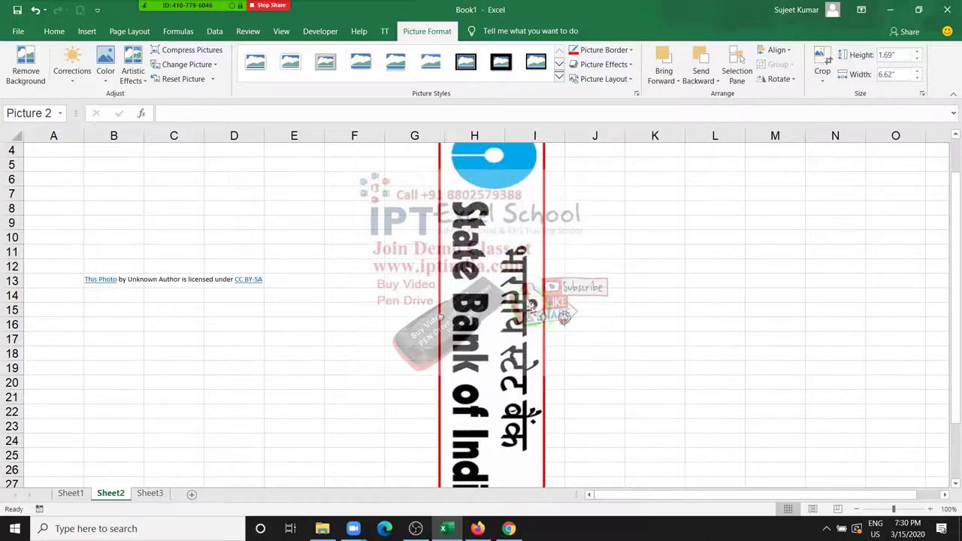
scroll(531, 304, down, 3)
scroll(536, 328, up, 4)
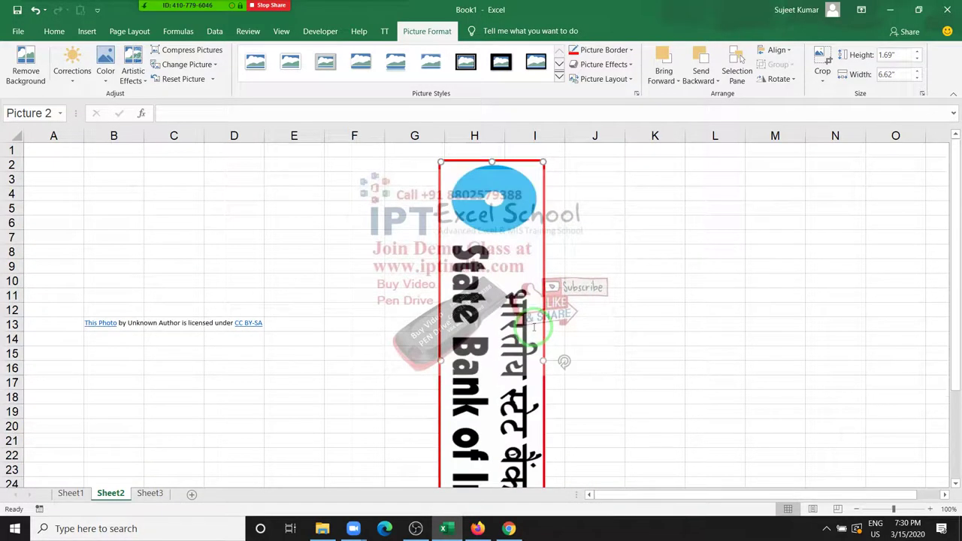
click(66, 492)
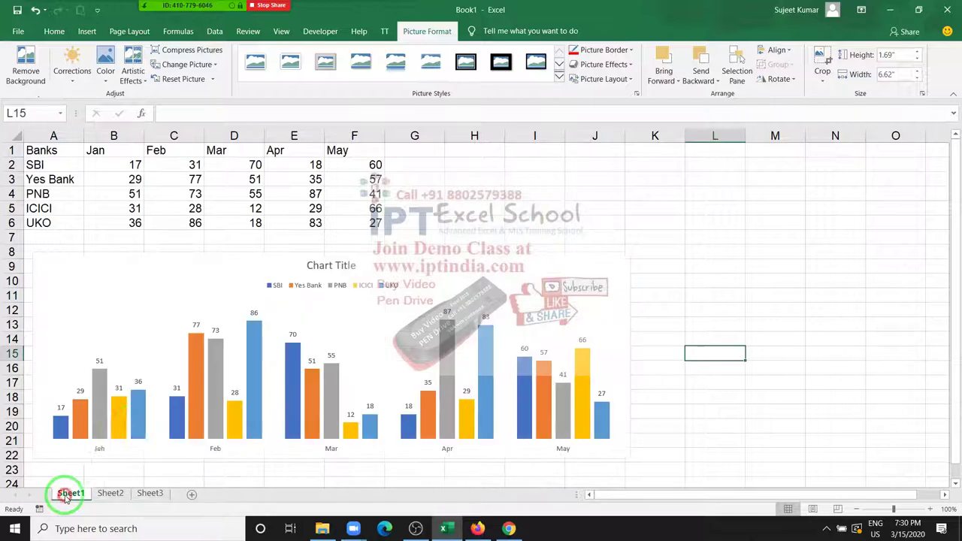
- Give the SBI bars a picture or texture fill using the copied logo
click(58, 427)
right_click(59, 428)
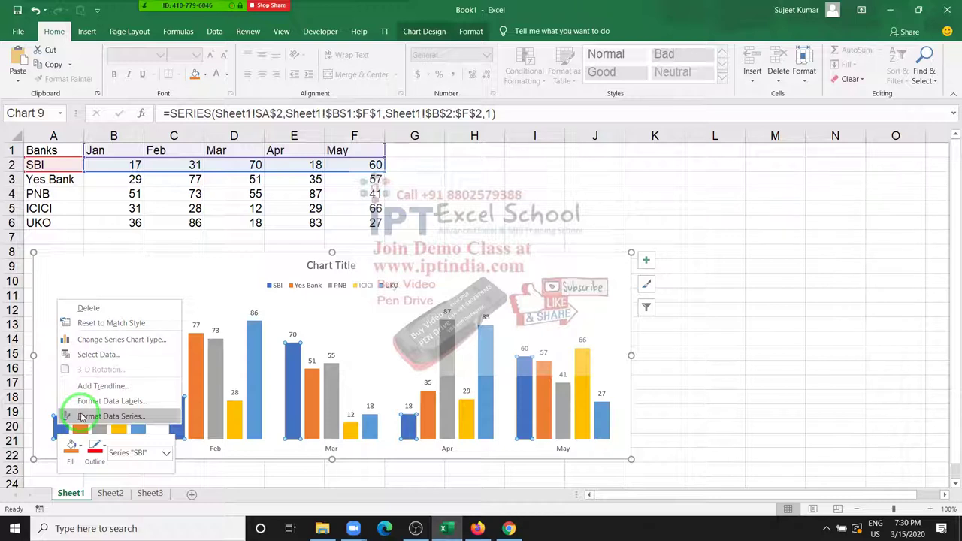
key(Escape)
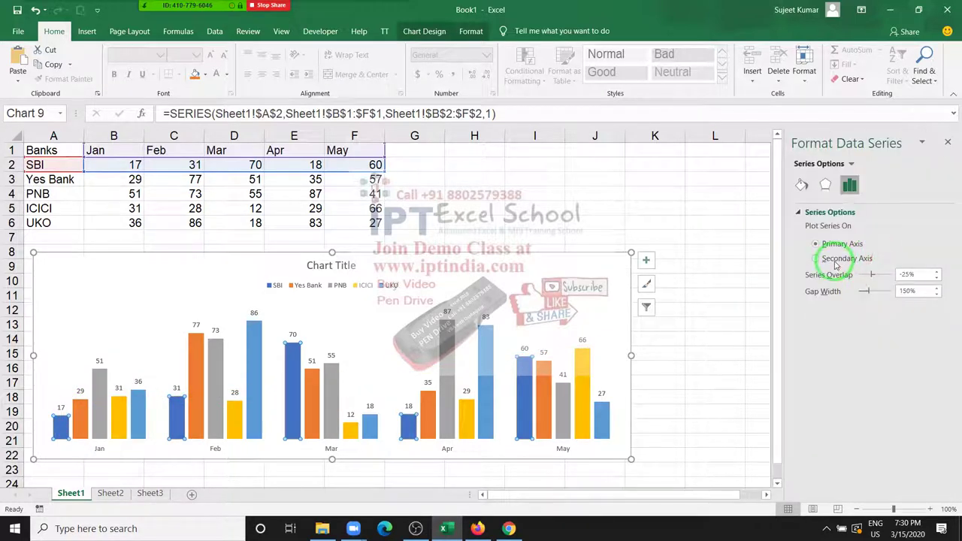
click(799, 188)
click(807, 213)
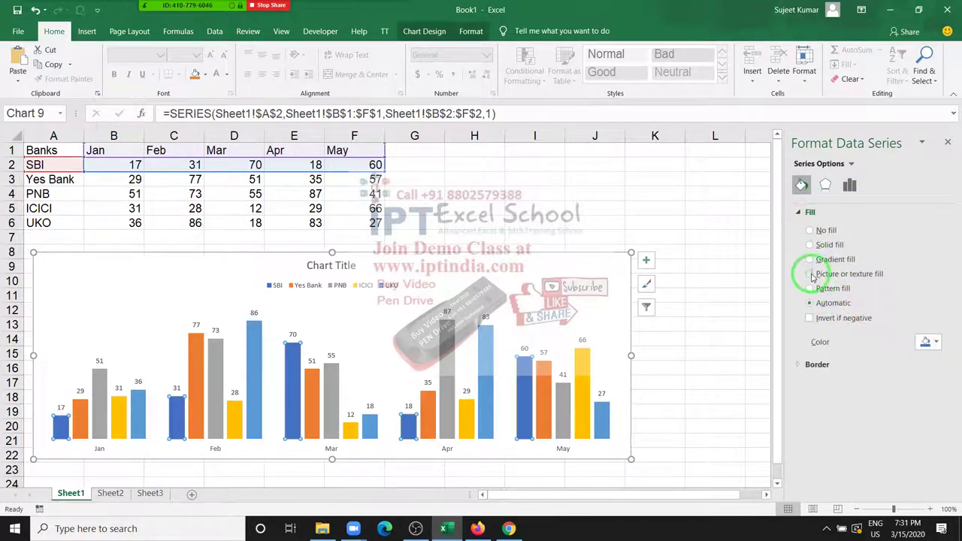
click(811, 275)
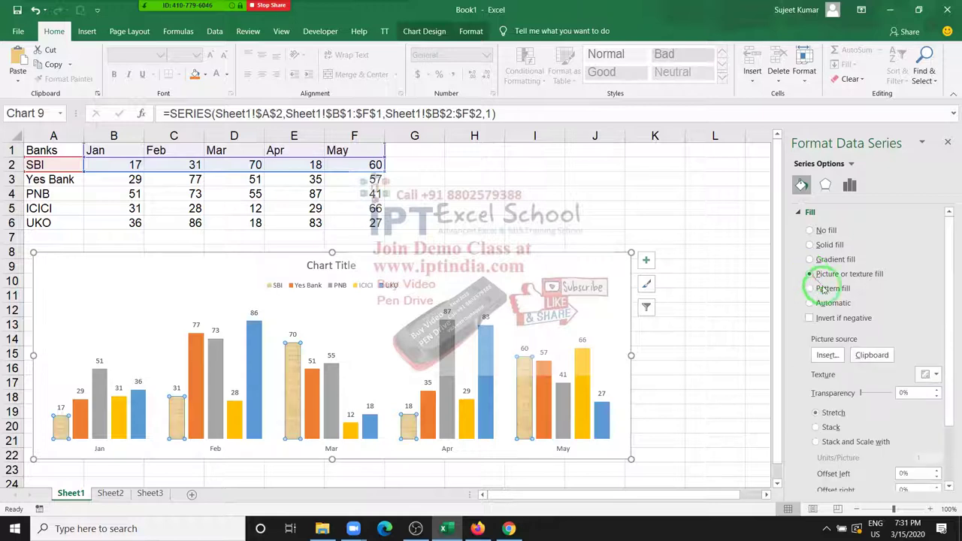
click(862, 362)
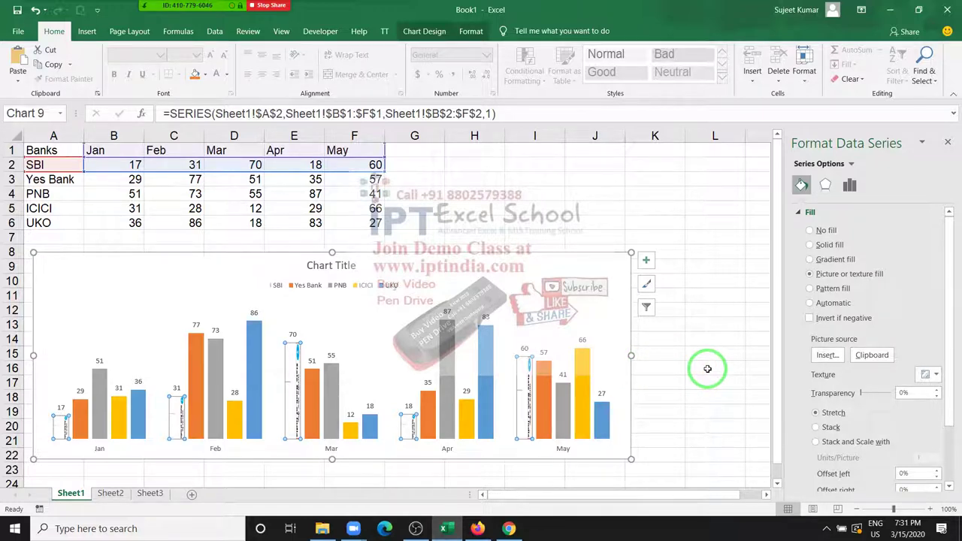
- Deselect and reselect the SBI series, then switch to Sheet2 holding the logo picture
click(706, 368)
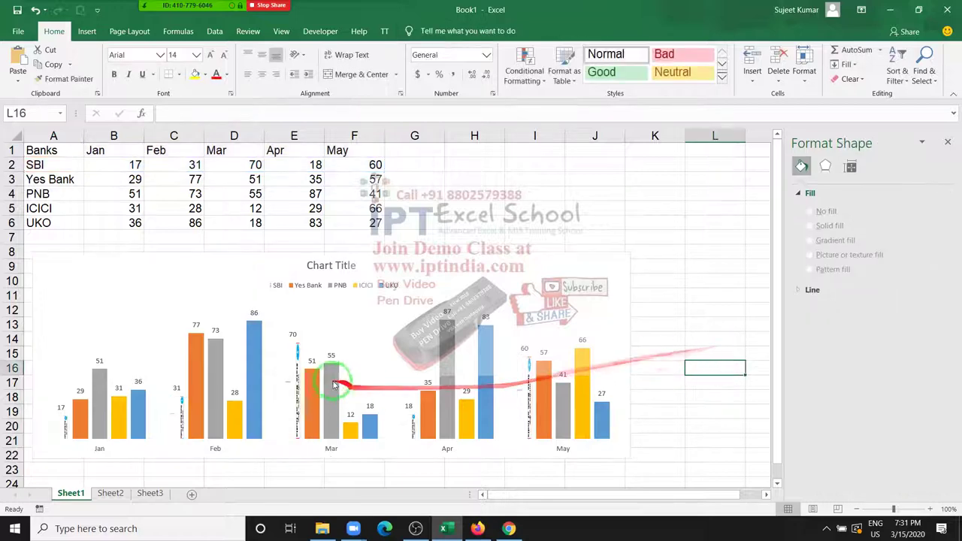
click(298, 375)
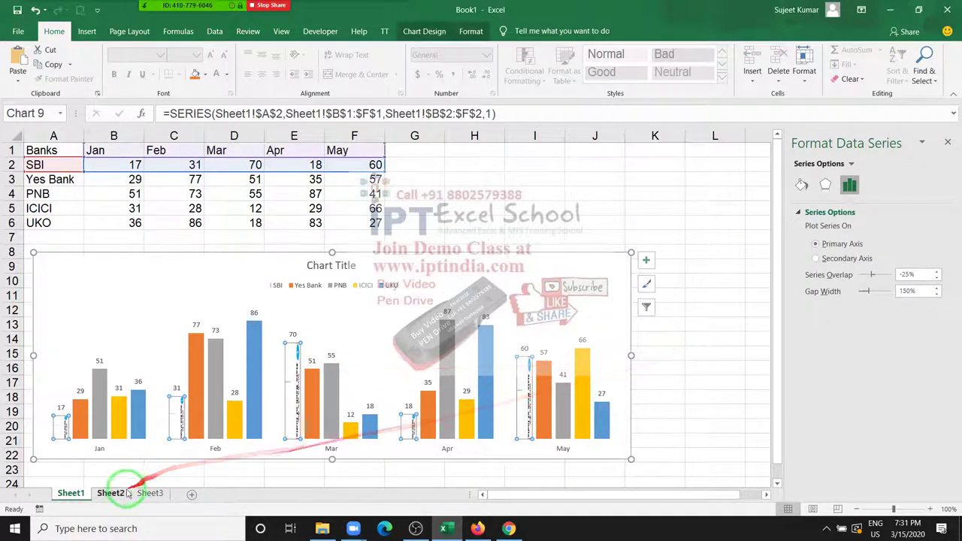
click(111, 492)
click(601, 264)
- Select the SBI logo picture, delete it, and restore it with undo
click(528, 268)
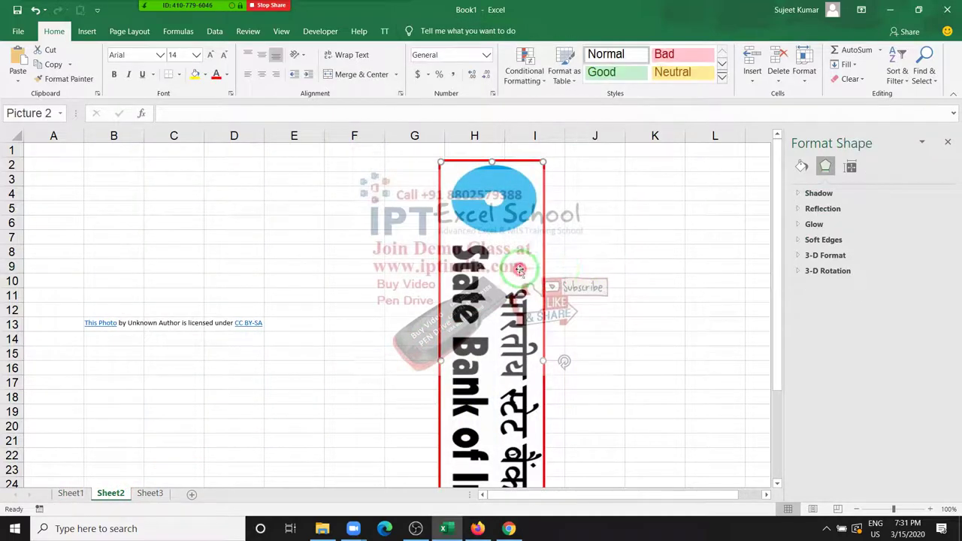
click(573, 269)
click(503, 283)
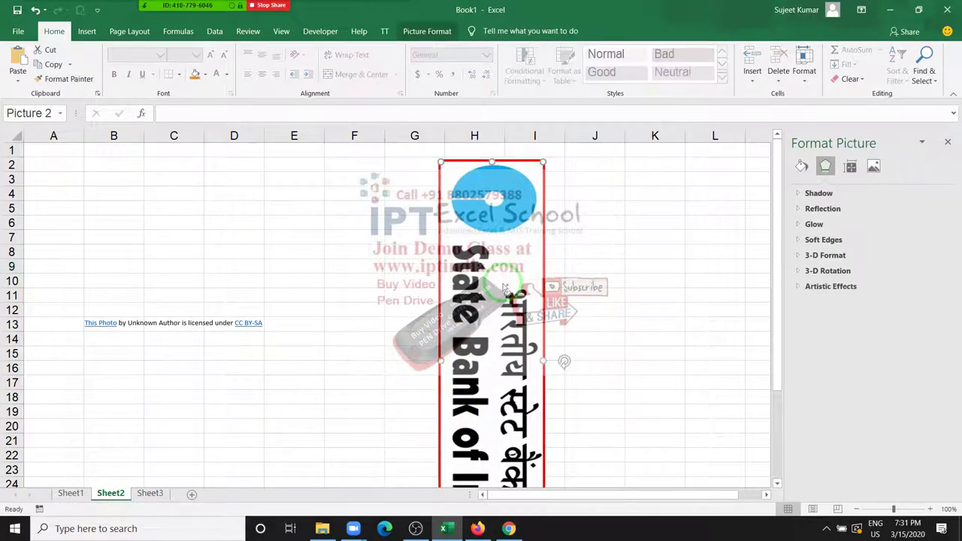
key(Delete)
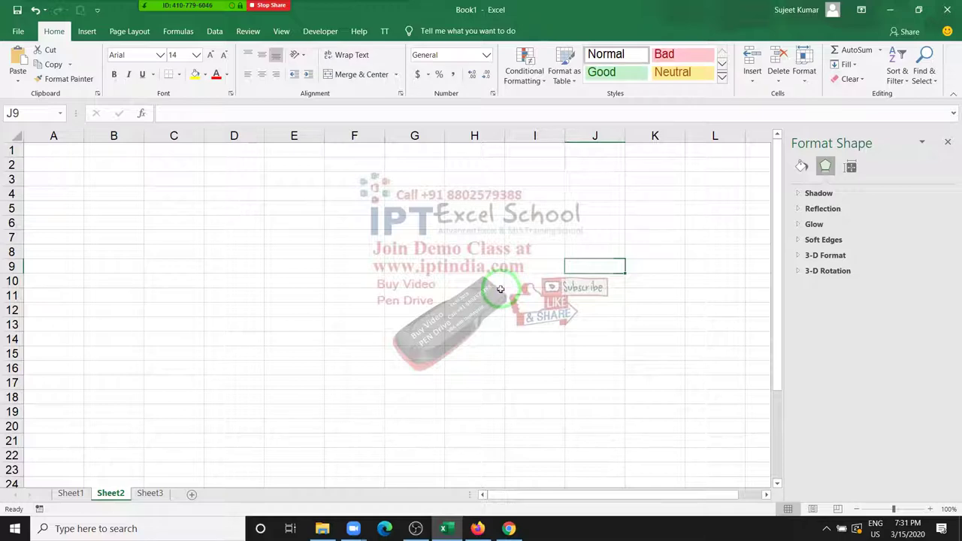
key(ctrl+z)
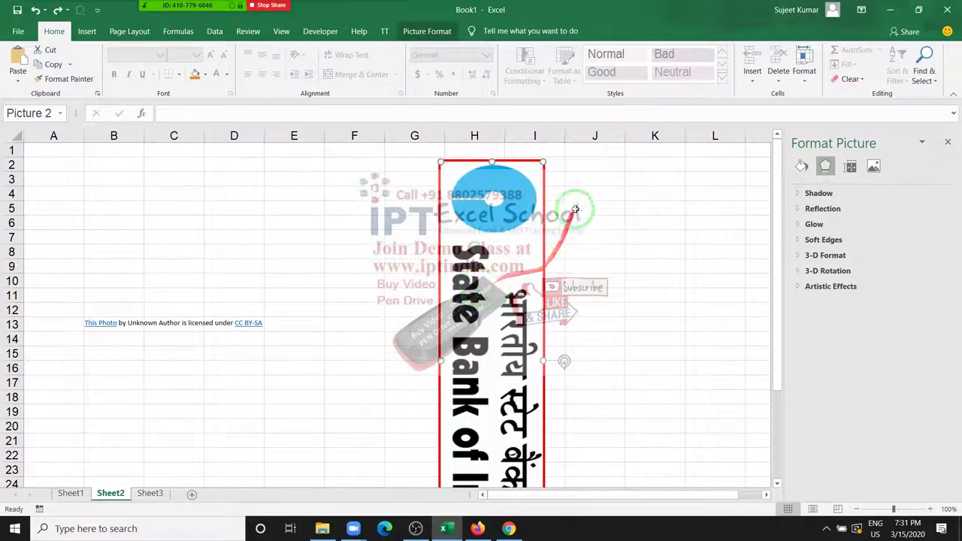
- Copy the logo and paste it as a picture at cell J4
click(594, 164)
click(948, 142)
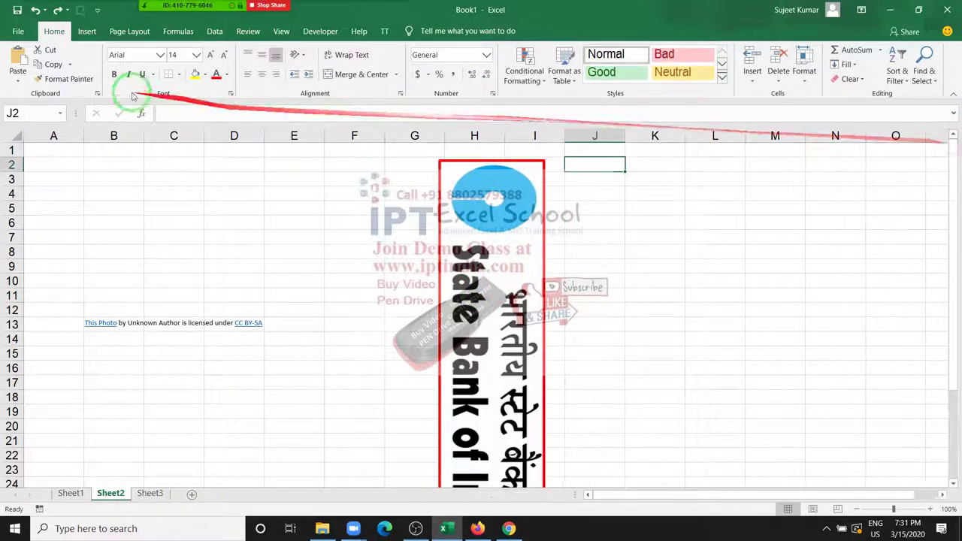
click(45, 79)
click(16, 81)
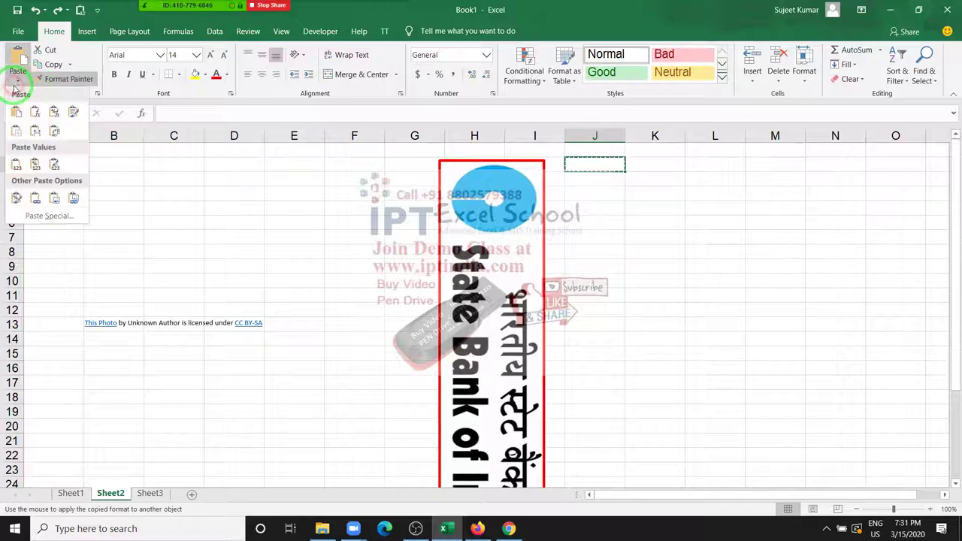
click(55, 199)
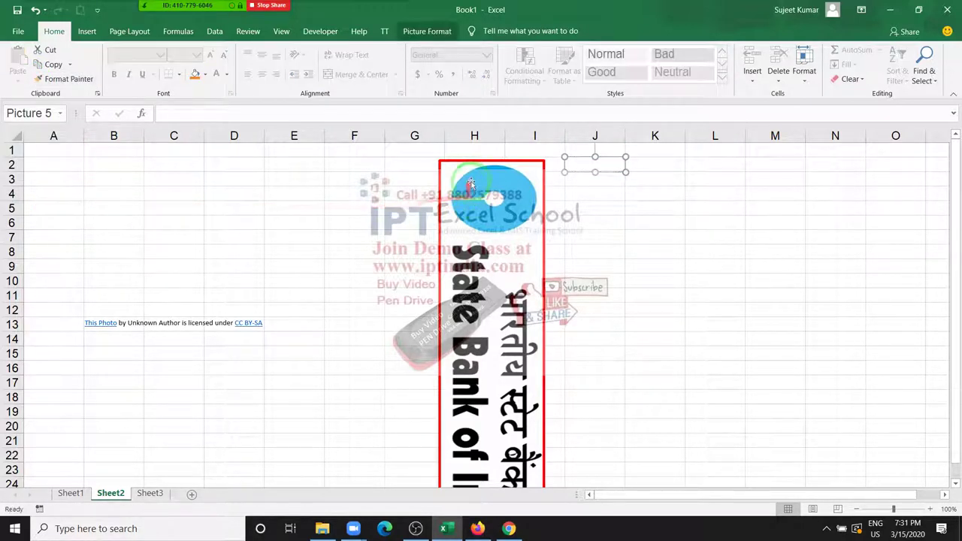
click(472, 182)
click(589, 196)
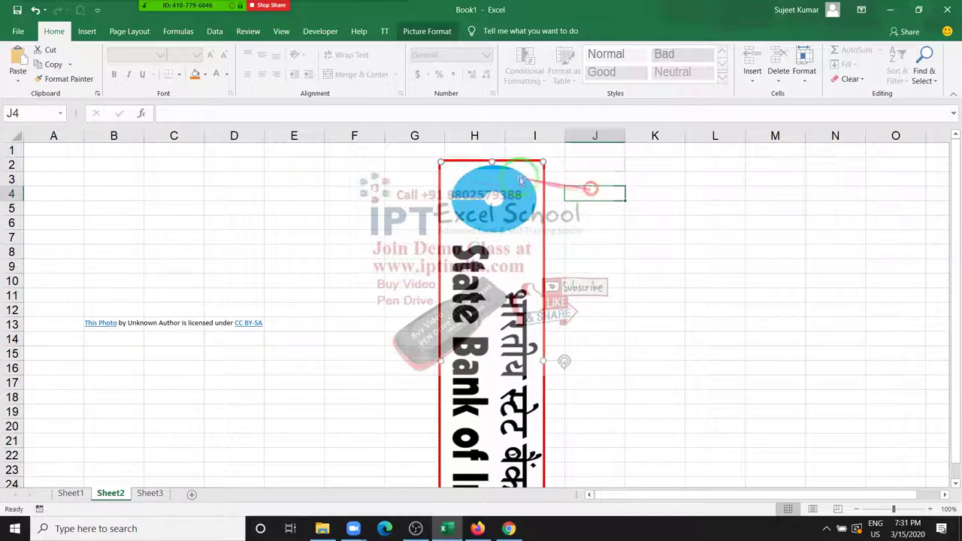
click(17, 80)
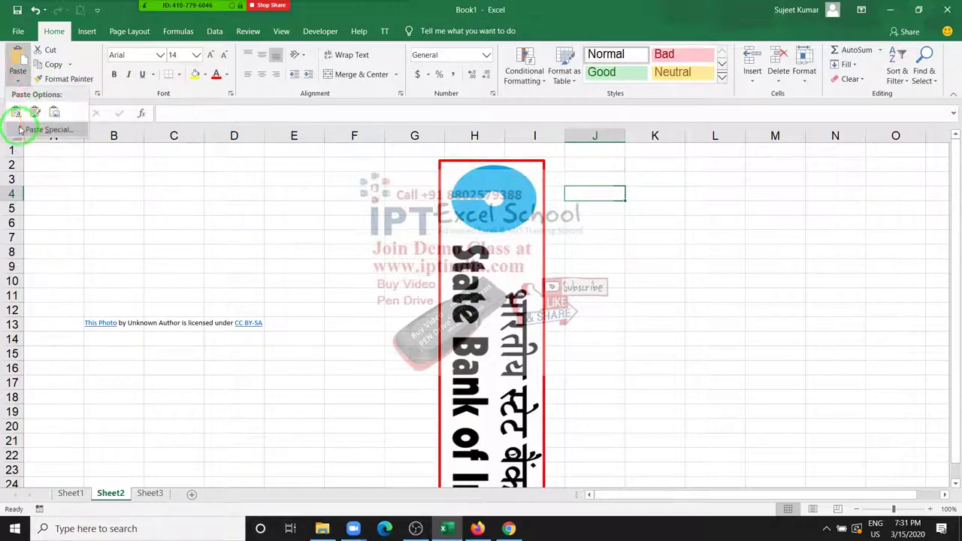
click(54, 115)
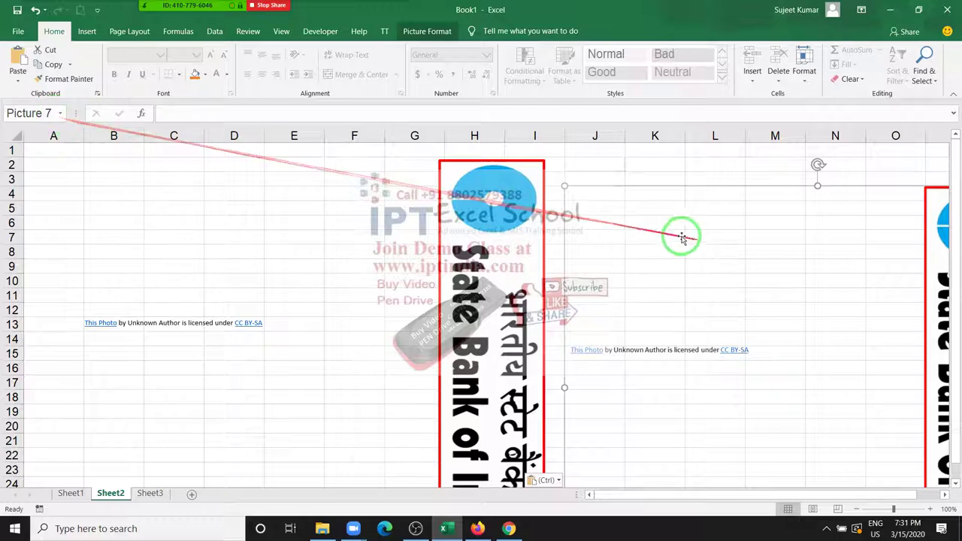
- Place the original logo in columns C–D and the pasted copy in columns K–M
drag(676, 232, 862, 269)
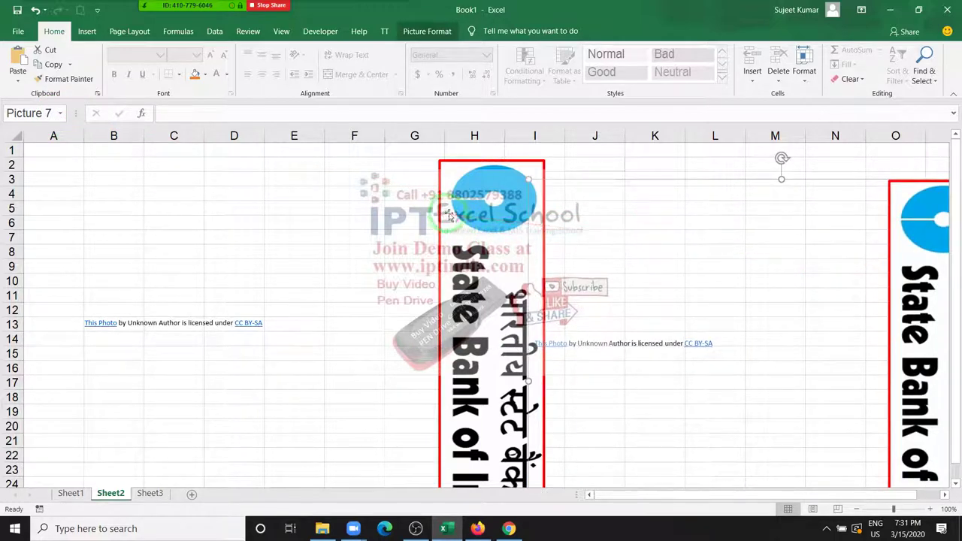
drag(443, 204, 161, 203)
click(893, 290)
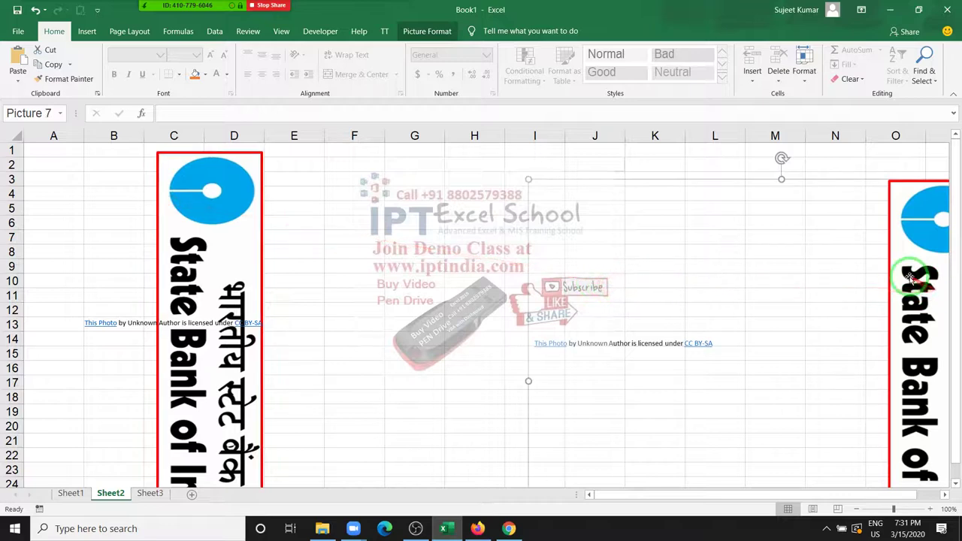
drag(897, 275, 703, 255)
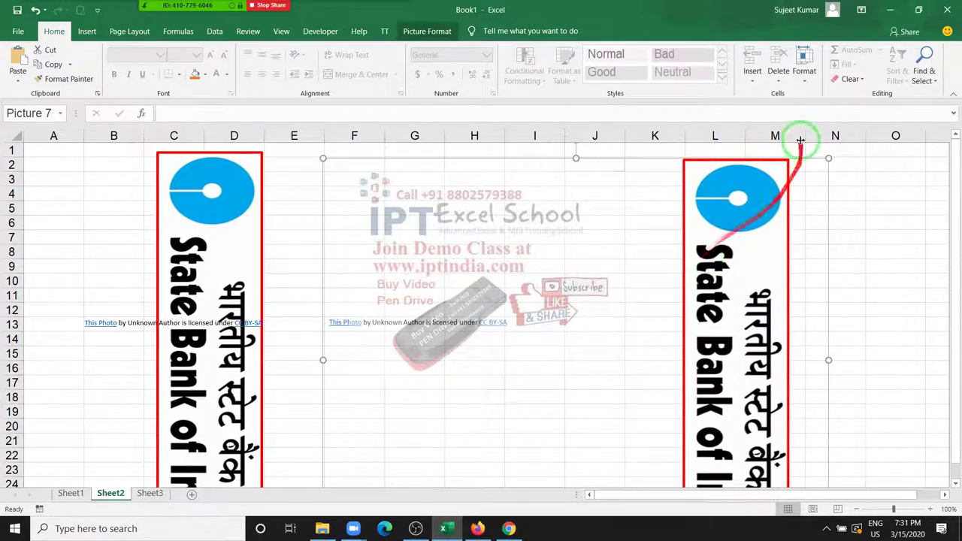
- Crop the logo copy's left and right sides to the logo's edges, leaving it 1.83" wide
click(439, 29)
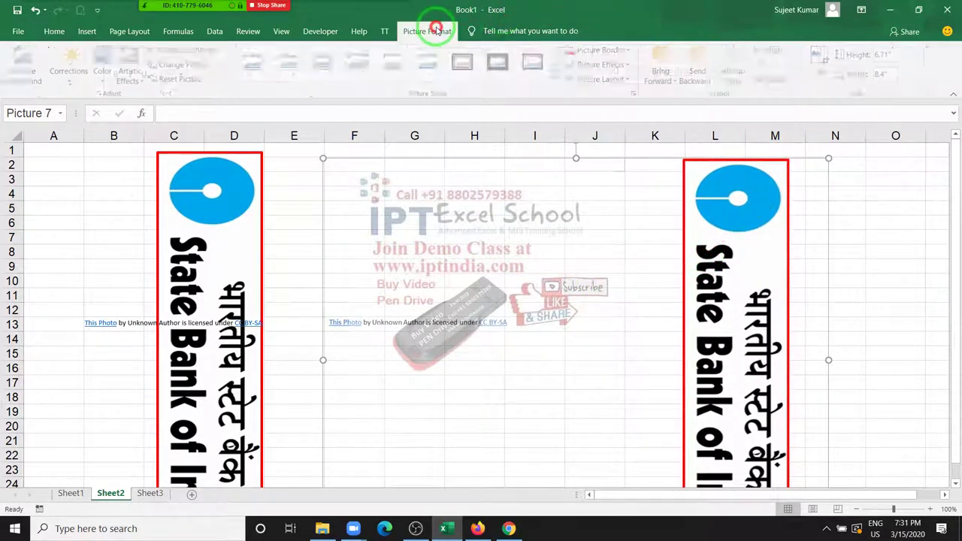
click(821, 78)
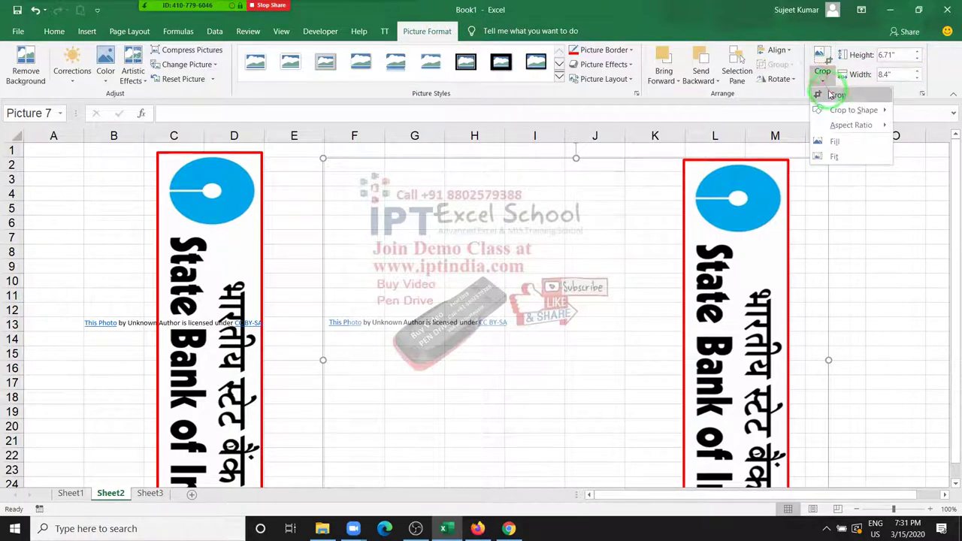
click(826, 91)
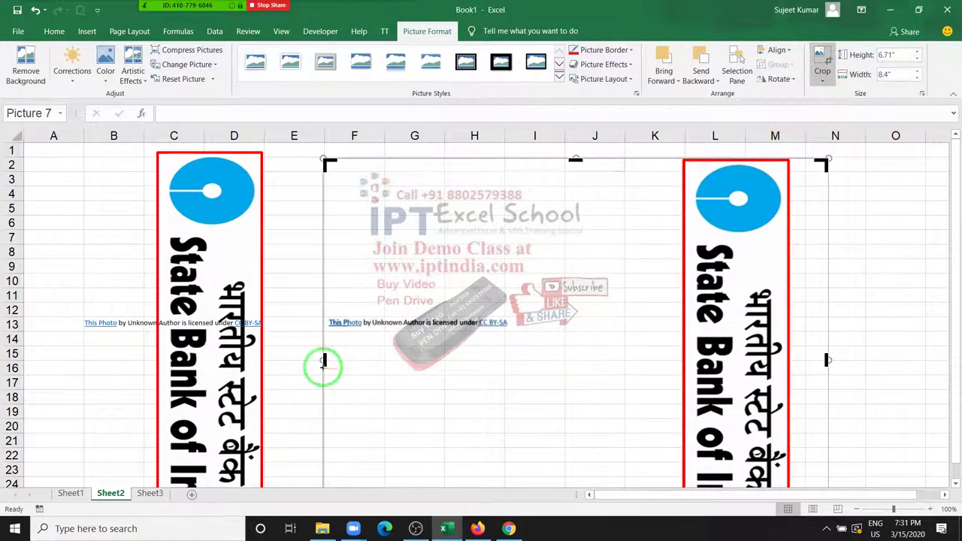
drag(324, 361, 676, 372)
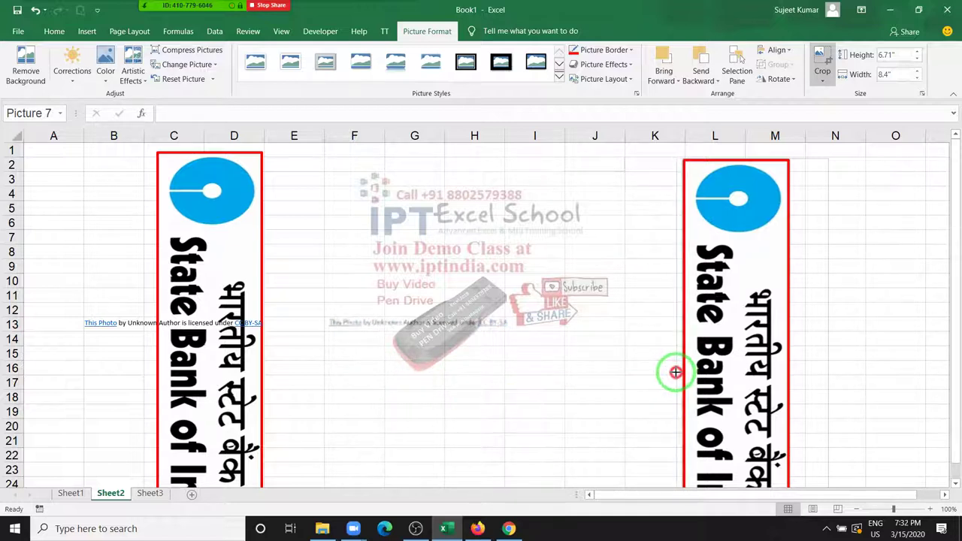
drag(675, 372, 677, 369)
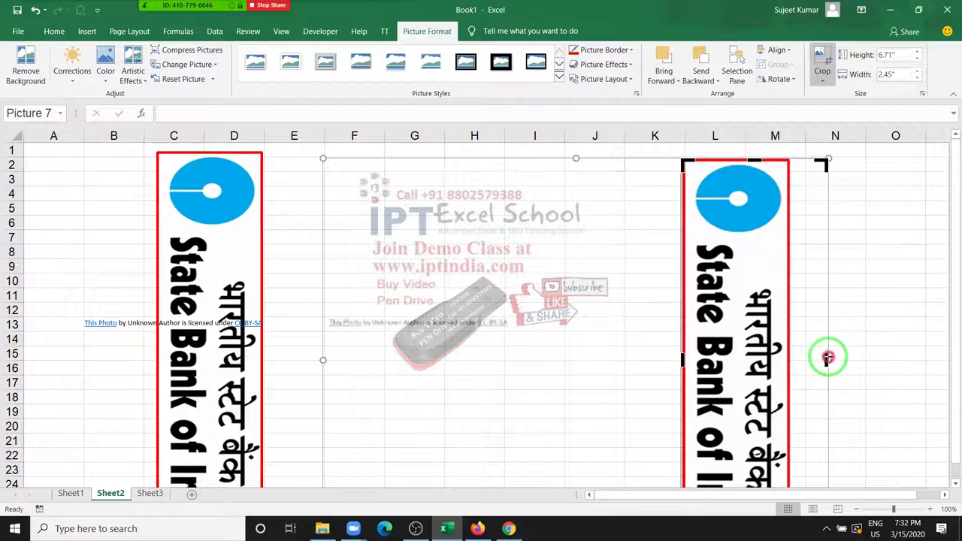
drag(828, 358, 788, 359)
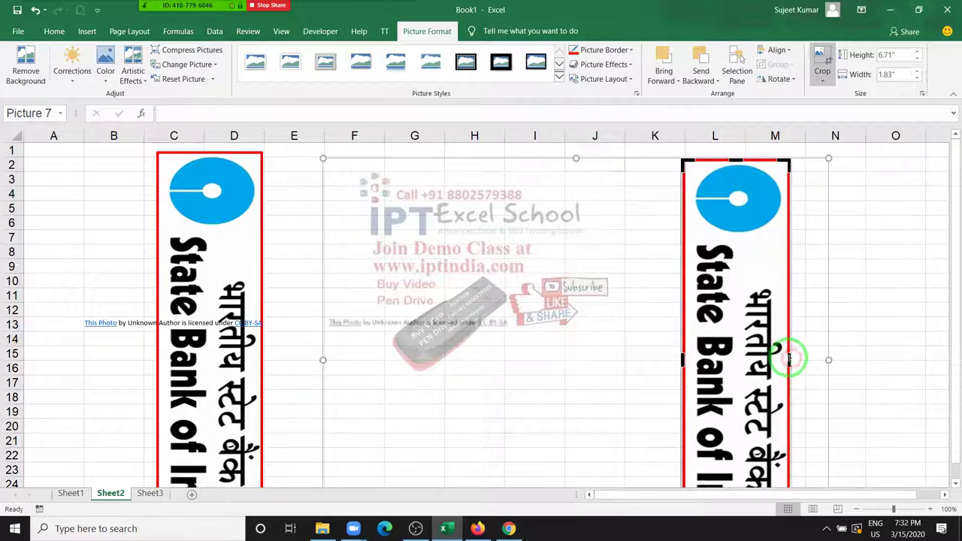
click(869, 325)
scroll(867, 328, down, 4)
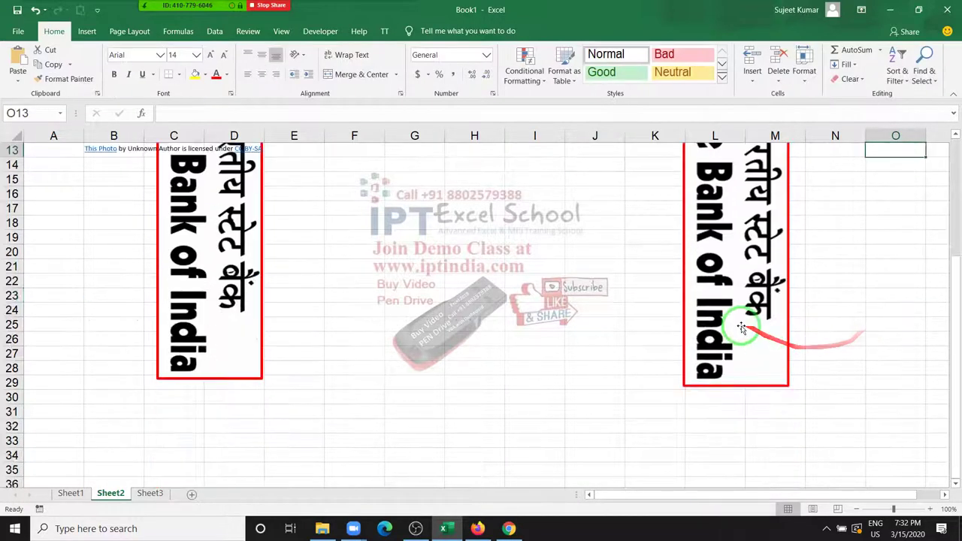
click(741, 327)
scroll(739, 334, up, 4)
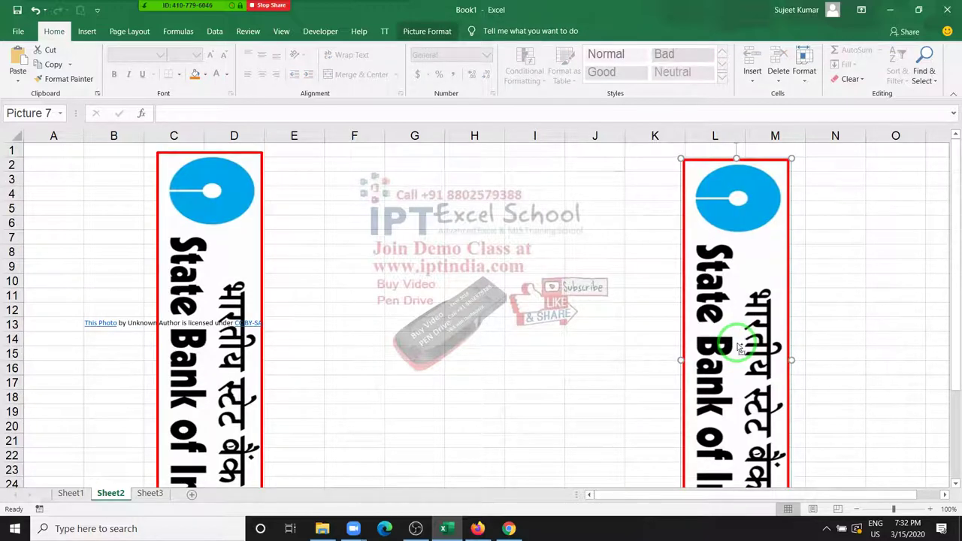
- On Sheet1, fill the SBI series with the cropped logo from the clipboard via Format Data Series
click(81, 490)
right_click(176, 414)
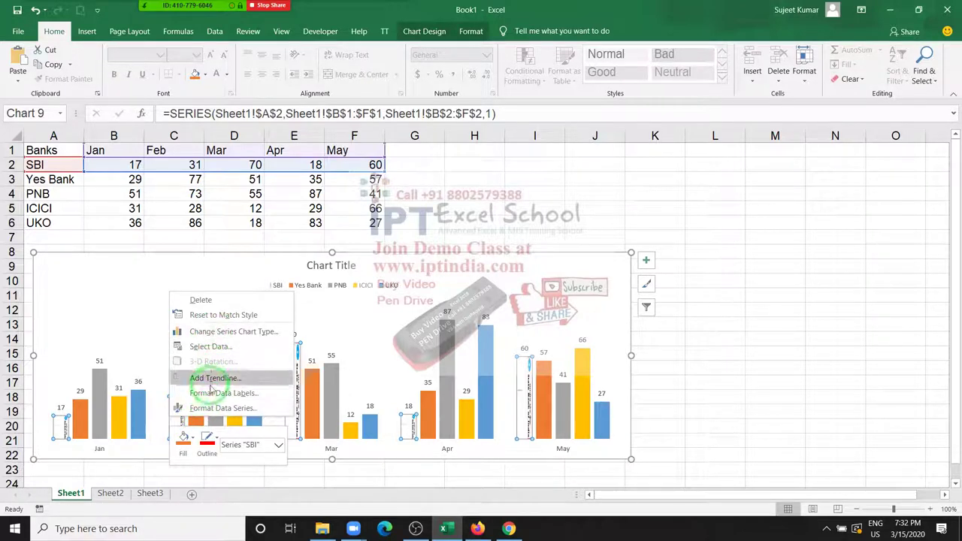
click(223, 408)
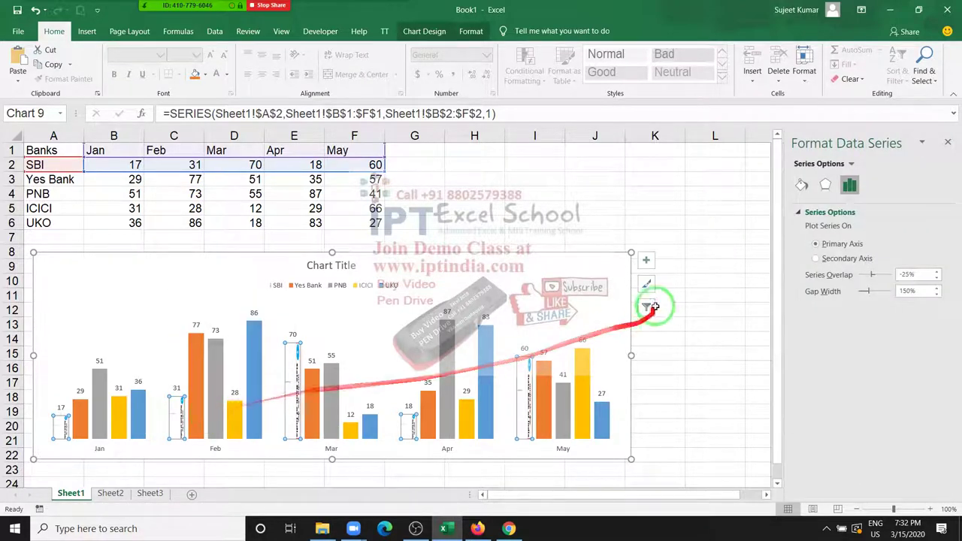
click(802, 185)
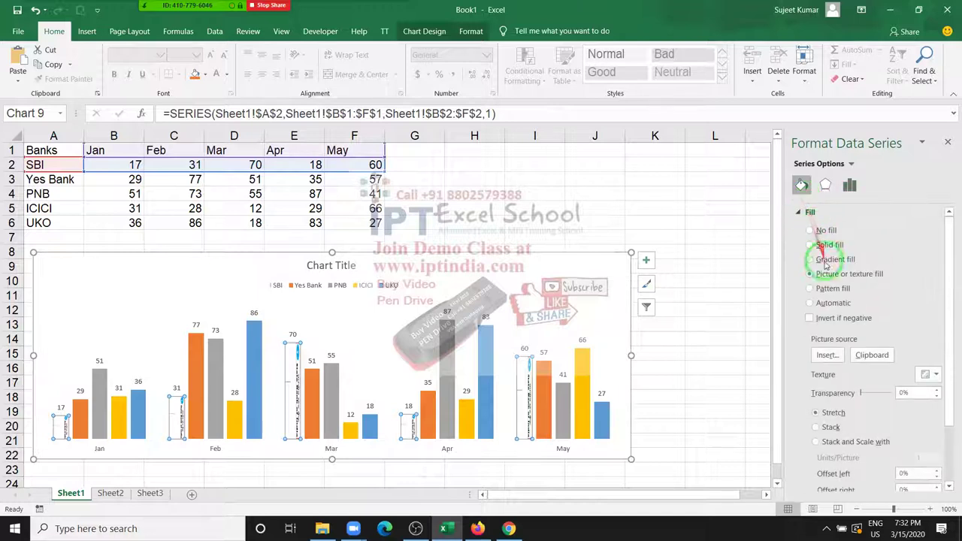
click(879, 362)
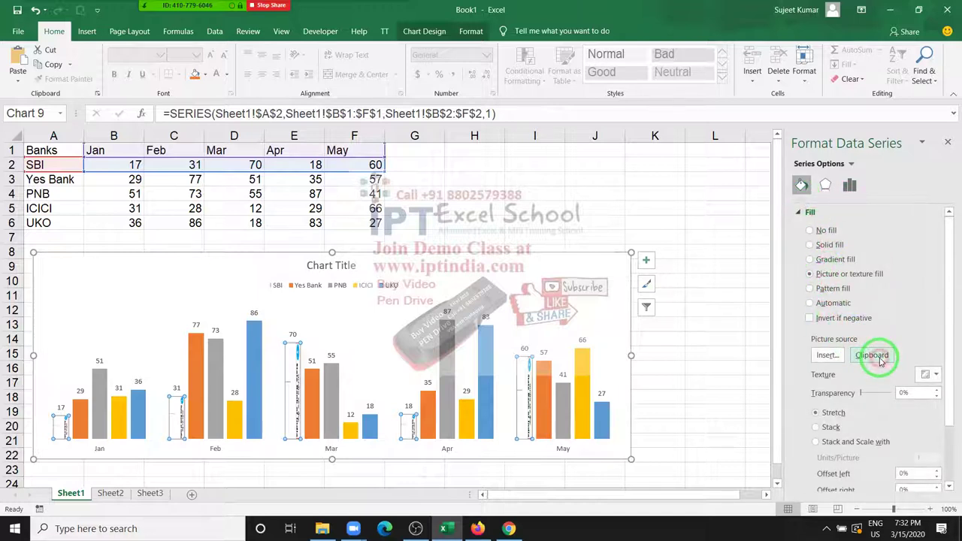
click(708, 383)
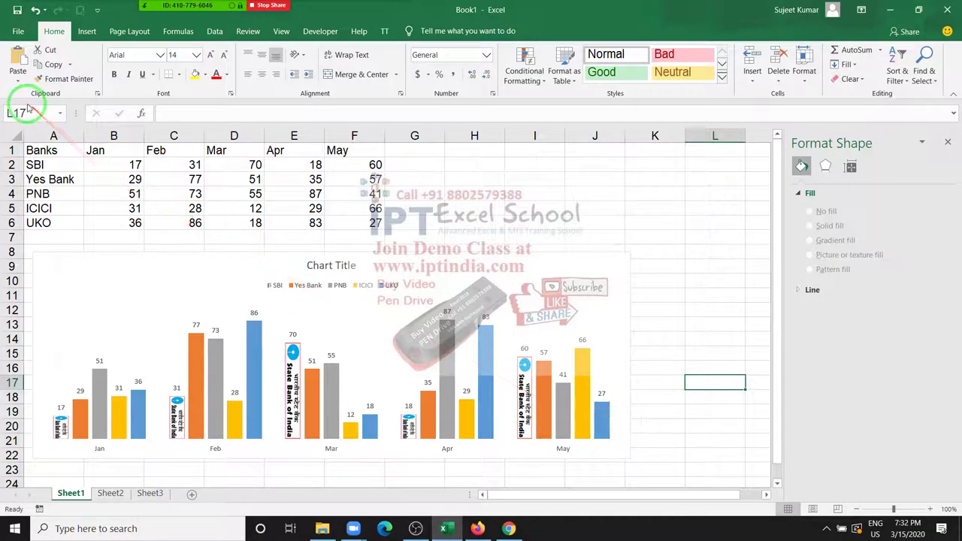
click(86, 32)
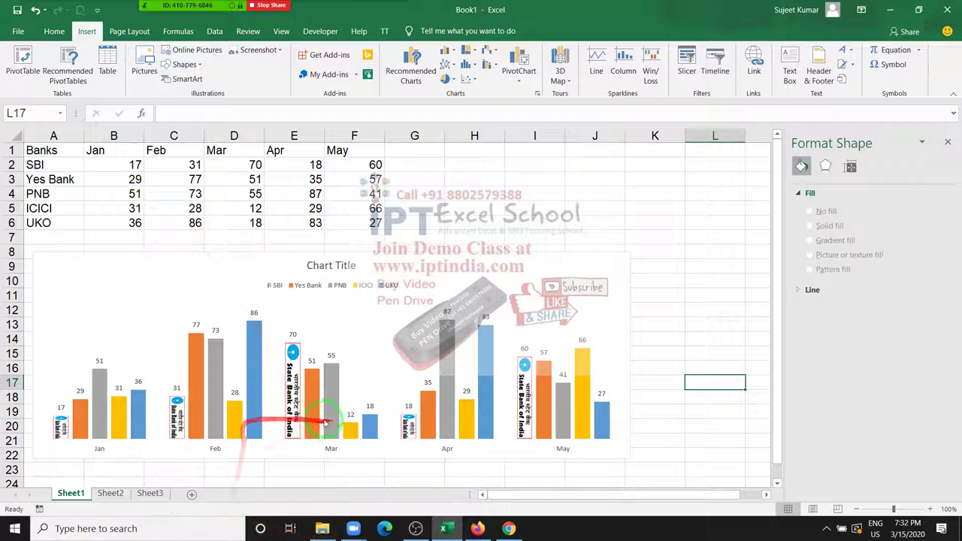
click(689, 250)
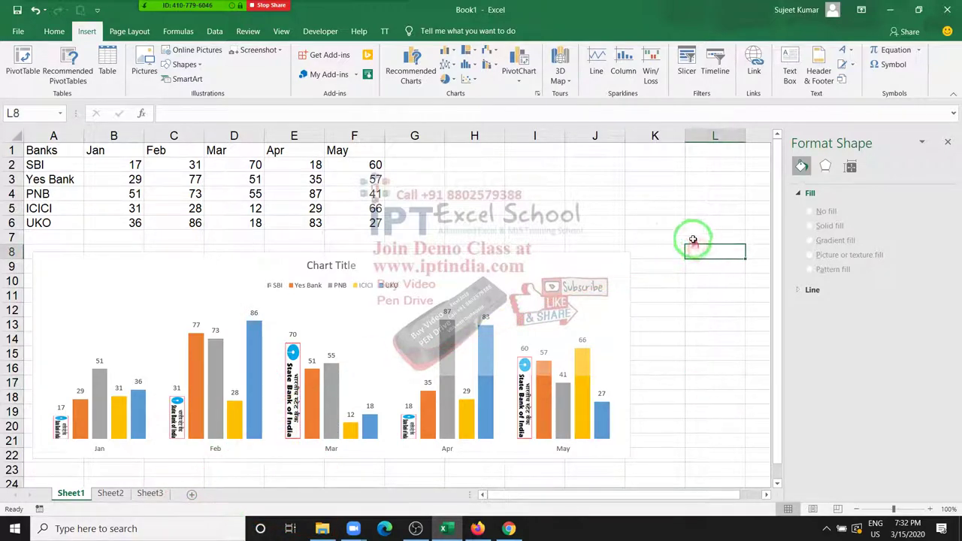
- Browse the Personal online templates under File > New, including Wedding budget
click(17, 31)
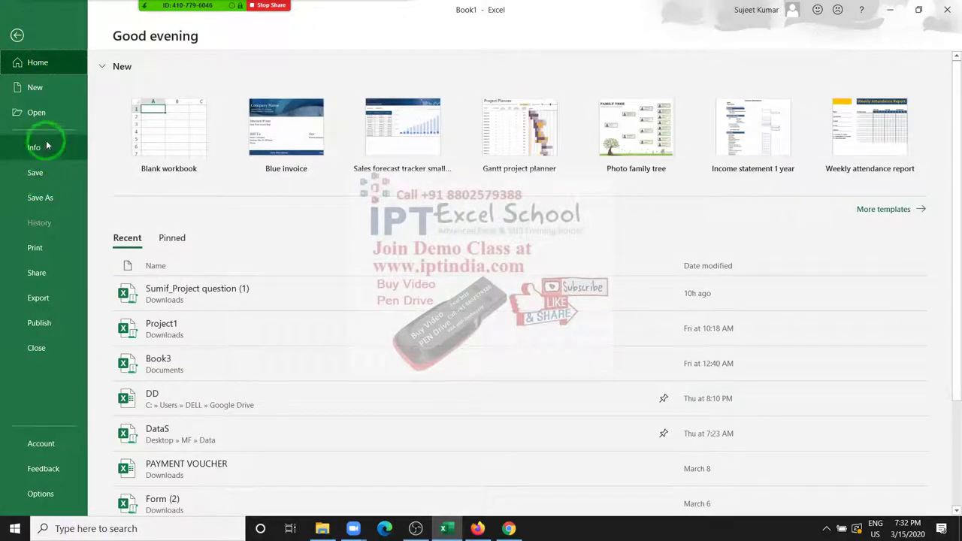
click(61, 87)
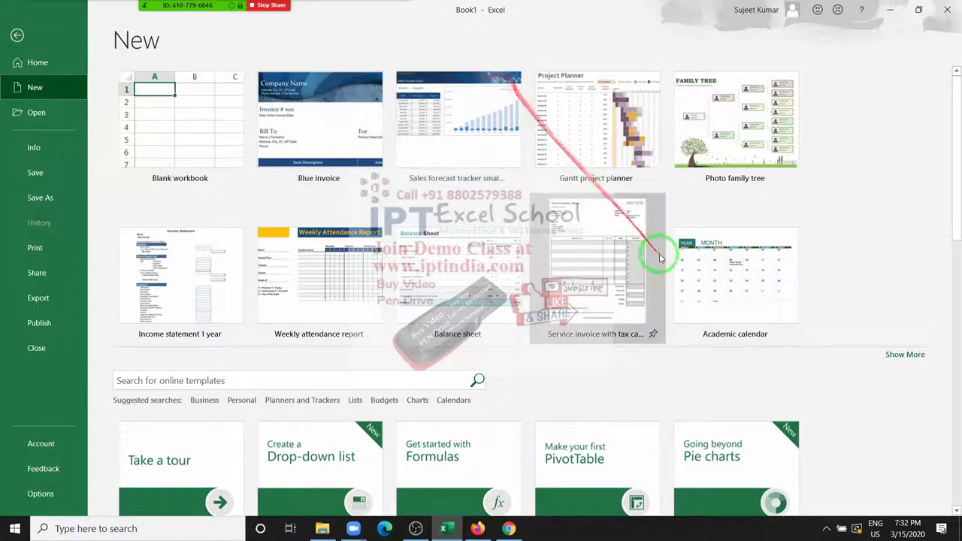
scroll(655, 253, down, 1)
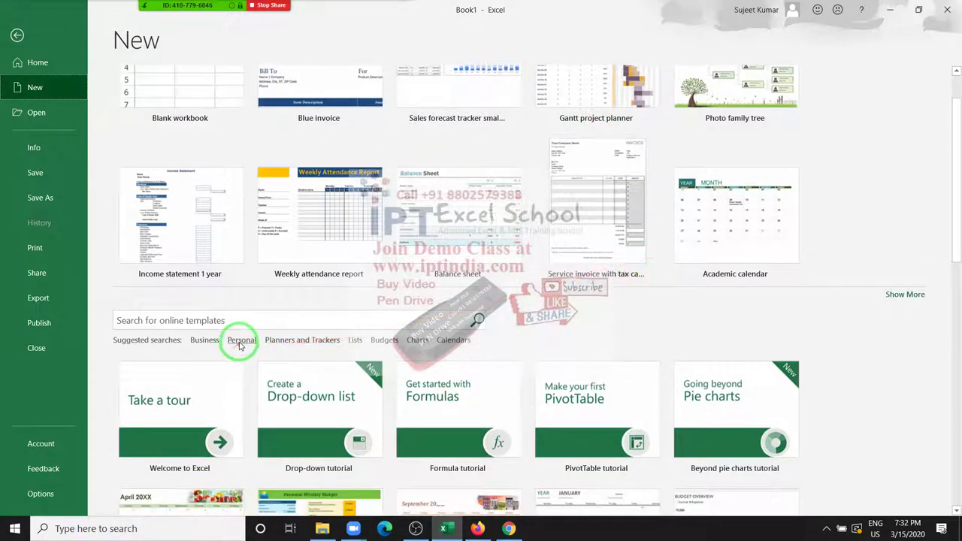
click(241, 340)
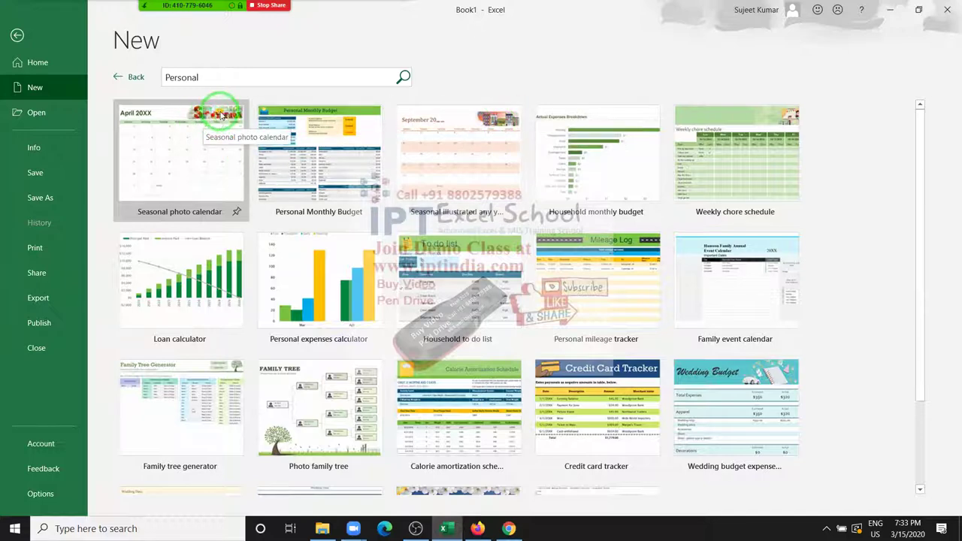
scroll(676, 402, down, 1)
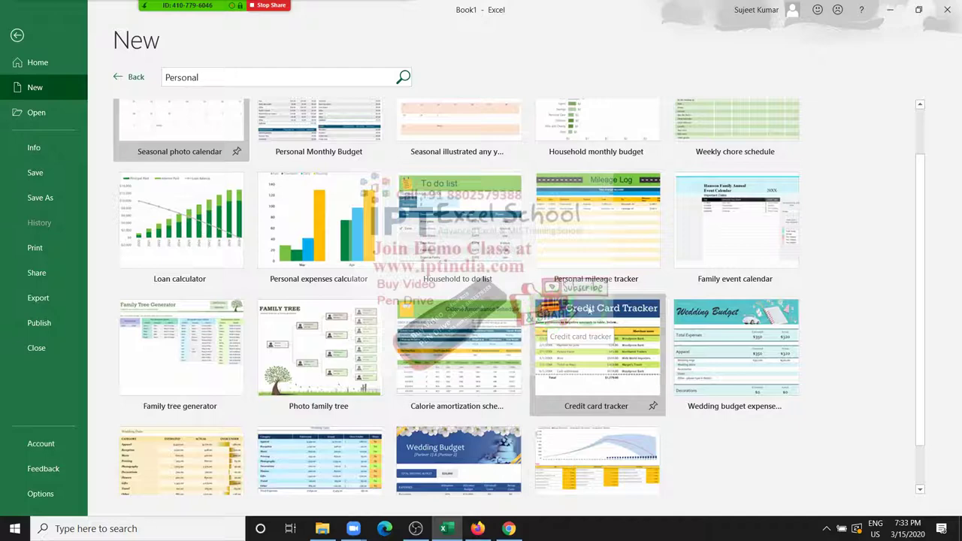
click(789, 311)
scroll(794, 408, down, 1)
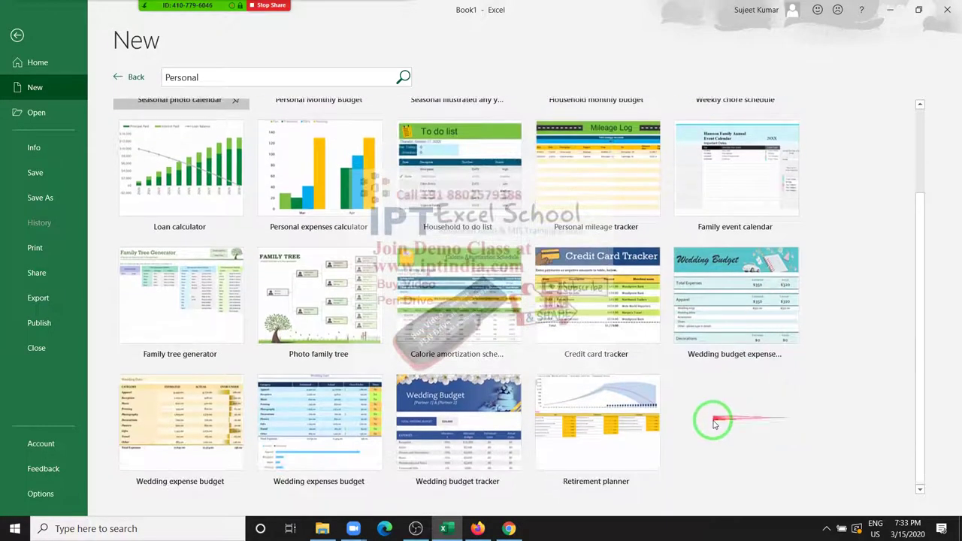
scroll(704, 419, up, 1)
scroll(676, 413, up, 1)
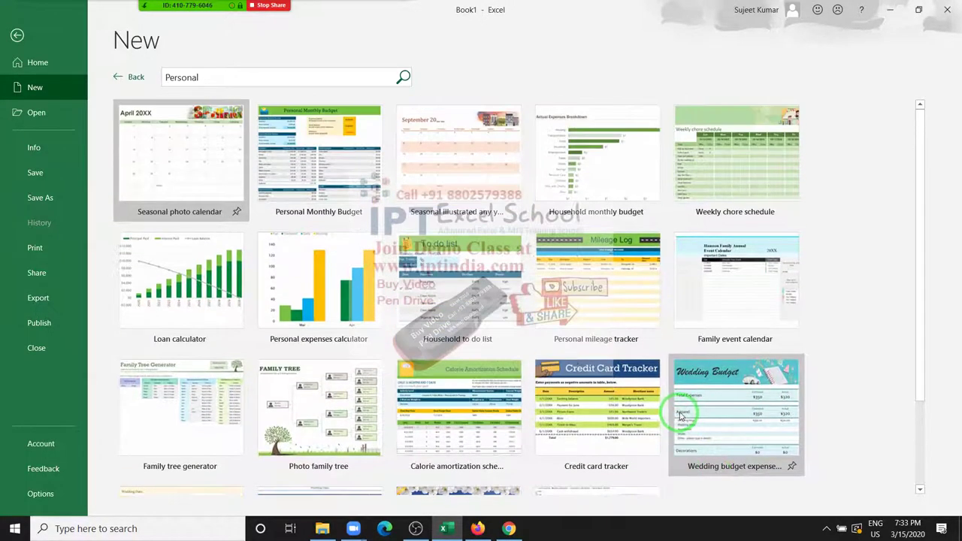
- Return to the workbook and go through Sheet2 to the empty Sheet3
click(881, 29)
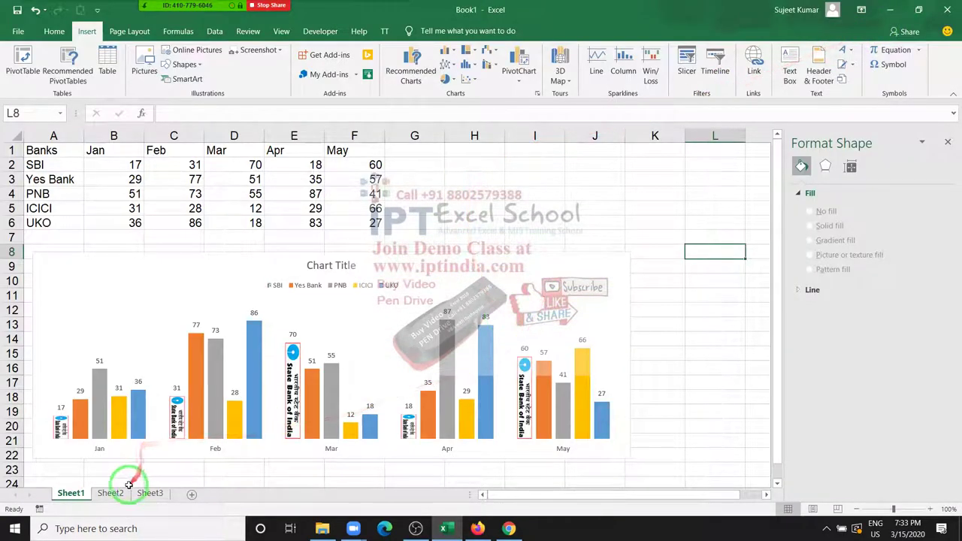
click(110, 493)
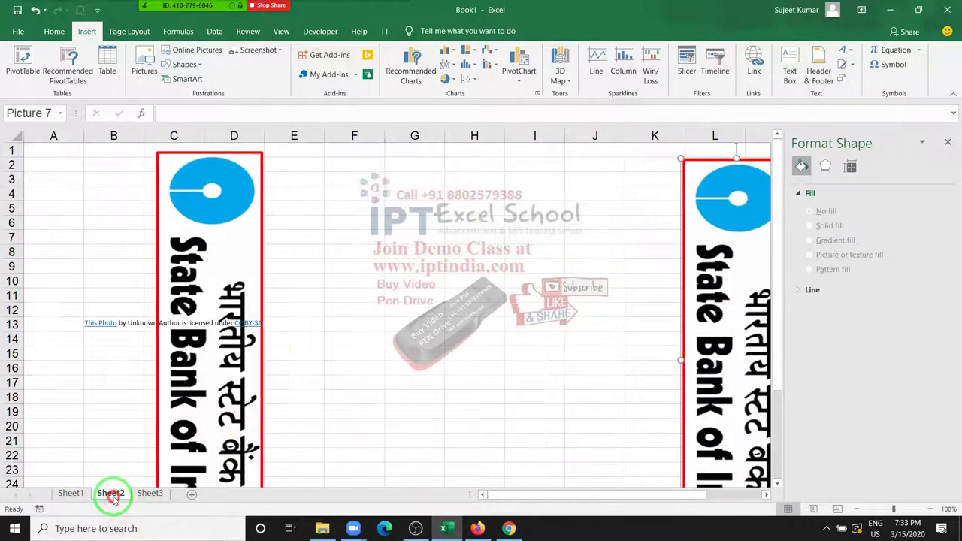
click(151, 494)
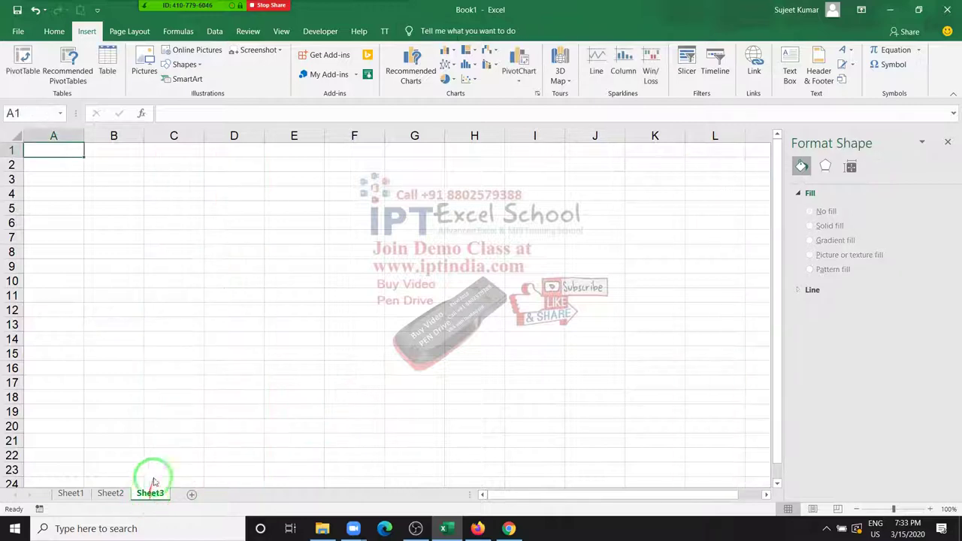
- Close the Format Shape pane, look over Zoom's participant list, then close it
click(946, 139)
click(162, 12)
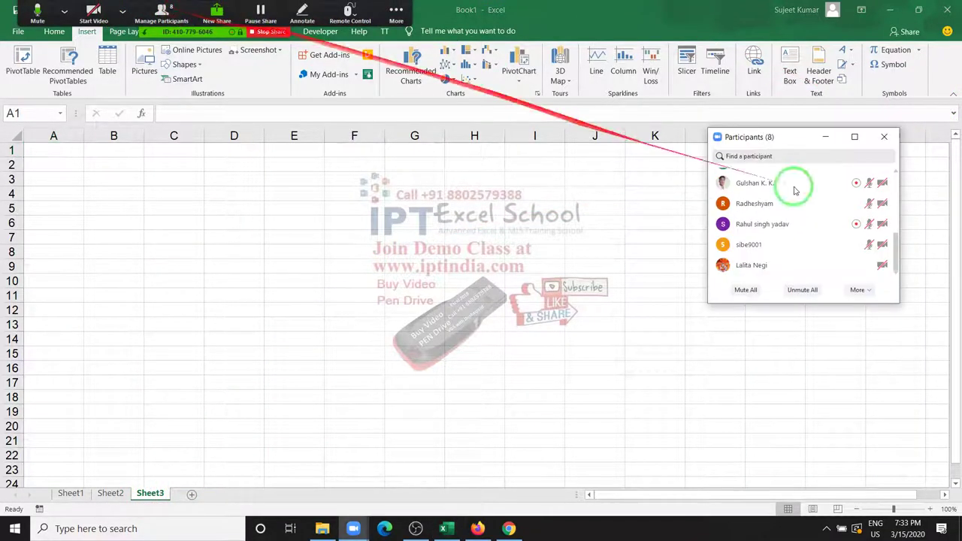
mouse_move(895, 257)
mouse_down()
mouse_move(894, 204)
mouse_move(913, 227)
mouse_move(912, 262)
mouse_move(901, 259)
mouse_move(896, 190)
mouse_move(925, 237)
mouse_up()
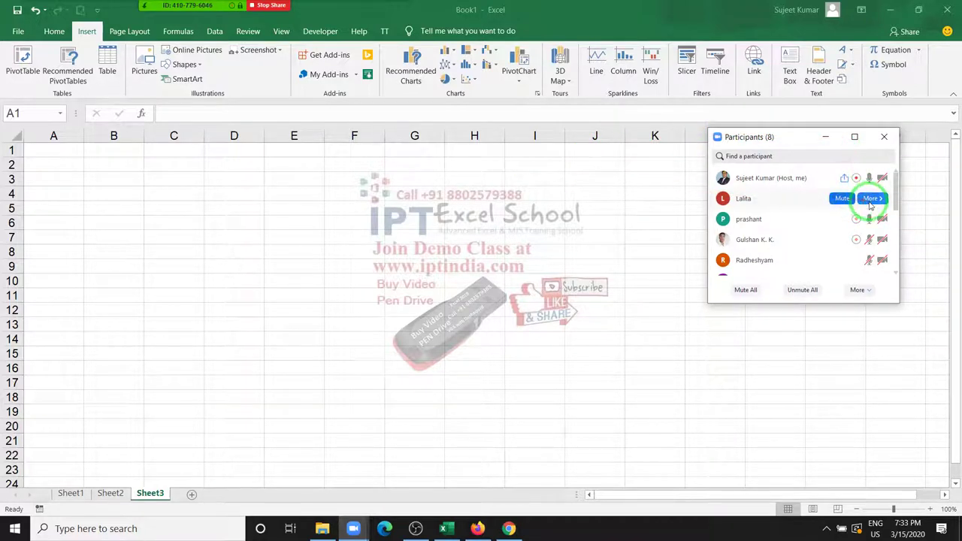
click(868, 199)
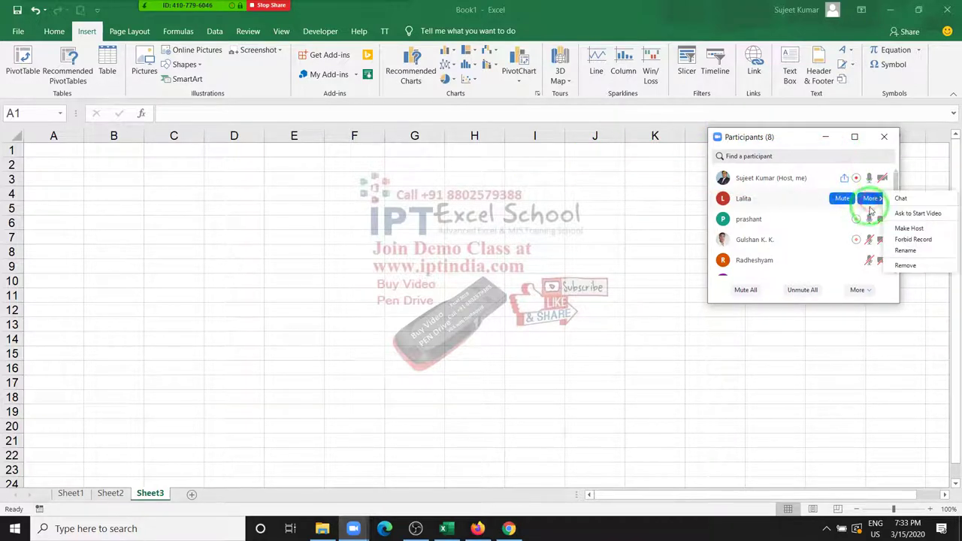
click(605, 248)
click(884, 137)
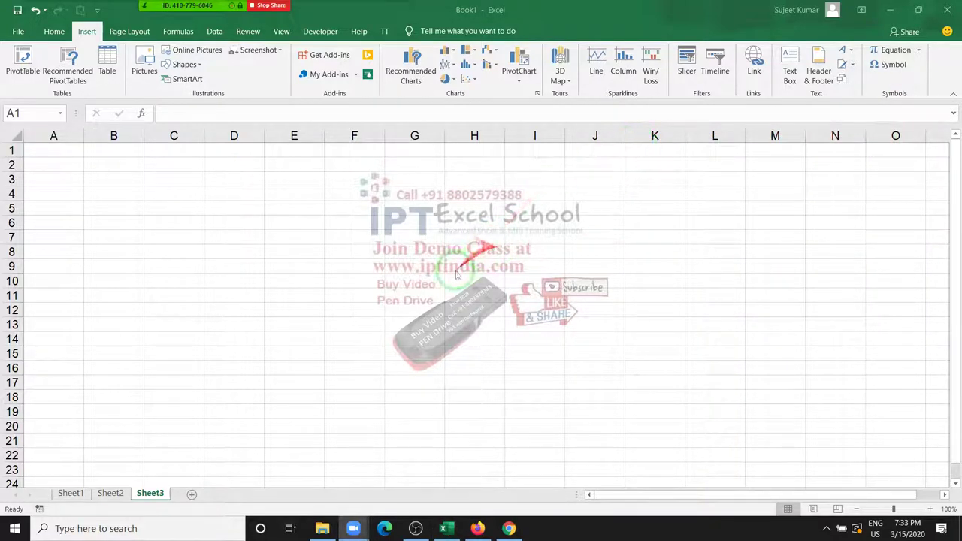
- Cycle through the sheet tabs to Sheet3 and cancel a picture-from-file insert
click(109, 493)
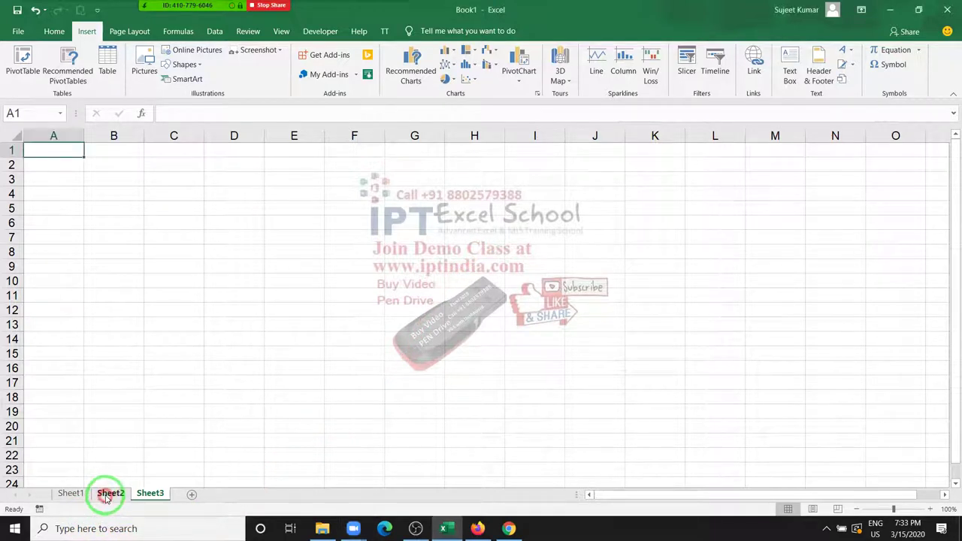
click(72, 494)
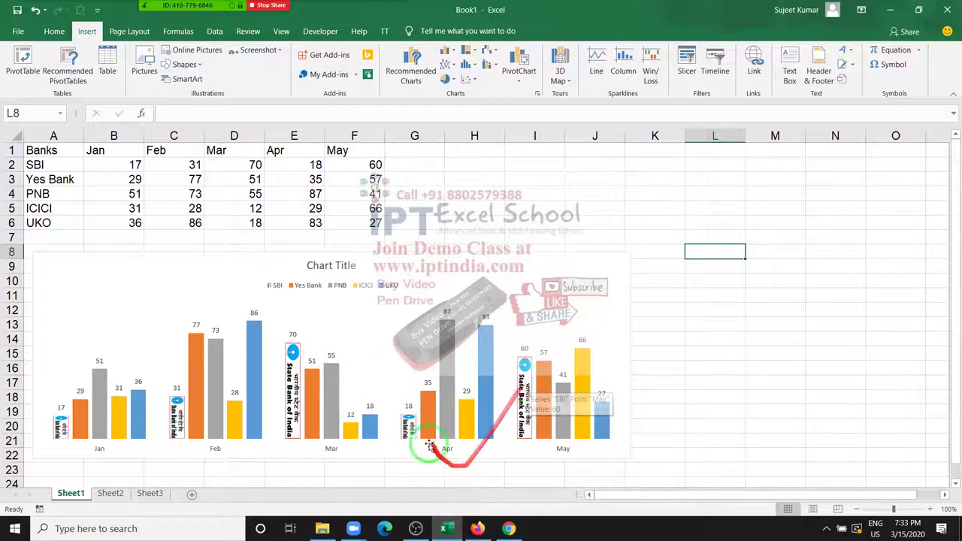
click(111, 492)
click(150, 492)
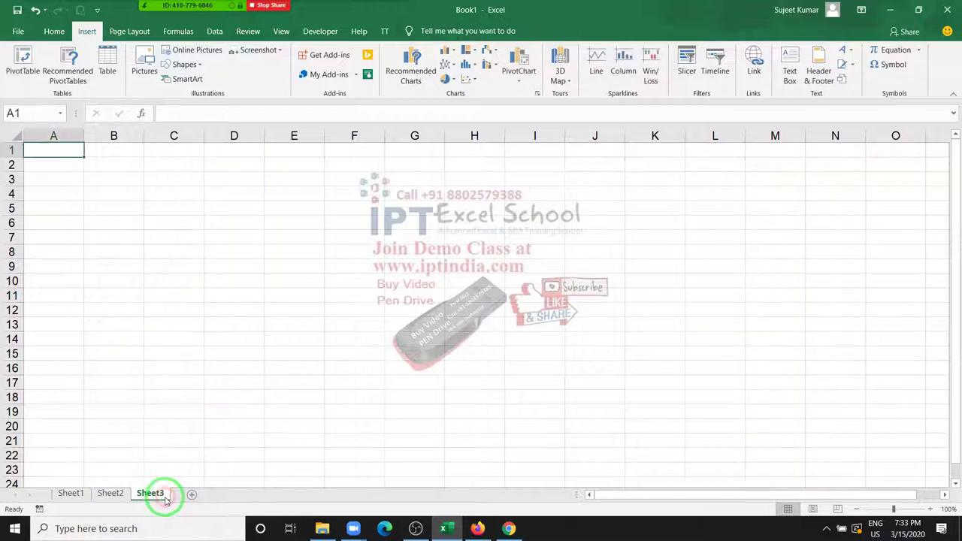
click(145, 66)
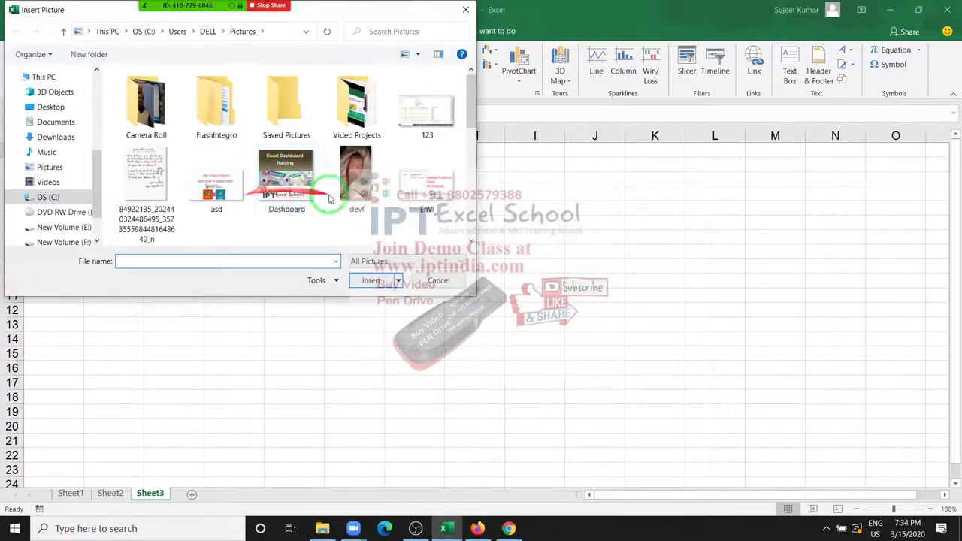
scroll(328, 198, down, 1)
scroll(328, 197, up, 1)
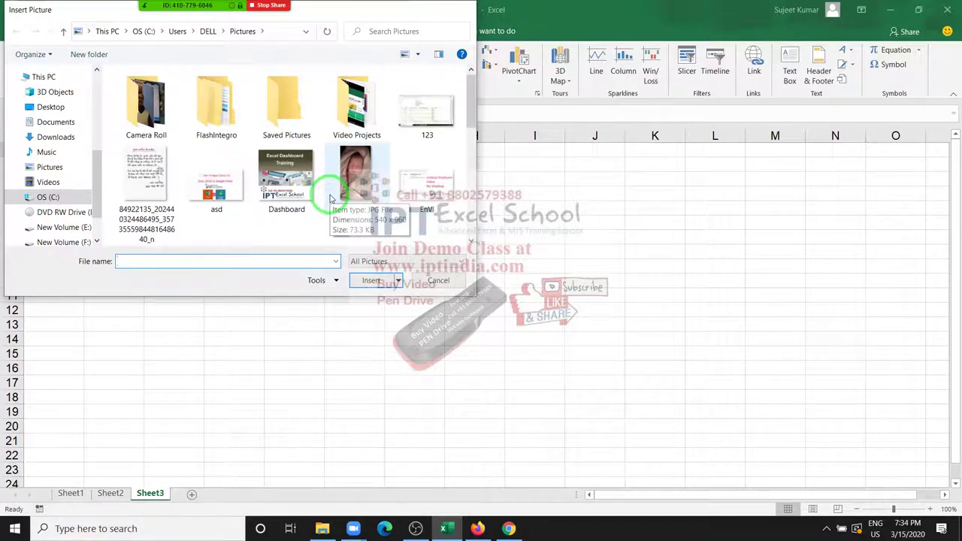
key(Escape)
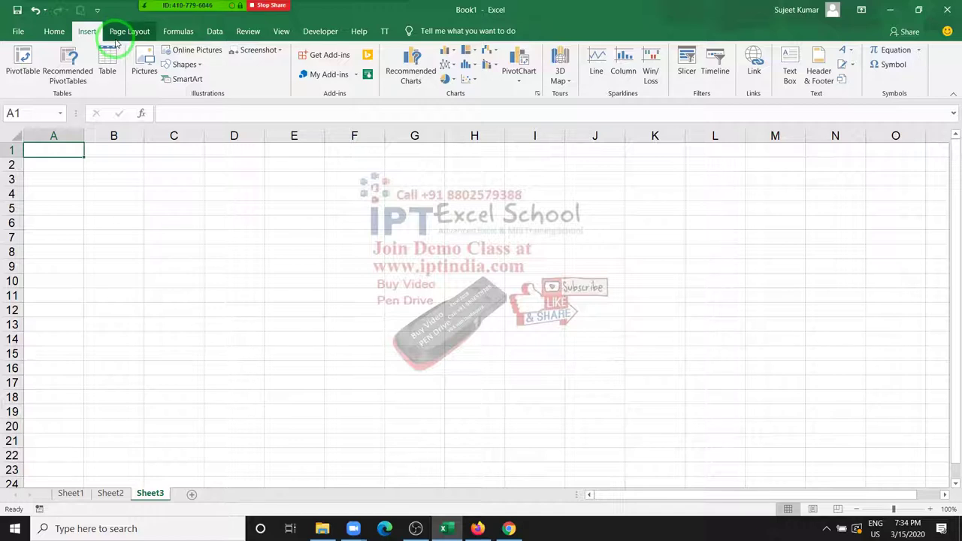
- Insert the first Airplane photo from the Bing online picture search
click(180, 51)
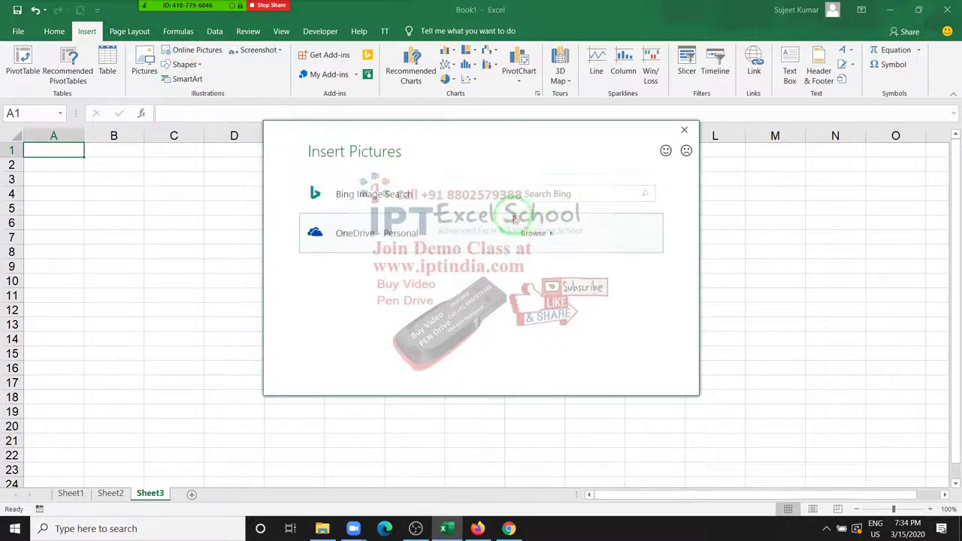
click(399, 197)
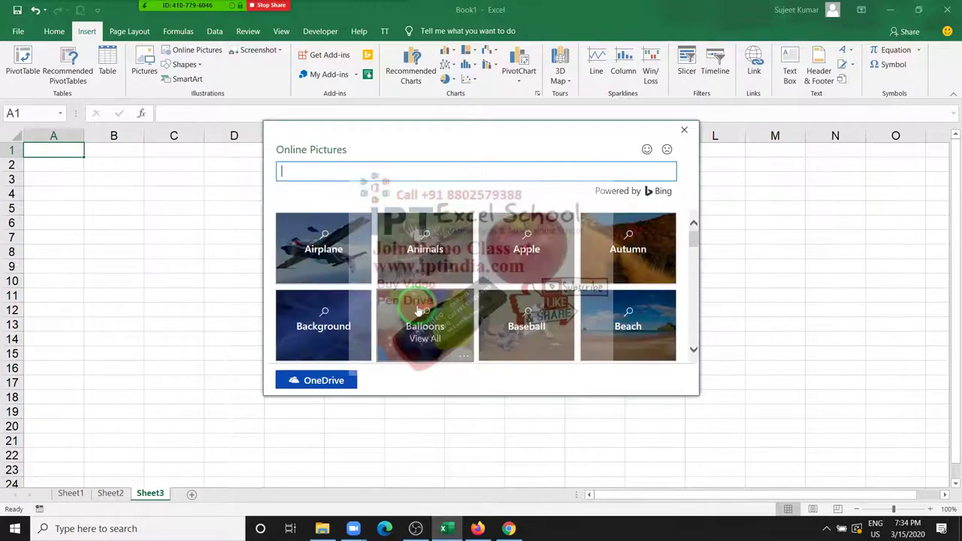
click(339, 263)
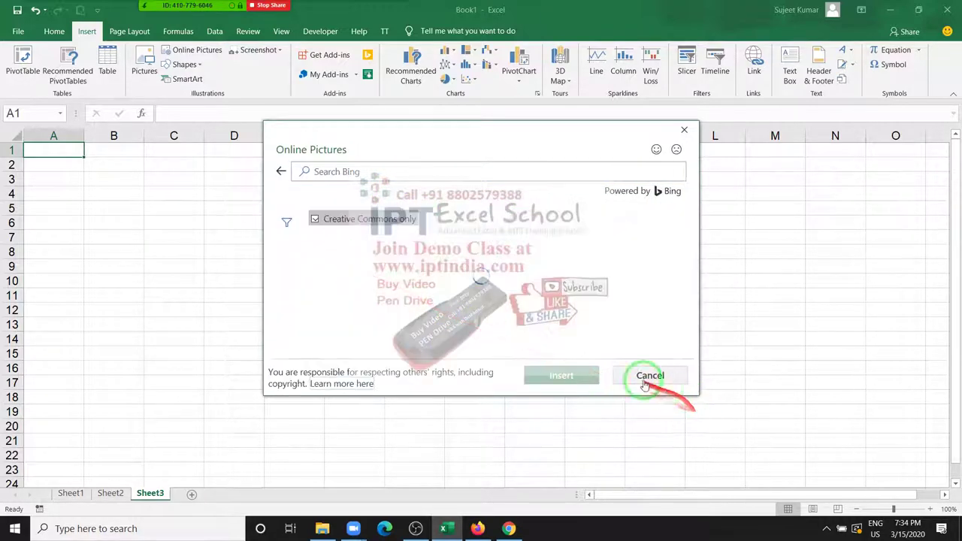
click(369, 286)
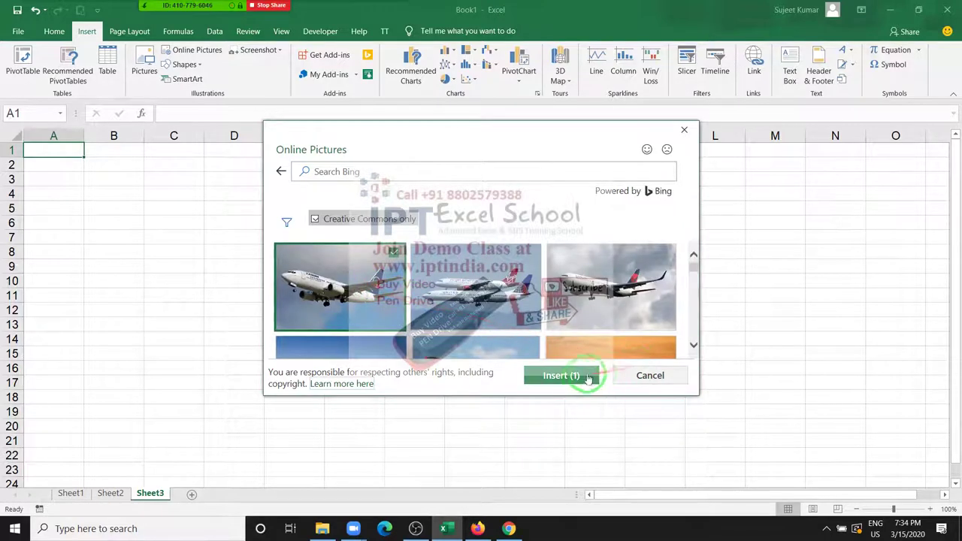
click(582, 376)
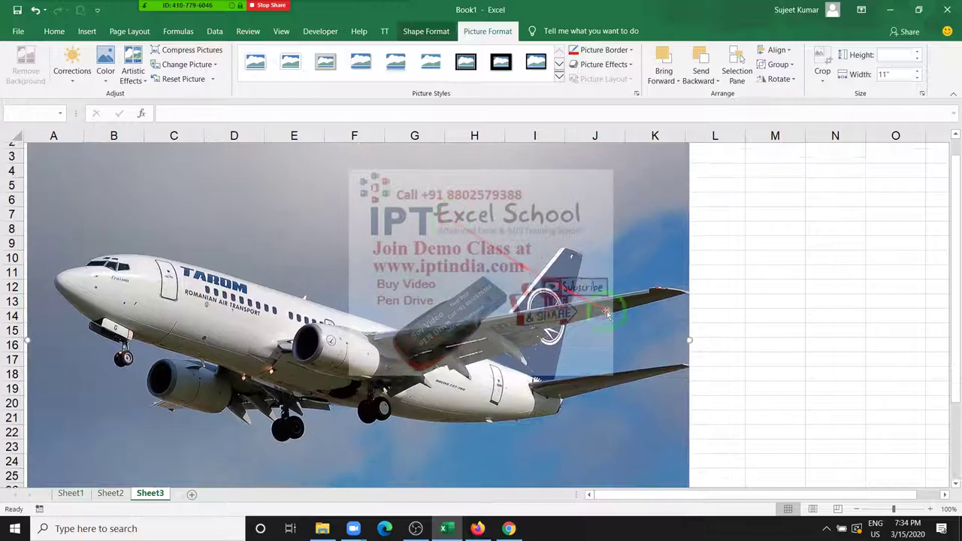
- Delete the empty attribution text box below the airplane photo
scroll(687, 408, down, 4)
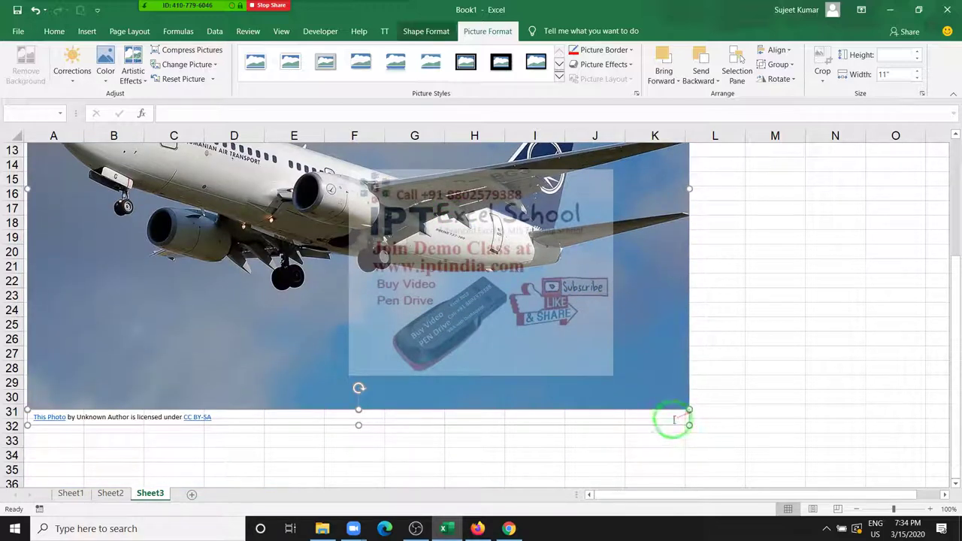
click(726, 366)
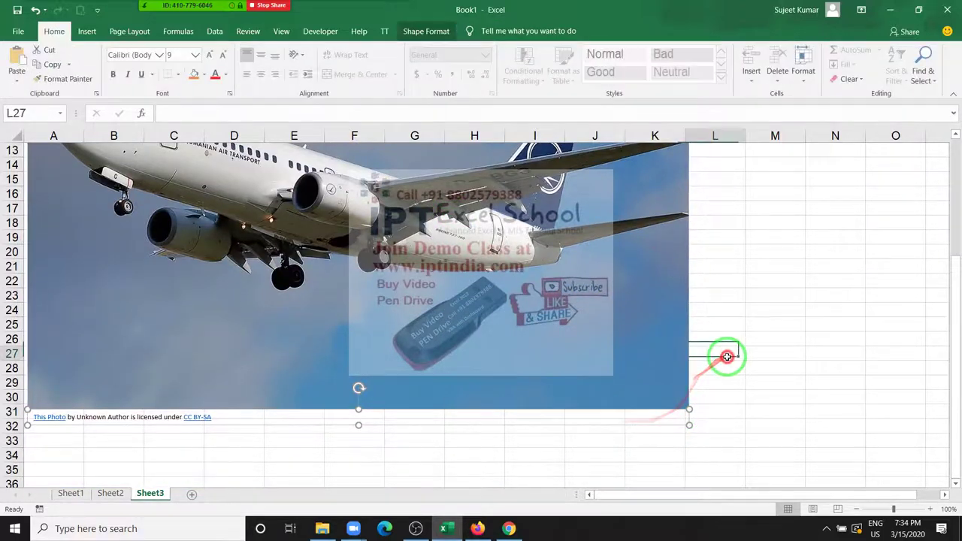
click(676, 401)
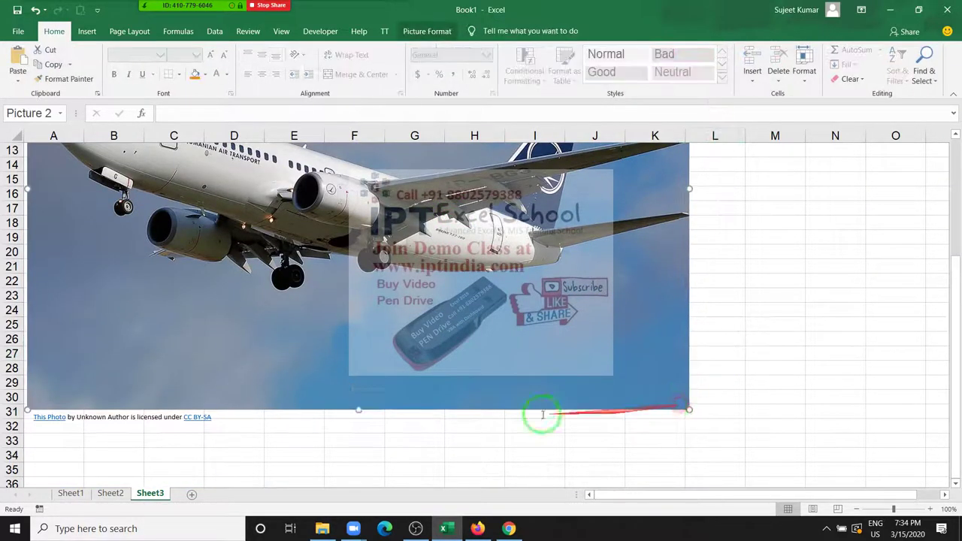
click(216, 418)
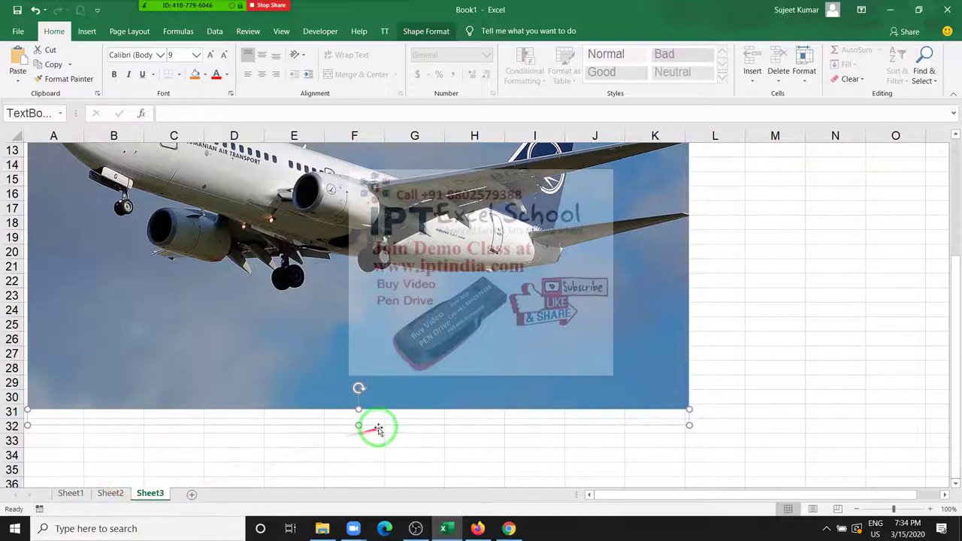
drag(380, 426, 376, 445)
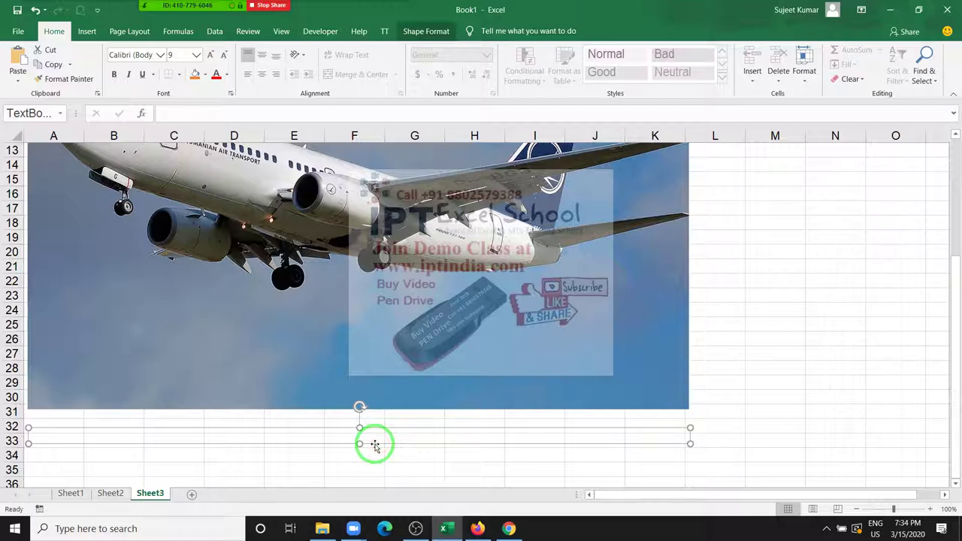
key(Delete)
- Shrink the airplane photo and move it to about B4
scroll(375, 451, up, 1)
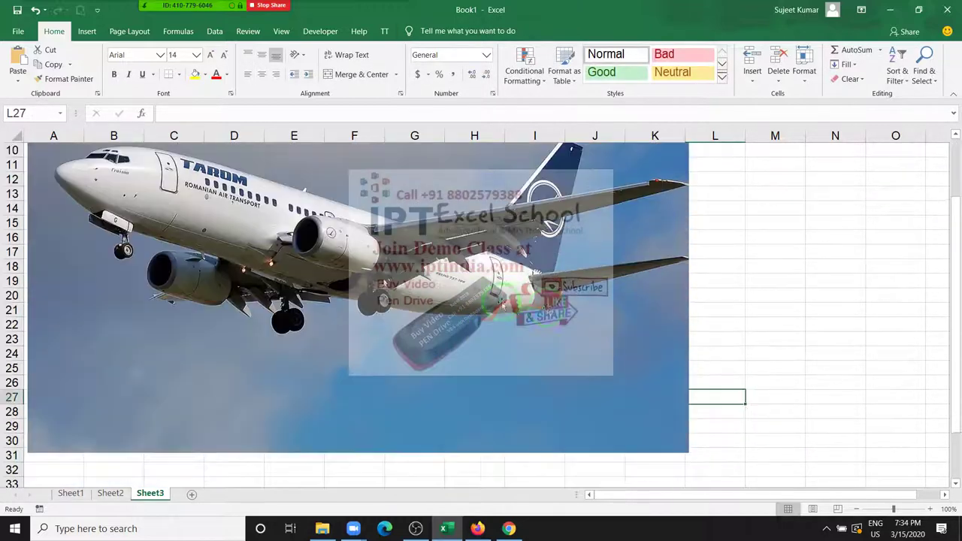
click(680, 425)
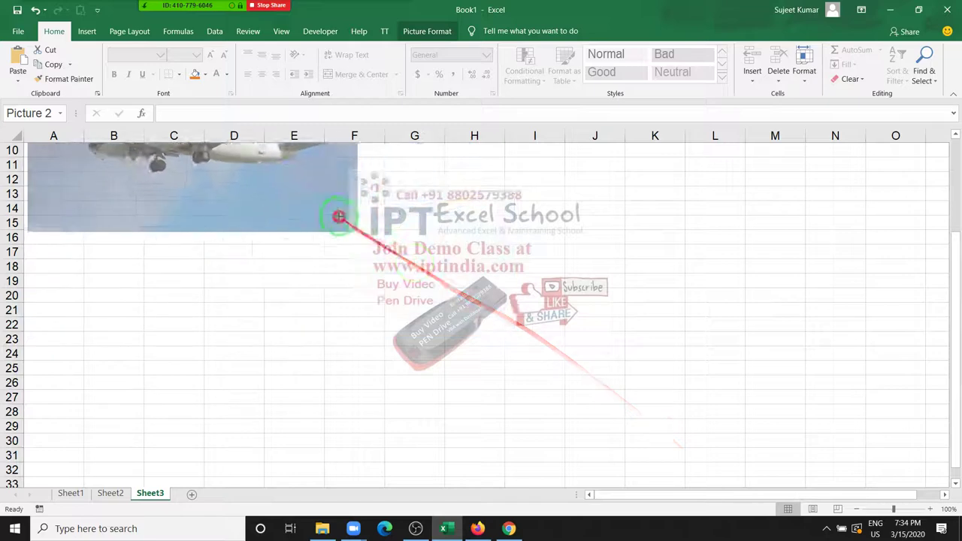
drag(688, 453, 313, 200)
scroll(223, 250, up, 3)
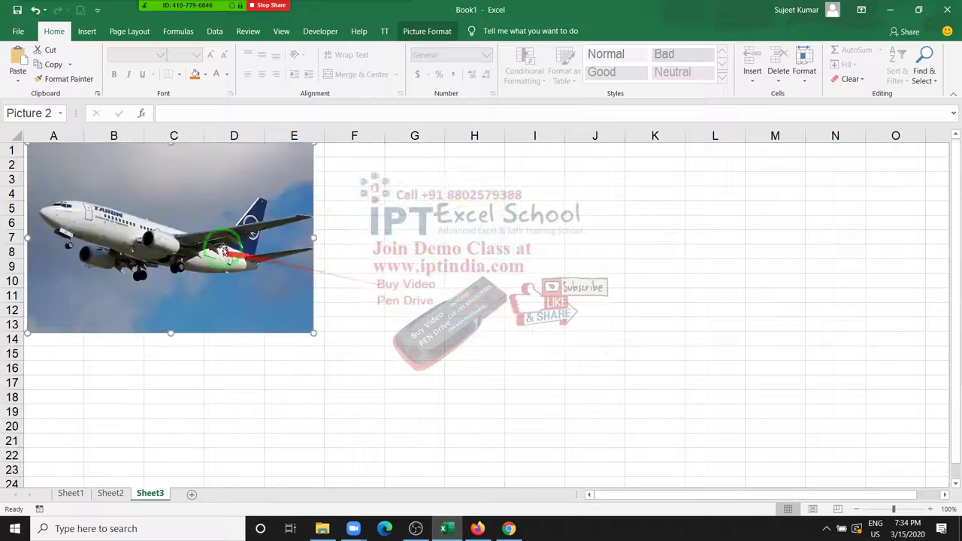
drag(223, 250, 278, 296)
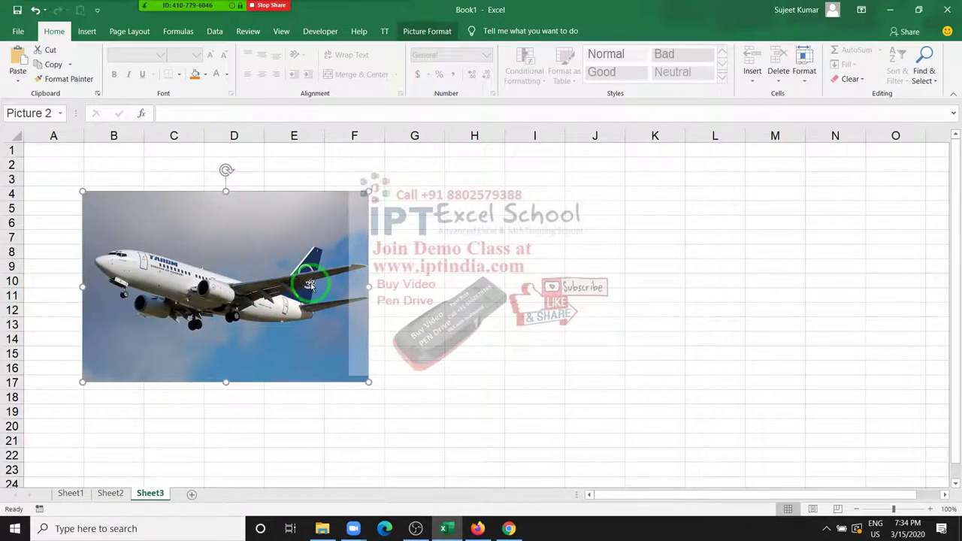
- Remove the sky background from the airplane photo, marking the plane's nose, body and wings to keep
click(423, 36)
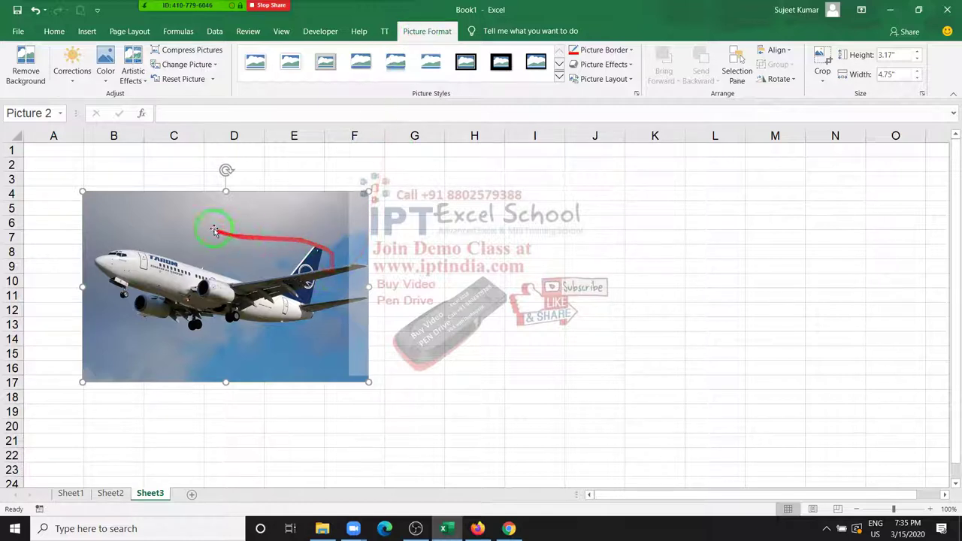
click(28, 75)
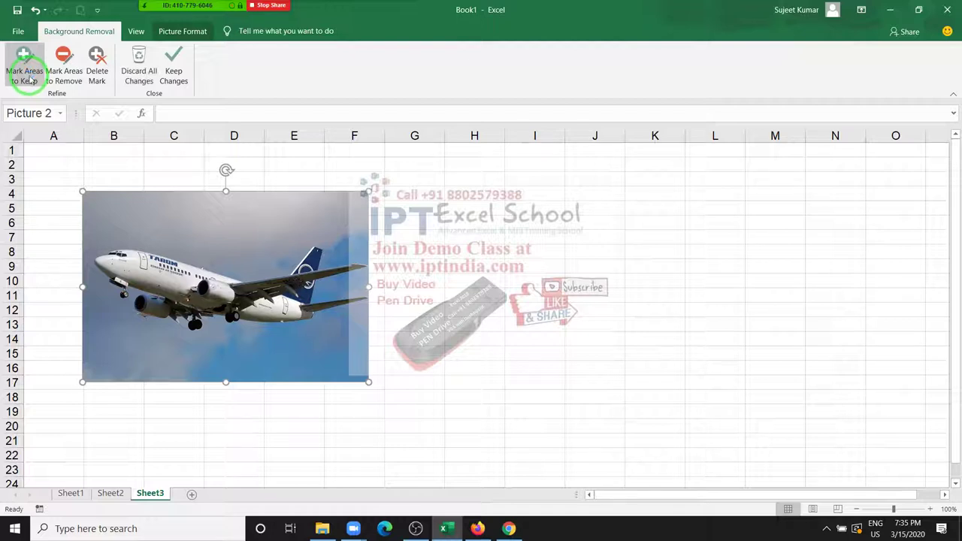
click(232, 270)
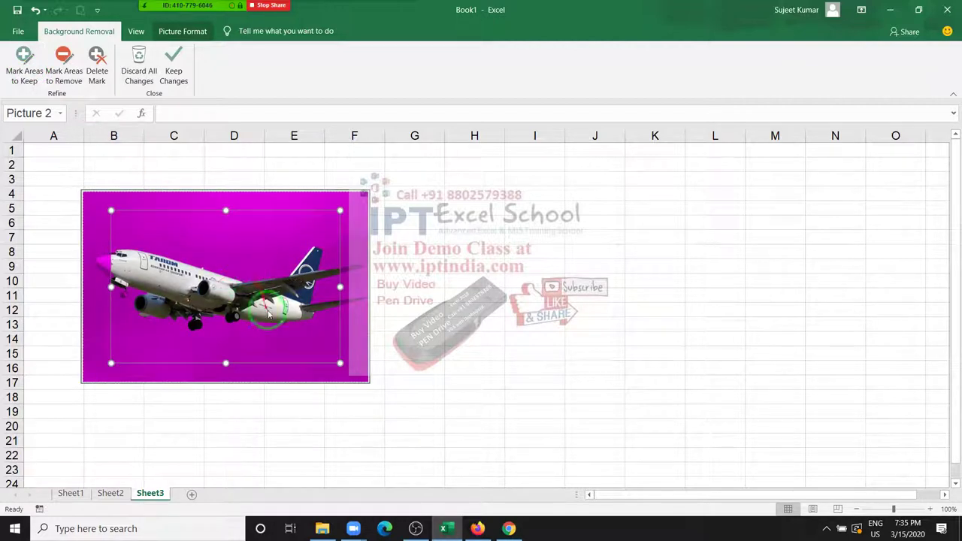
click(120, 277)
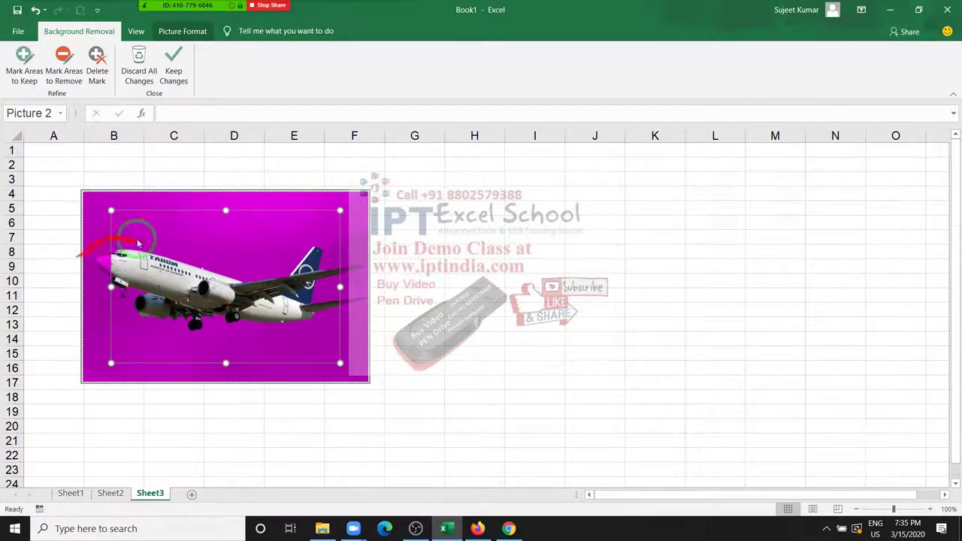
drag(260, 304, 361, 319)
mouse_move(134, 310)
mouse_down()
mouse_move(109, 288)
mouse_move(92, 288)
mouse_up()
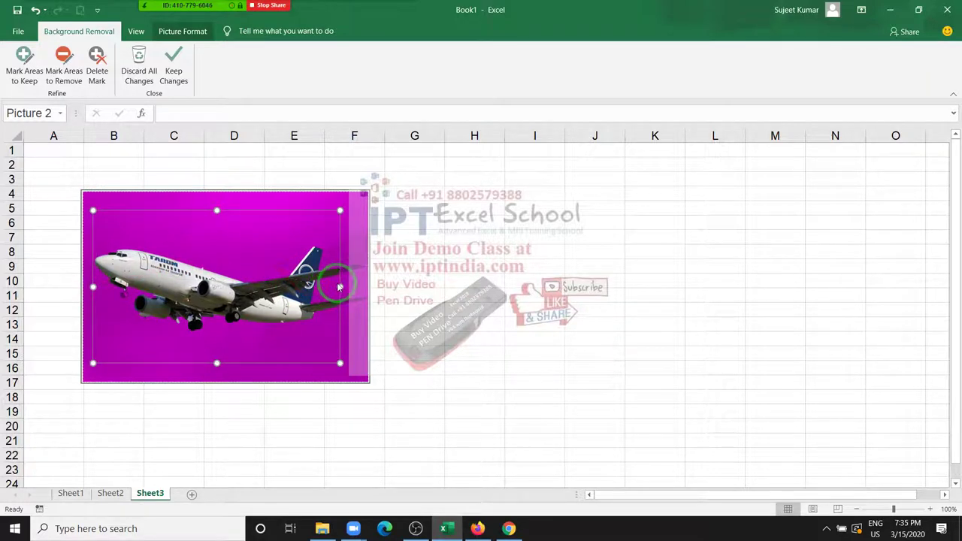
drag(339, 286, 365, 287)
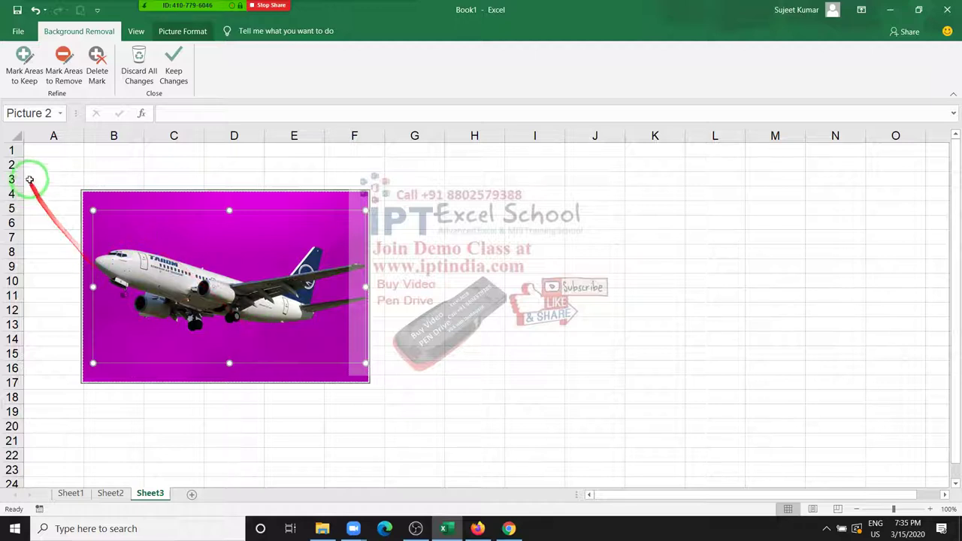
click(30, 85)
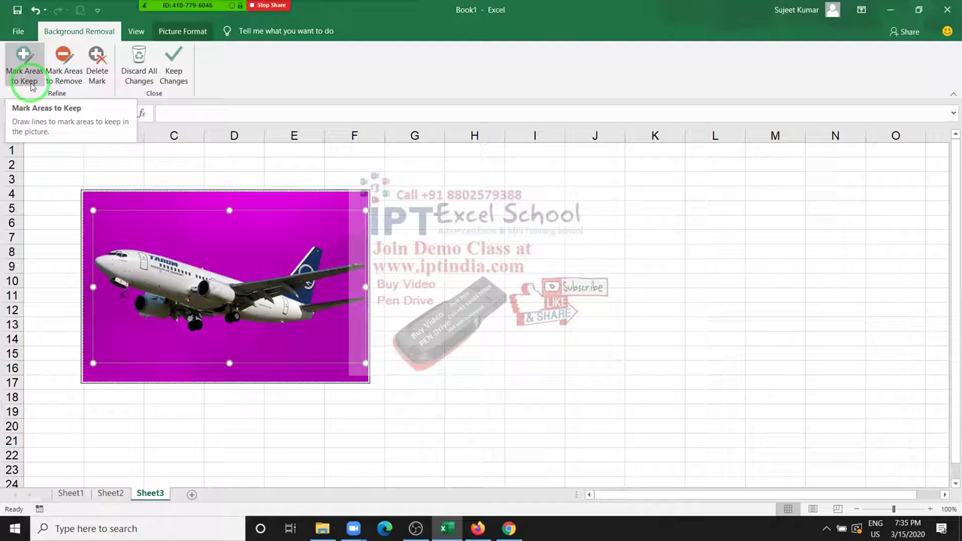
click(31, 87)
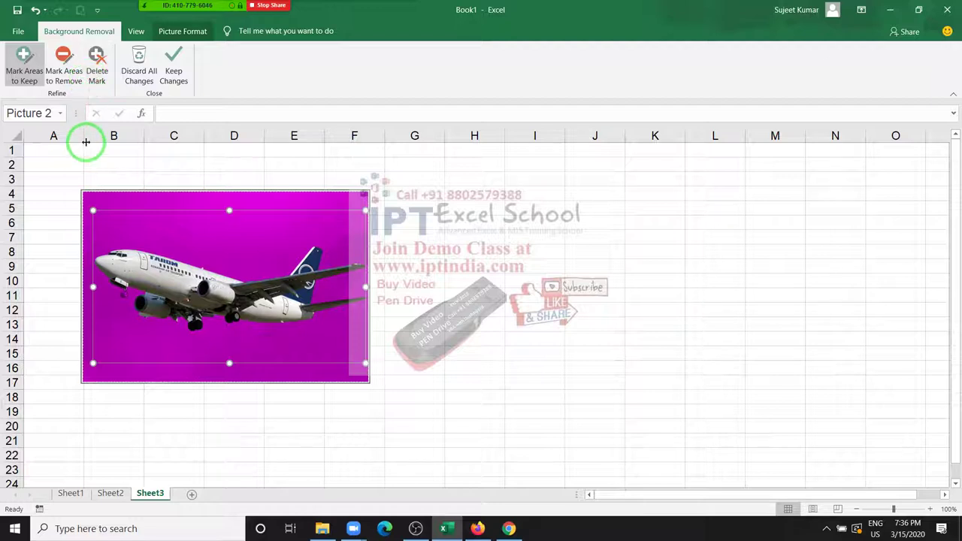
click(93, 134)
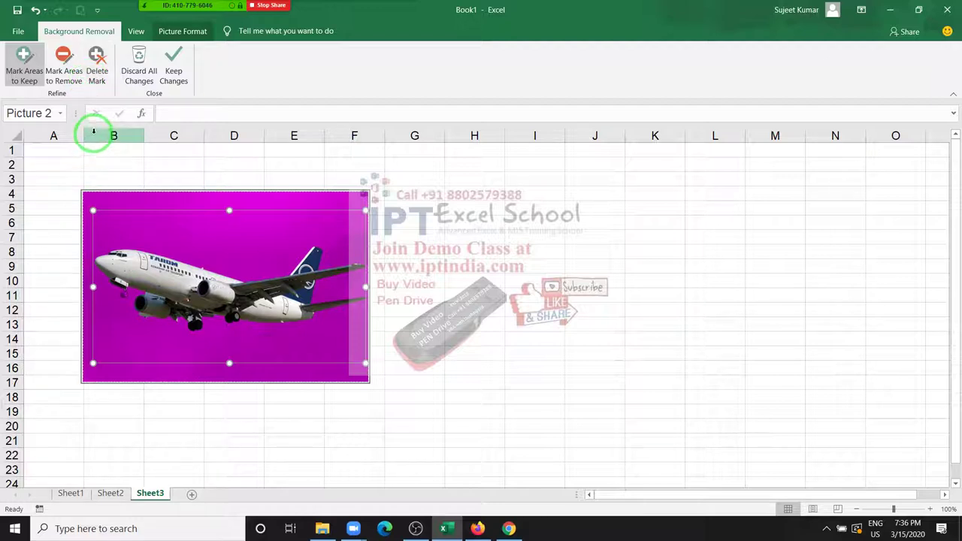
click(168, 79)
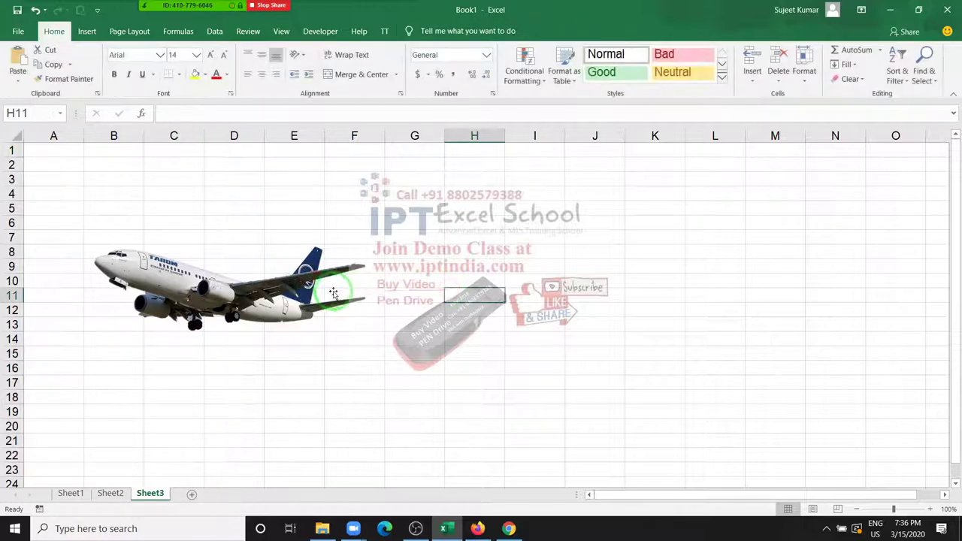
- Move the cut-out plane right to roughly columns H–M
mouse_move(322, 285)
mouse_down()
mouse_move(486, 299)
mouse_move(551, 322)
mouse_up()
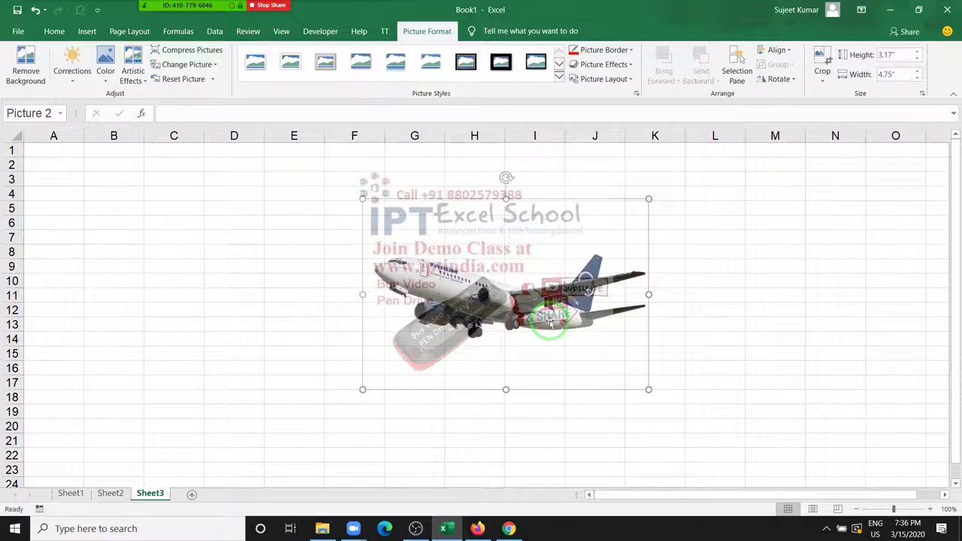
click(79, 215)
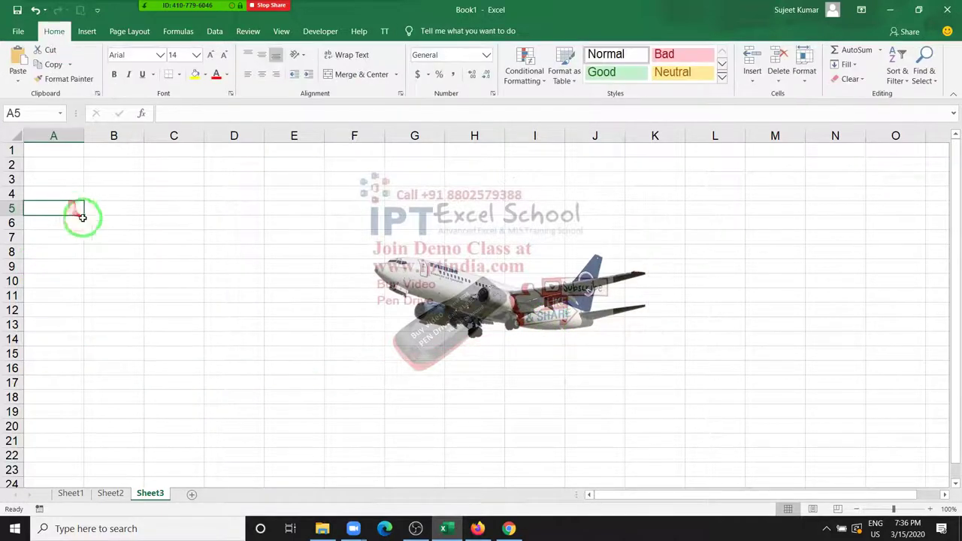
click(626, 266)
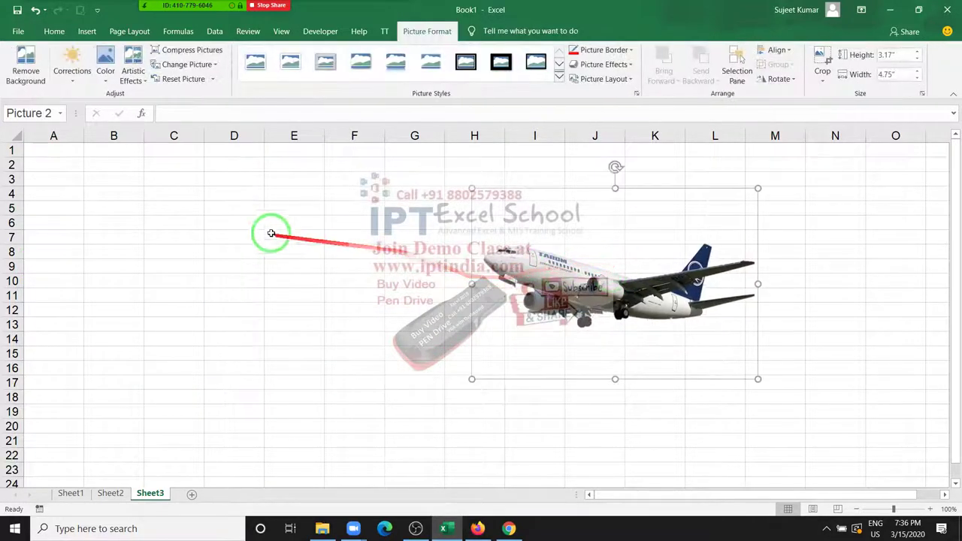
click(97, 170)
click(87, 31)
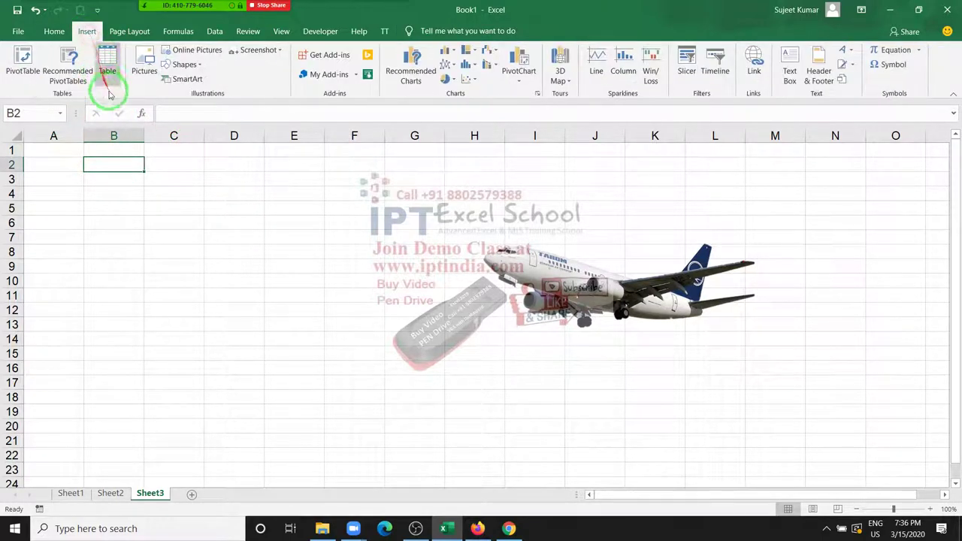
- Open Online Pictures and browse the Baseball category of Bing images
click(193, 50)
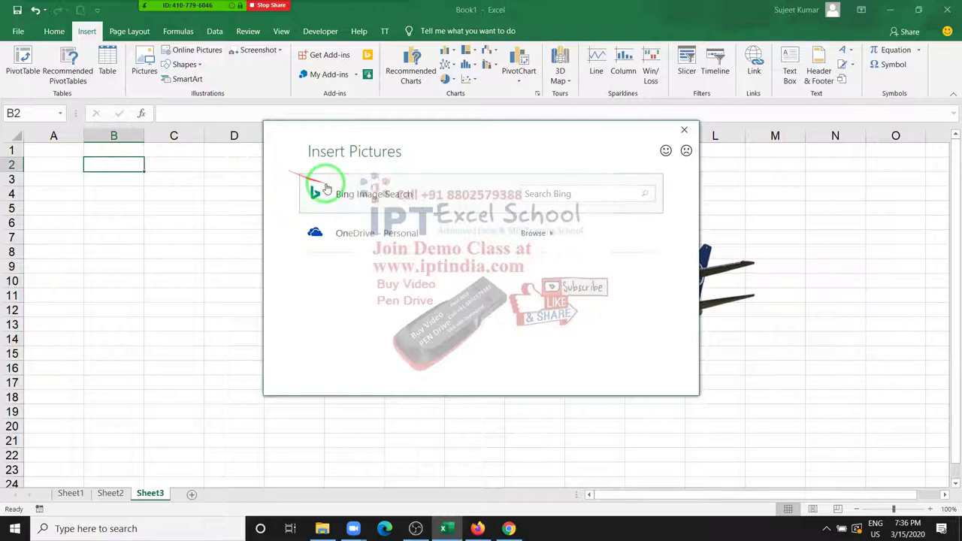
click(336, 196)
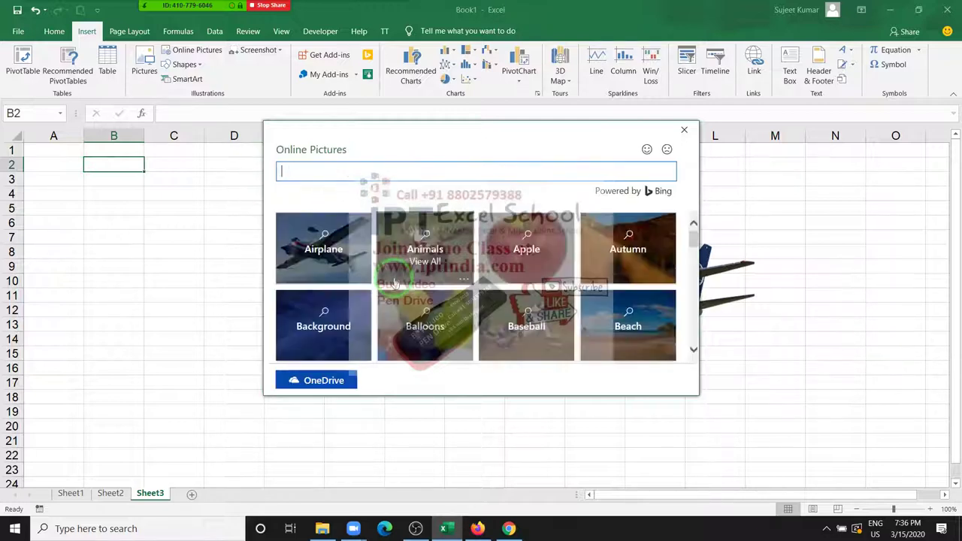
click(316, 340)
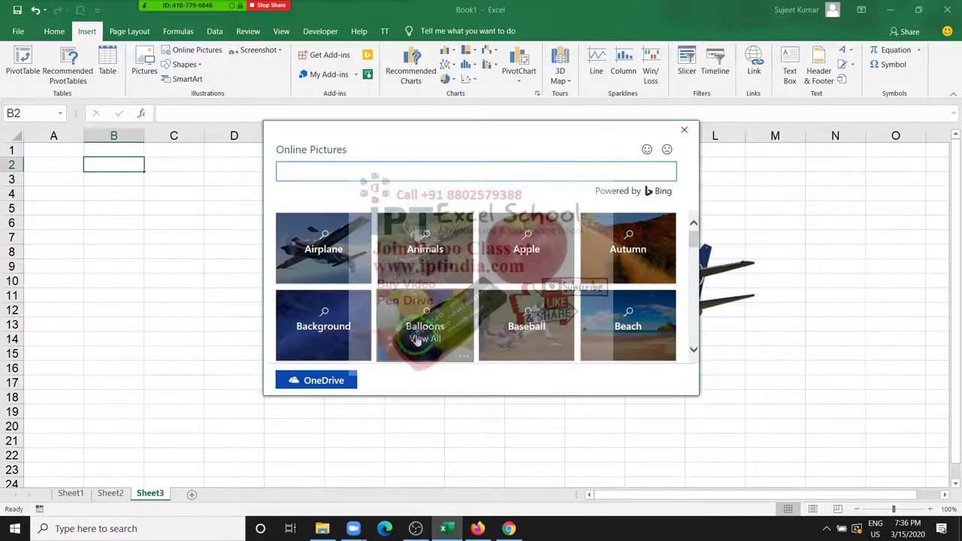
scroll(406, 326, down, 2)
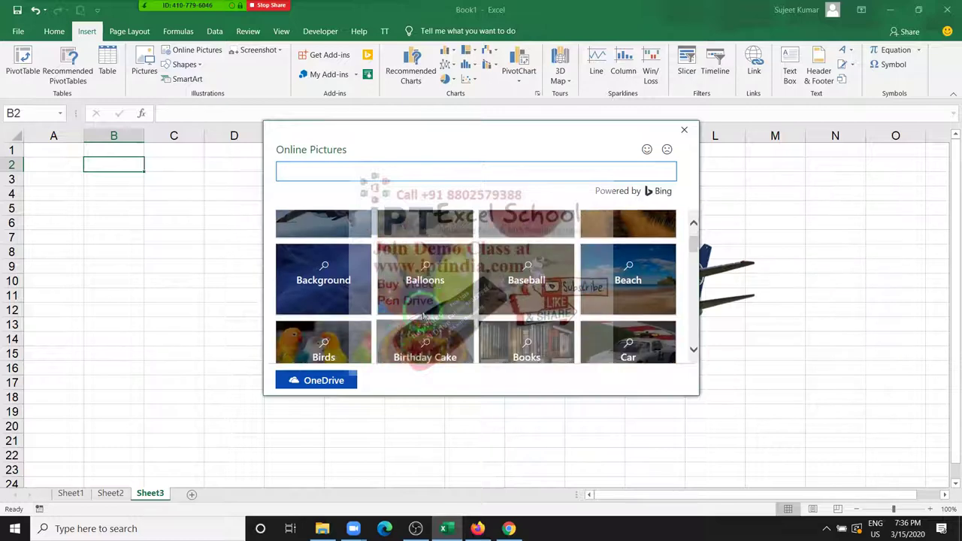
click(507, 283)
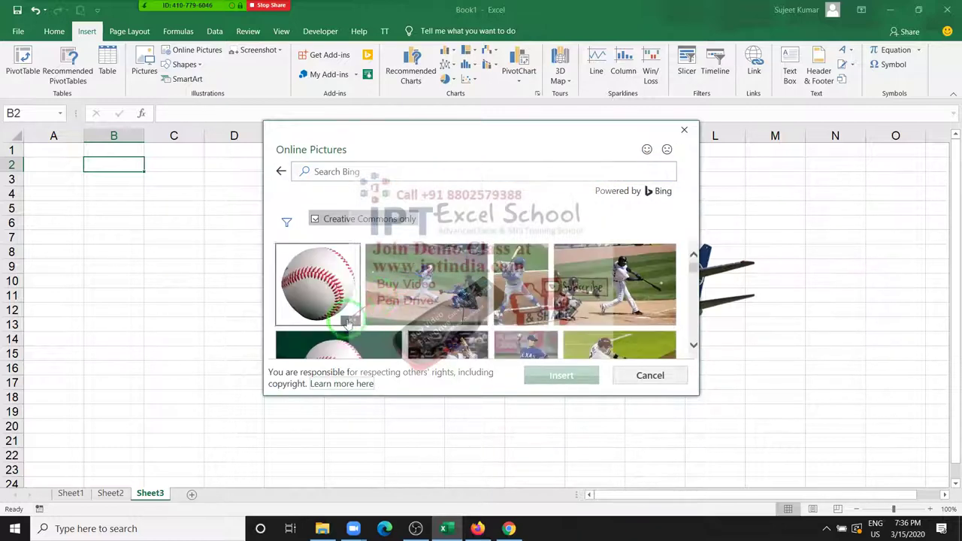
- Insert the photo of a pitcher throwing on a grass field
scroll(348, 322, down, 3)
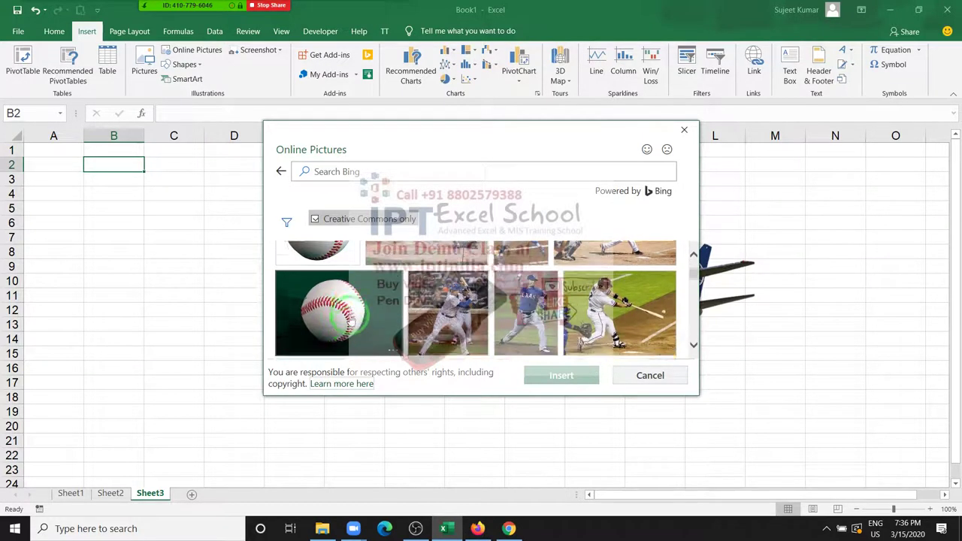
scroll(350, 321, down, 1)
scroll(350, 322, down, 1)
scroll(350, 322, down, 1)
scroll(350, 321, down, 1)
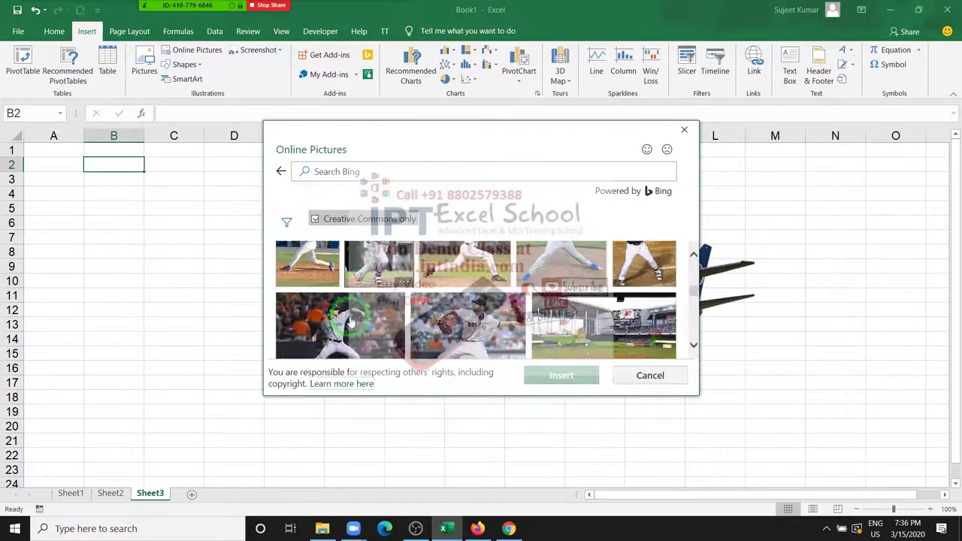
scroll(350, 322, down, 1)
scroll(350, 322, down, 1)
scroll(348, 321, down, 1)
scroll(347, 320, down, 1)
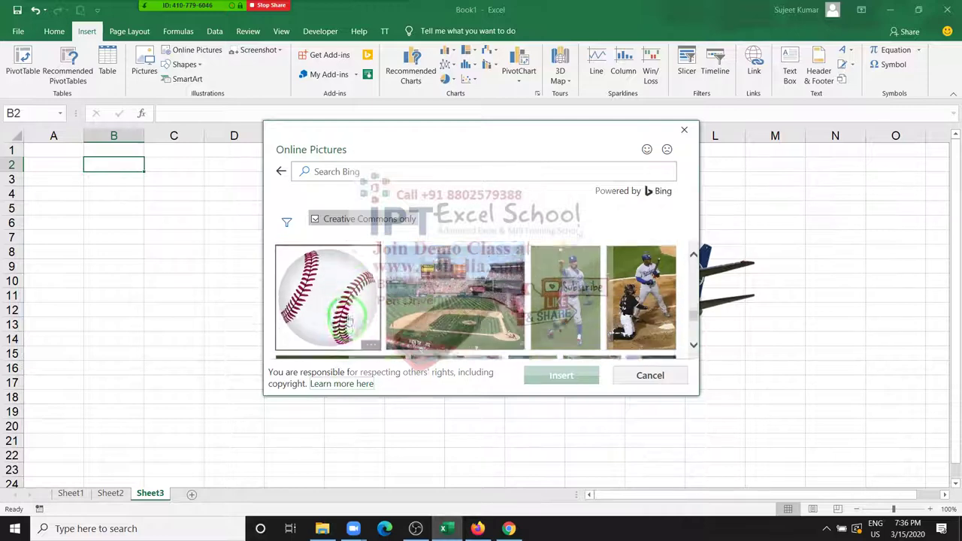
scroll(348, 321, down, 1)
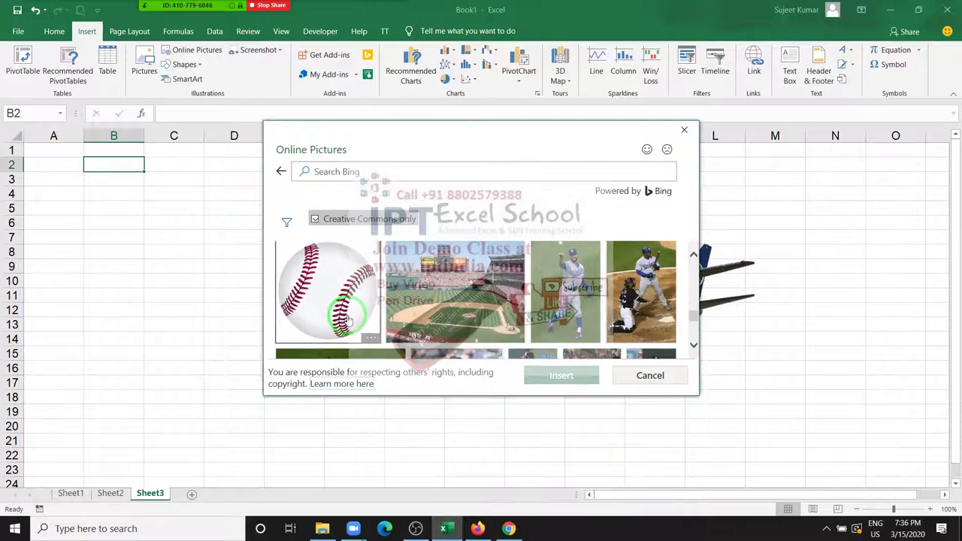
scroll(348, 321, down, 1)
scroll(348, 321, up, 1)
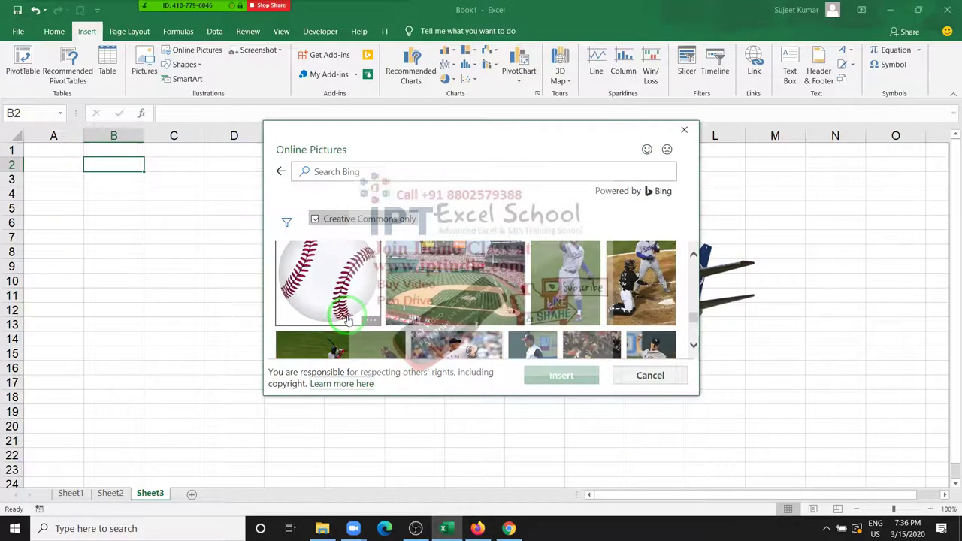
click(548, 301)
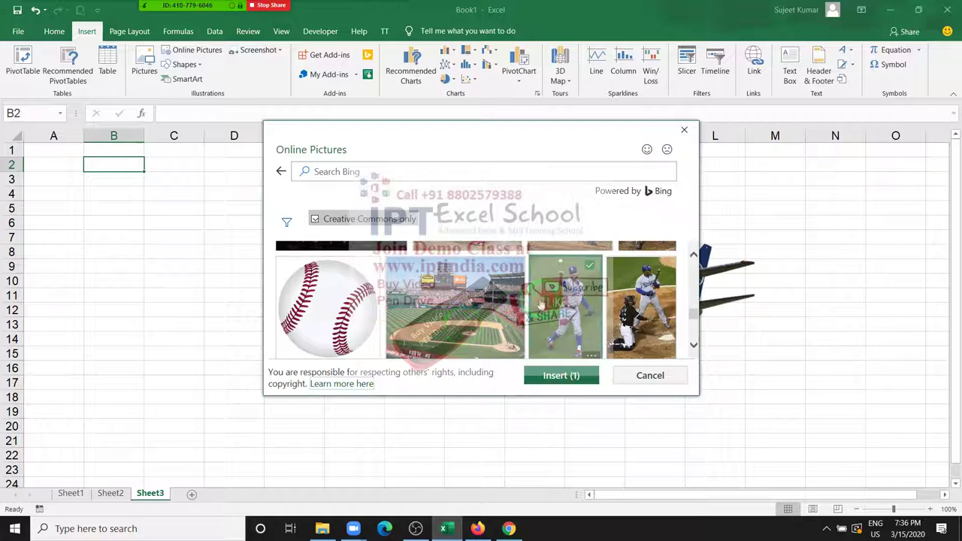
click(573, 375)
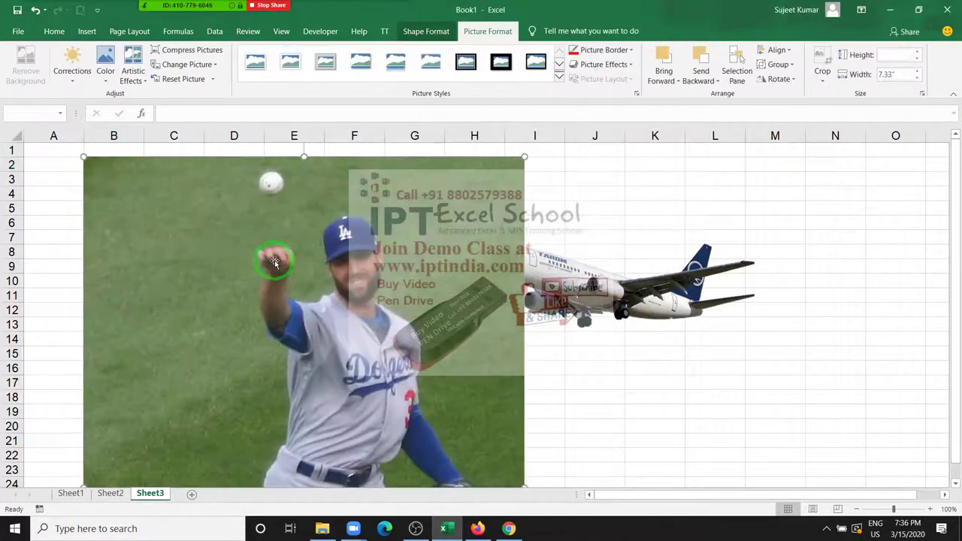
- Delete the picture with its caption, then undo to bring the picture back
scroll(283, 270, down, 3)
scroll(477, 386, down, 3)
scroll(500, 399, down, 4)
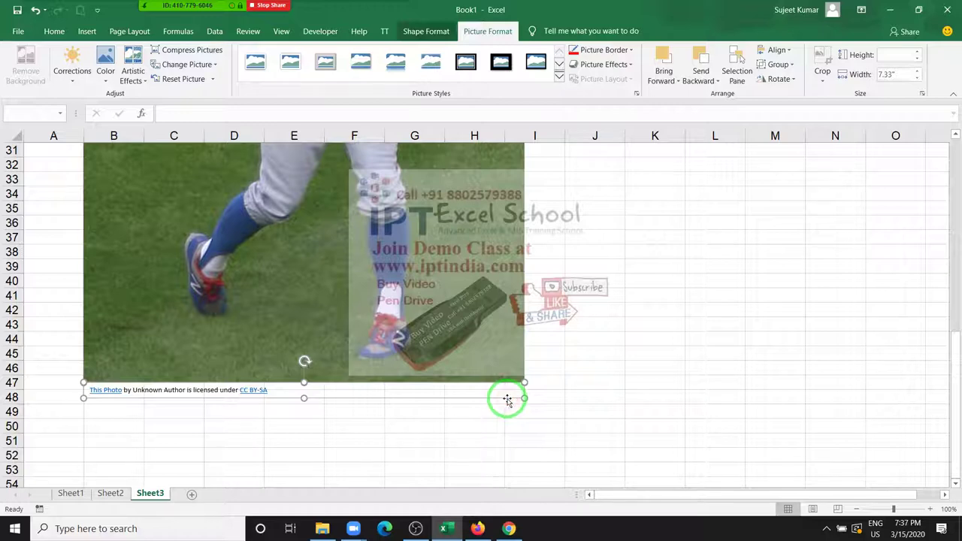
key(Delete)
scroll(503, 397, up, 8)
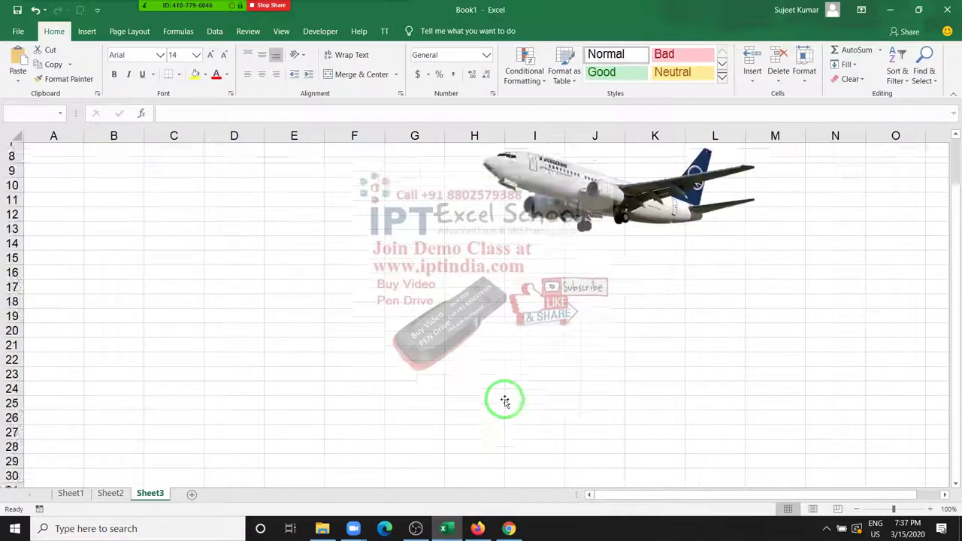
key(ctrl+z)
- Delete only the photo's licence caption text box
scroll(541, 380, down, 4)
scroll(562, 365, down, 2)
scroll(562, 365, down, 4)
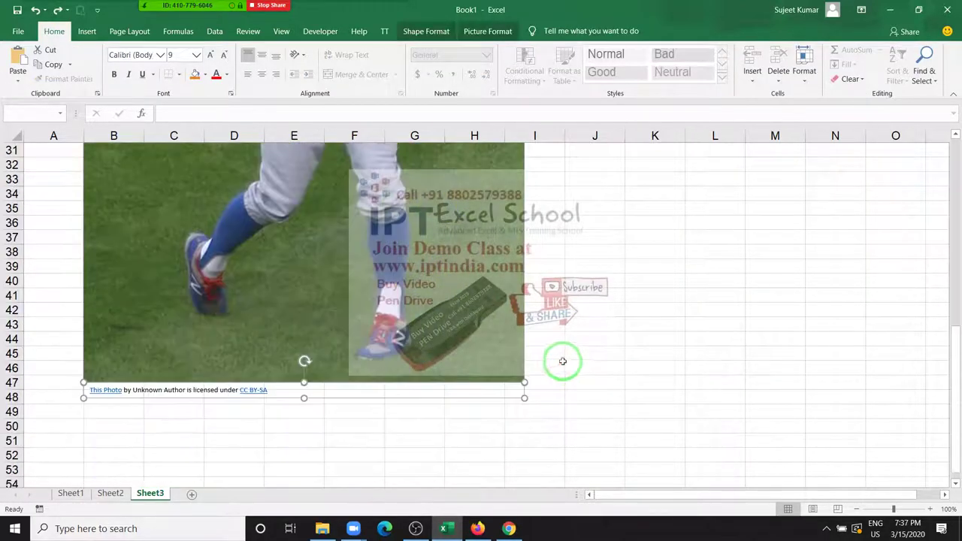
click(569, 353)
click(488, 392)
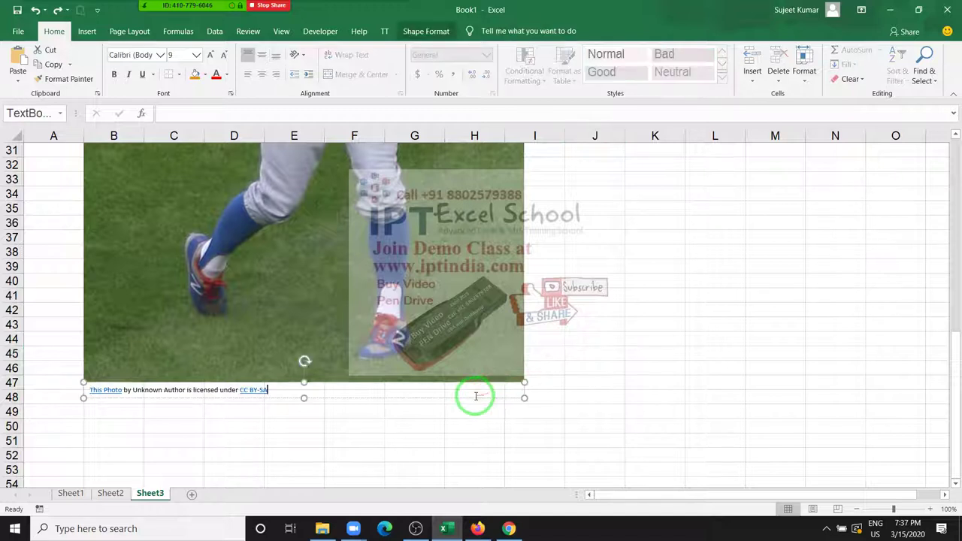
drag(474, 399, 475, 419)
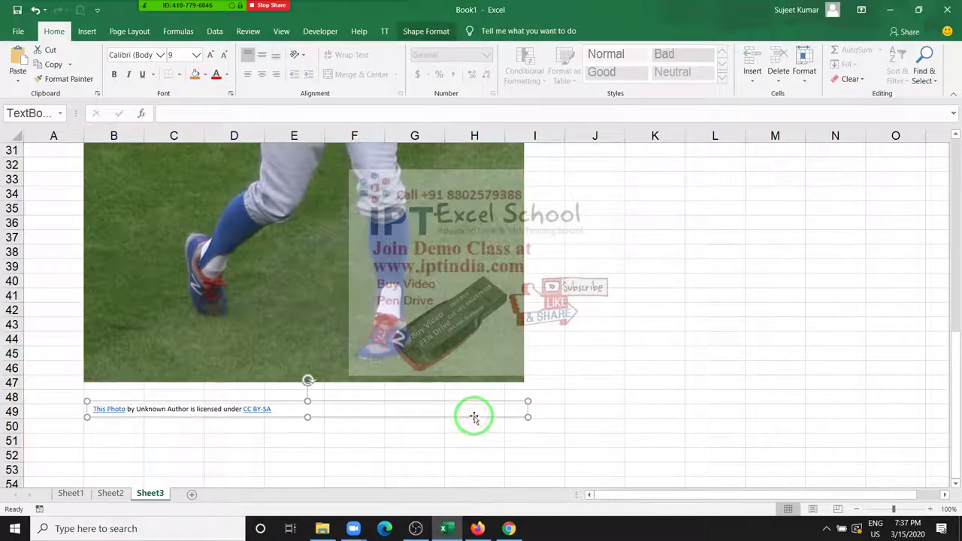
key(Delete)
- Shrink the pitcher picture to about 4.24 by 2.83 inches near the sheet's top-left
click(454, 378)
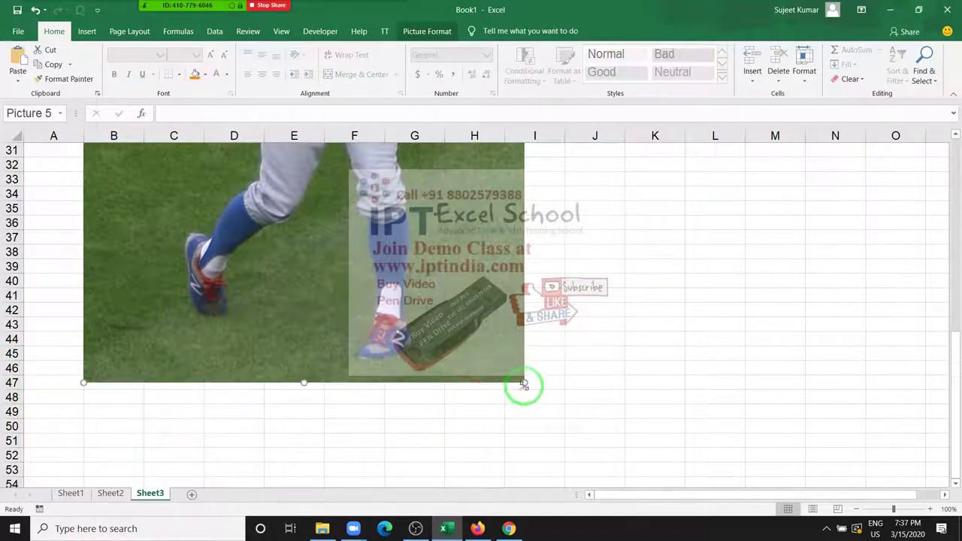
drag(524, 384, 419, 426)
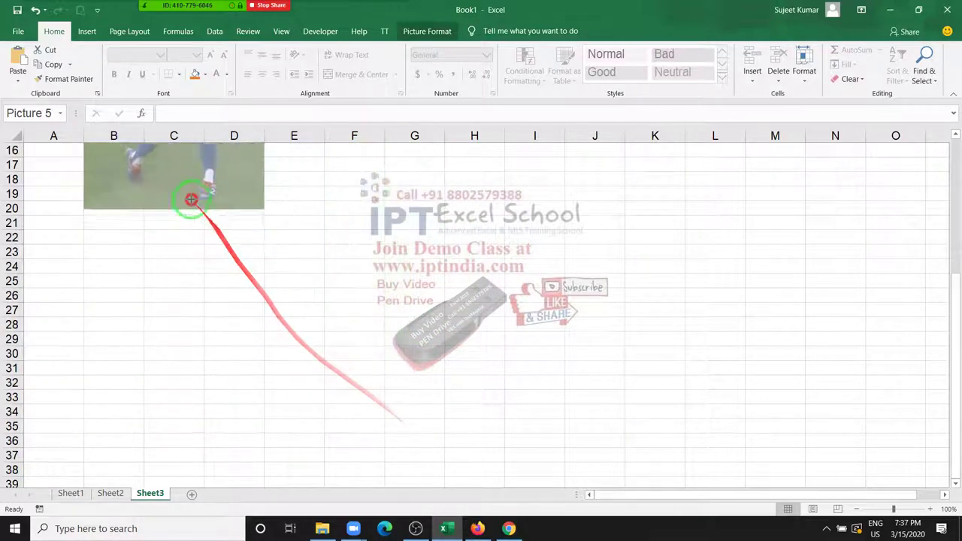
mouse_move(412, 431)
mouse_down()
mouse_move(266, 273)
mouse_move(233, 289)
mouse_up()
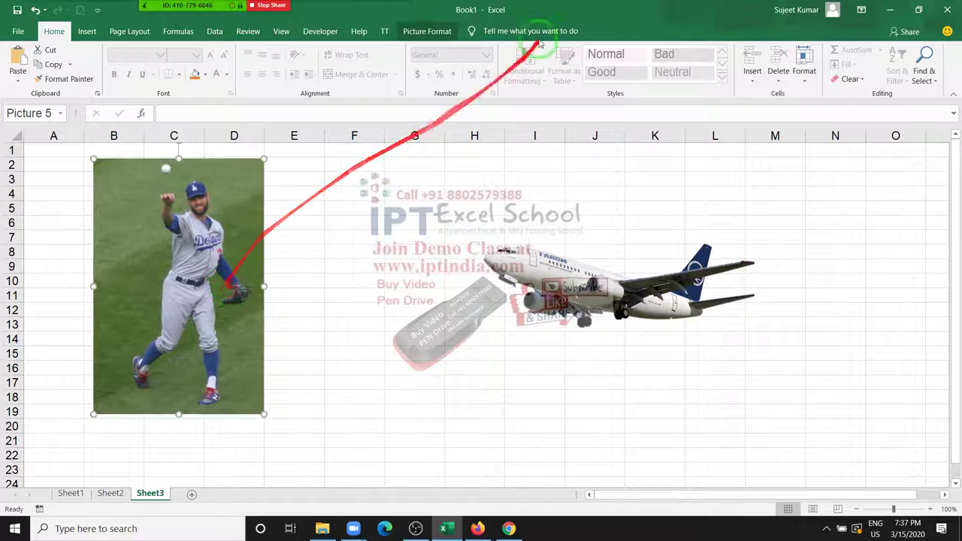
click(426, 31)
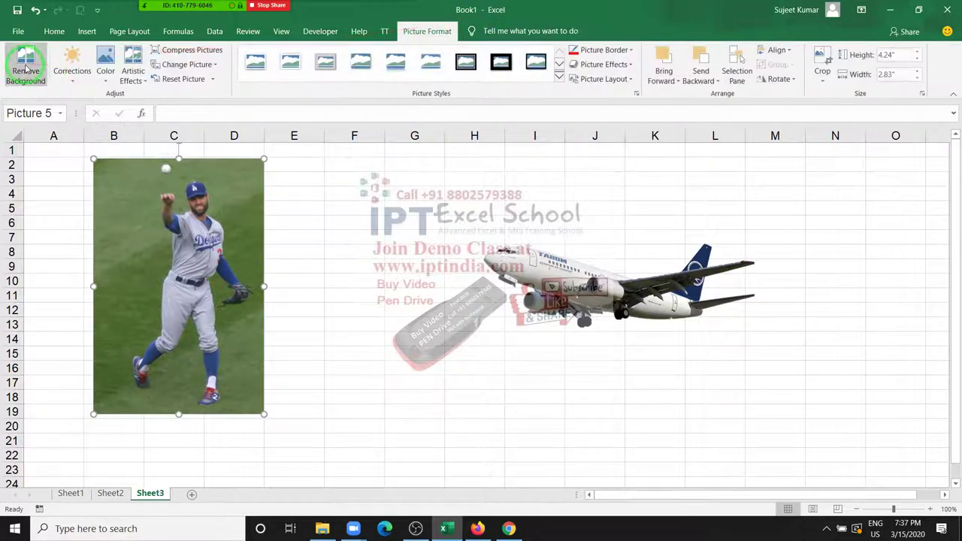
- Try a background removal on the pitcher photo, then undo back to the green background
click(28, 64)
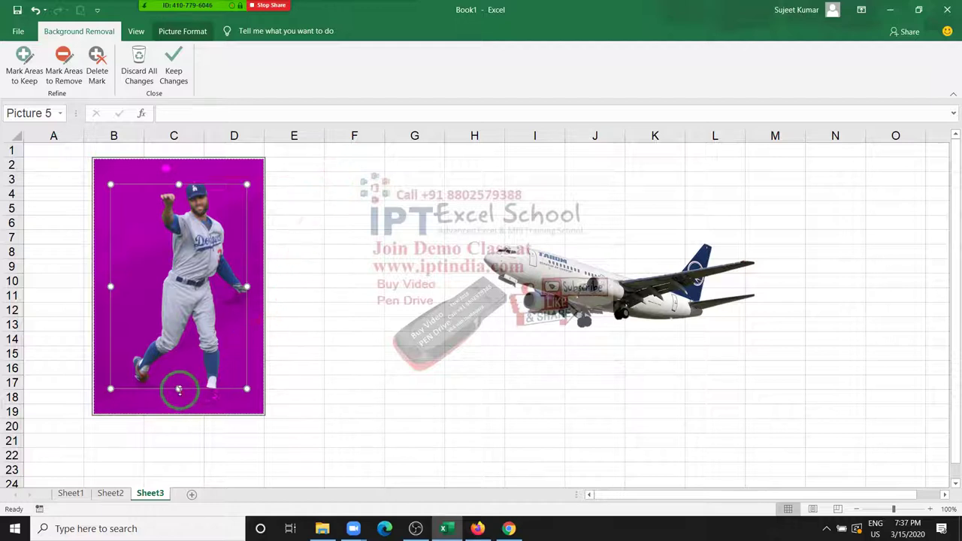
drag(178, 389, 178, 402)
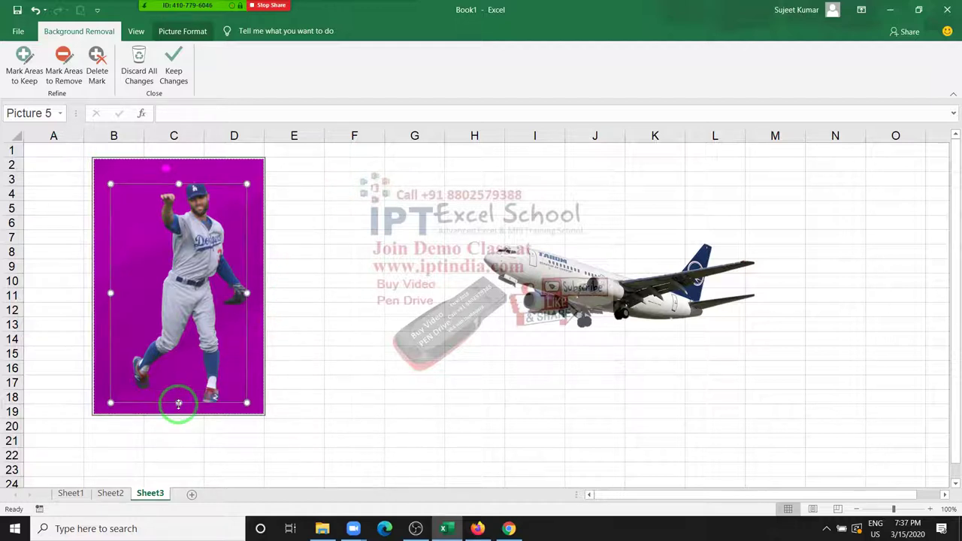
click(272, 365)
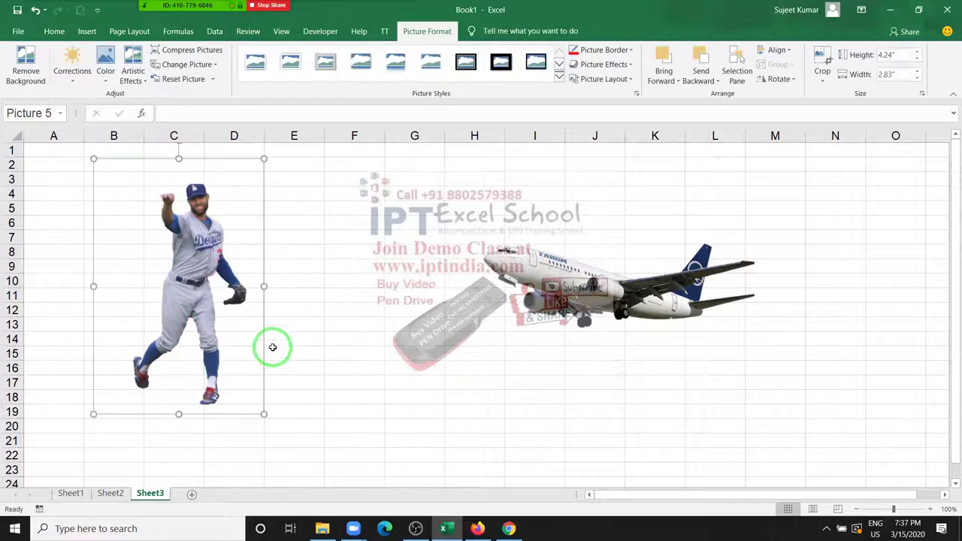
key(ctrl+z)
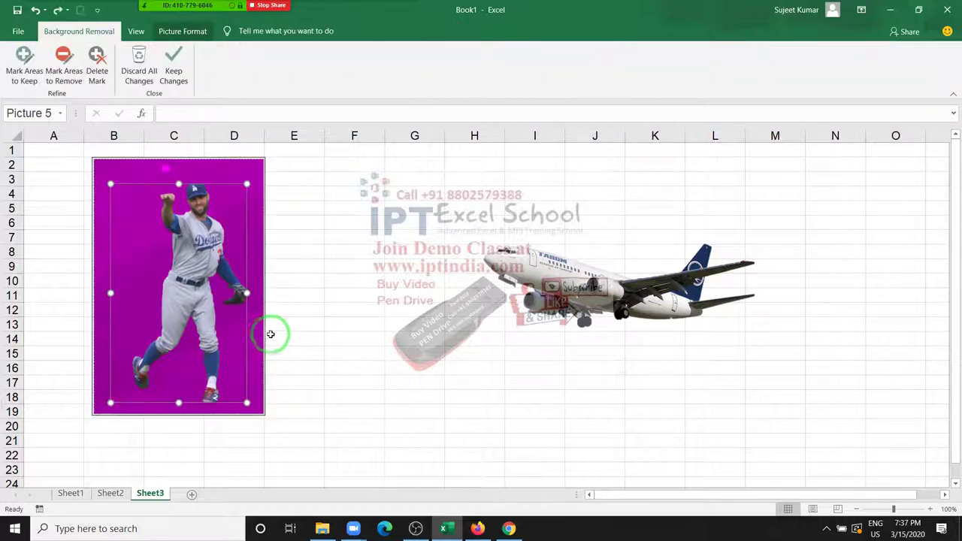
click(297, 313)
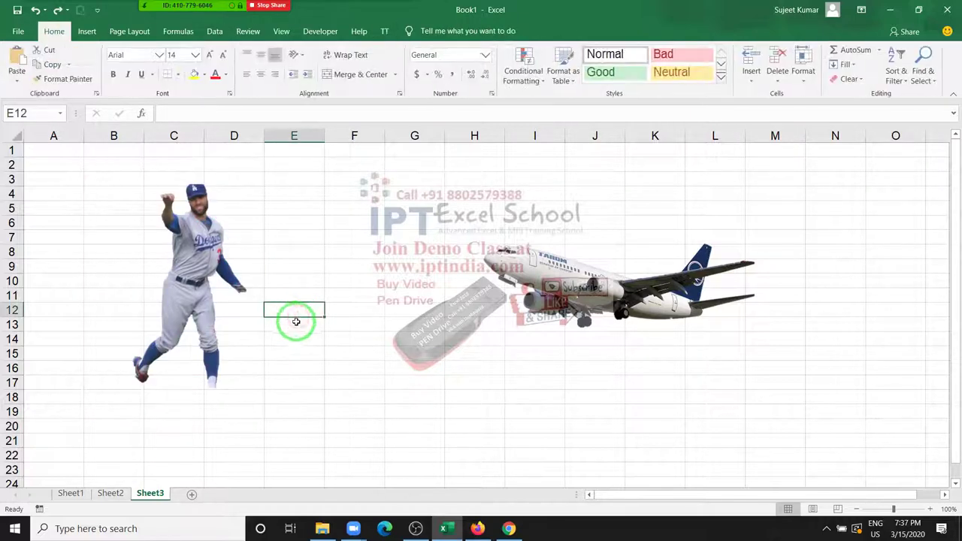
key(ctrl+z)
key(ctrl+z)
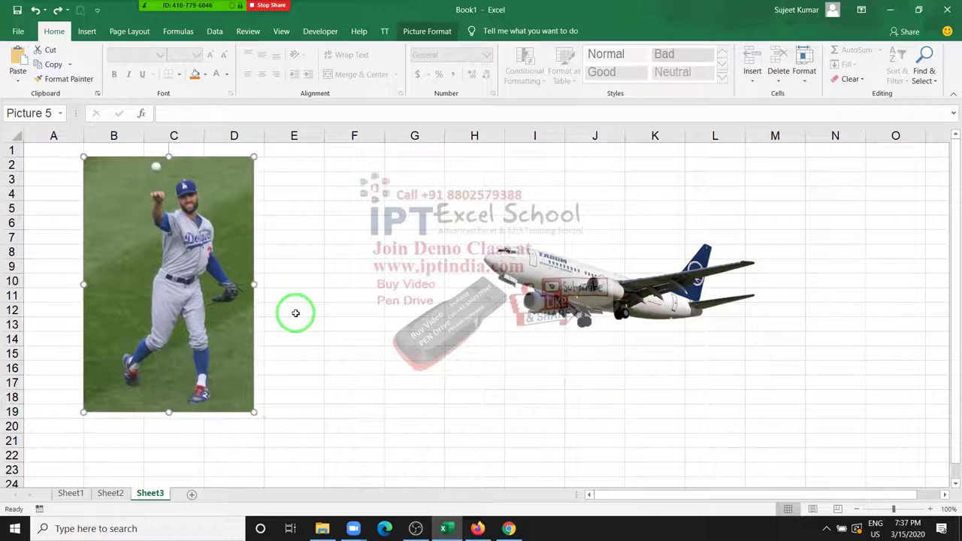
key(ctrl+z)
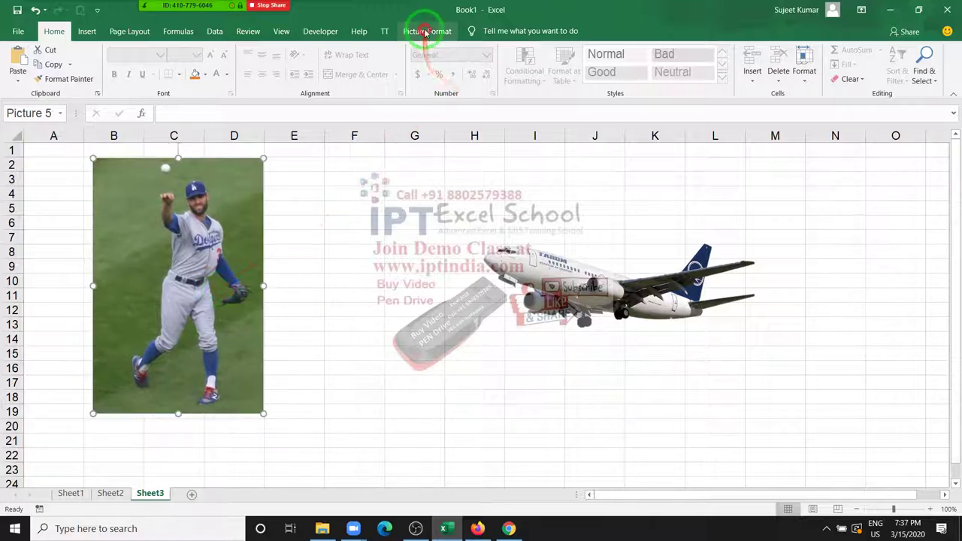
- Restart Remove Background and mark the field around the player's fist and arm for removal
click(426, 31)
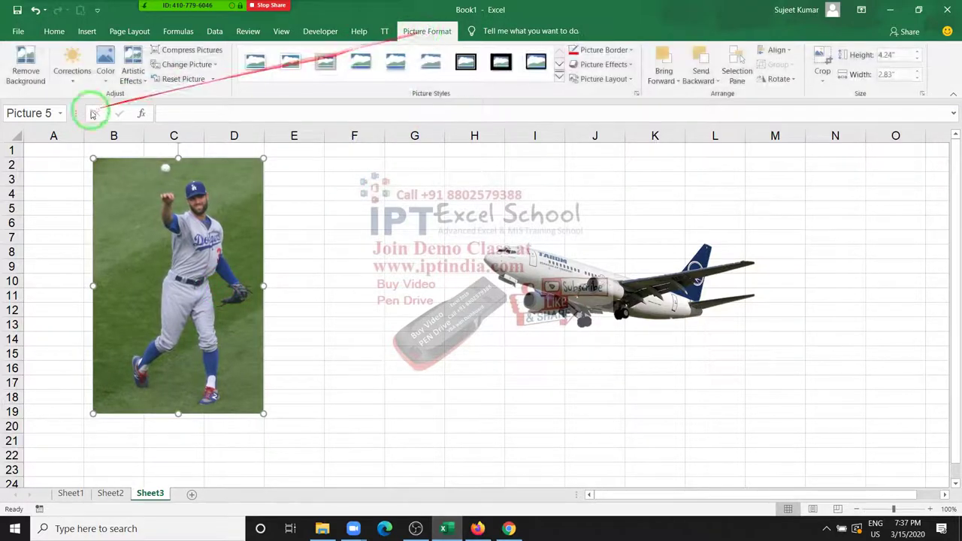
click(26, 75)
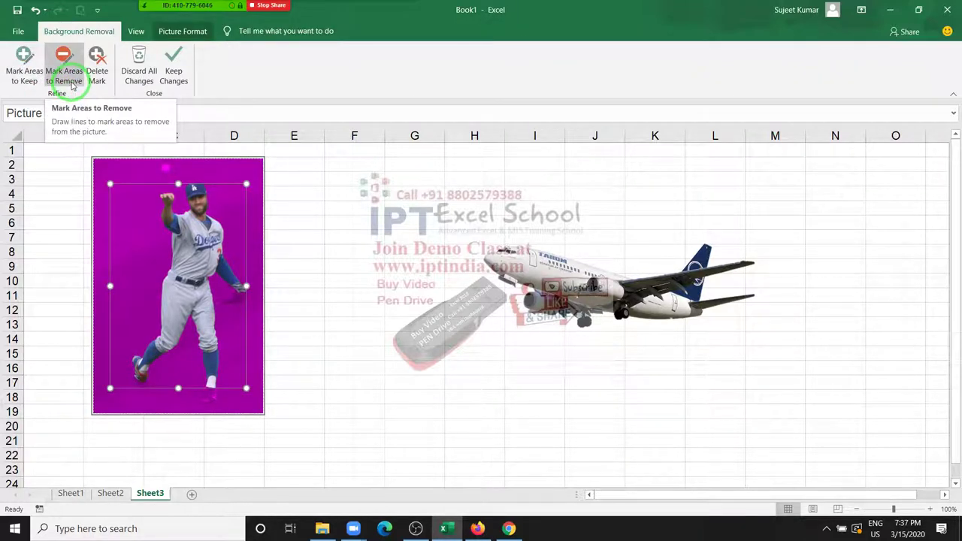
click(72, 85)
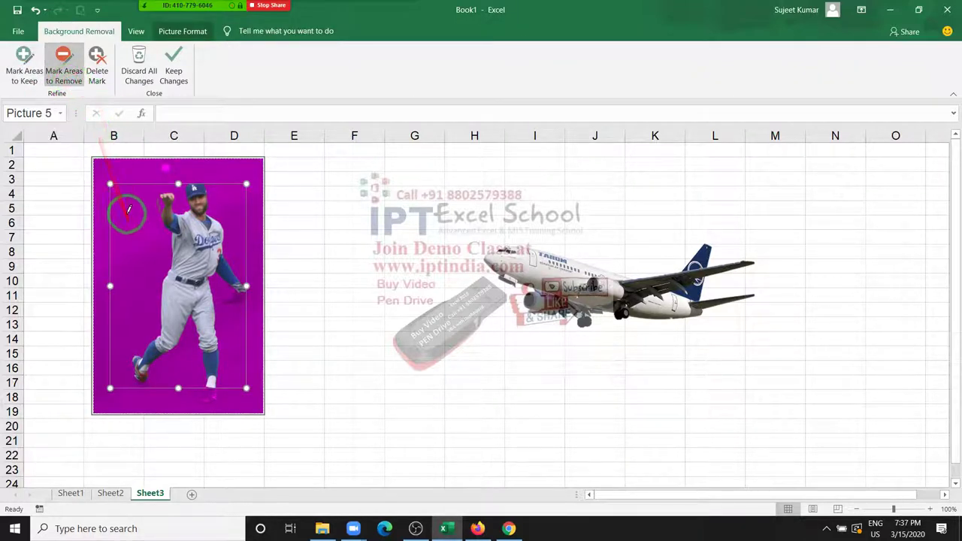
click(118, 182)
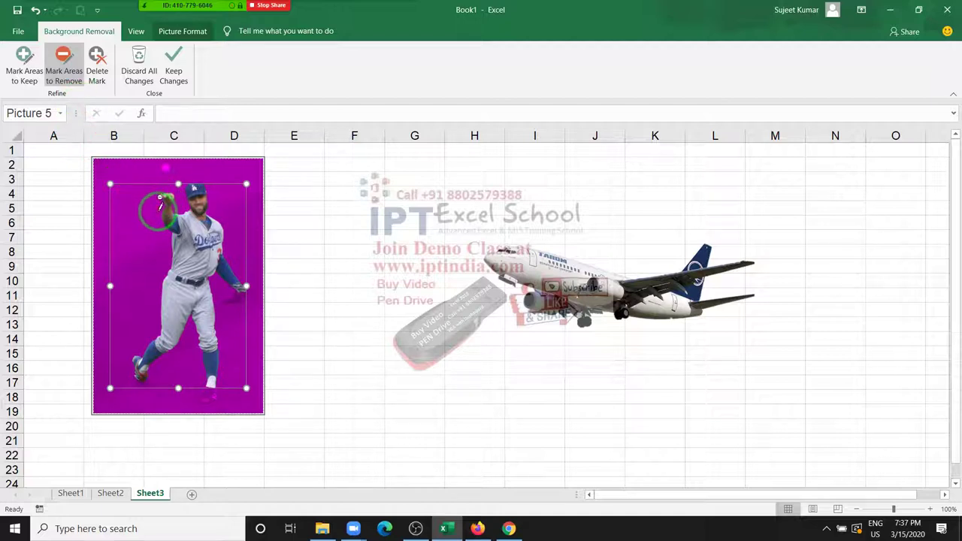
drag(160, 195, 164, 217)
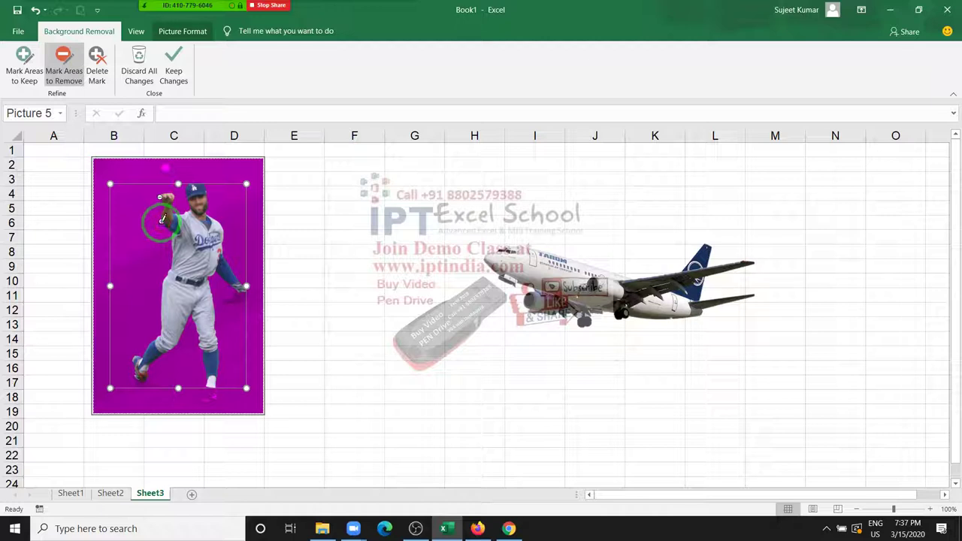
drag(162, 218, 161, 220)
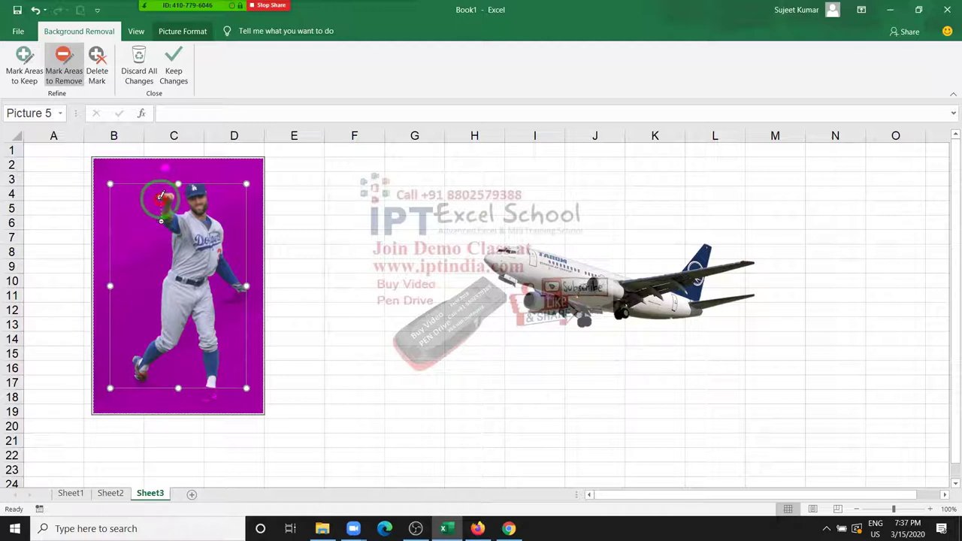
drag(161, 196, 165, 222)
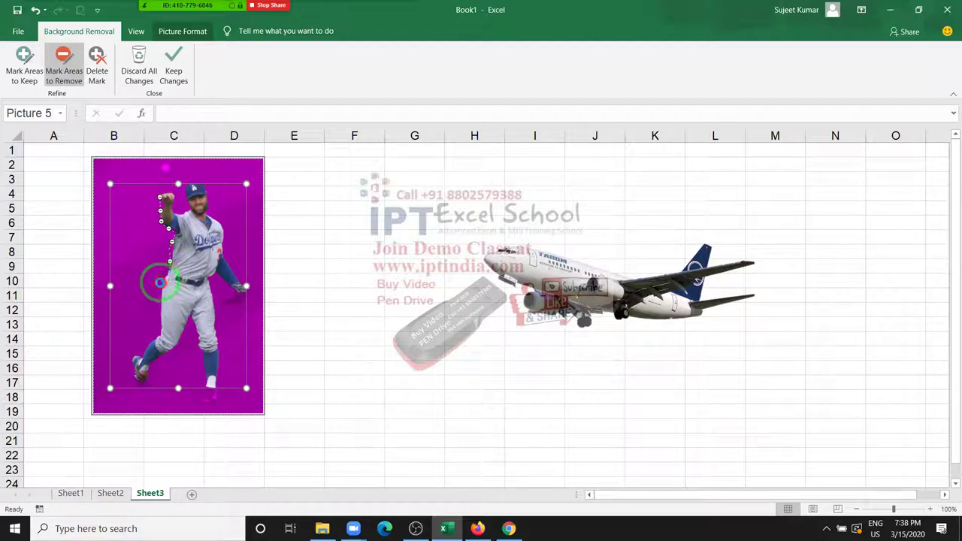
drag(164, 278, 67, 172)
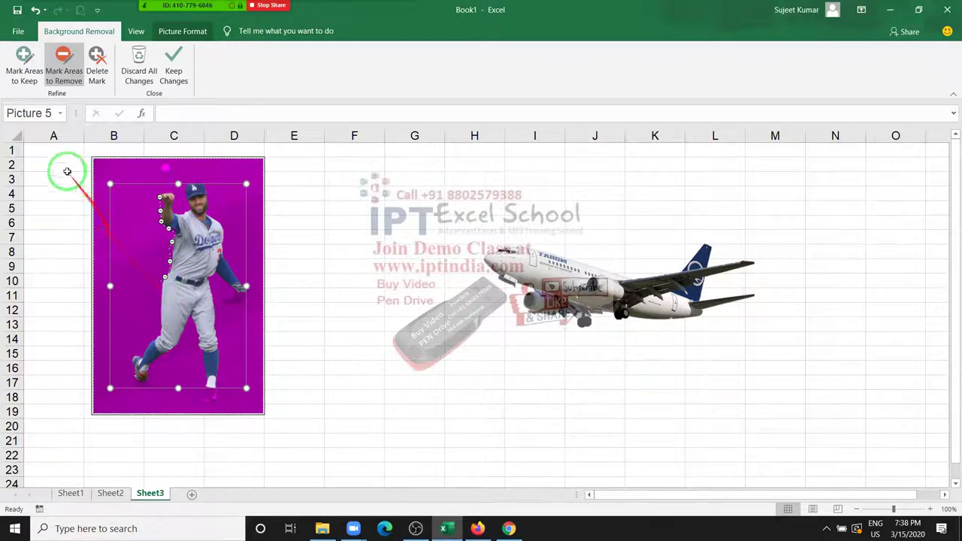
- Keep the changes so only the cut-out baseball player remains
click(44, 115)
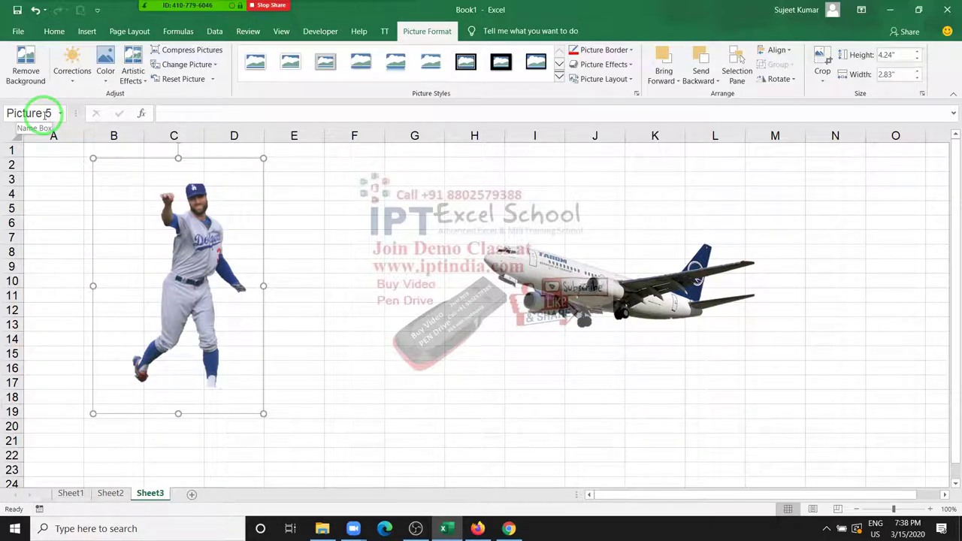
key(ctrl+z)
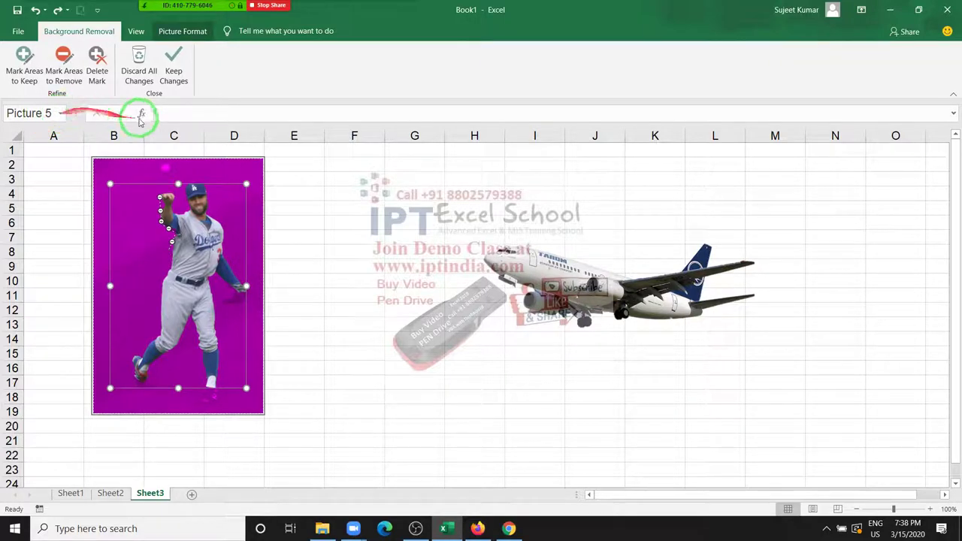
key(ctrl+y)
click(409, 252)
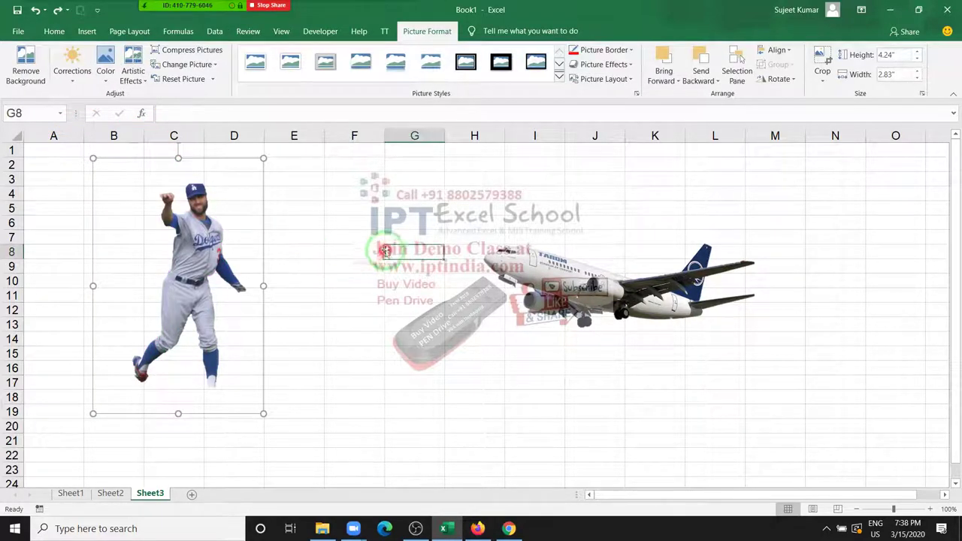
click(256, 323)
- Delete the baseball player picture and move the airplane picture over columns D–I
key(Delete)
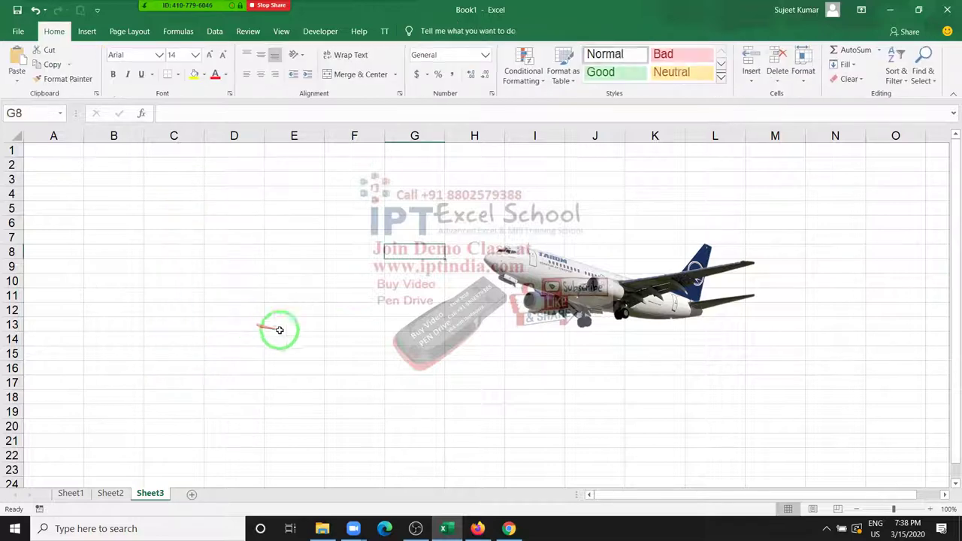
drag(498, 281, 154, 264)
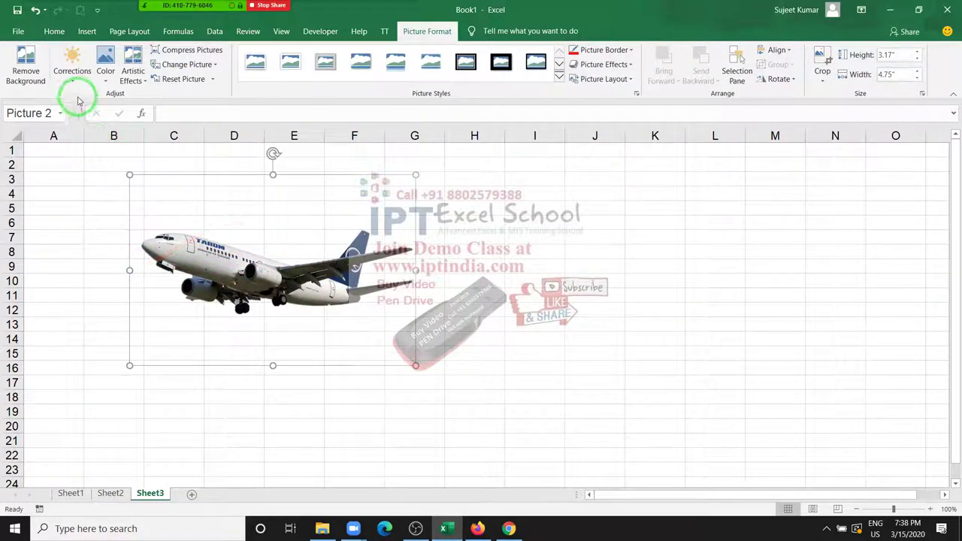
drag(168, 197, 288, 201)
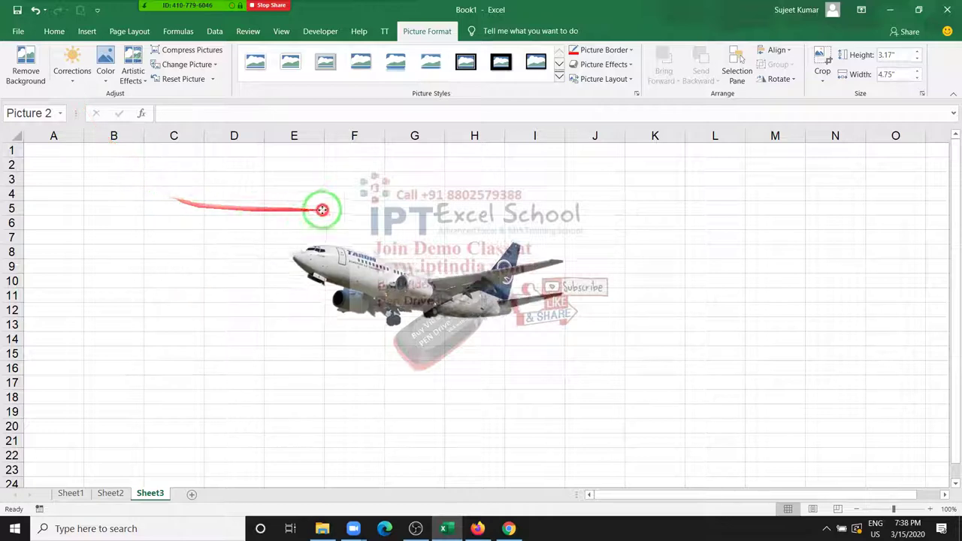
- Preview the Corrections and Color galleries without applying any change
click(70, 87)
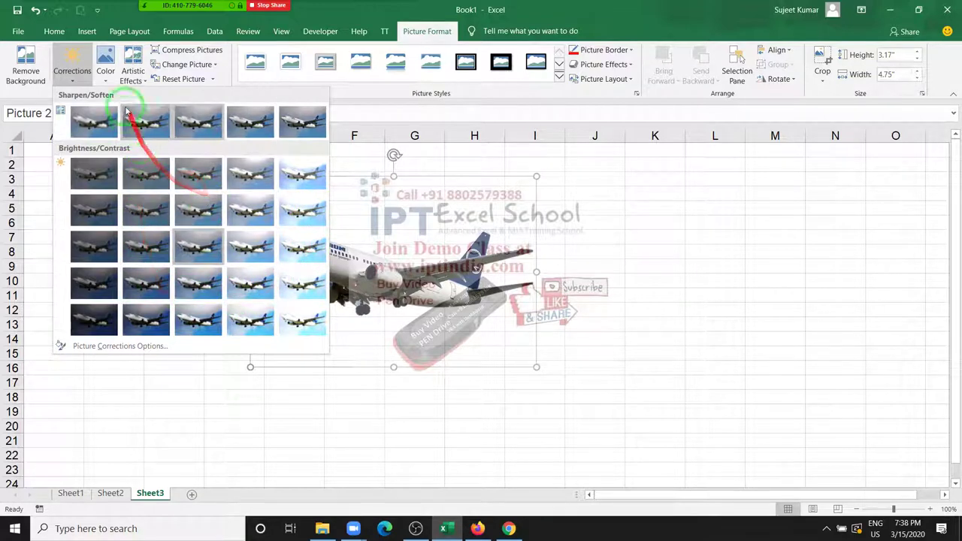
click(106, 81)
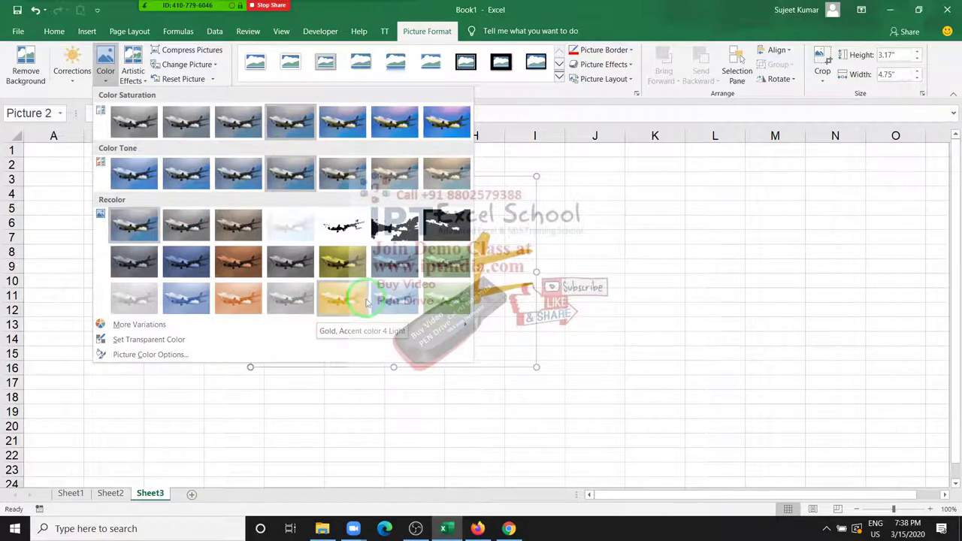
click(20, 189)
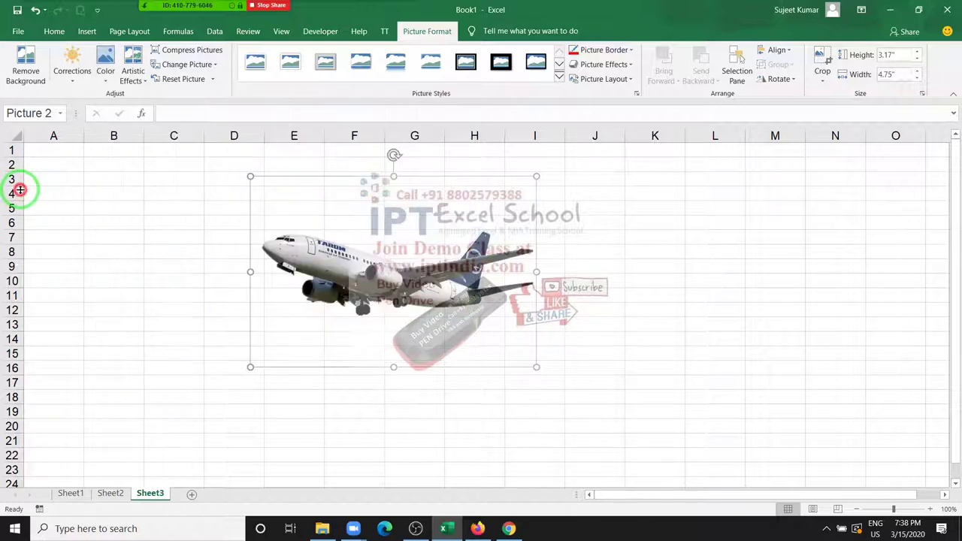
click(133, 75)
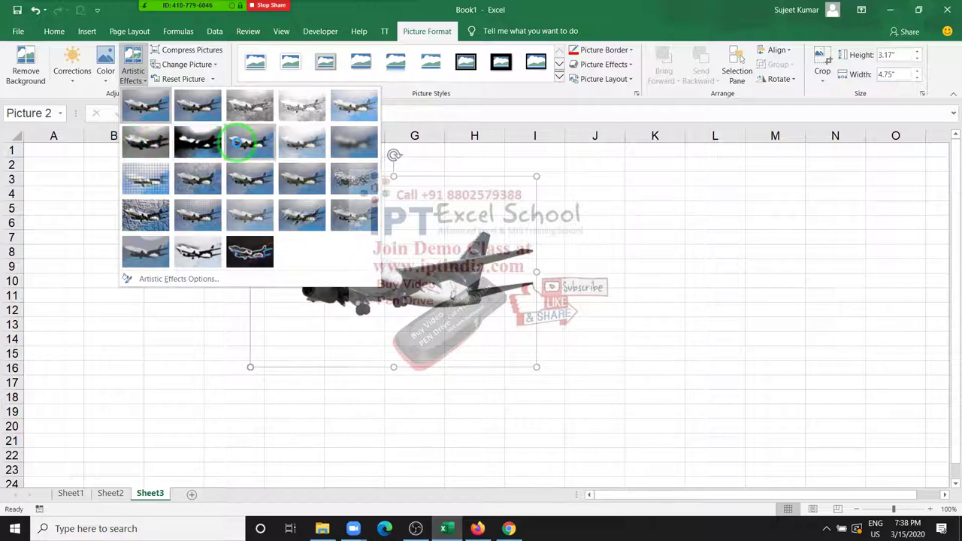
key(Escape)
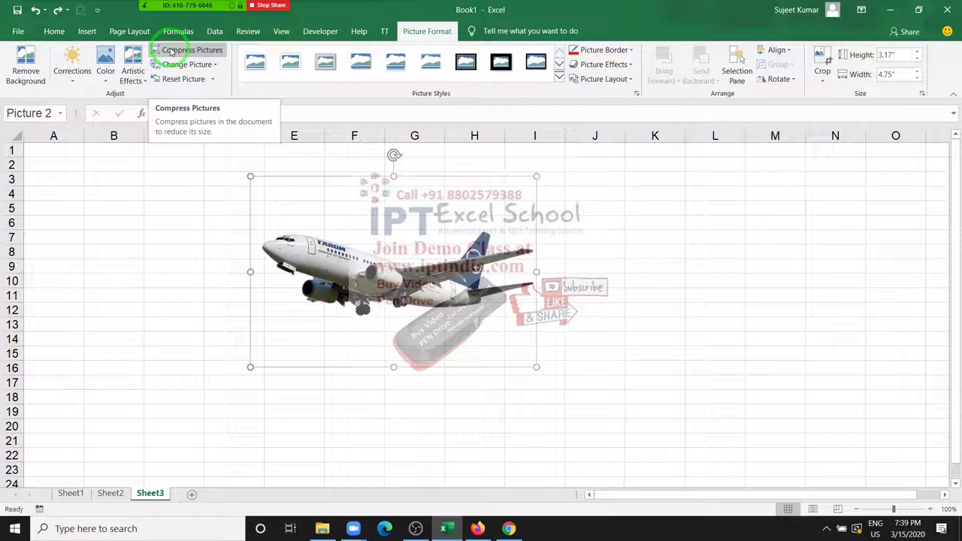
- Compress the airplane picture, dismissing a meeting time-limit popup along the way
click(172, 50)
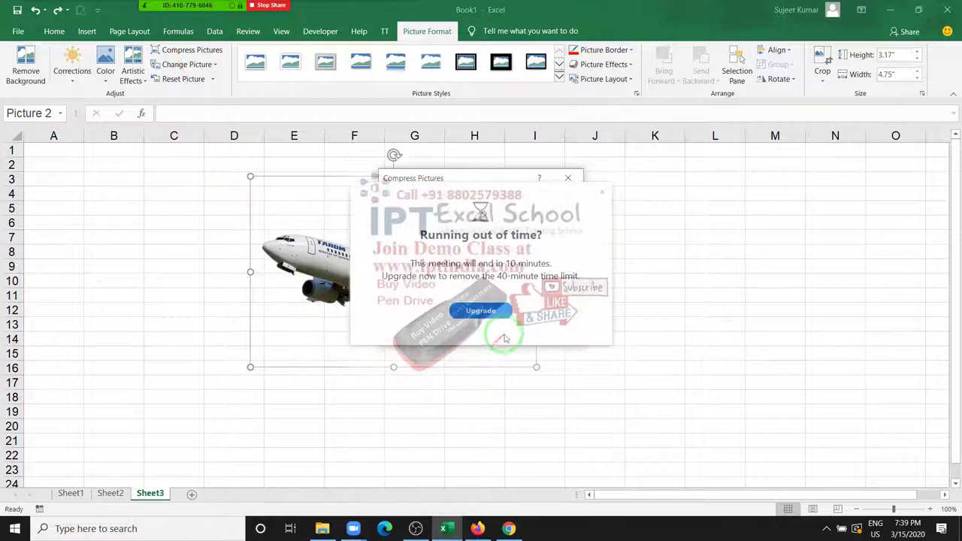
click(602, 192)
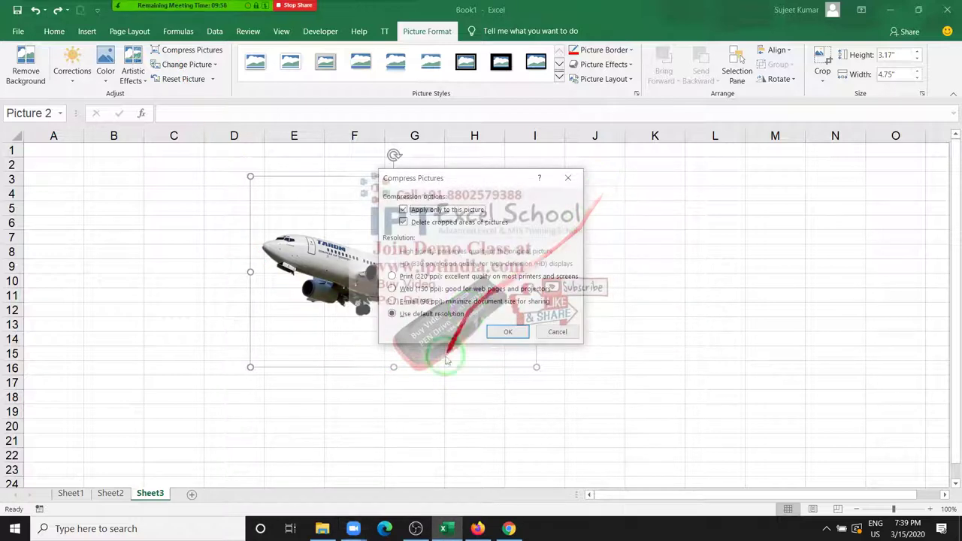
click(505, 331)
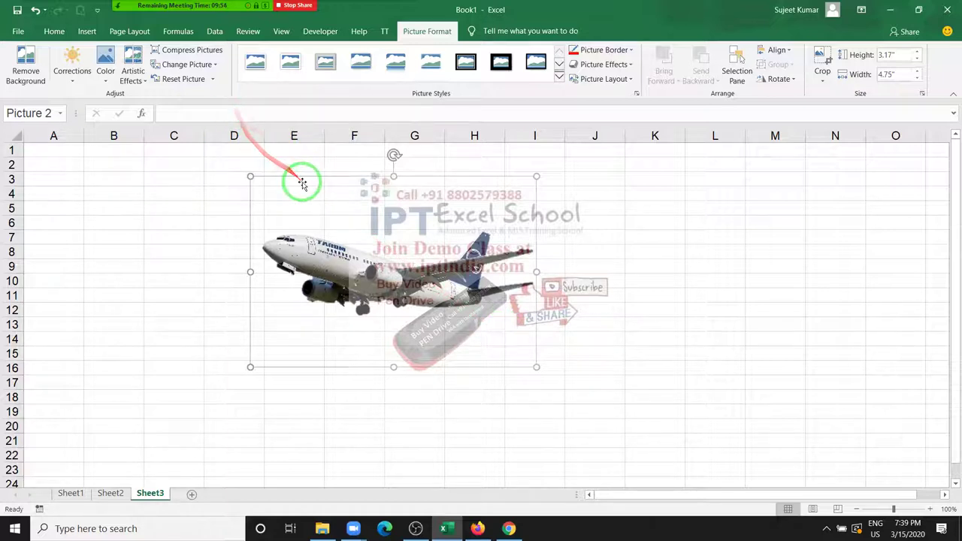
- Nudge the airplane slightly right and apply the thick black frame picture style
drag(305, 180, 330, 183)
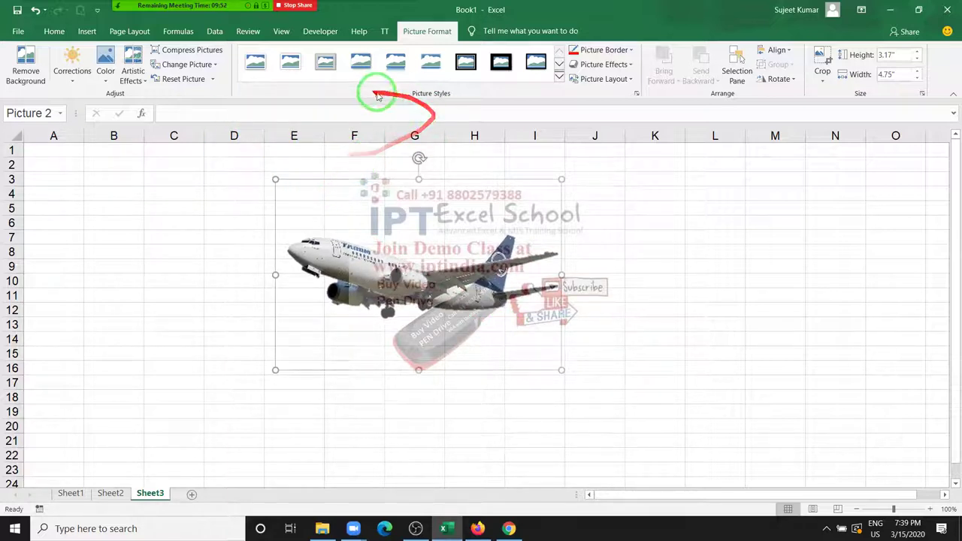
click(465, 60)
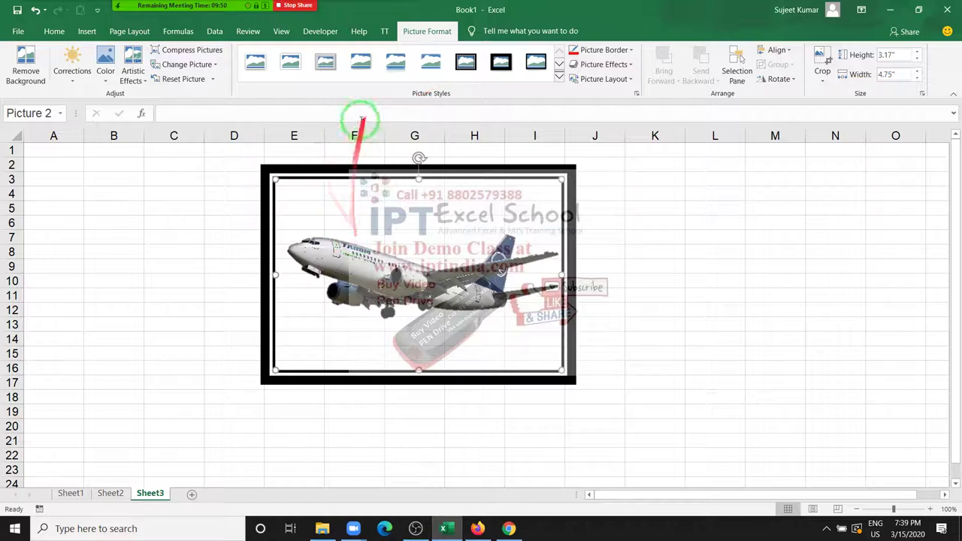
click(206, 67)
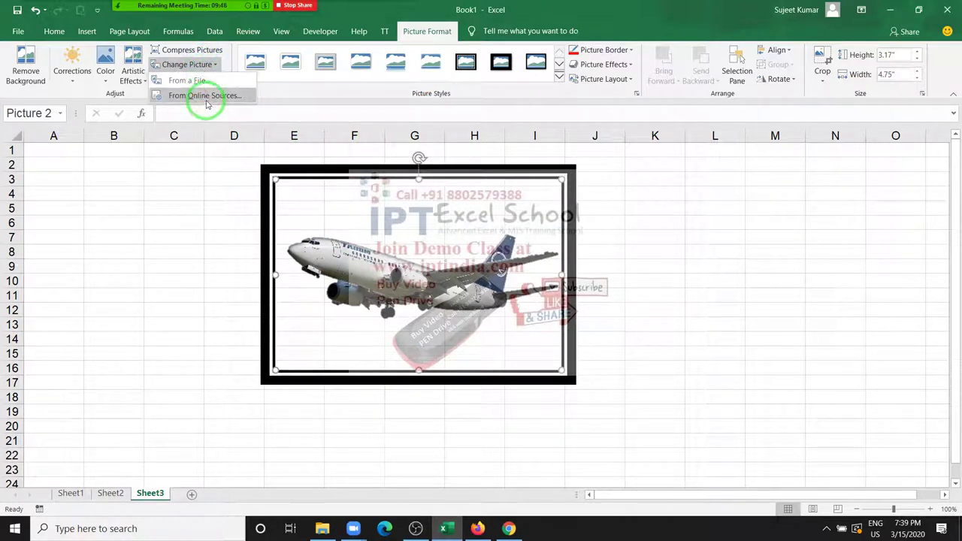
click(206, 97)
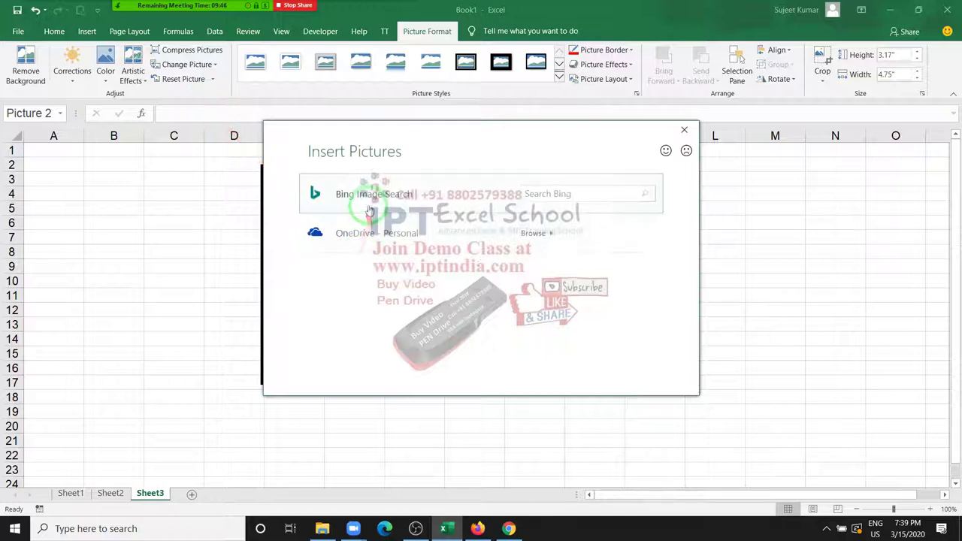
click(371, 202)
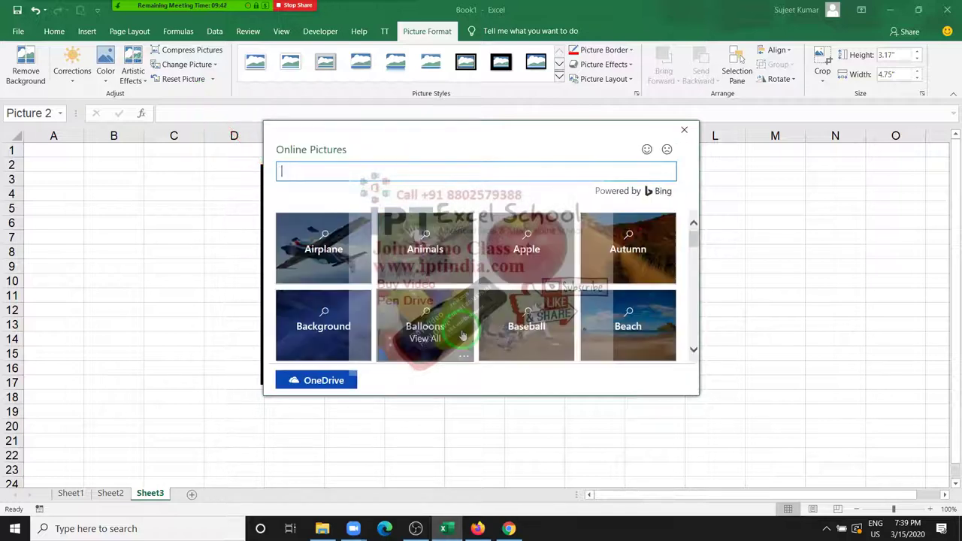
click(330, 260)
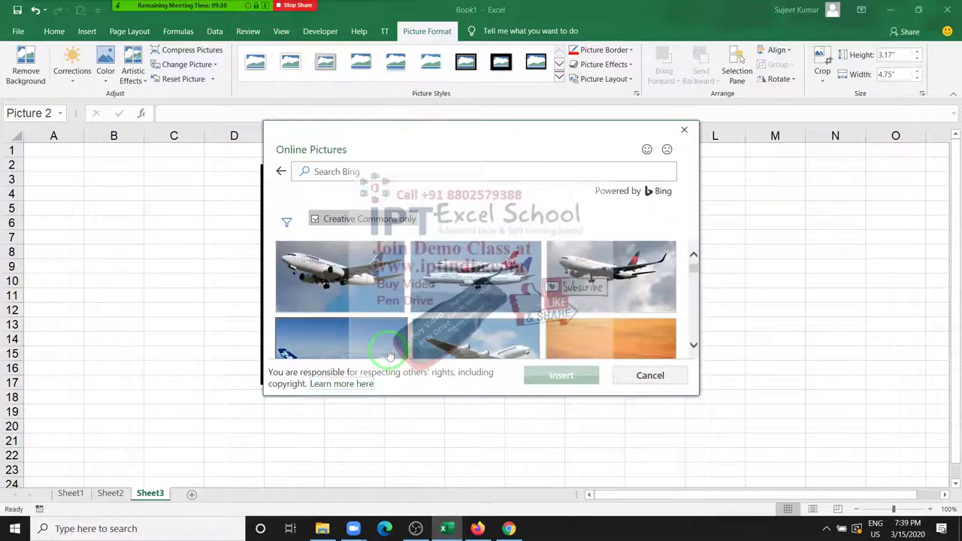
click(511, 353)
click(545, 376)
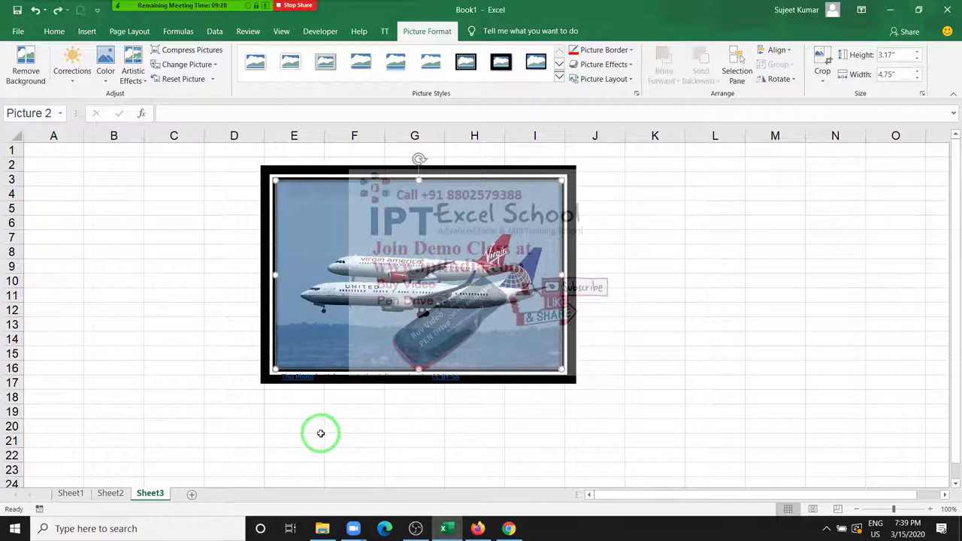
key(ctrl+z)
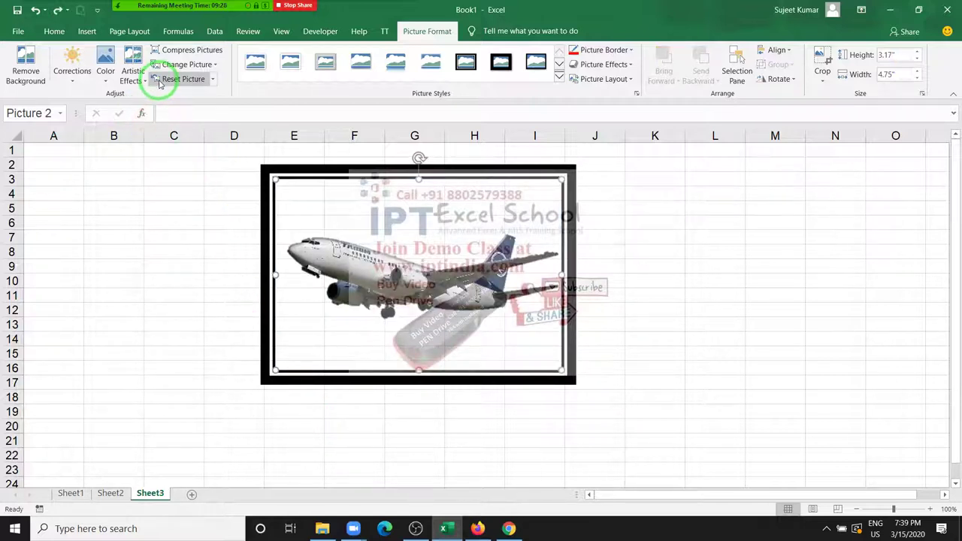
- Reset the airplane to its original unframed sky photo and move it over columns B–G
click(160, 82)
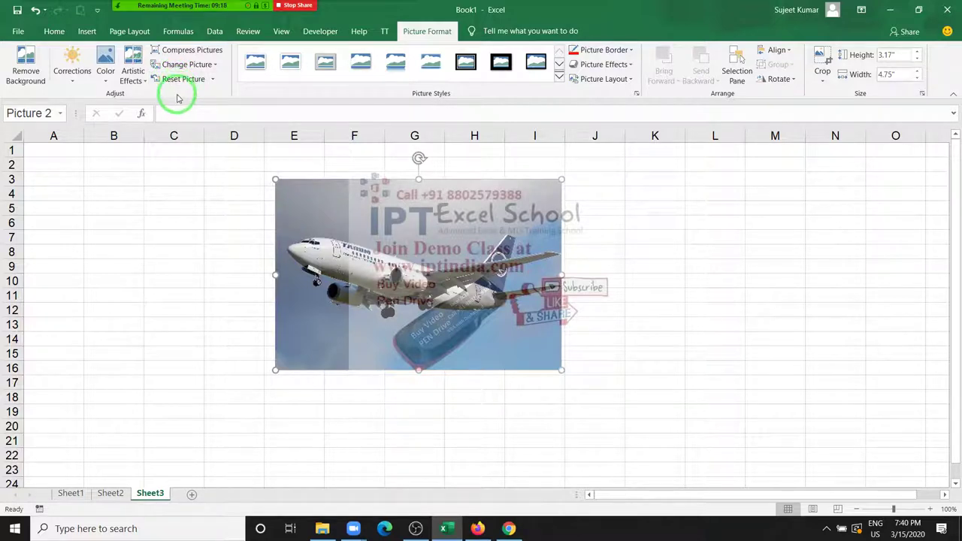
drag(460, 203, 299, 211)
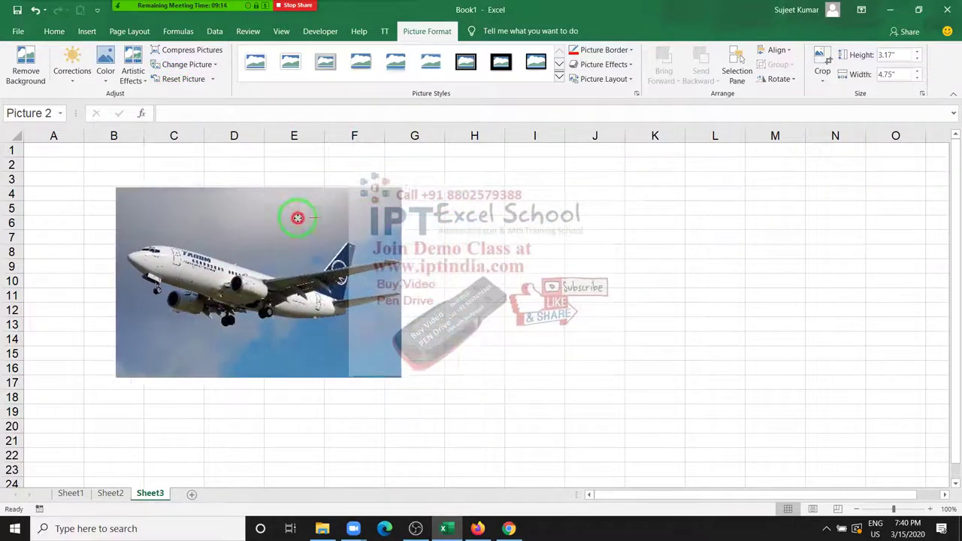
click(559, 77)
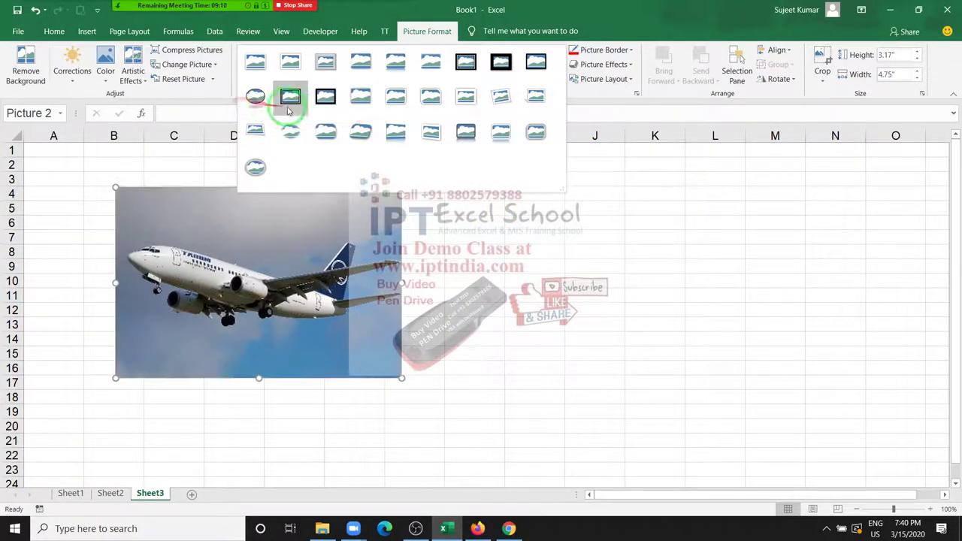
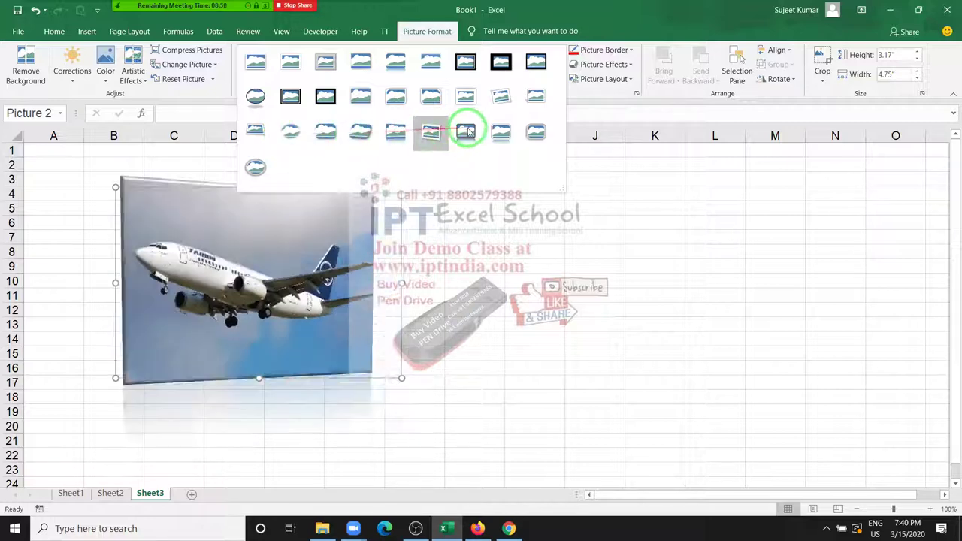
- Give the airplane picture a flat style, trying red, 3 pt and dashed outlines
click(588, 219)
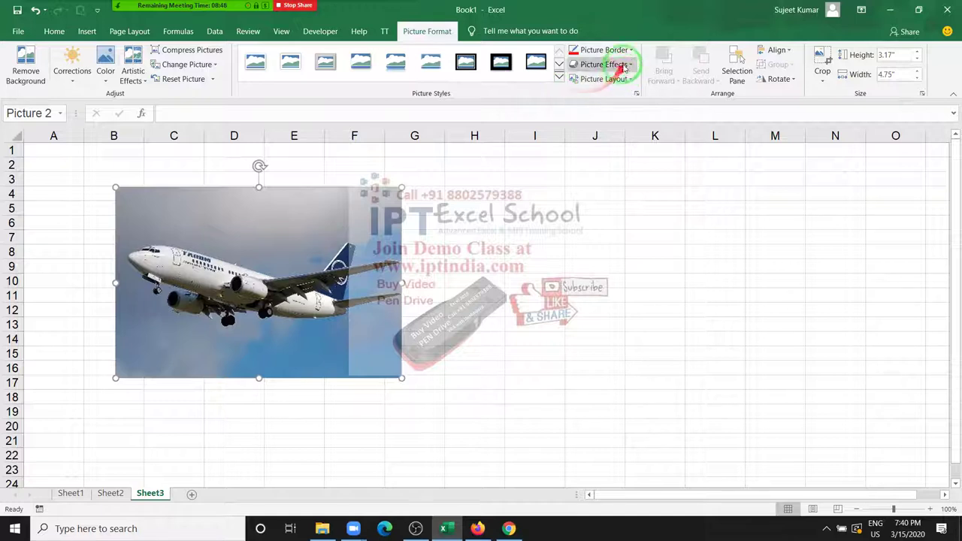
click(628, 51)
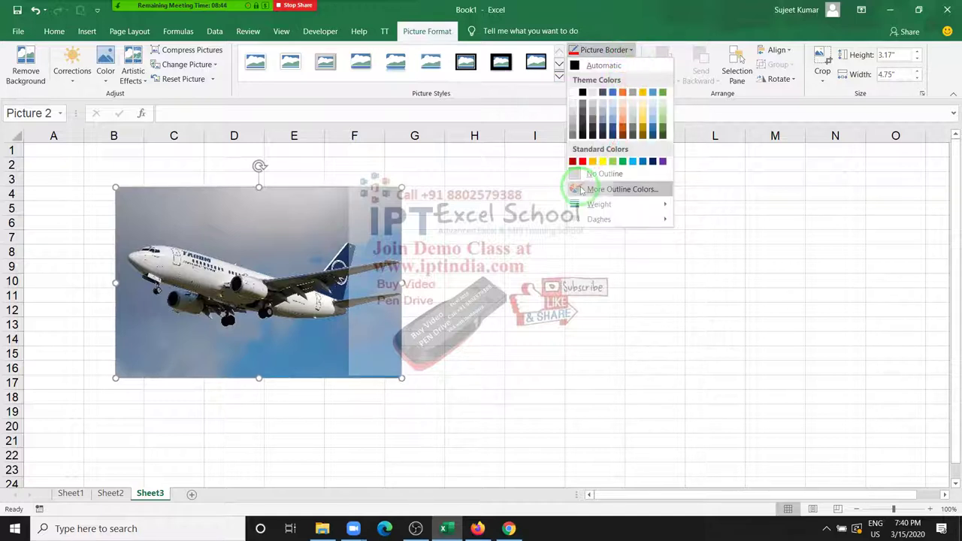
click(583, 161)
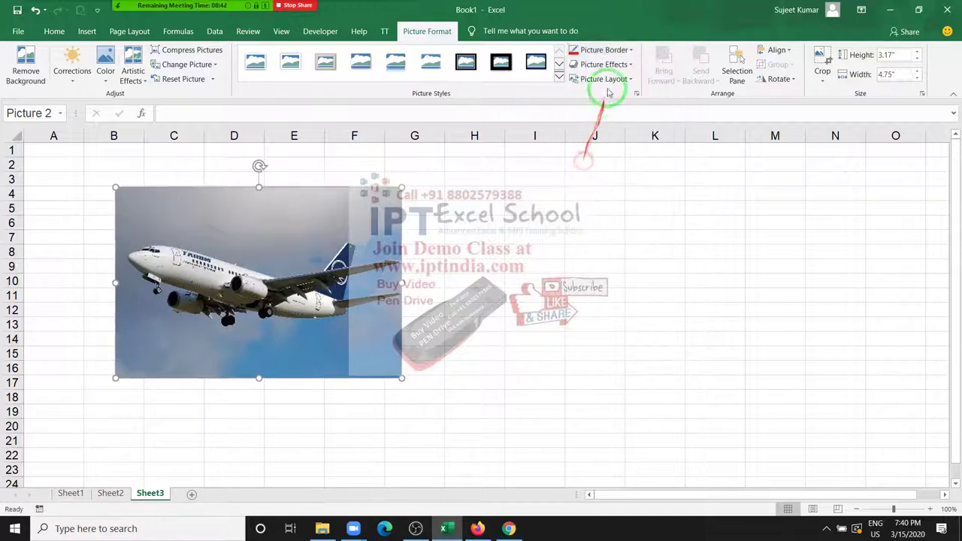
click(605, 50)
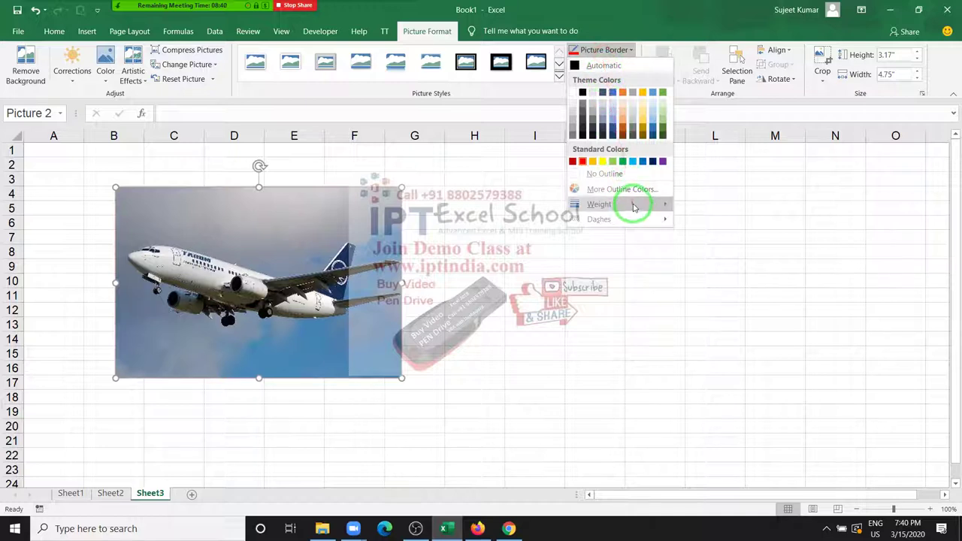
mouse_move(635, 204)
click(734, 283)
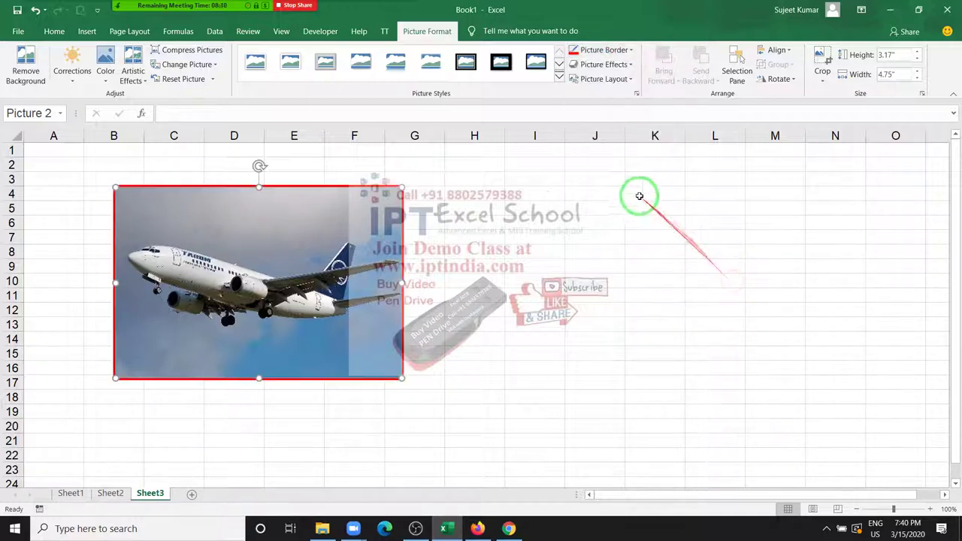
click(605, 50)
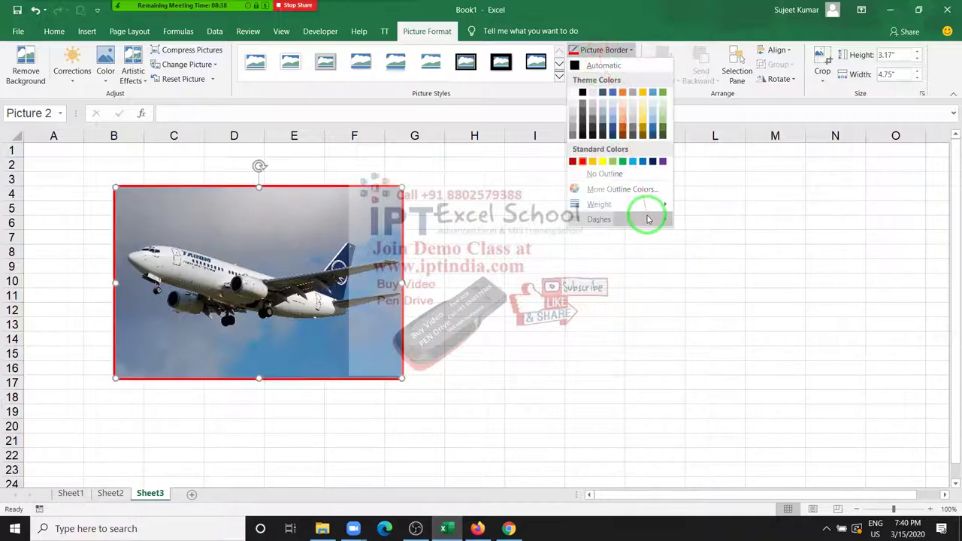
mouse_move(661, 218)
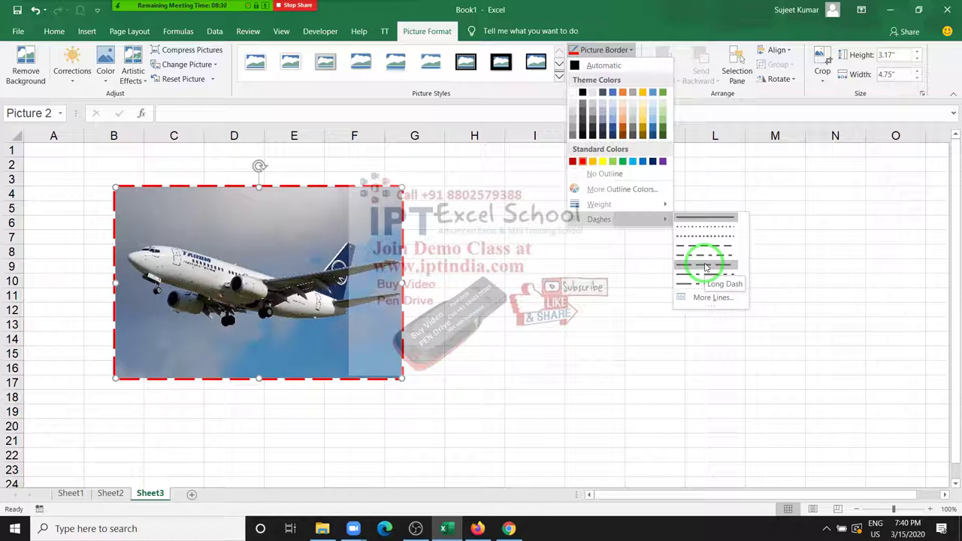
click(617, 176)
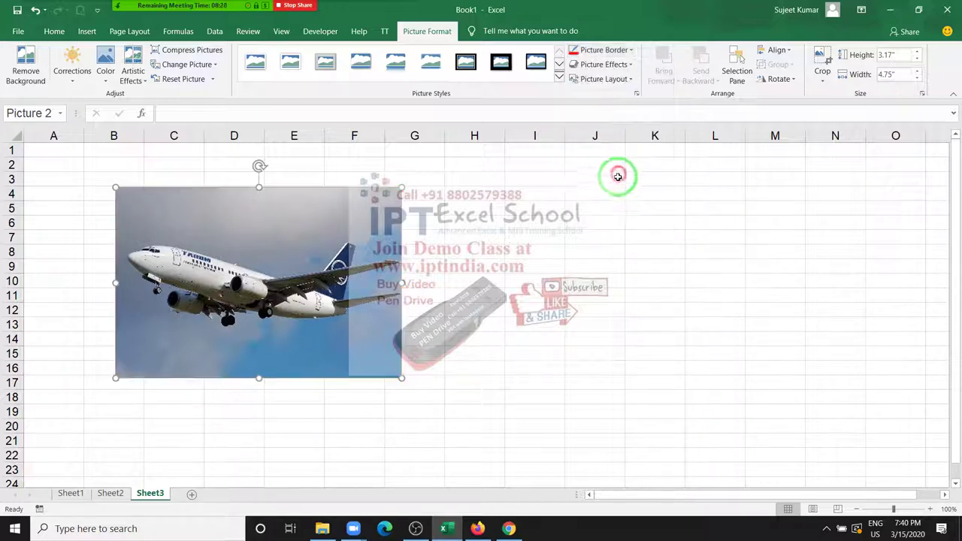
click(593, 66)
click(604, 90)
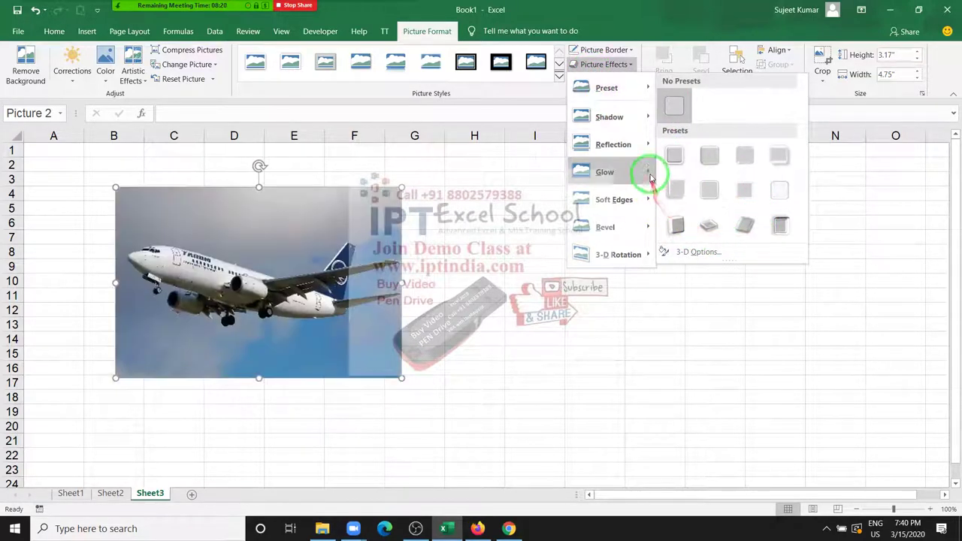
click(623, 120)
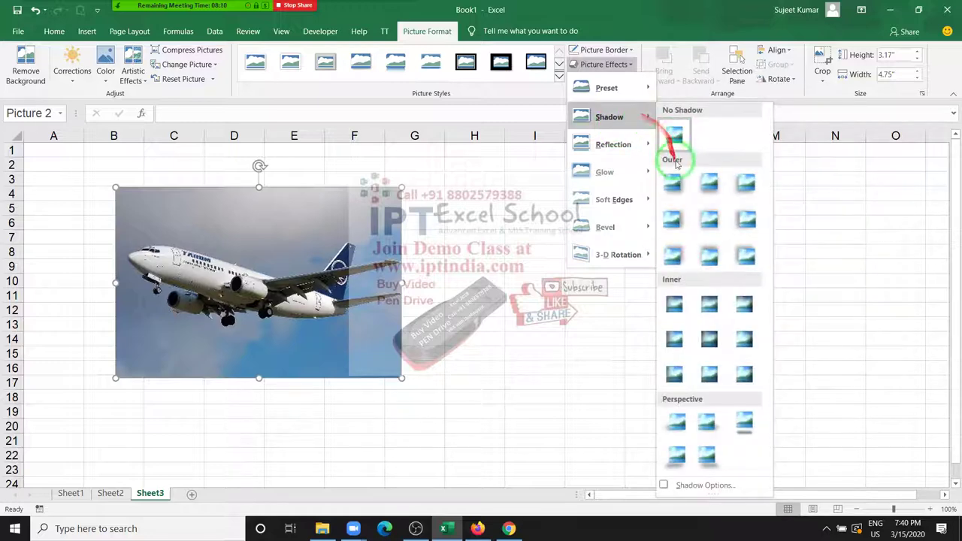
drag(707, 192, 620, 223)
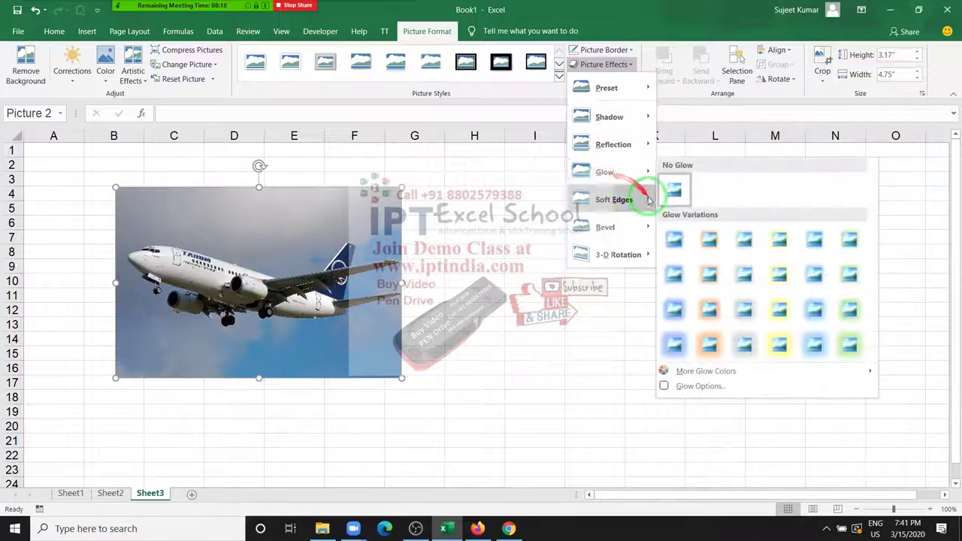
mouse_move(608, 172)
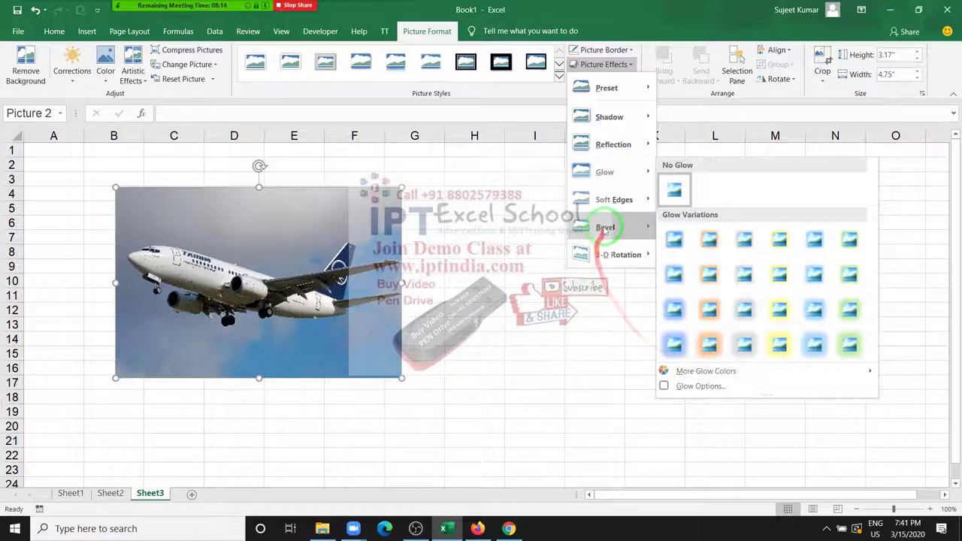
mouse_move(623, 254)
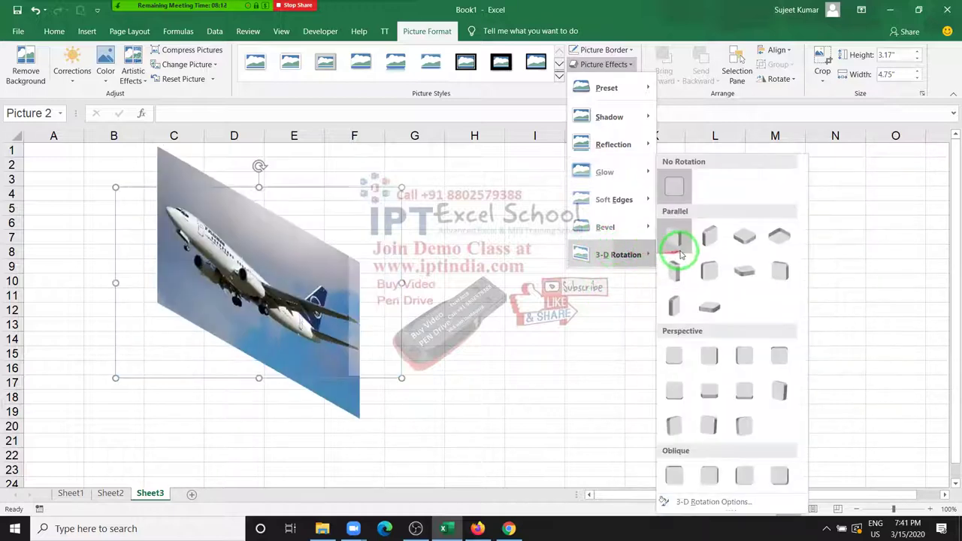
drag(674, 350, 676, 417)
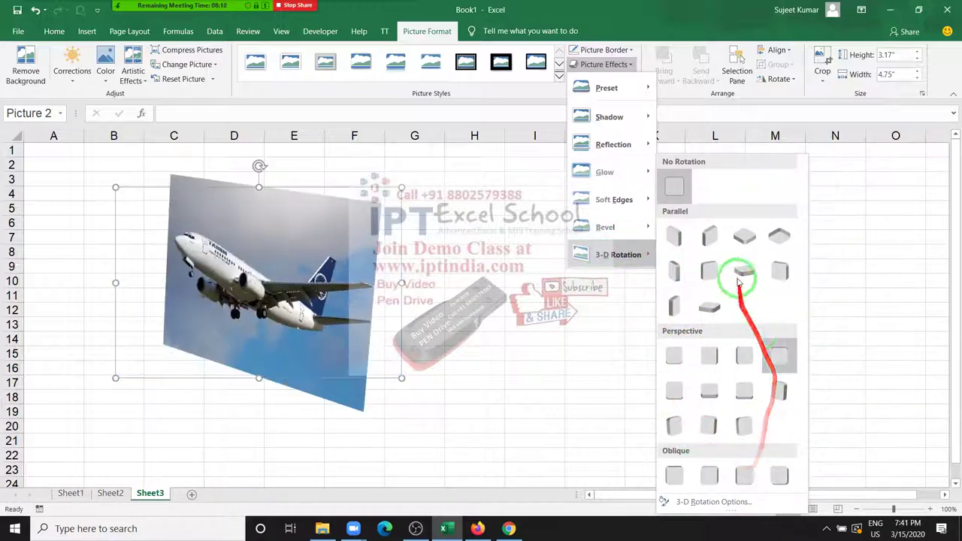
click(258, 204)
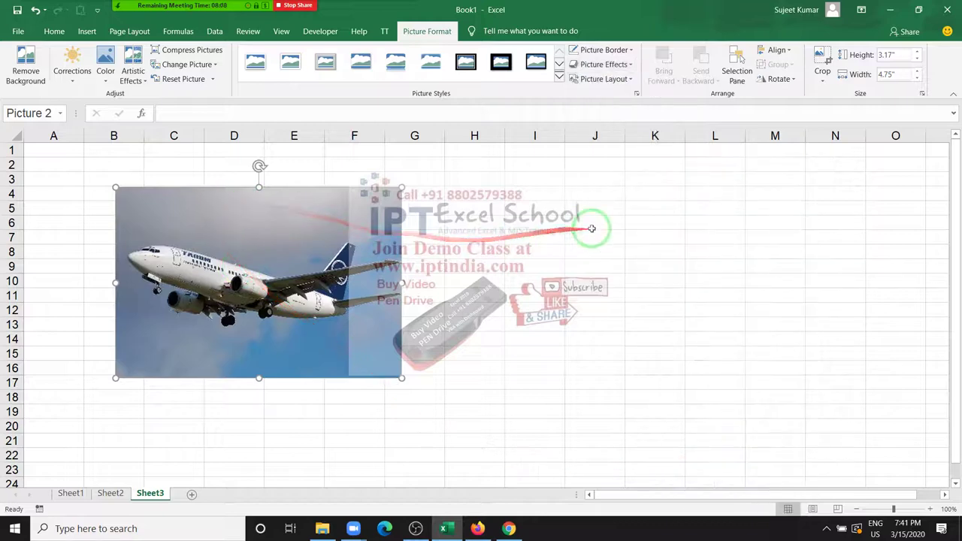
- Move the airplane picture up-left and shrink it from the corner handle
drag(273, 226, 226, 209)
click(226, 209)
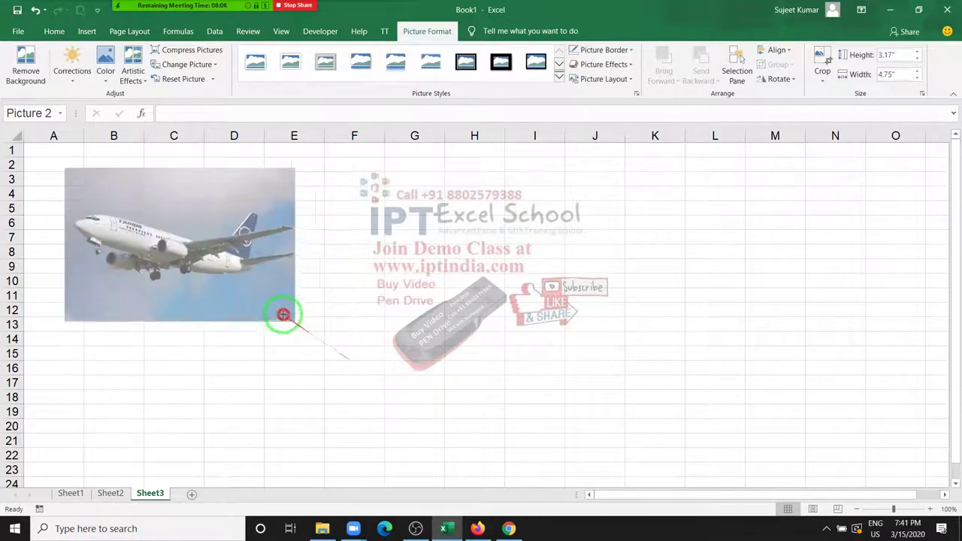
drag(351, 359, 262, 299)
click(326, 279)
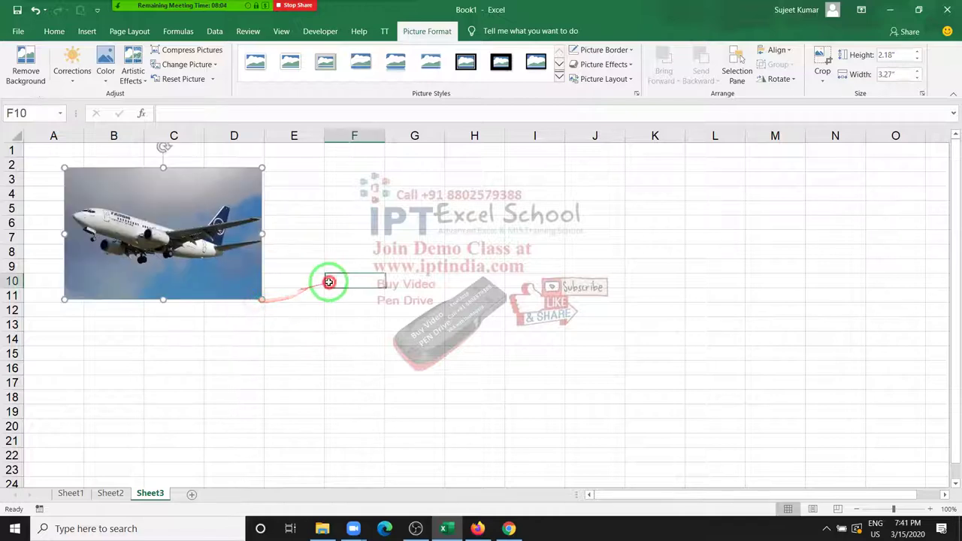
click(246, 260)
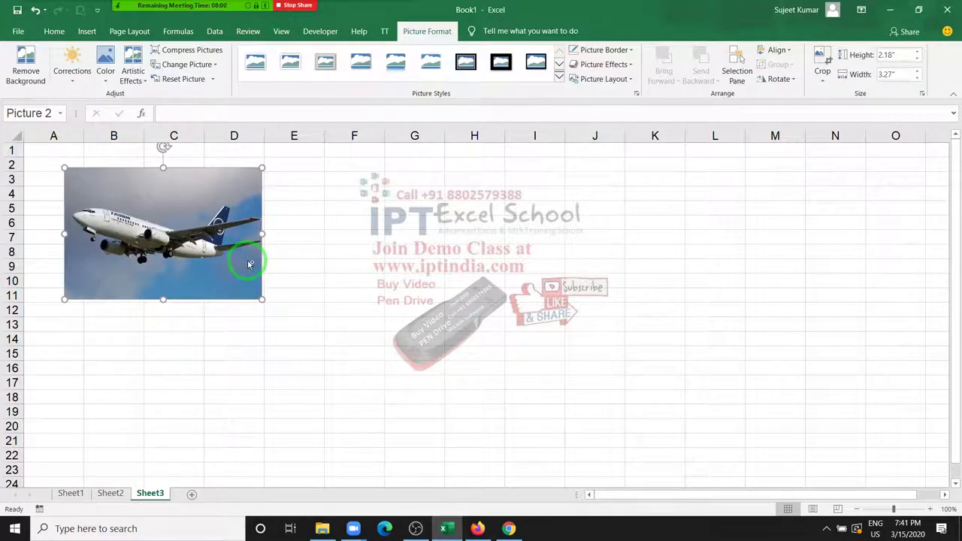
- Ctrl-drag two copies of the picture into columns E–H and J–L
drag(249, 264, 471, 266)
mouse_move(404, 282)
mouse_down()
mouse_move(658, 279)
mouse_move(649, 275)
mouse_up()
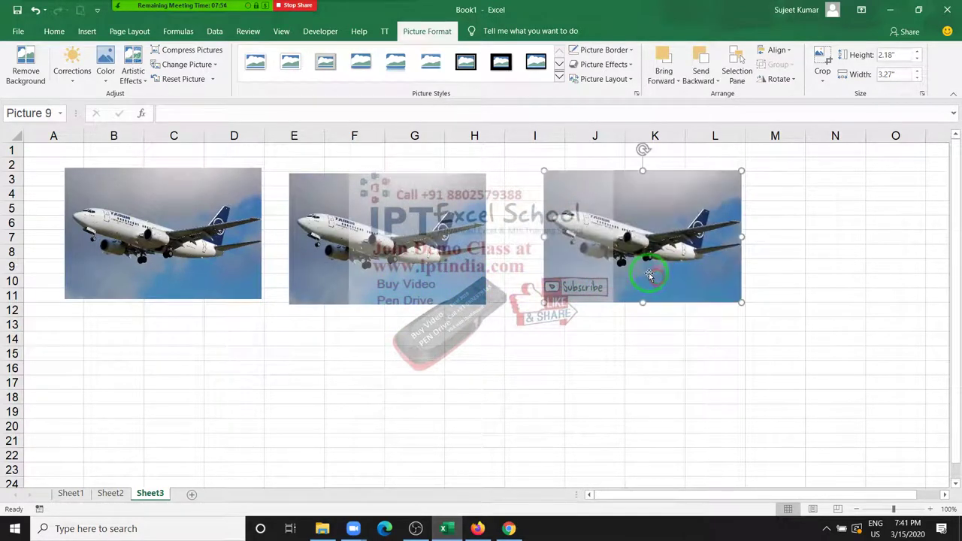
click(496, 339)
- Overlap two copies to try Bring Forward and Send Backward, then respace the row
drag(375, 255, 232, 246)
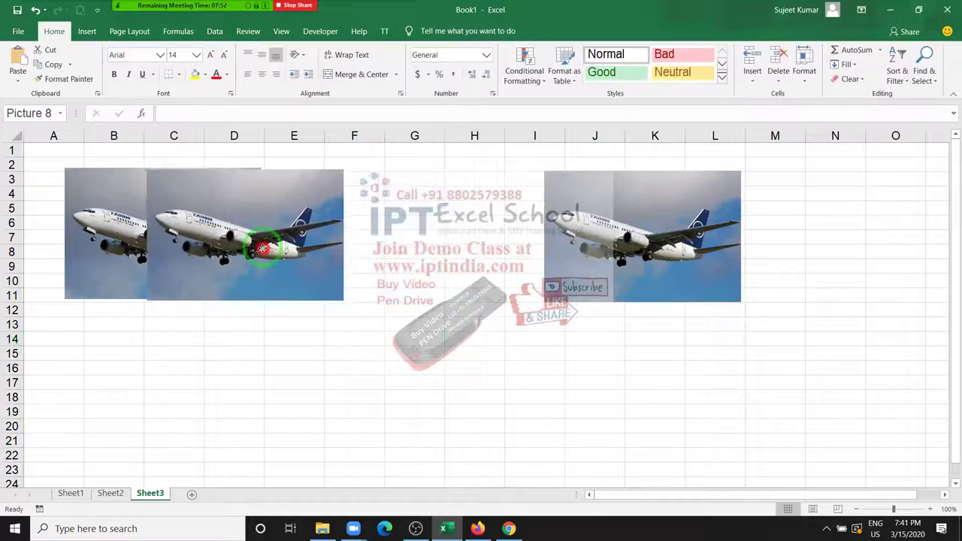
click(108, 269)
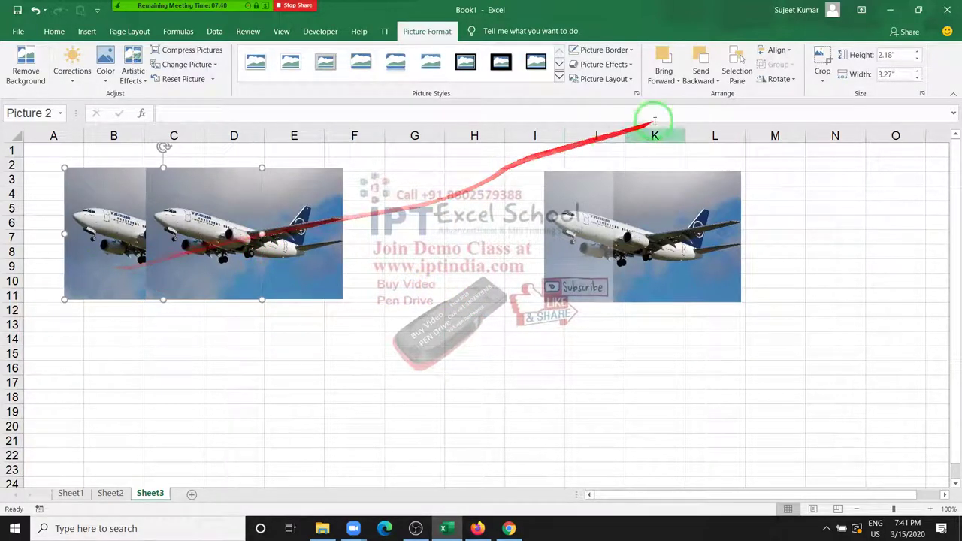
click(663, 60)
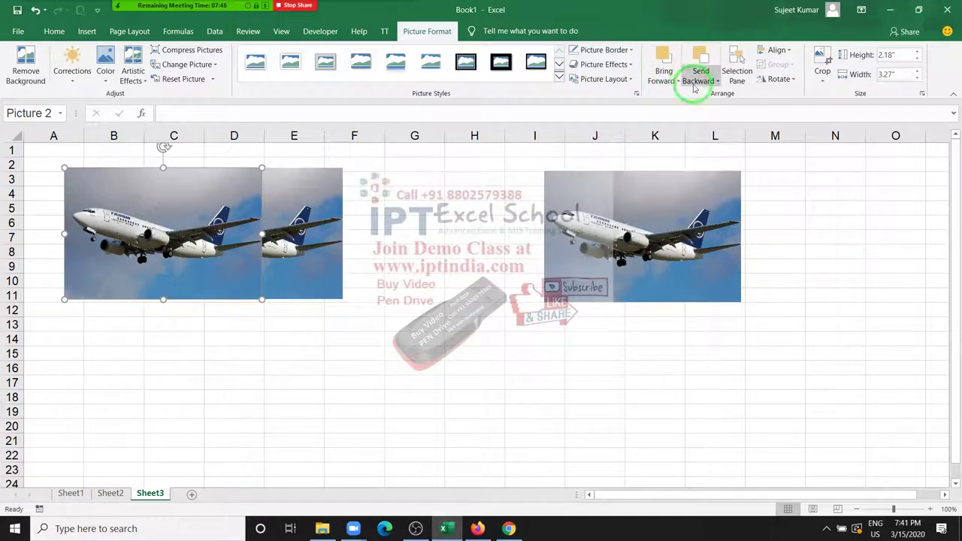
click(692, 68)
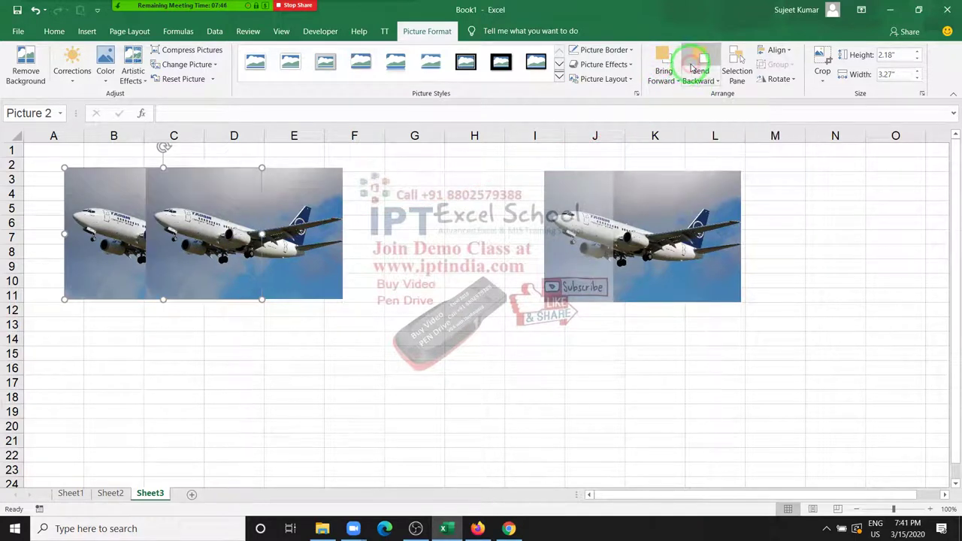
click(300, 226)
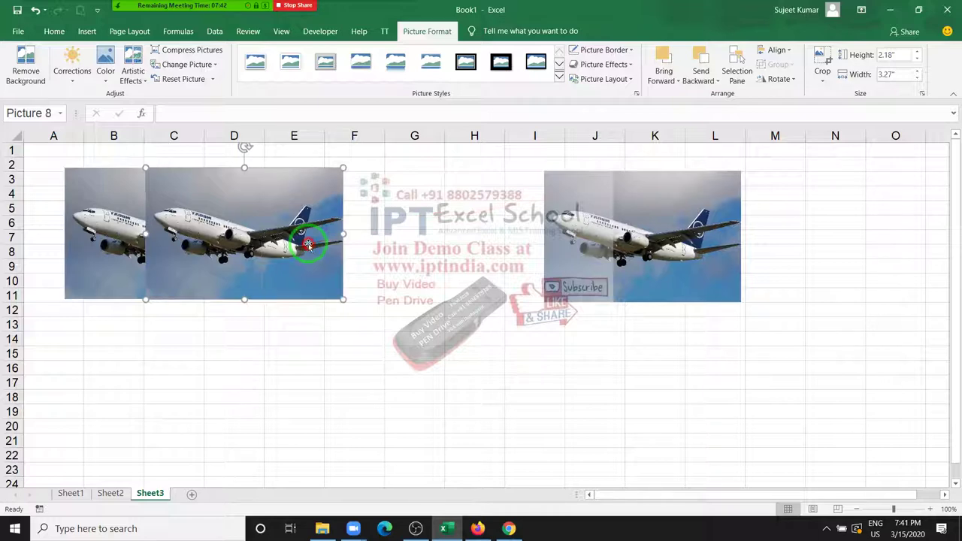
drag(301, 226, 439, 228)
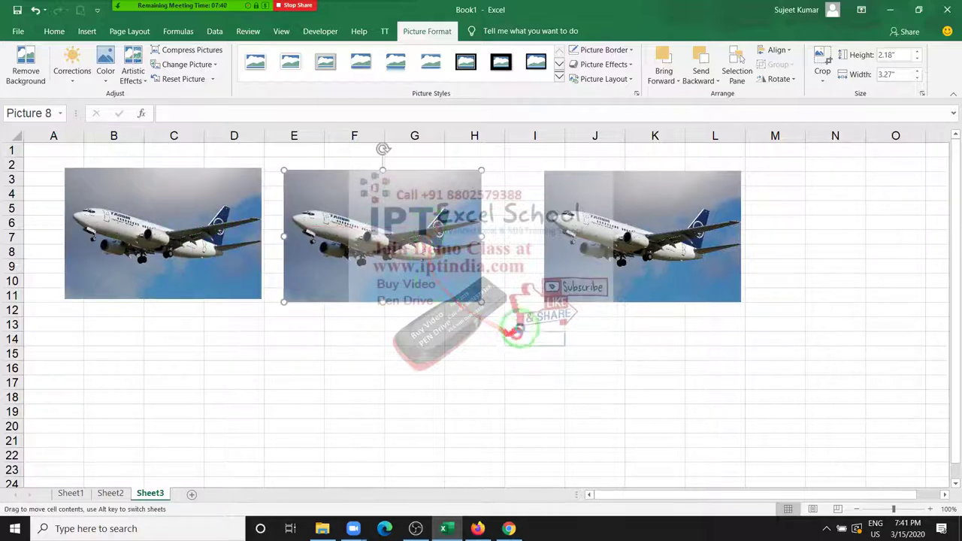
click(534, 338)
drag(582, 264, 565, 266)
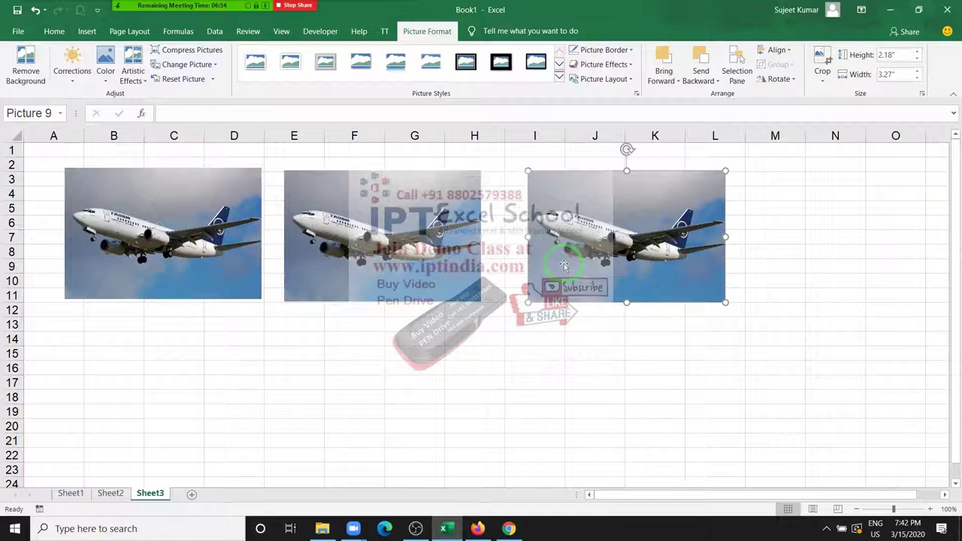
- In the Selection pane, hide each of the three airplane pictures and show them again
click(737, 71)
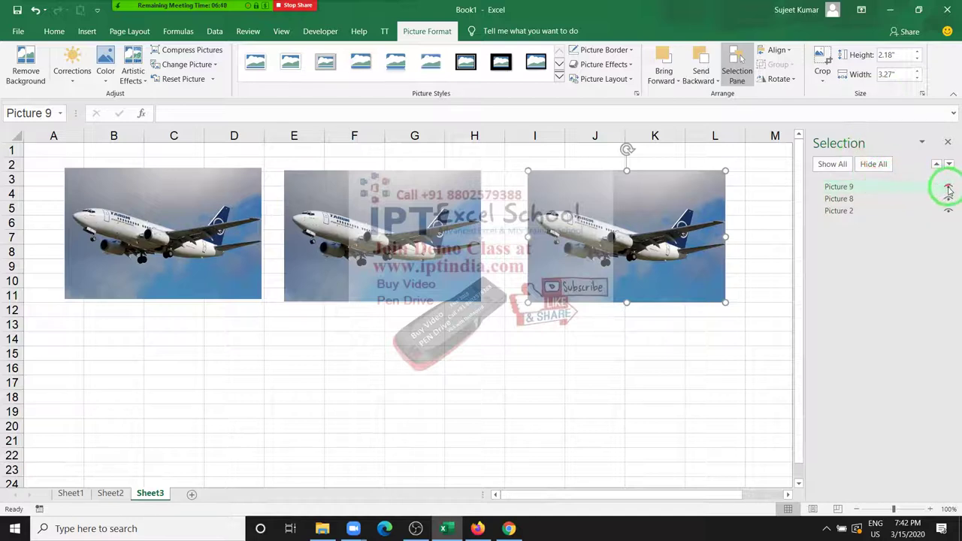
click(948, 187)
click(945, 200)
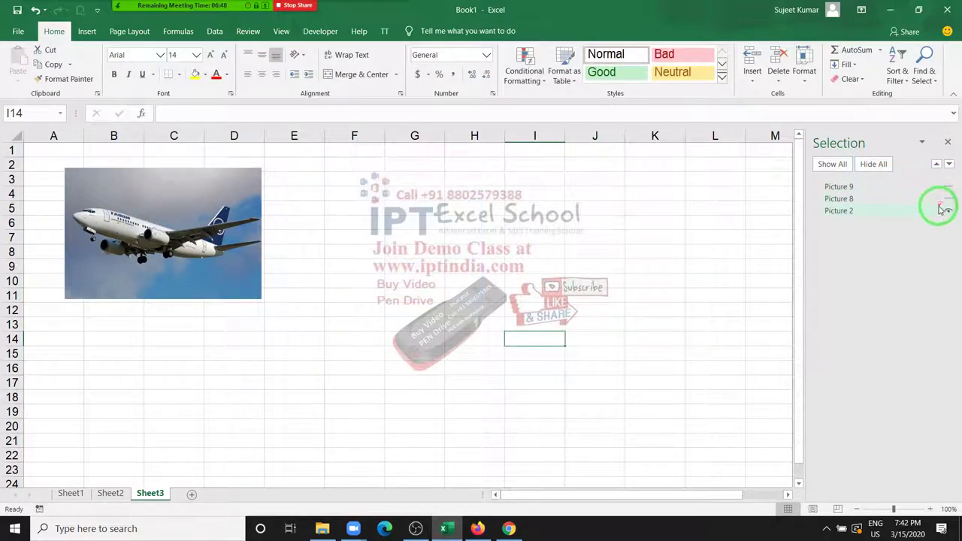
click(945, 211)
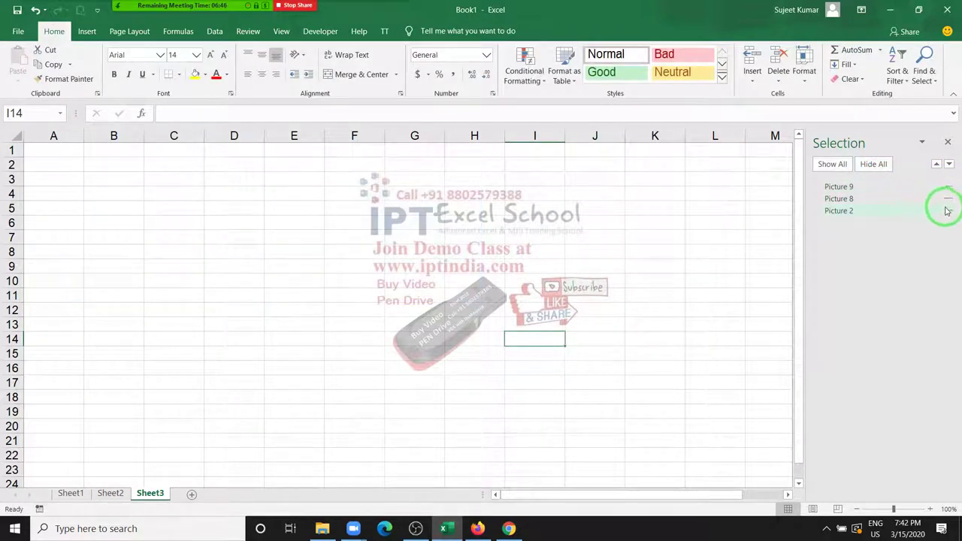
click(947, 211)
click(947, 200)
click(948, 188)
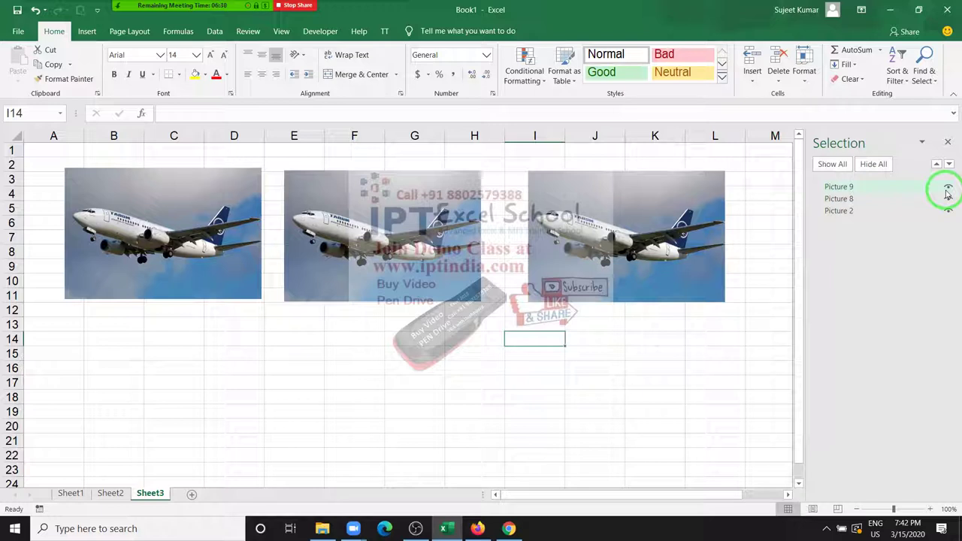
- Close the meeting participants list and the Selection pane
mouse_move(181, 7)
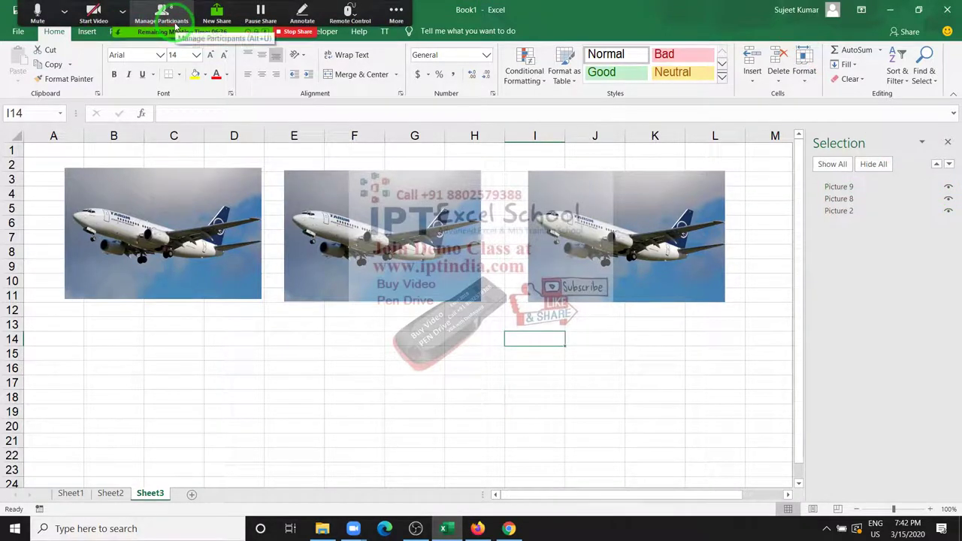
click(176, 26)
mouse_move(878, 234)
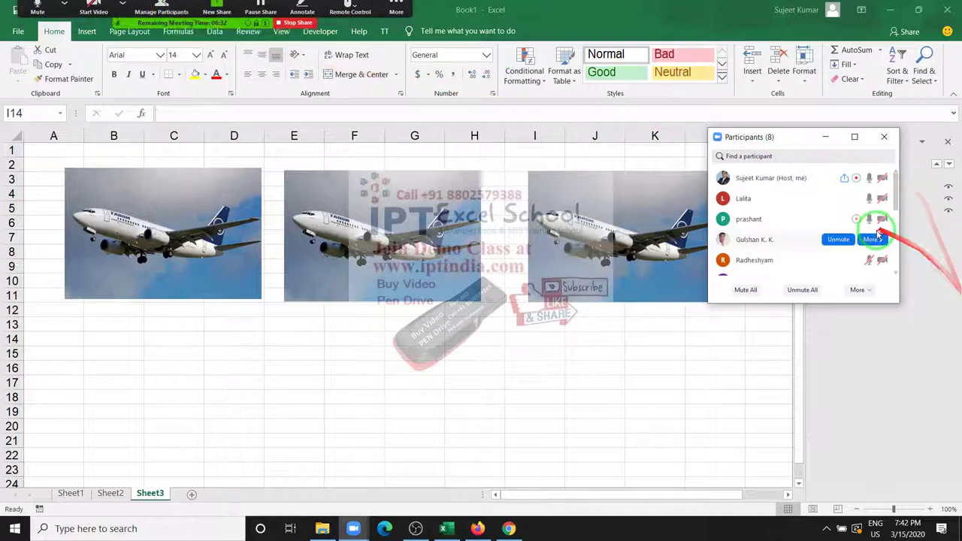
scroll(879, 239, down, 1)
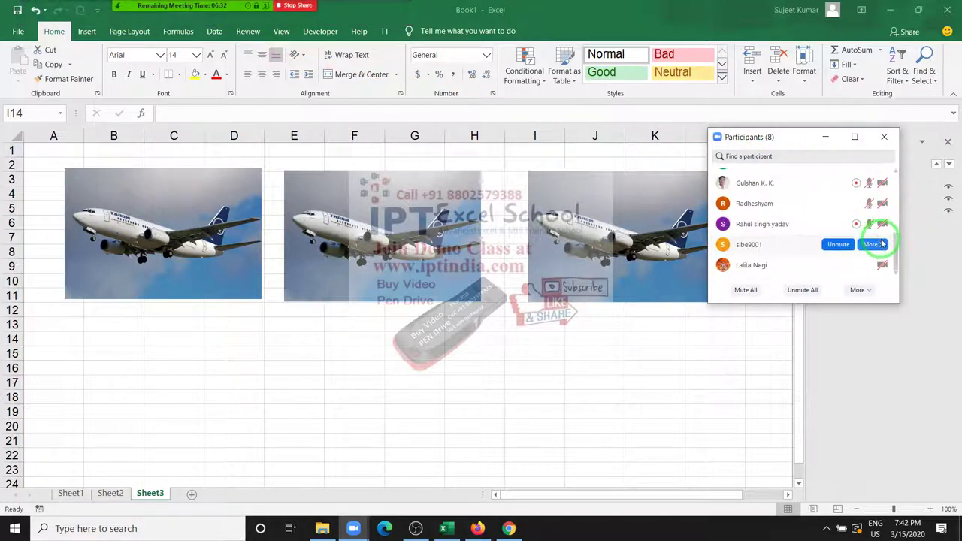
click(884, 137)
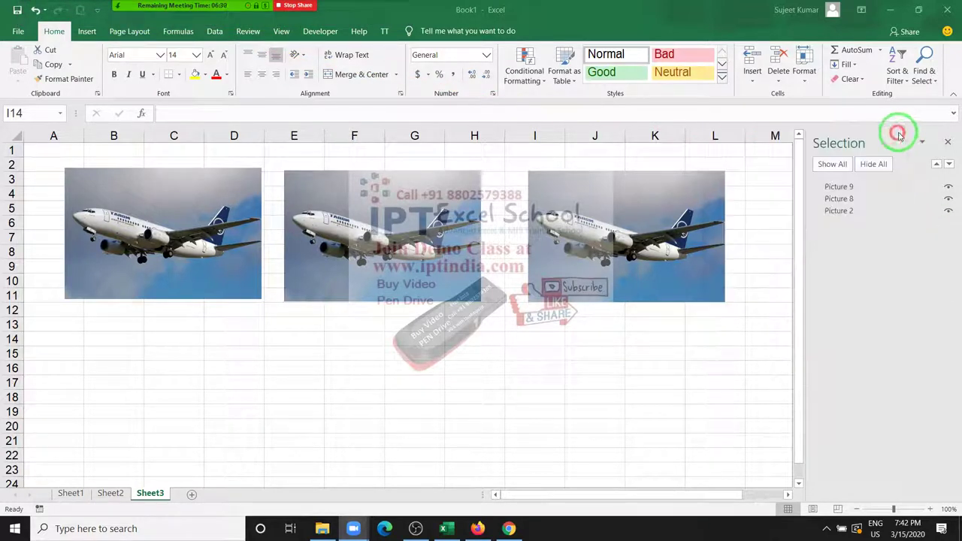
click(948, 142)
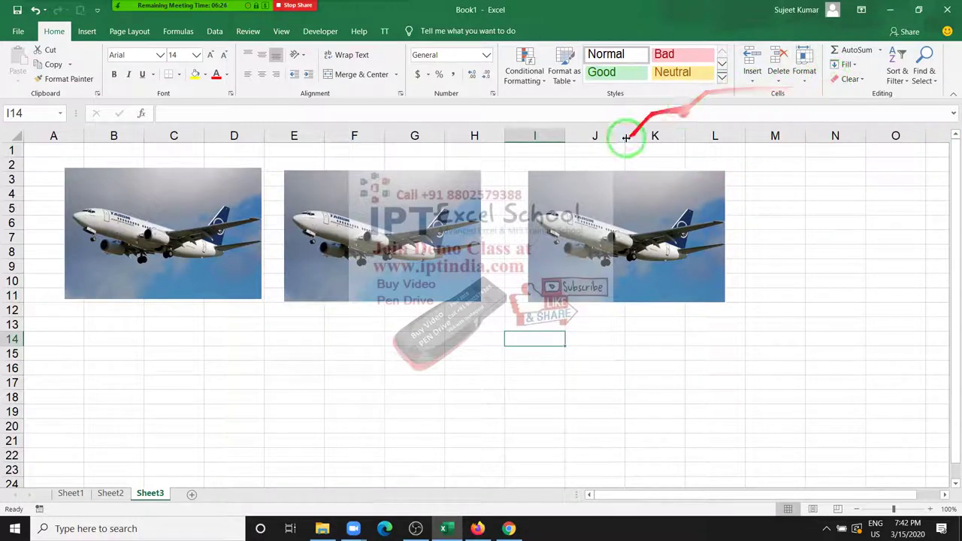
- Drag the right picture further right, the left to the sheet edge, the middle lower
click(642, 260)
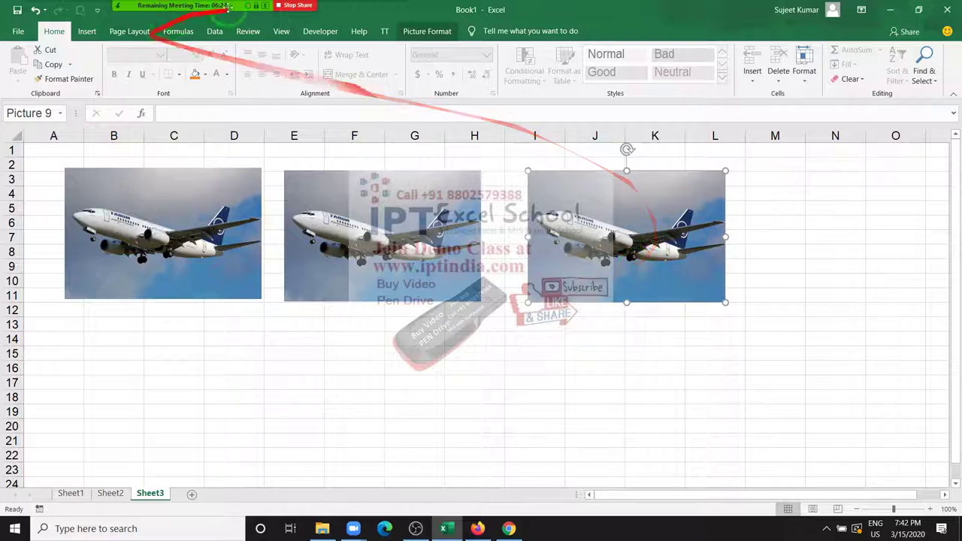
click(441, 30)
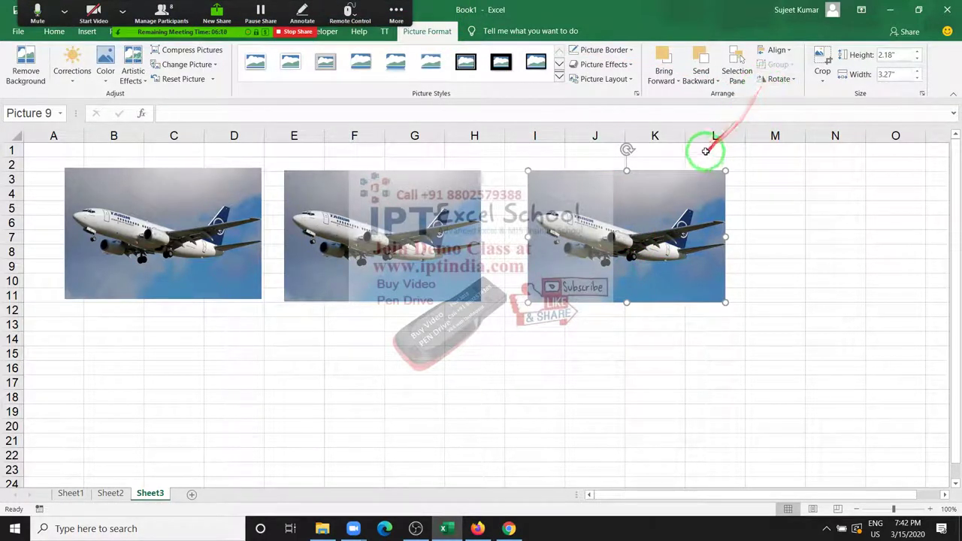
drag(625, 201, 677, 198)
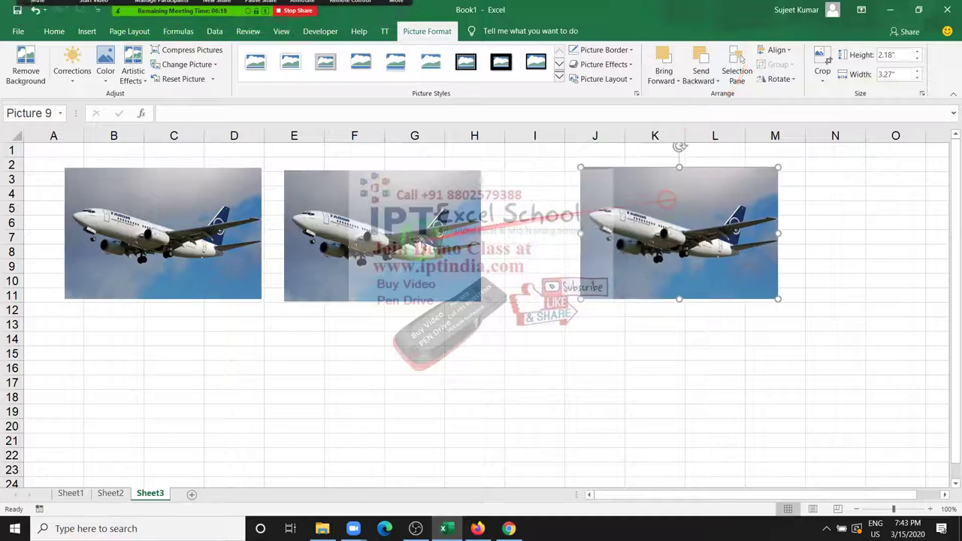
drag(315, 238, 317, 268)
drag(255, 267, 215, 273)
drag(291, 265, 318, 337)
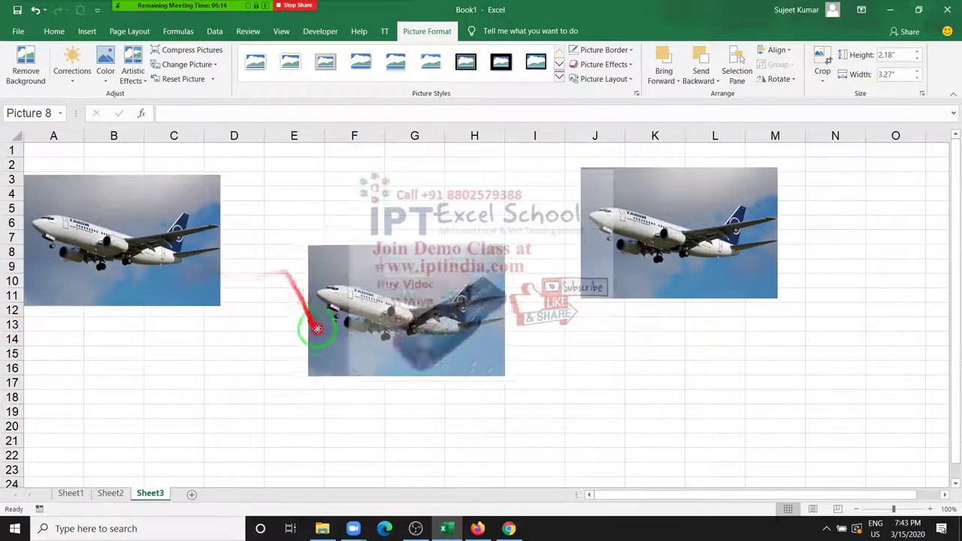
click(151, 272)
- Select all three pictures, try Align Left and Align Top, then undo
ctrl+click(500, 320)
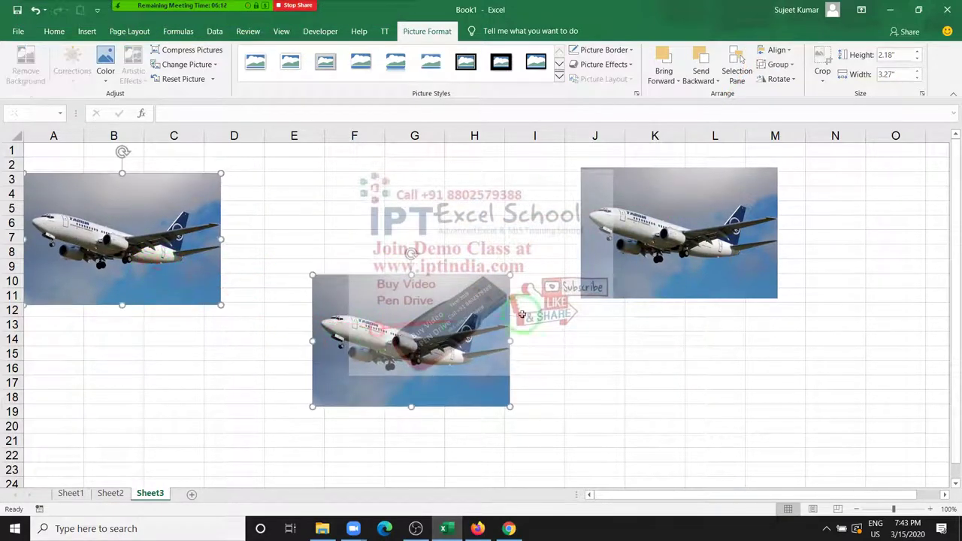
ctrl+click(639, 293)
click(776, 50)
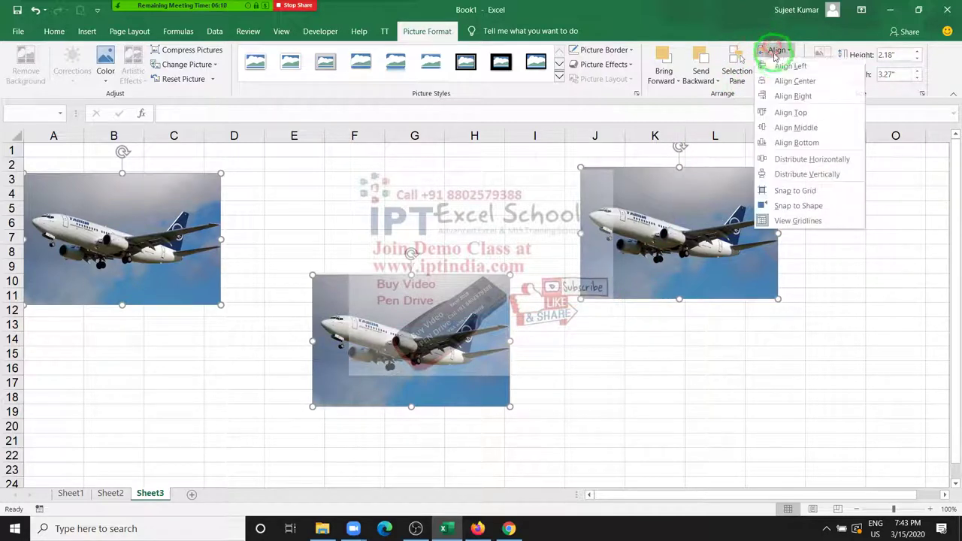
click(776, 66)
click(775, 49)
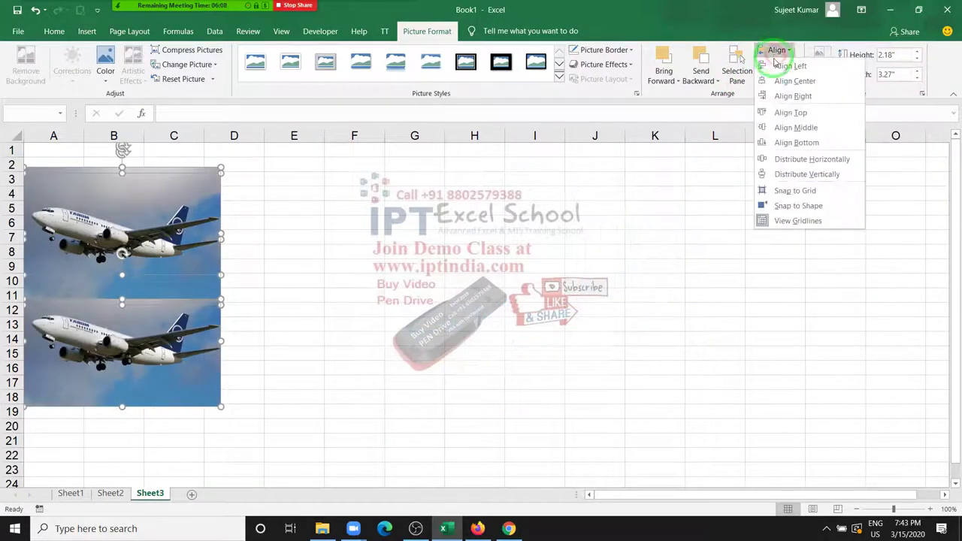
click(778, 79)
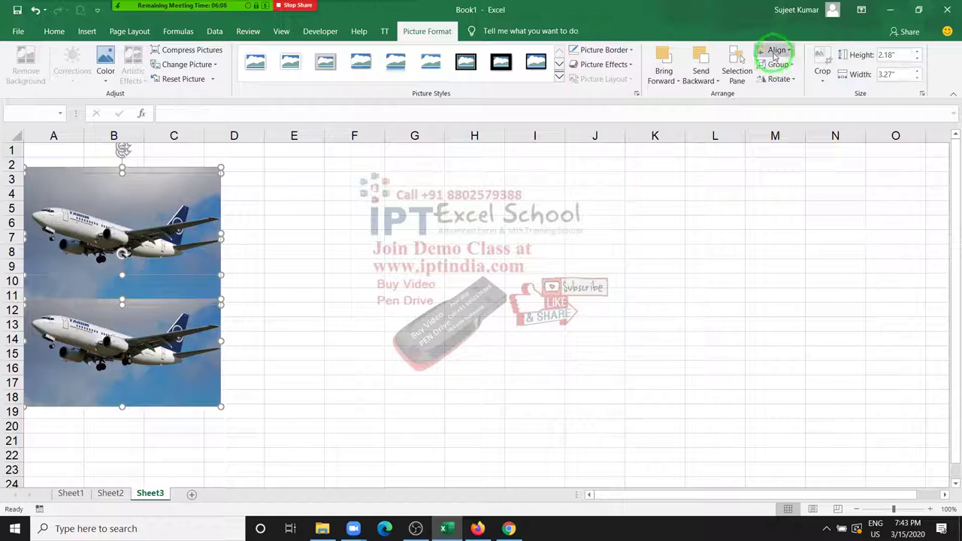
click(776, 50)
click(781, 113)
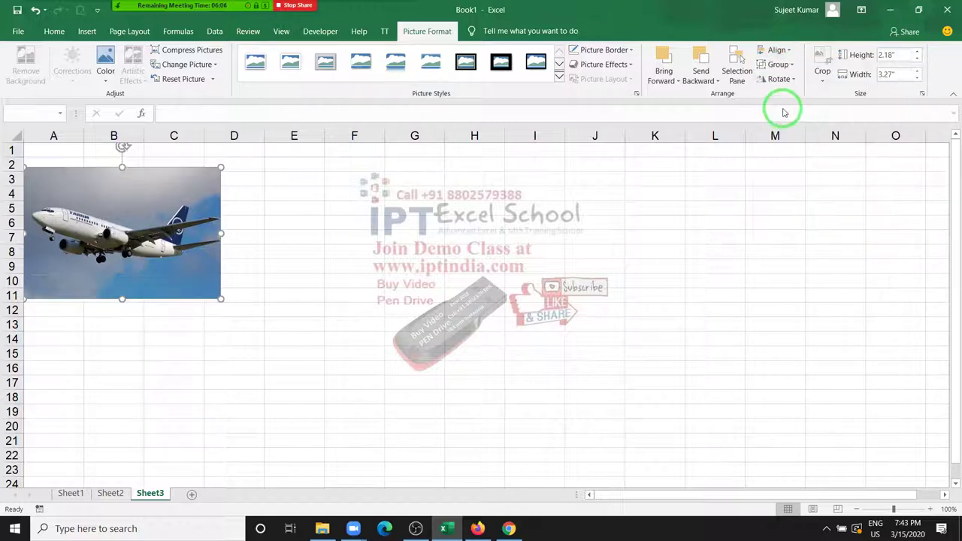
key(ctrl+z)
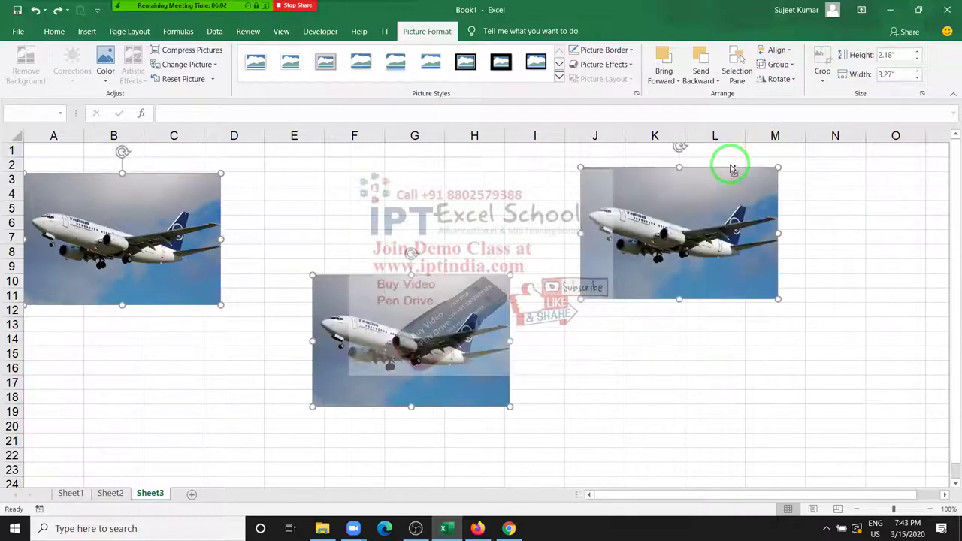
- Align the three pictures to the top and distribute them horizontally
click(776, 50)
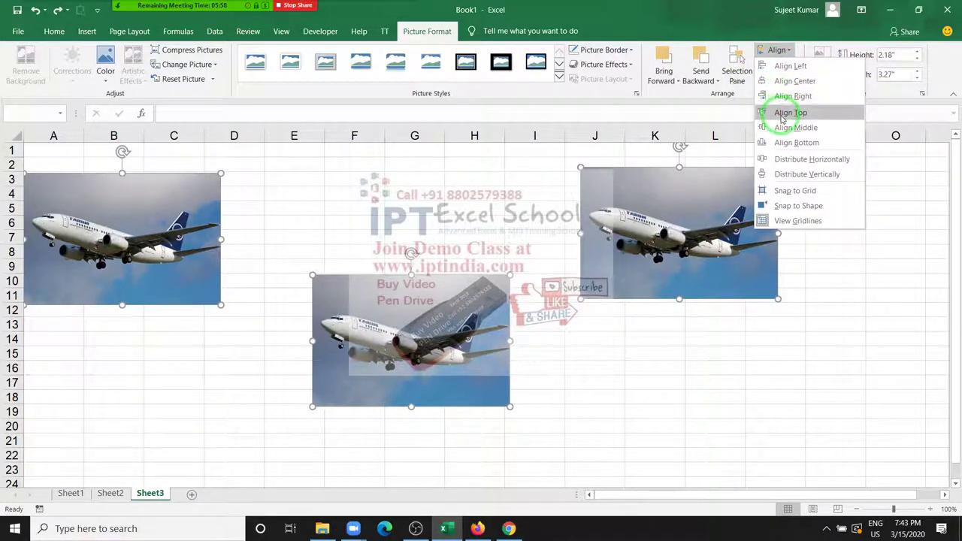
click(780, 114)
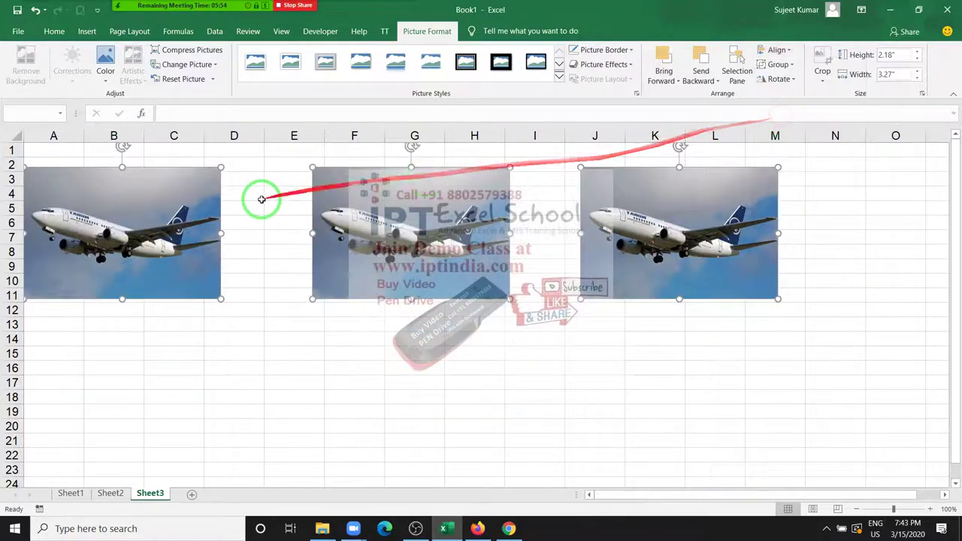
click(776, 50)
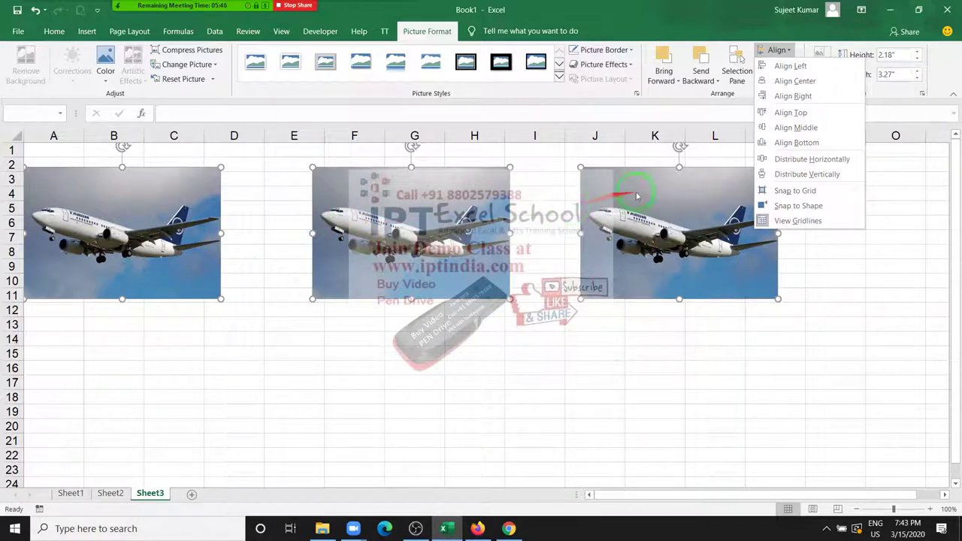
click(796, 159)
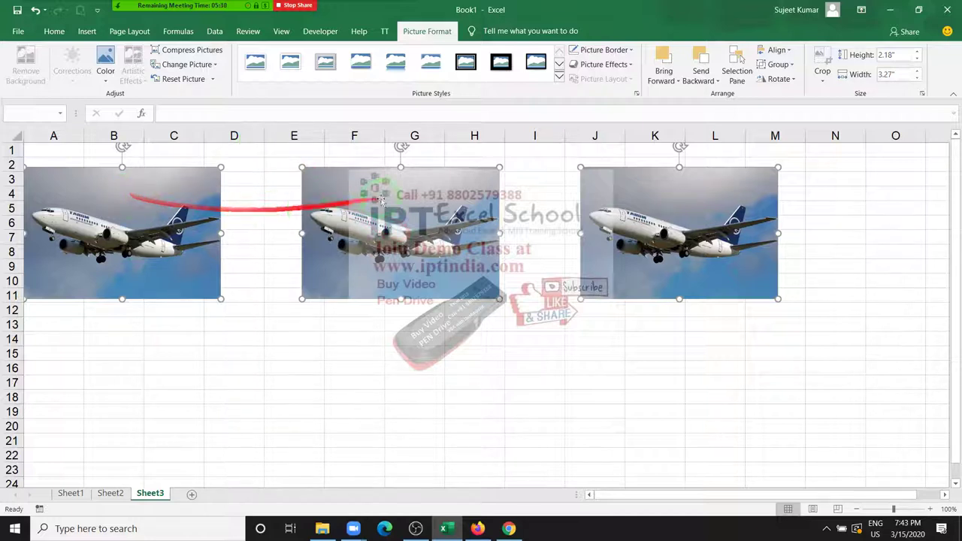
- Group the three pictures into Group 10 and drag it down about one row
click(773, 65)
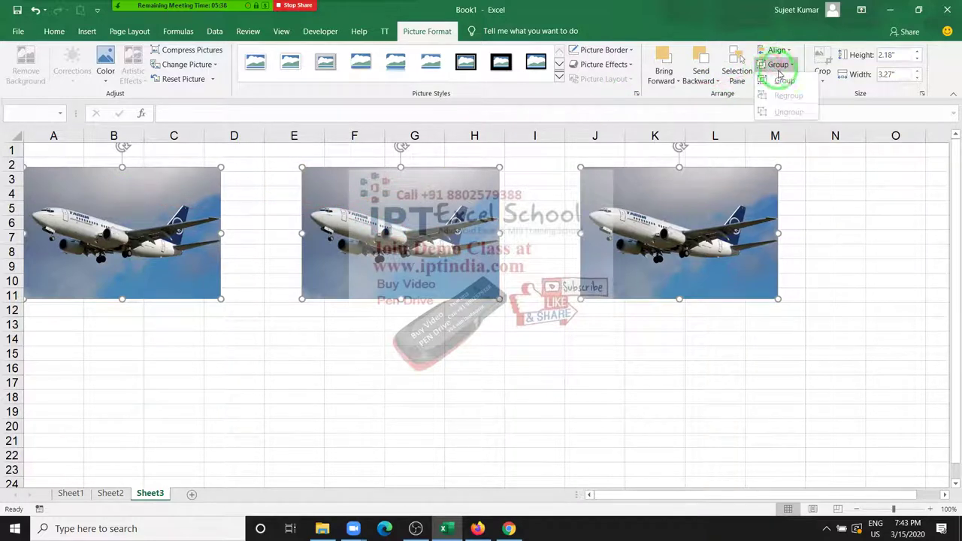
click(781, 80)
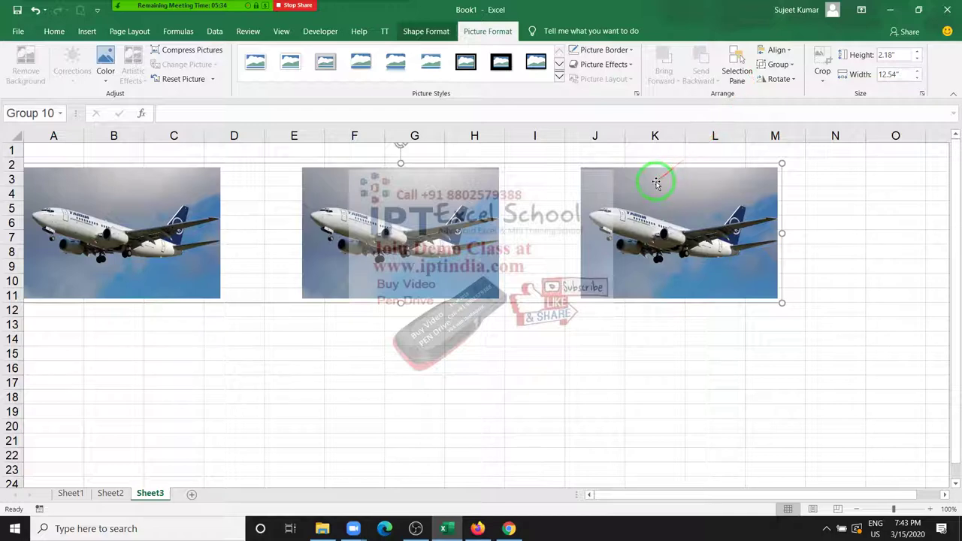
drag(654, 182, 658, 198)
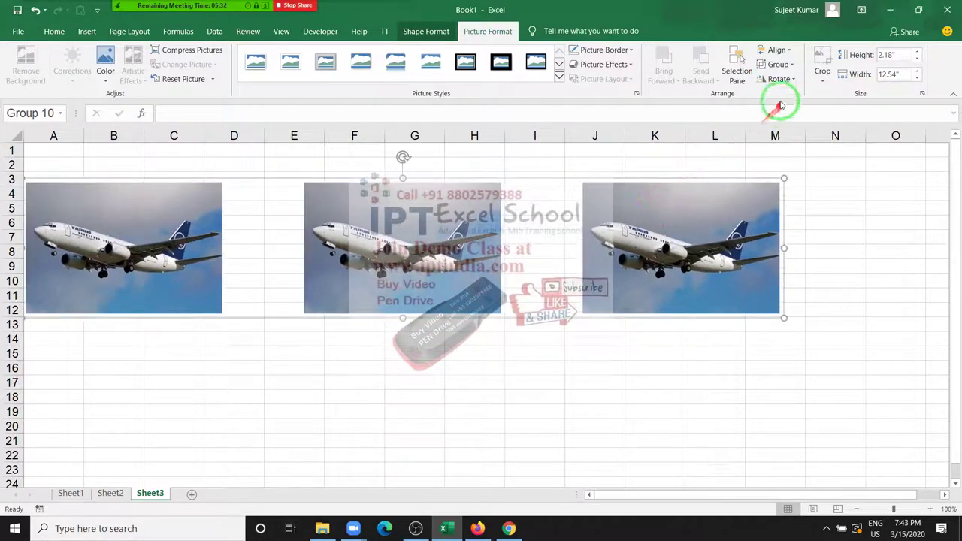
click(789, 79)
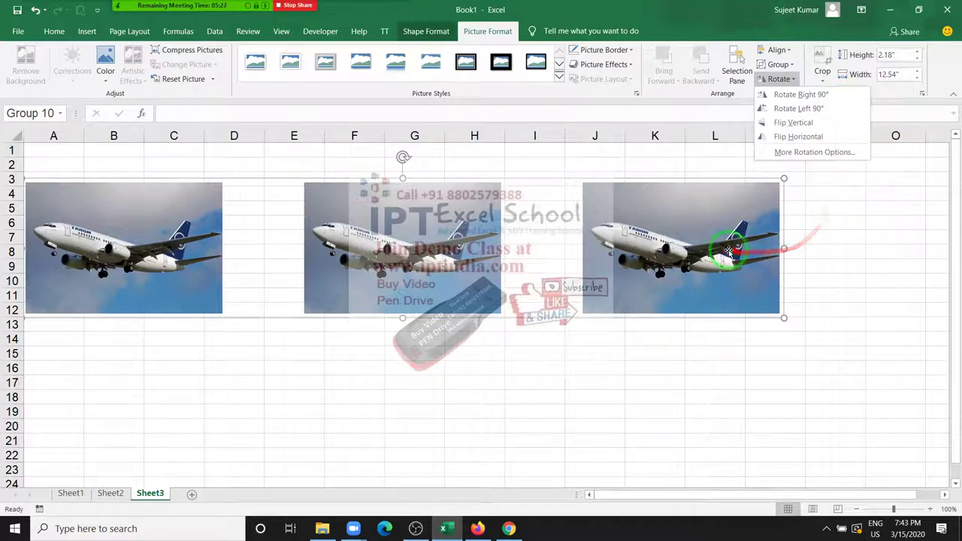
click(835, 95)
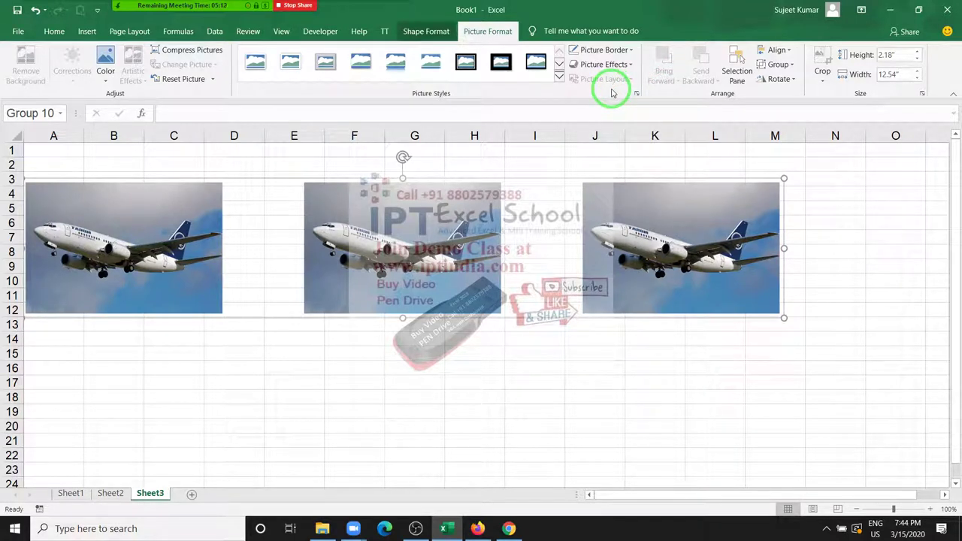
- Add Sheet4 and draw a heart shape from about D4 to F14
click(192, 495)
click(87, 30)
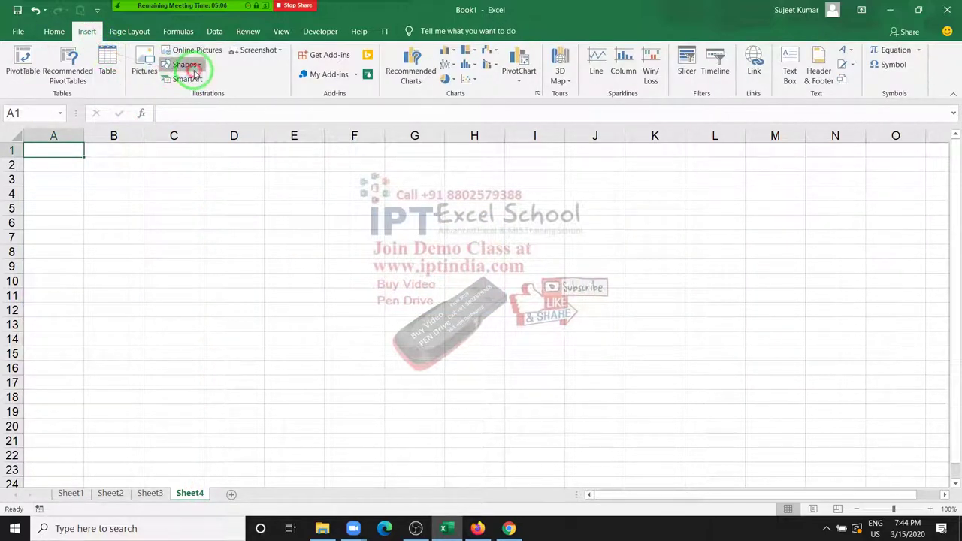
click(192, 66)
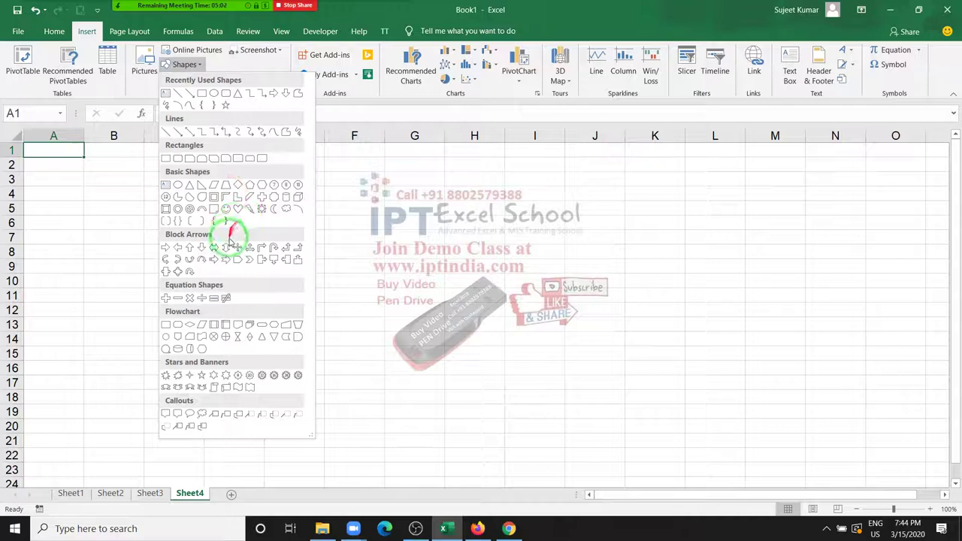
click(238, 209)
drag(220, 186, 377, 375)
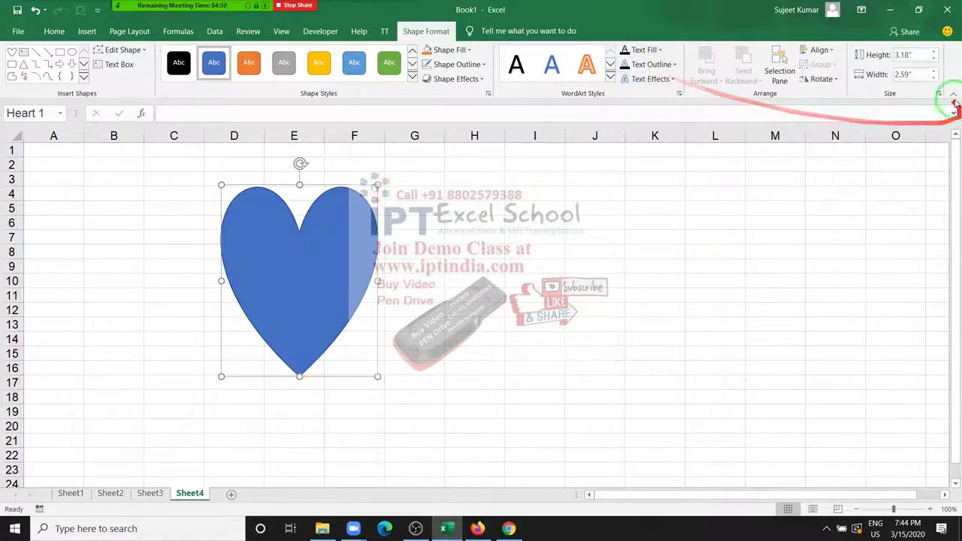
- Edit the heart's points, bending the curves at its top cleft
click(140, 51)
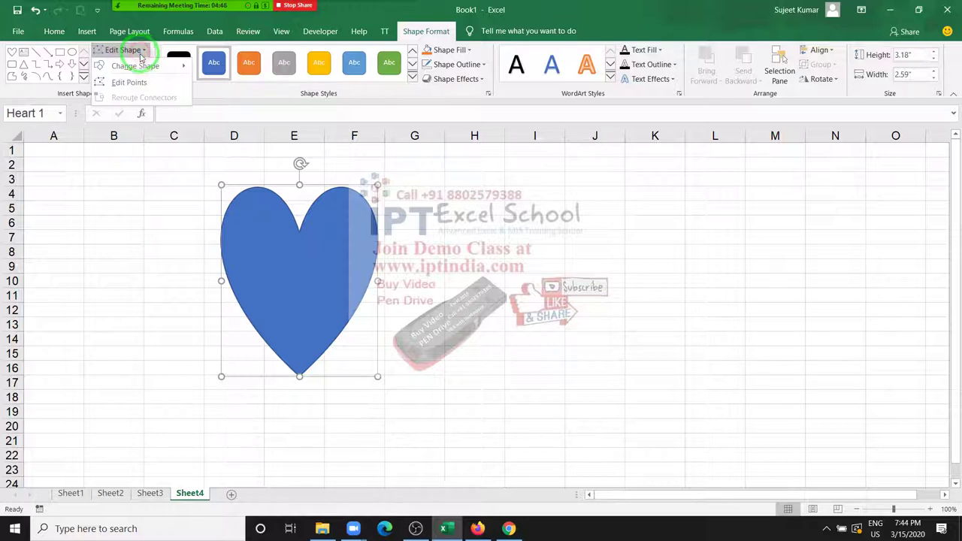
click(136, 82)
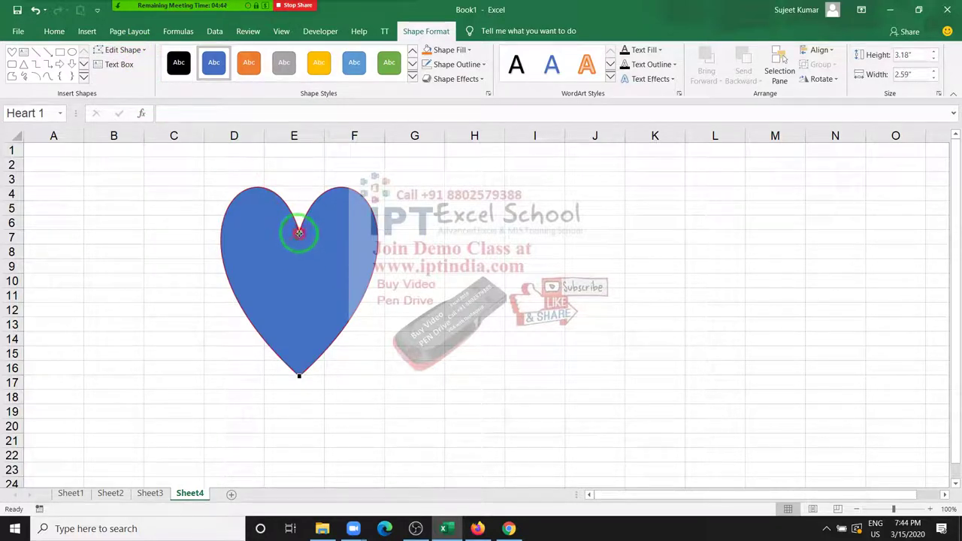
drag(300, 233, 279, 199)
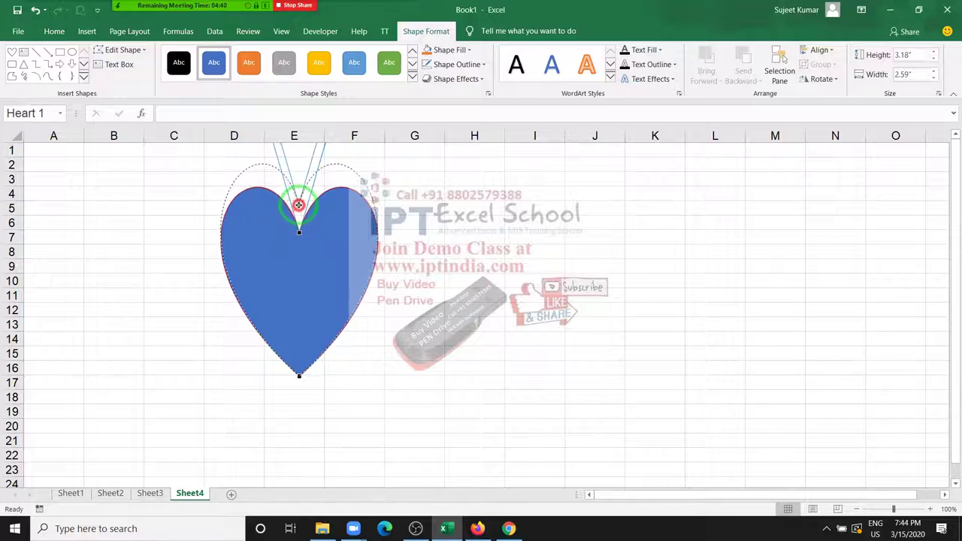
click(414, 237)
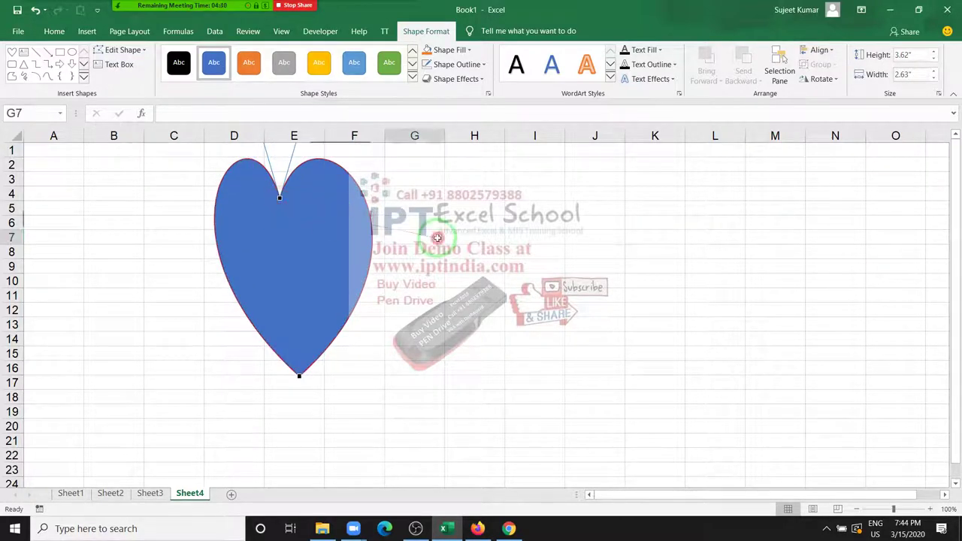
click(294, 354)
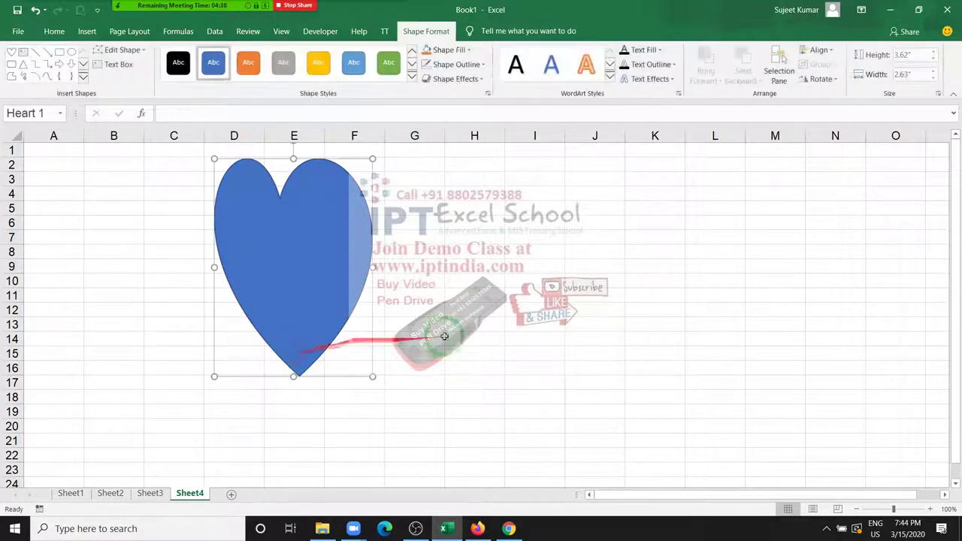
click(454, 323)
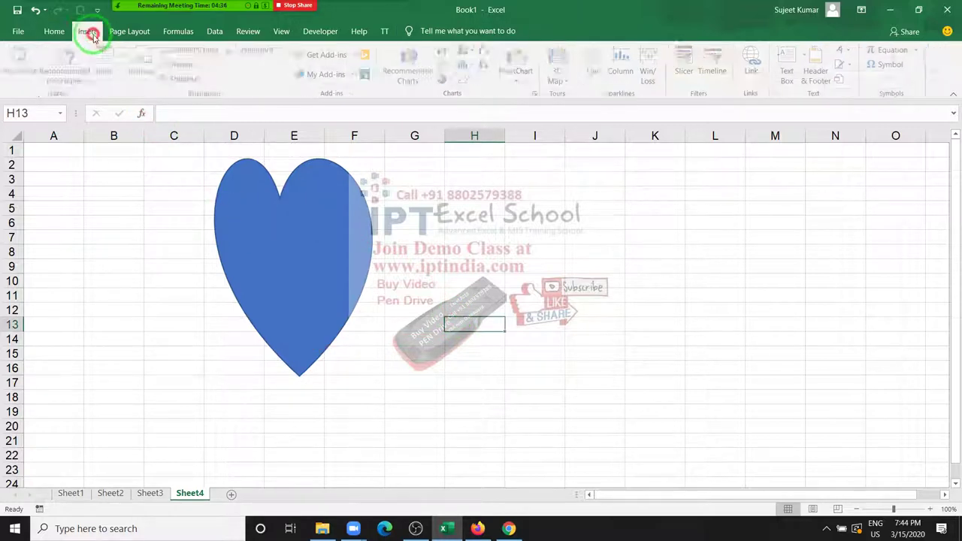
- Draw a block arc shape to the right of the heart
click(86, 31)
click(185, 66)
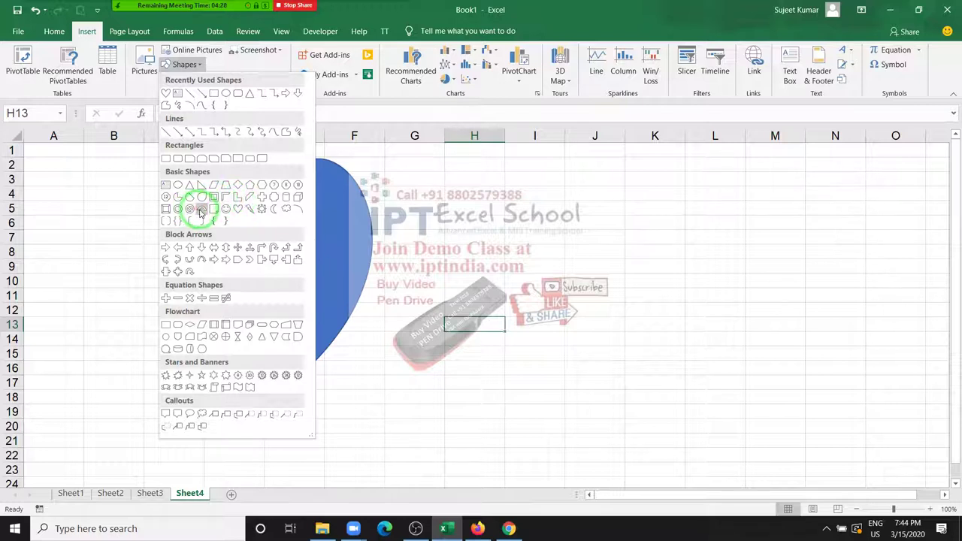
click(202, 212)
mouse_move(489, 197)
mouse_down()
mouse_move(675, 338)
mouse_move(663, 406)
mouse_up()
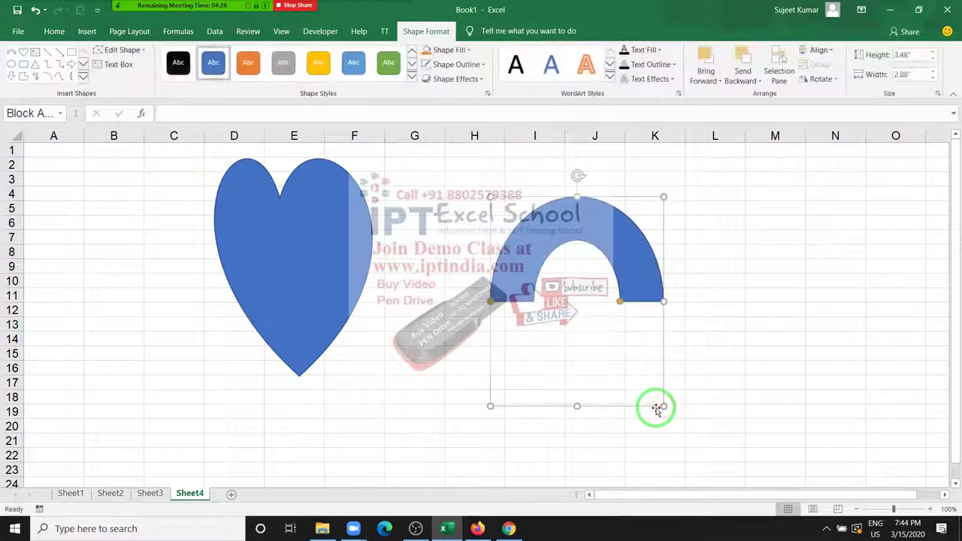
- Edit the block arc's points, pulling its inner top point down, and nudge it up
click(118, 52)
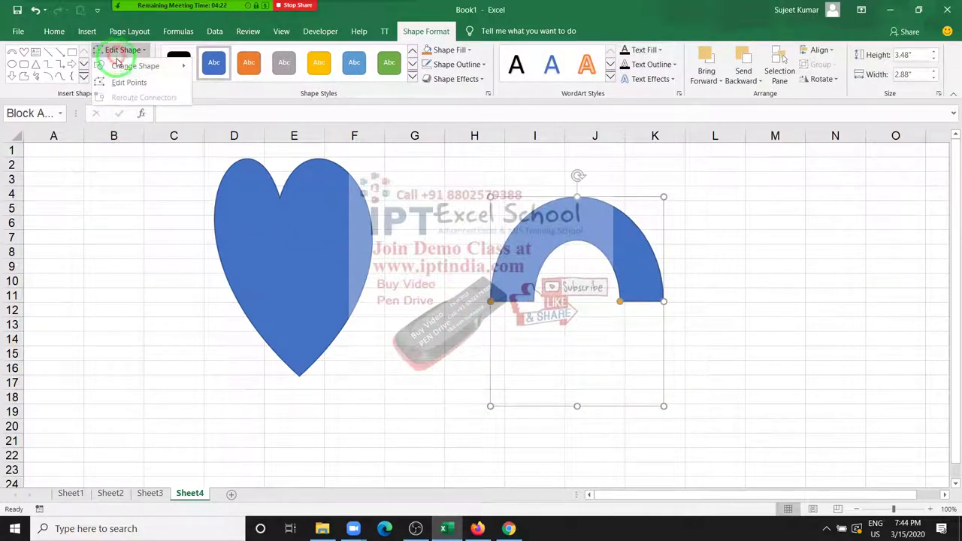
click(116, 66)
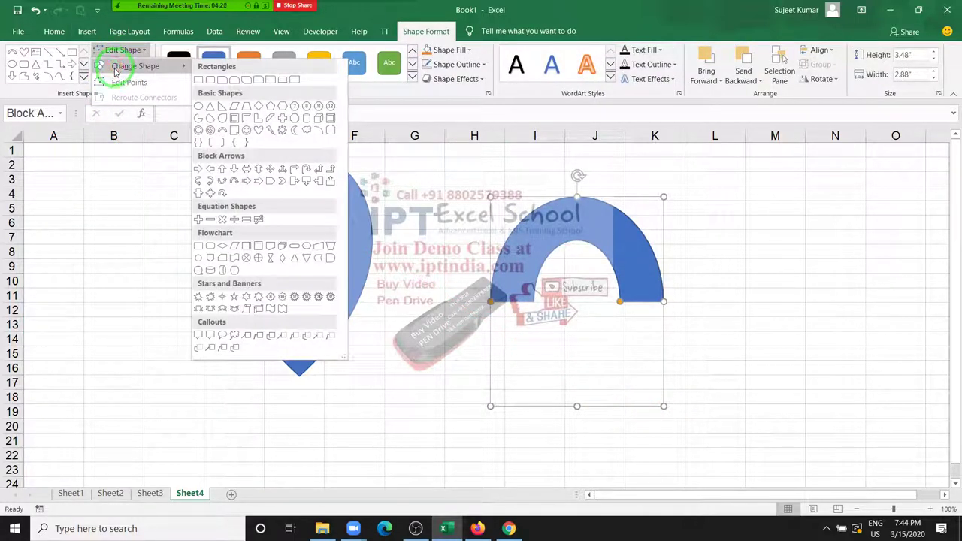
click(126, 82)
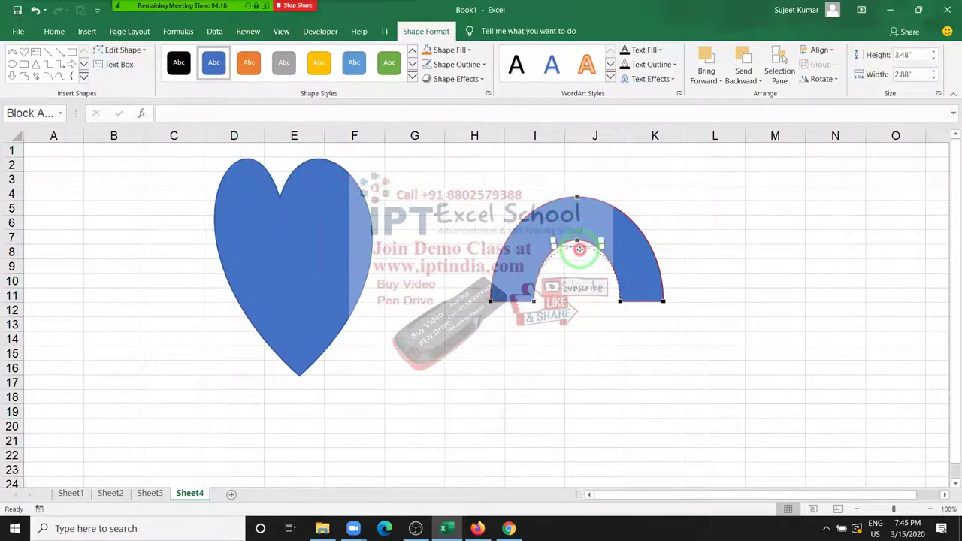
drag(579, 249, 582, 262)
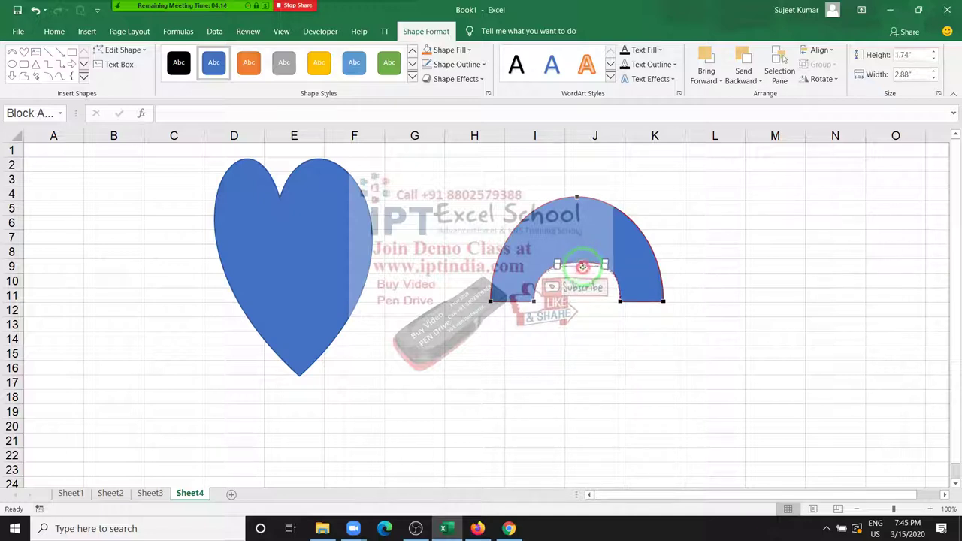
drag(576, 314, 577, 324)
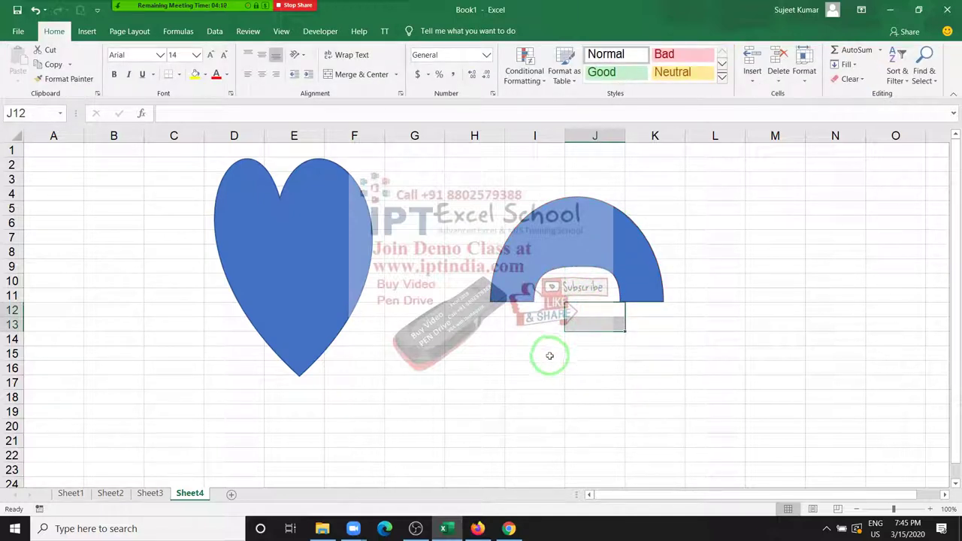
drag(533, 298, 531, 284)
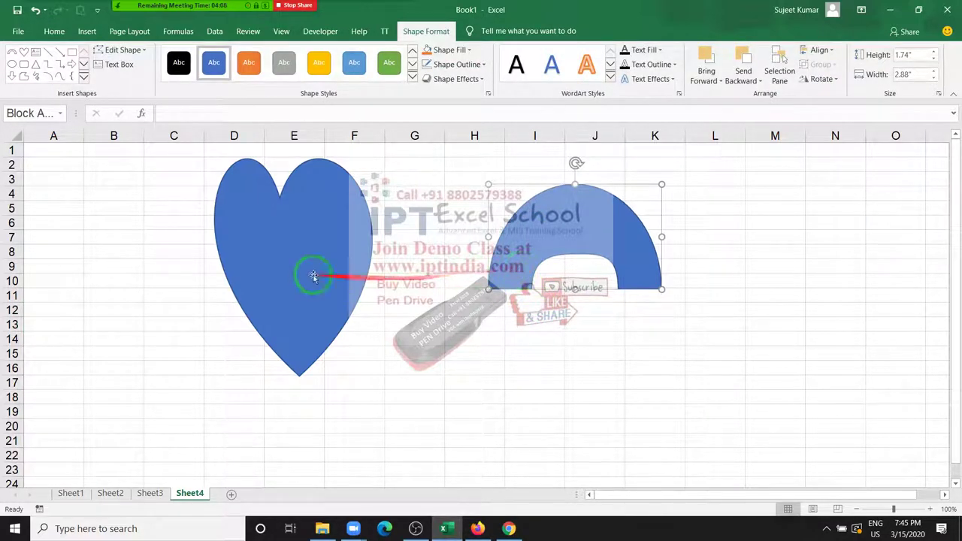
- Delete the block arc and the heart
key(Delete)
click(262, 263)
key(Delete)
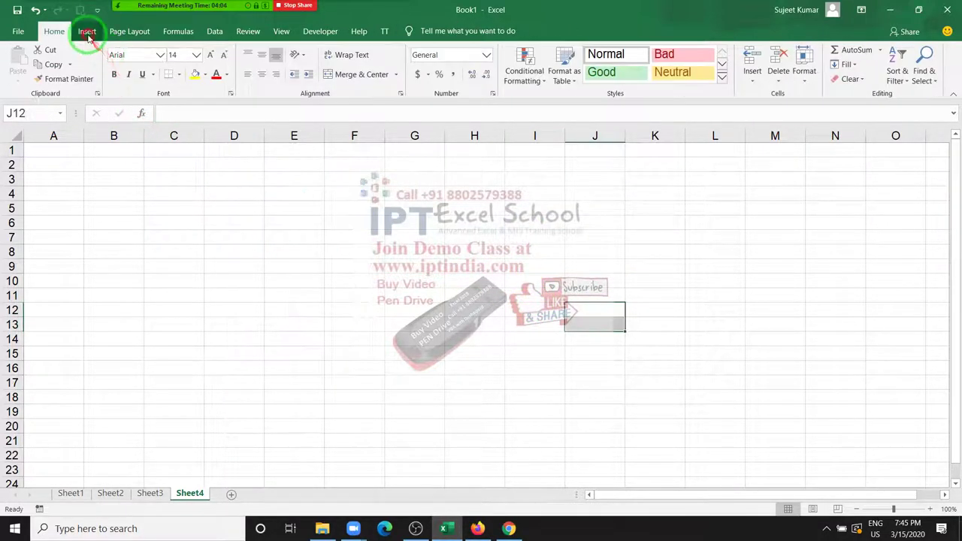
click(87, 31)
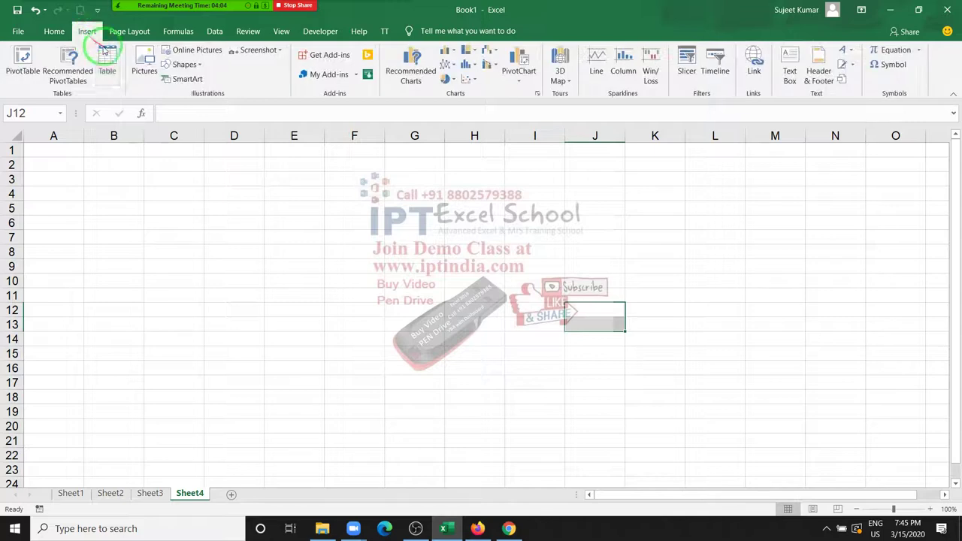
click(197, 81)
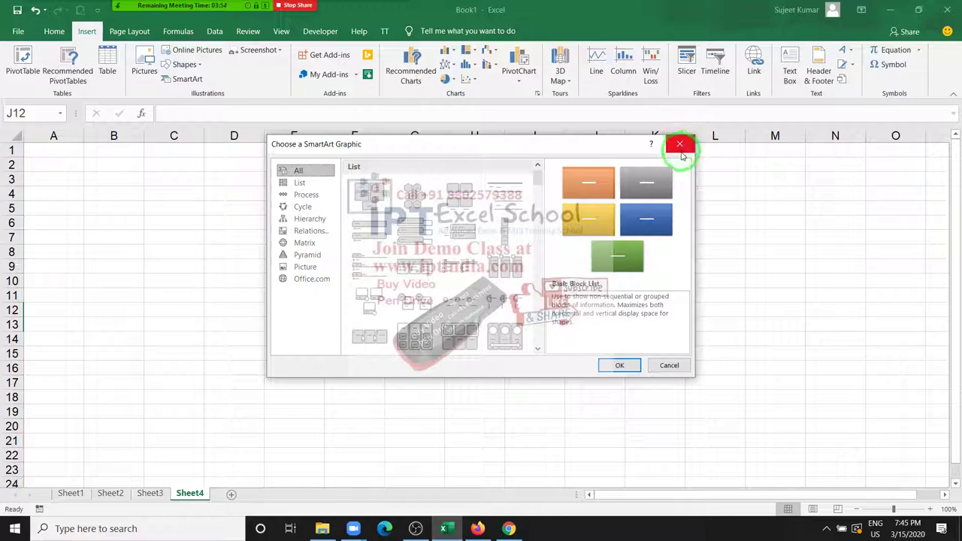
click(680, 147)
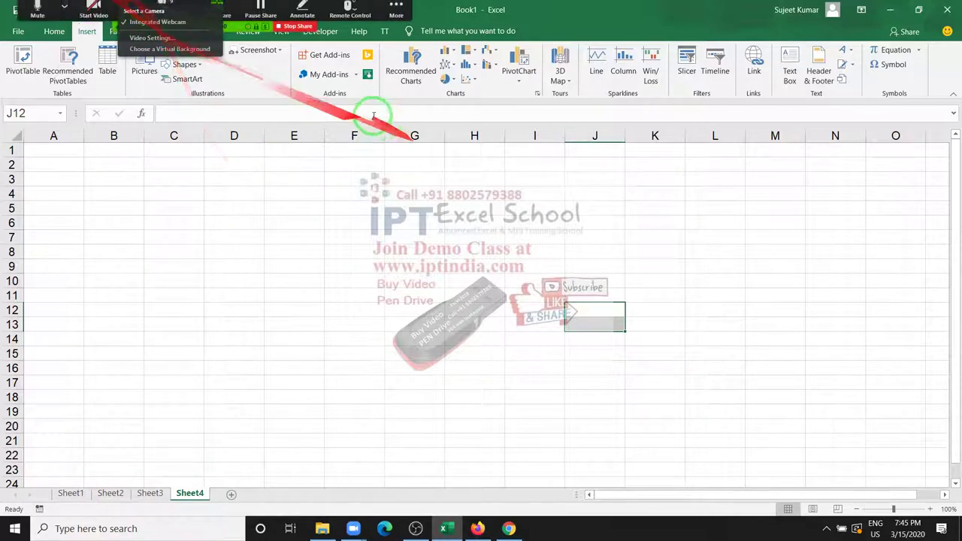
- Open the Office Add-ins store and dismiss the meeting participants list
click(346, 53)
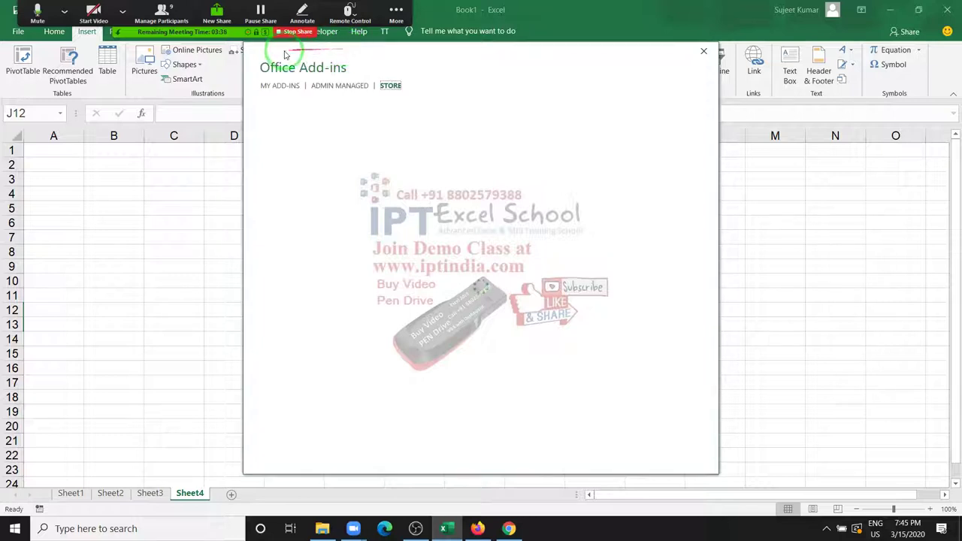
click(171, 14)
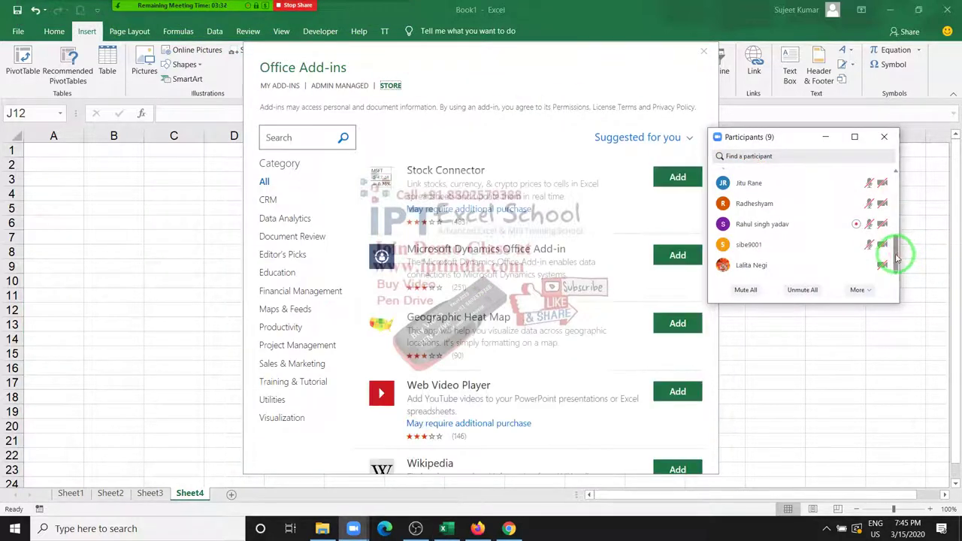
drag(896, 258, 896, 202)
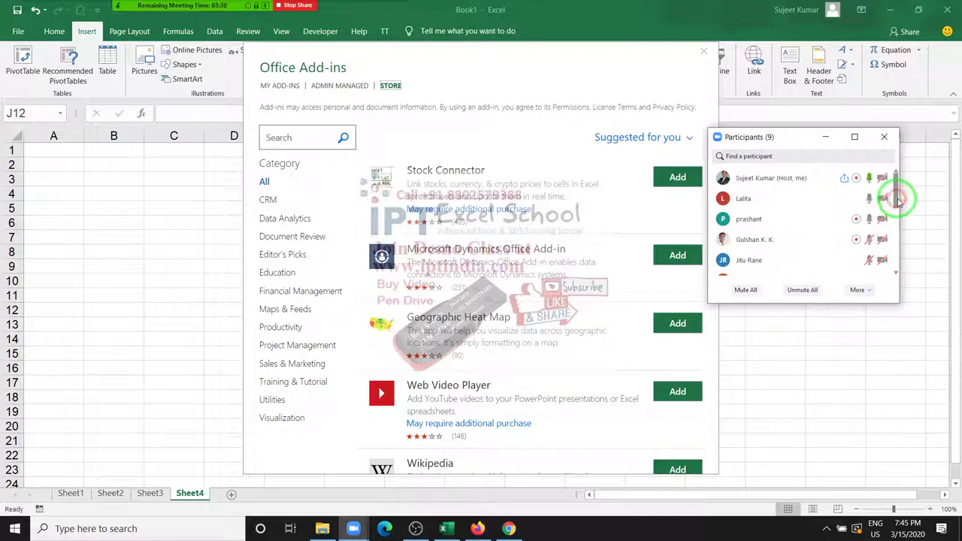
click(883, 136)
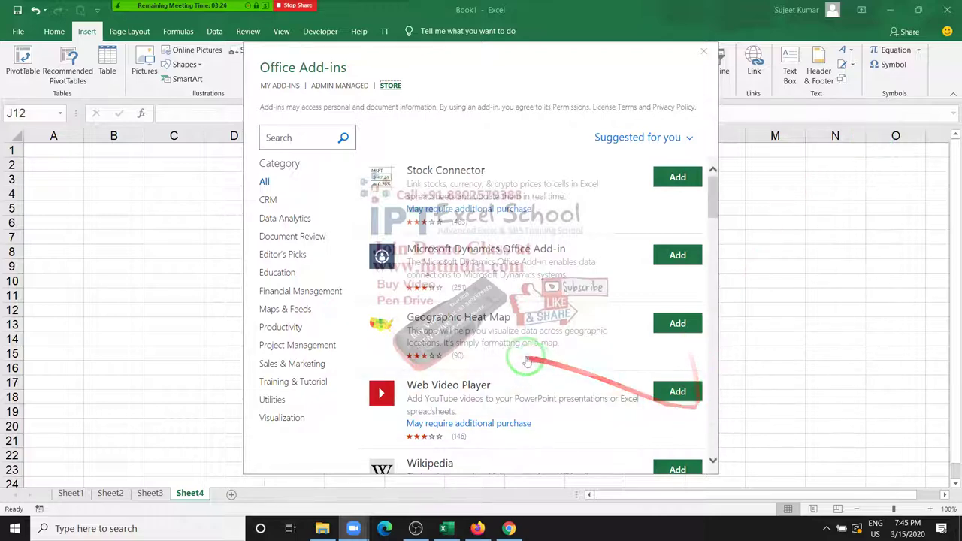
- Scroll the store list down to People Graph and choose to add it
scroll(517, 352, down, 2)
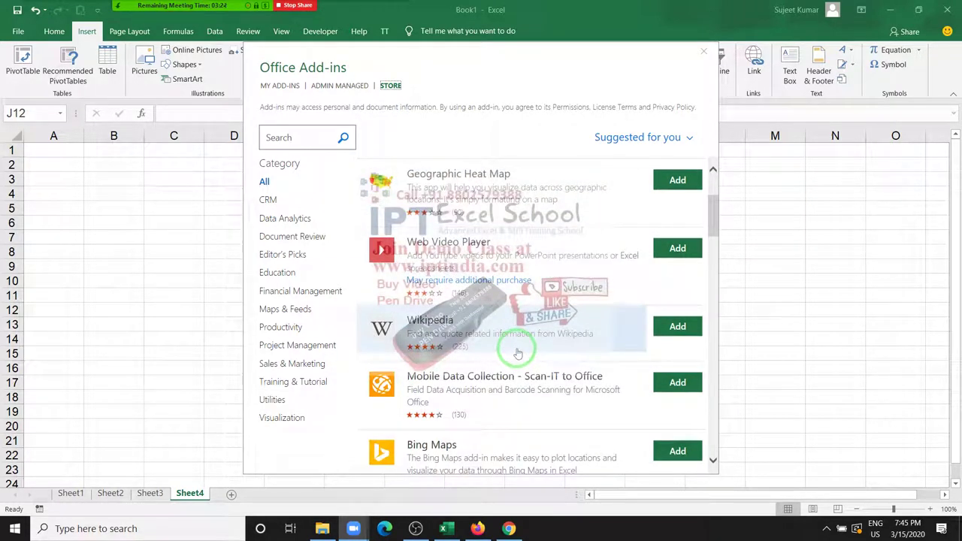
scroll(517, 352, down, 3)
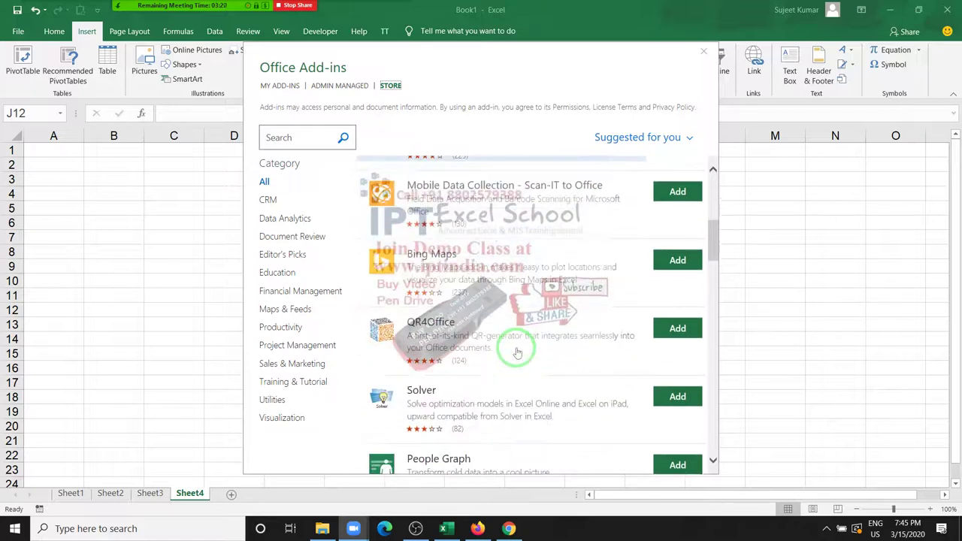
scroll(517, 342, down, 1)
scroll(518, 344, down, 1)
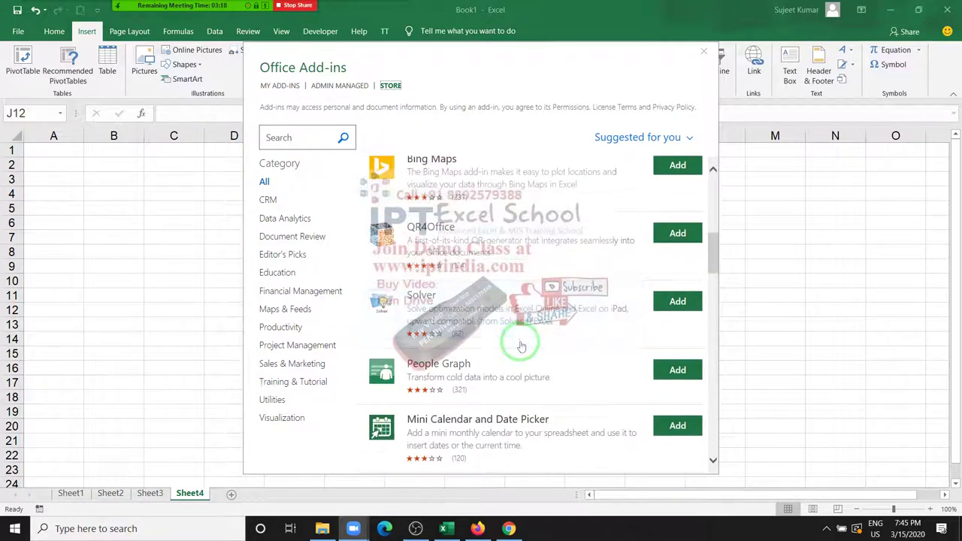
scroll(520, 345, down, 1)
scroll(523, 347, down, 1)
scroll(523, 347, down, 1)
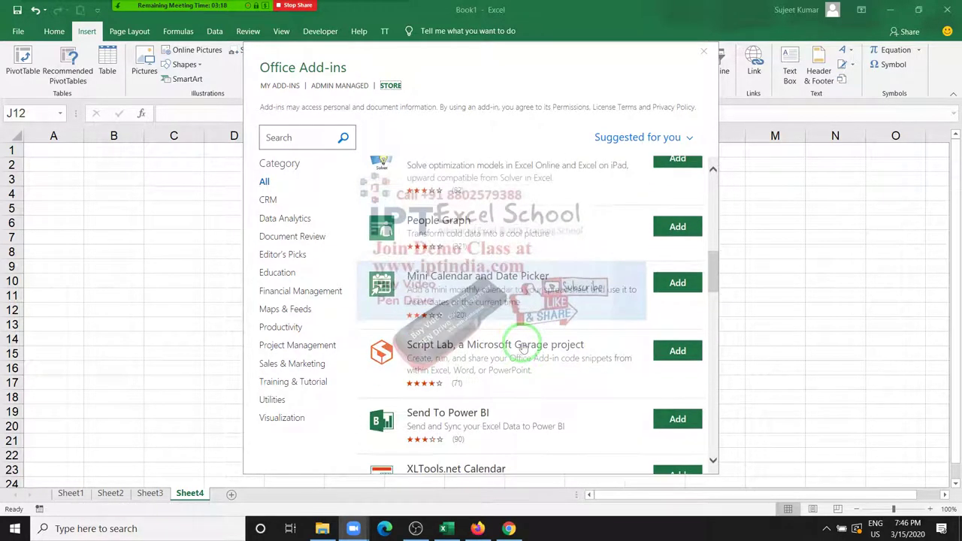
click(654, 227)
- Confirm installing People Graph, then choose Select your data in its data settings
click(593, 371)
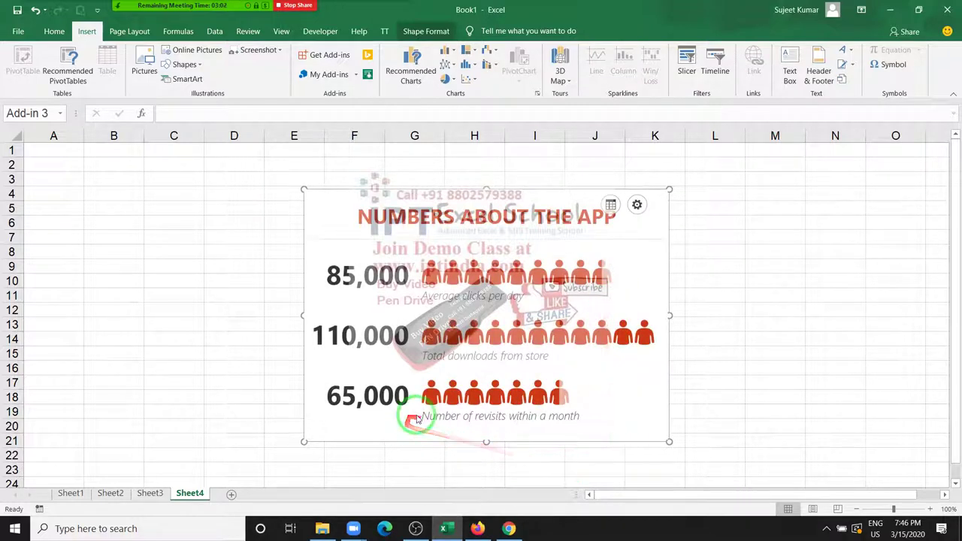
click(439, 293)
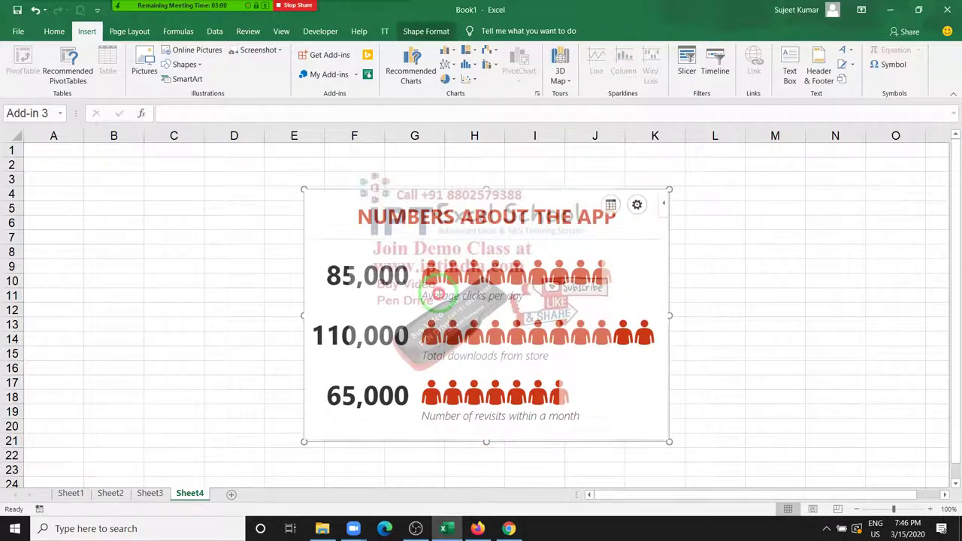
click(612, 205)
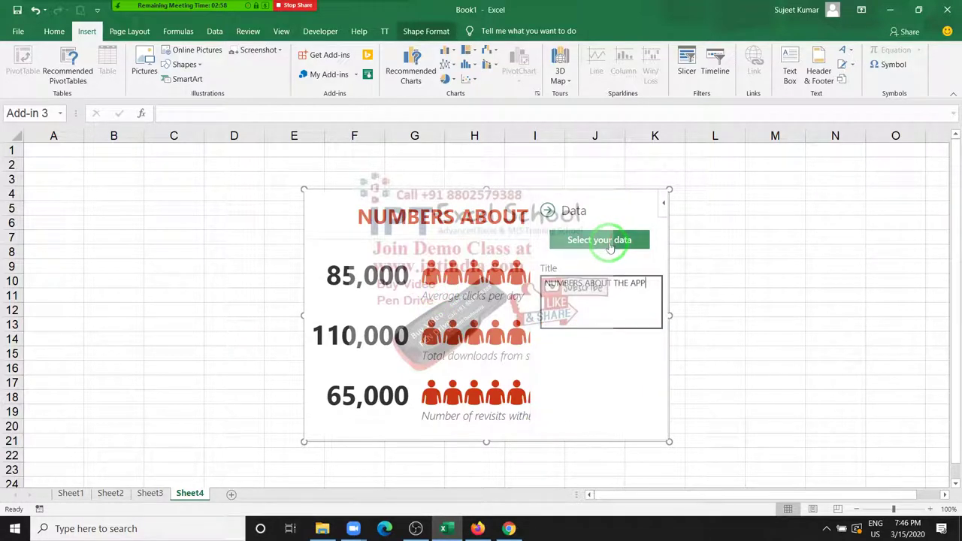
click(610, 242)
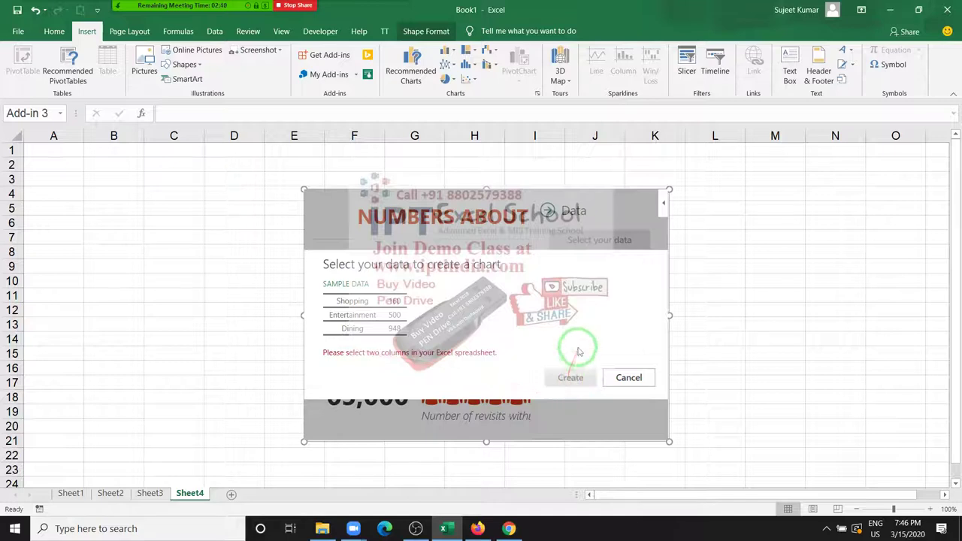
- Cancel the People Graph data prompt and select cell D4, leaving the 'NUMBERS ABOUT THE APP' infographic
drag(524, 331, 601, 385)
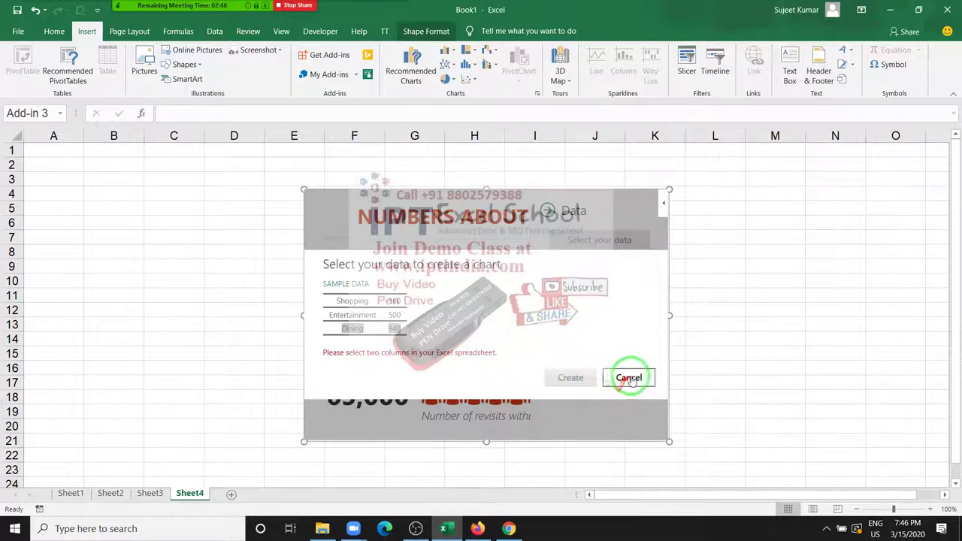
drag(443, 363, 8, 125)
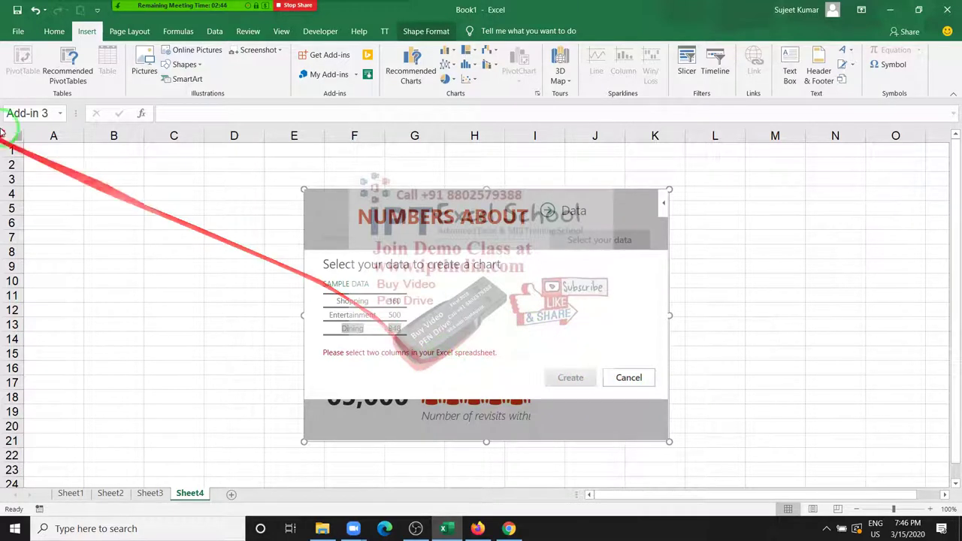
click(52, 151)
drag(57, 157, 445, 293)
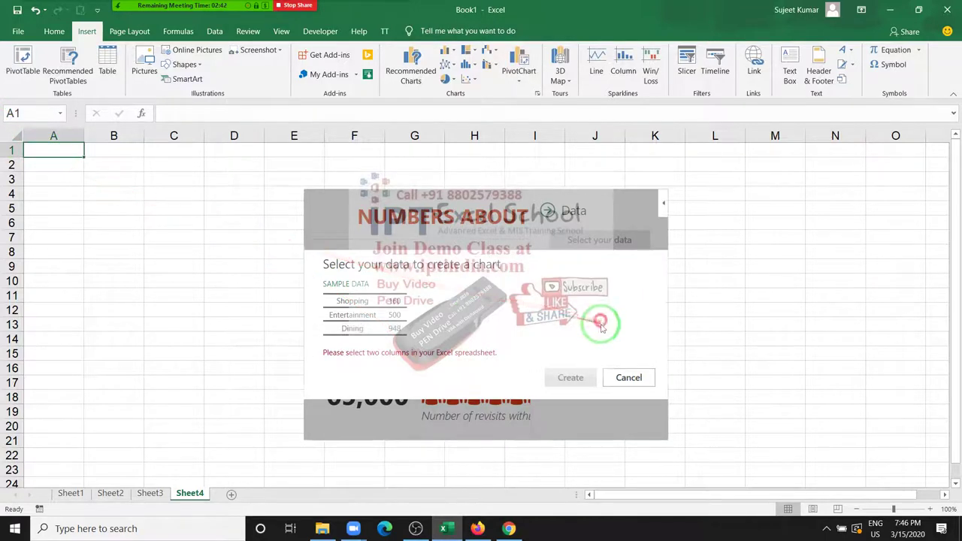
click(620, 377)
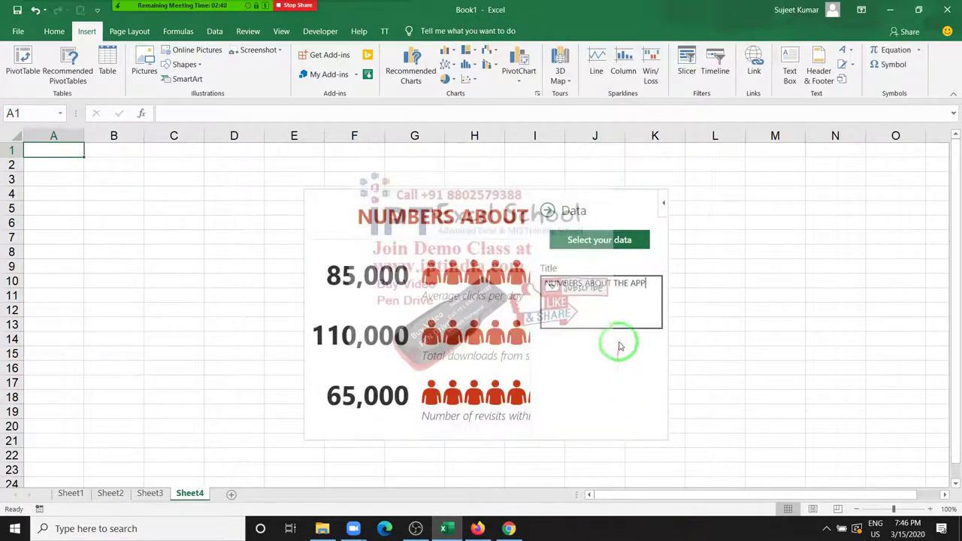
drag(618, 319, 648, 310)
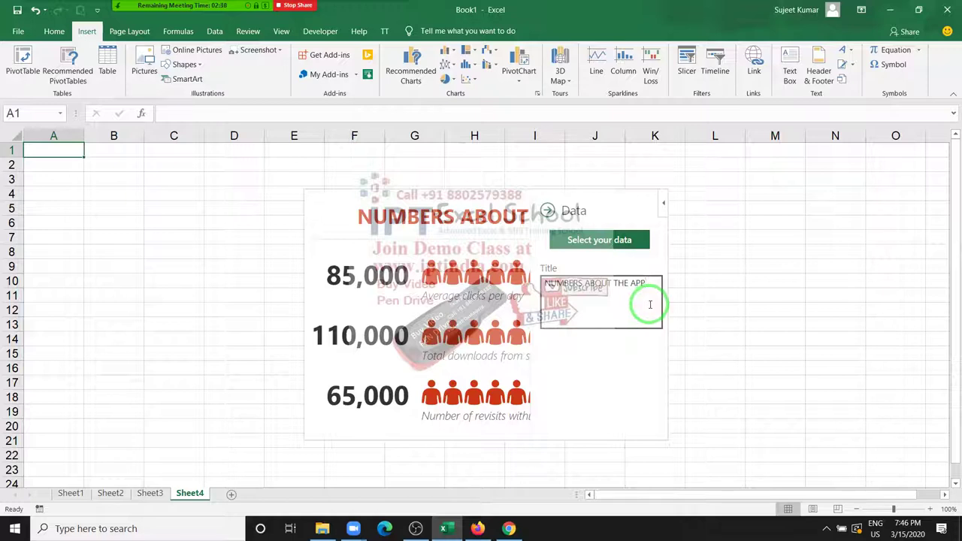
click(650, 304)
click(693, 277)
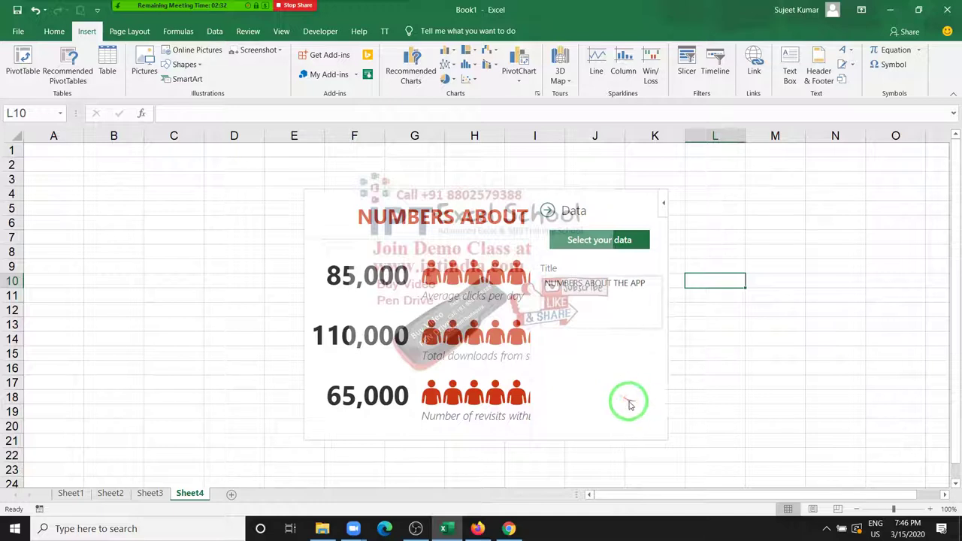
click(237, 192)
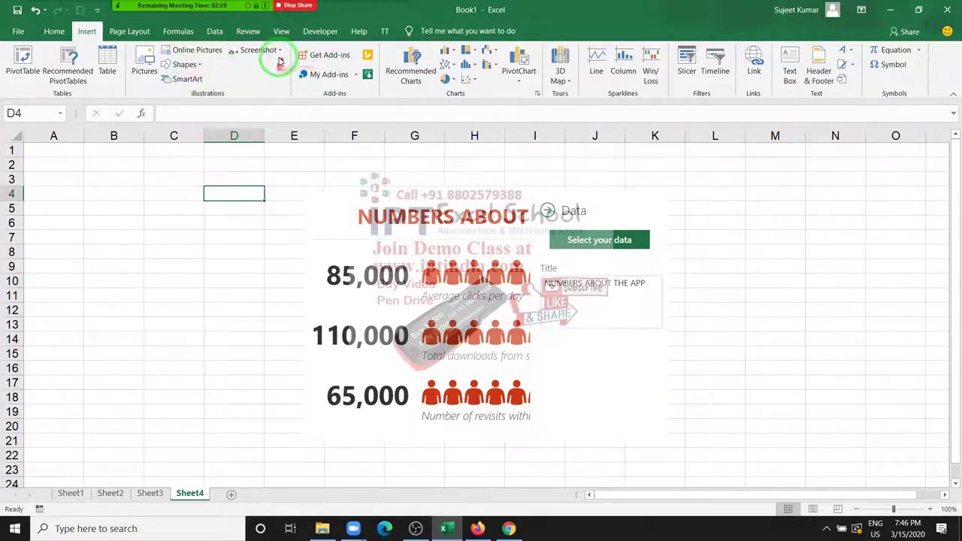
- Open My Add-ins on the STORE tab and scroll down through the add-in catalogue
click(316, 74)
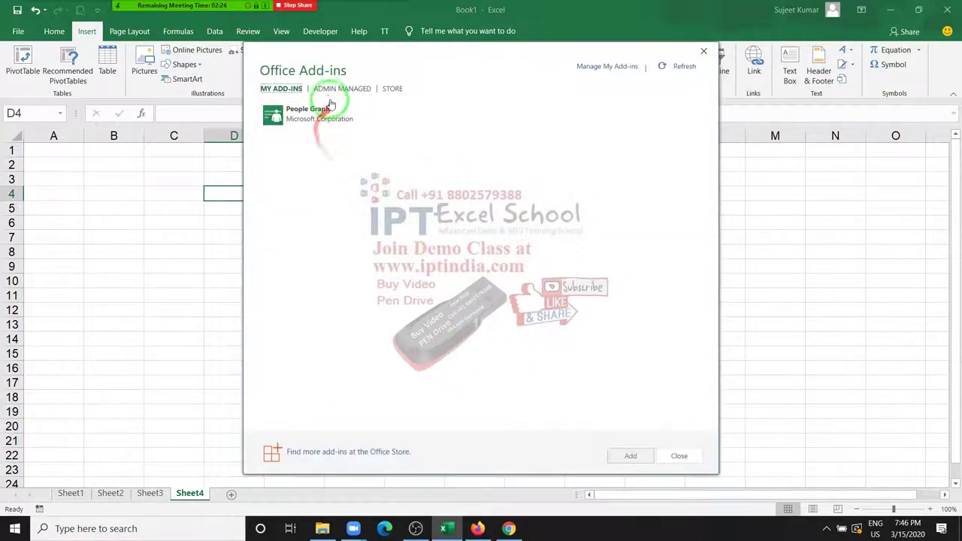
click(390, 89)
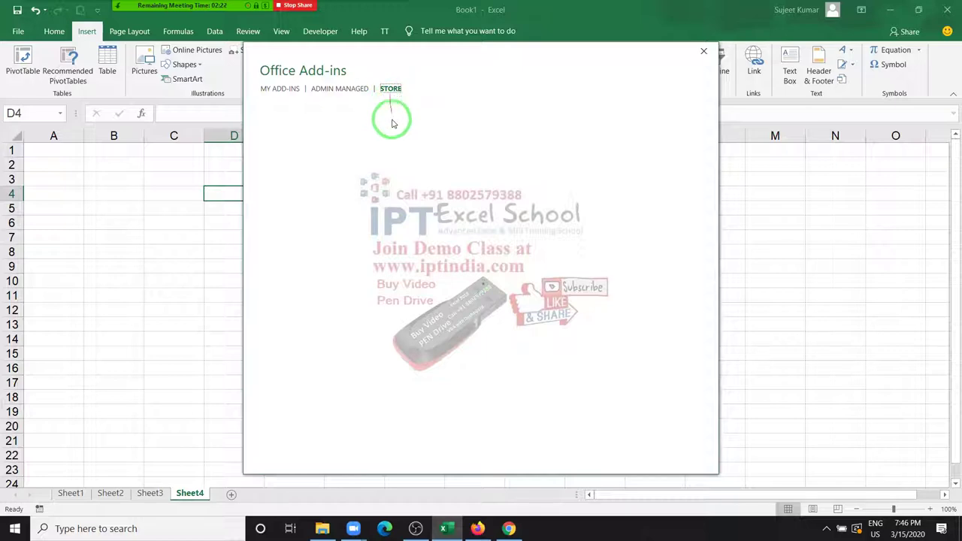
scroll(571, 295, down, 3)
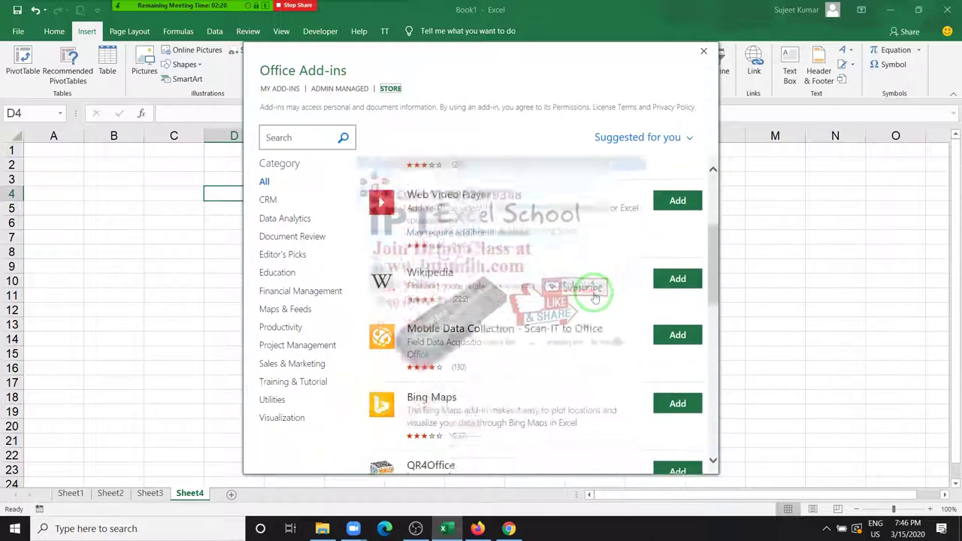
scroll(578, 295, down, 1)
scroll(586, 296, down, 2)
scroll(594, 298, down, 2)
scroll(594, 297, down, 3)
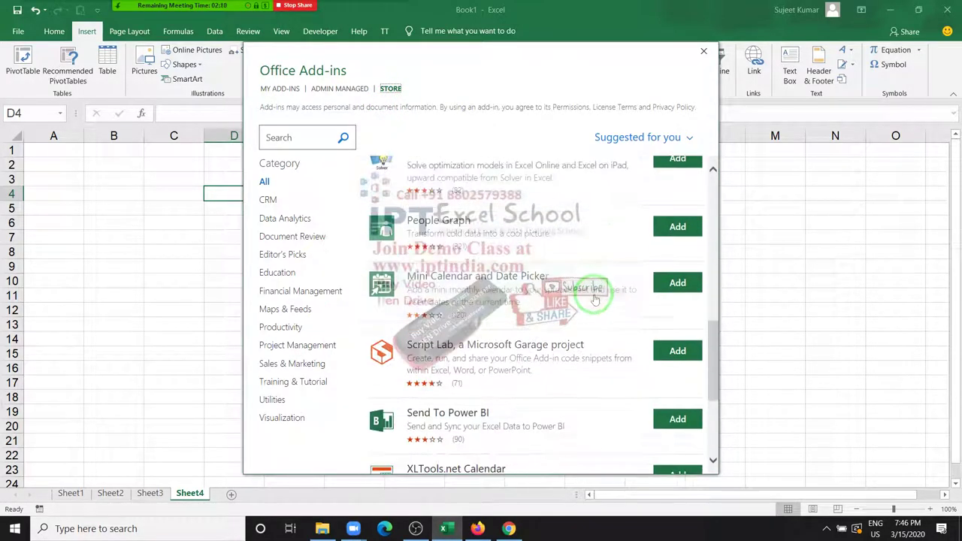
scroll(594, 297, down, 2)
scroll(594, 299, down, 1)
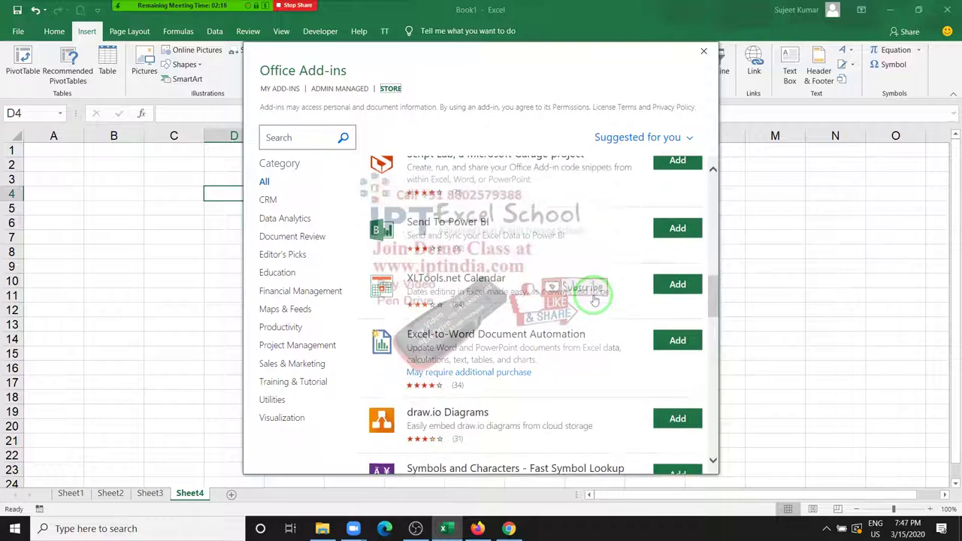
scroll(595, 299, down, 2)
scroll(594, 299, down, 1)
scroll(594, 299, down, 2)
scroll(594, 299, down, 3)
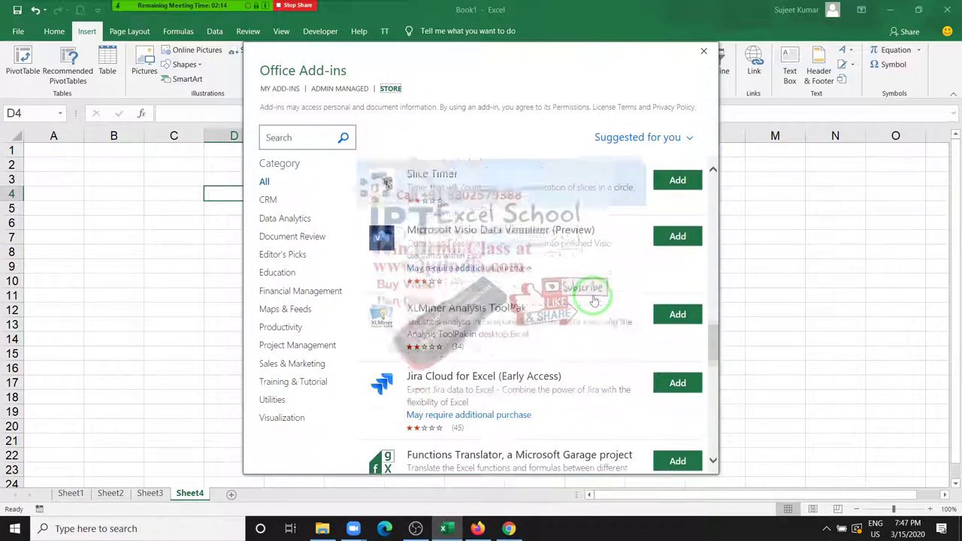
scroll(594, 299, down, 1)
scroll(594, 299, down, 1)
scroll(595, 299, down, 2)
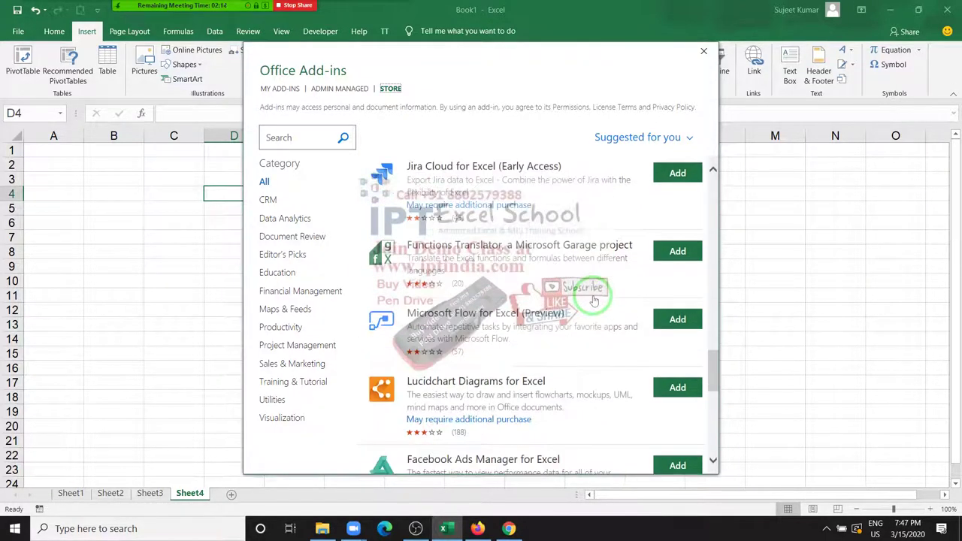
scroll(595, 299, down, 1)
scroll(594, 299, down, 1)
scroll(594, 300, down, 3)
scroll(594, 303, down, 1)
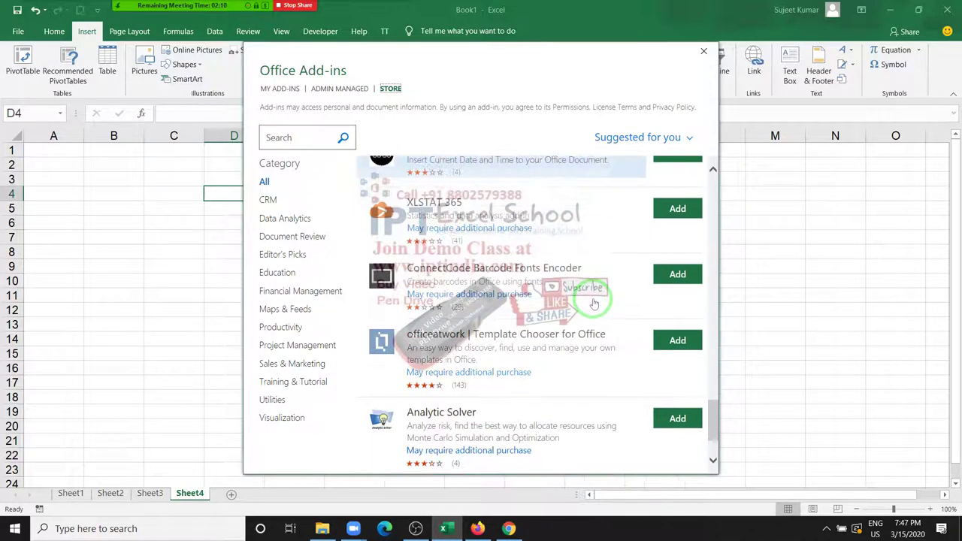
scroll(595, 301, down, 3)
scroll(586, 330, down, 1)
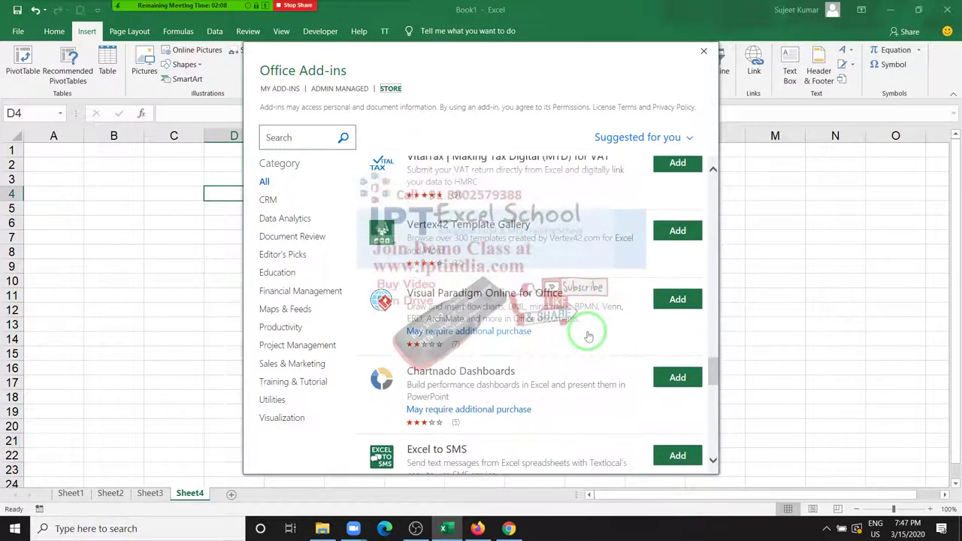
- Scroll back up the store list and close it without adding any add-in
scroll(588, 336, up, 2)
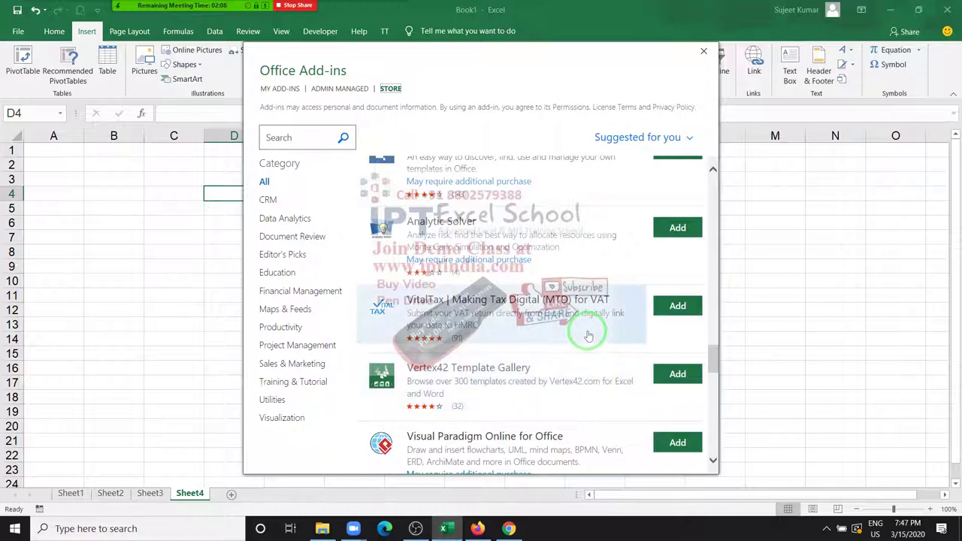
scroll(588, 334, up, 3)
scroll(588, 328, up, 3)
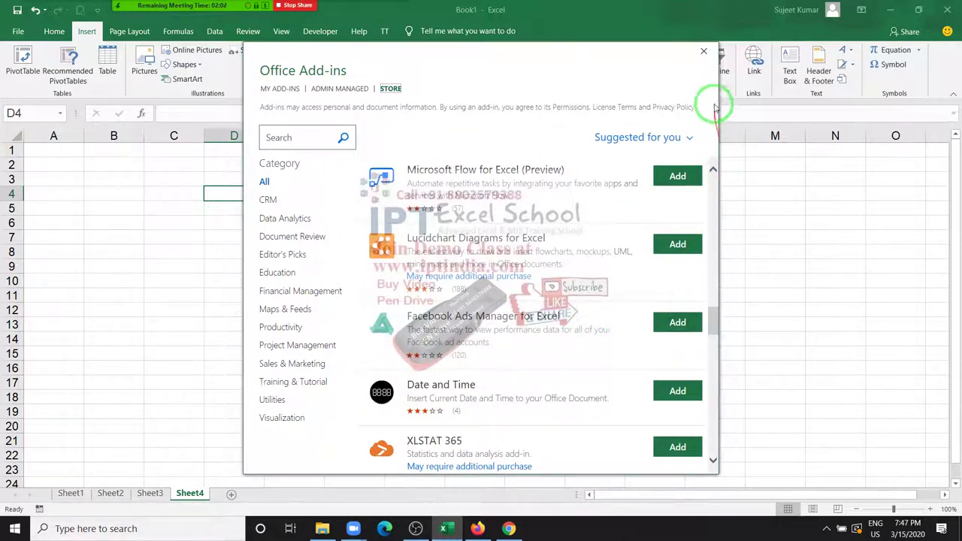
click(704, 53)
- Dismiss the People Graph data prompt and bring up the add-in's data settings
click(606, 202)
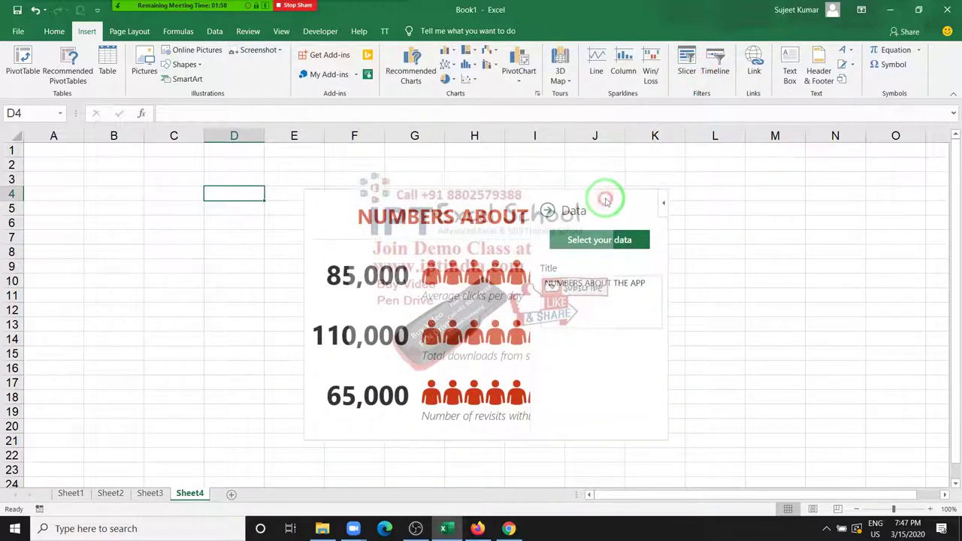
click(622, 236)
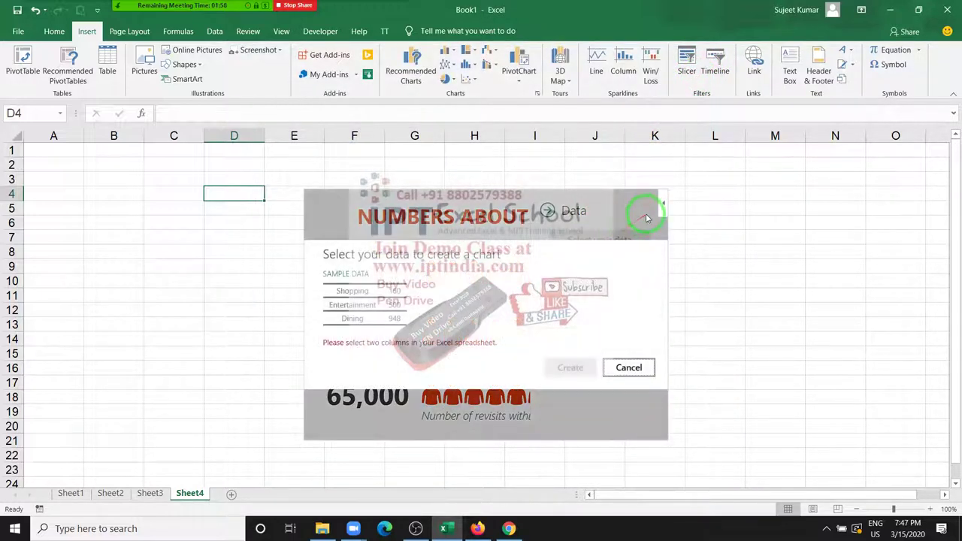
click(645, 217)
click(635, 368)
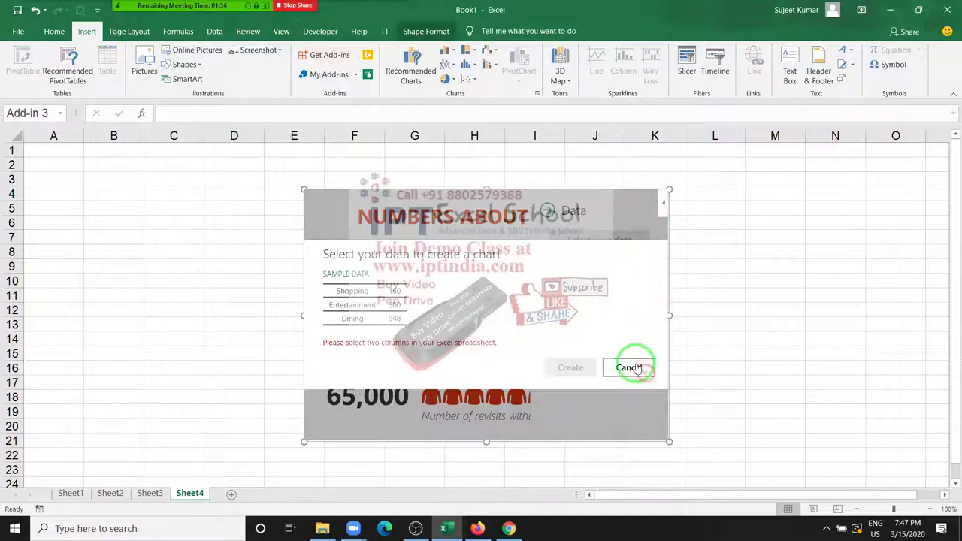
click(663, 207)
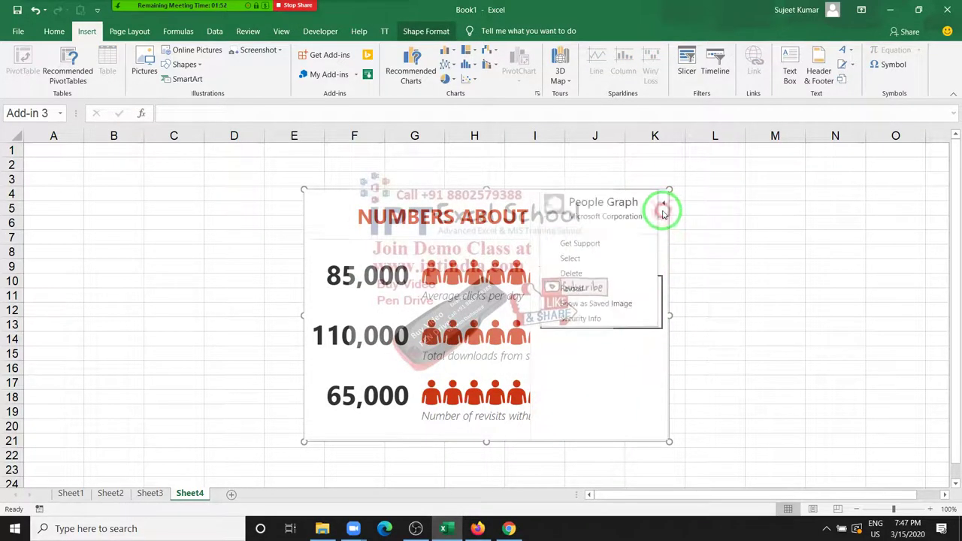
click(596, 259)
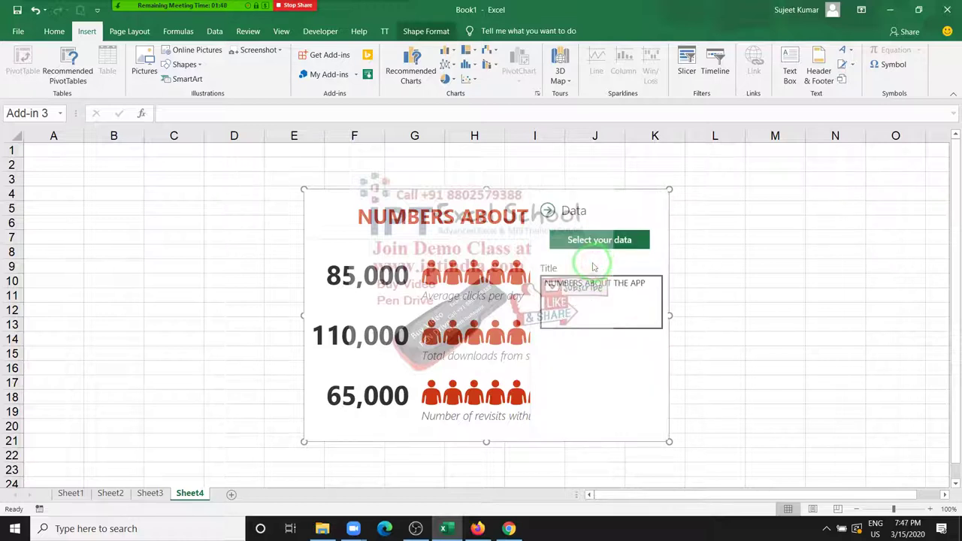
- Select cells C2:D8, then add a new blank worksheet, Sheet5, after Sheet4
drag(150, 167, 215, 247)
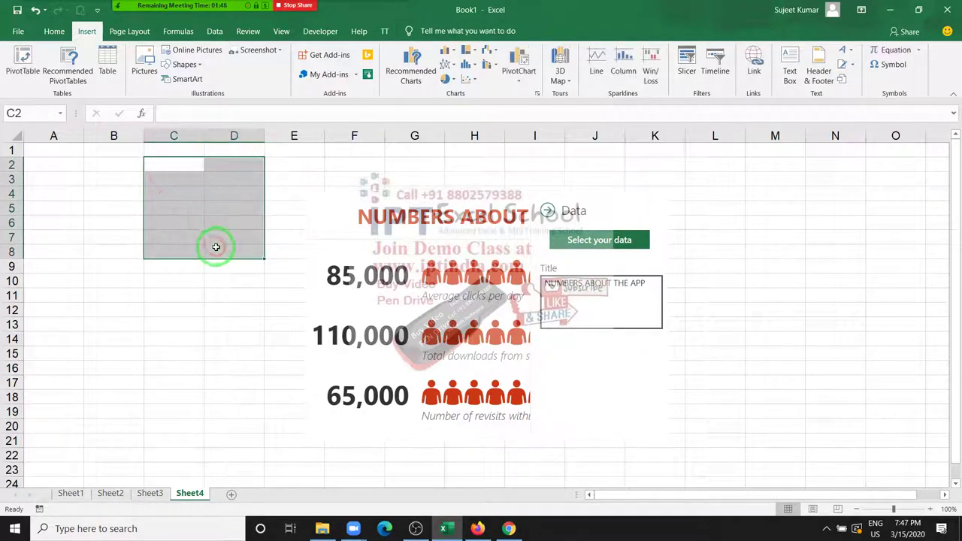
click(271, 267)
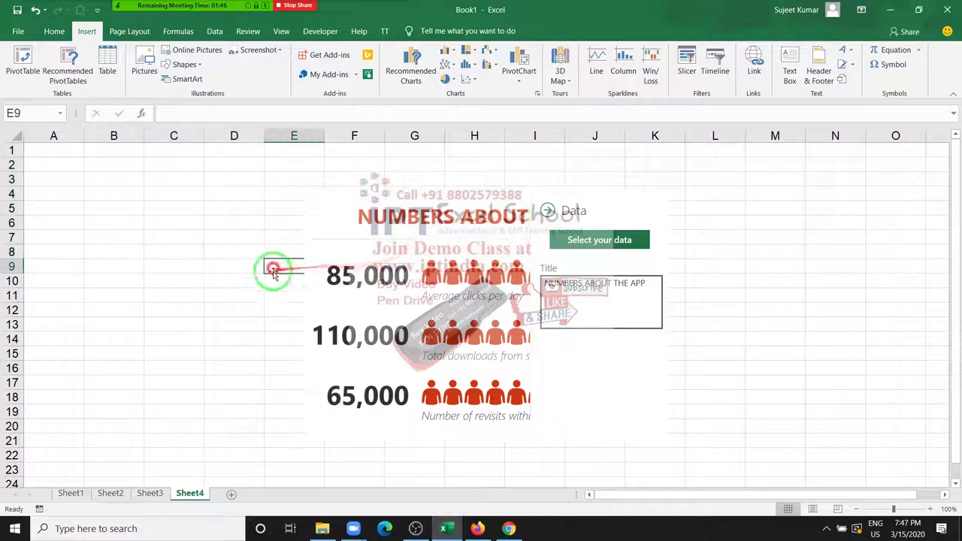
click(229, 494)
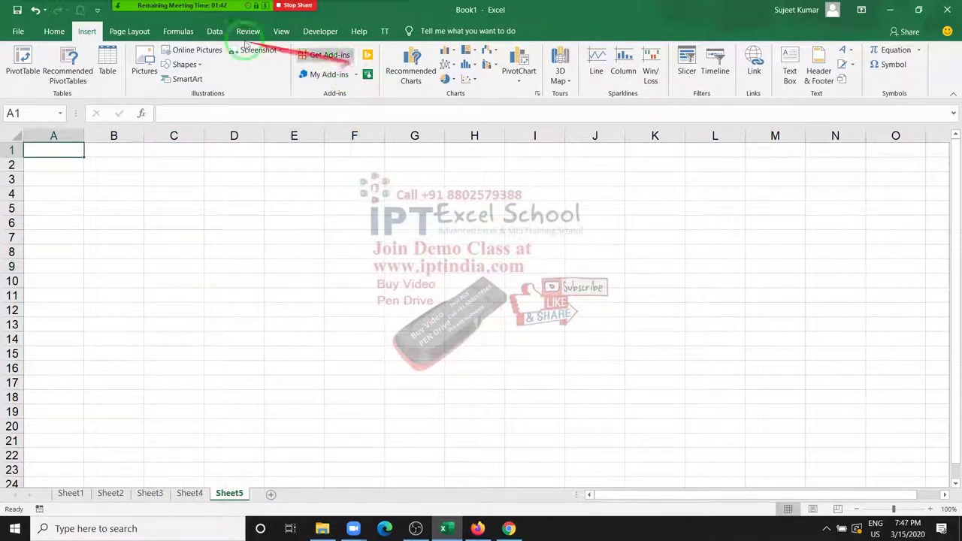
mouse_move(181, 9)
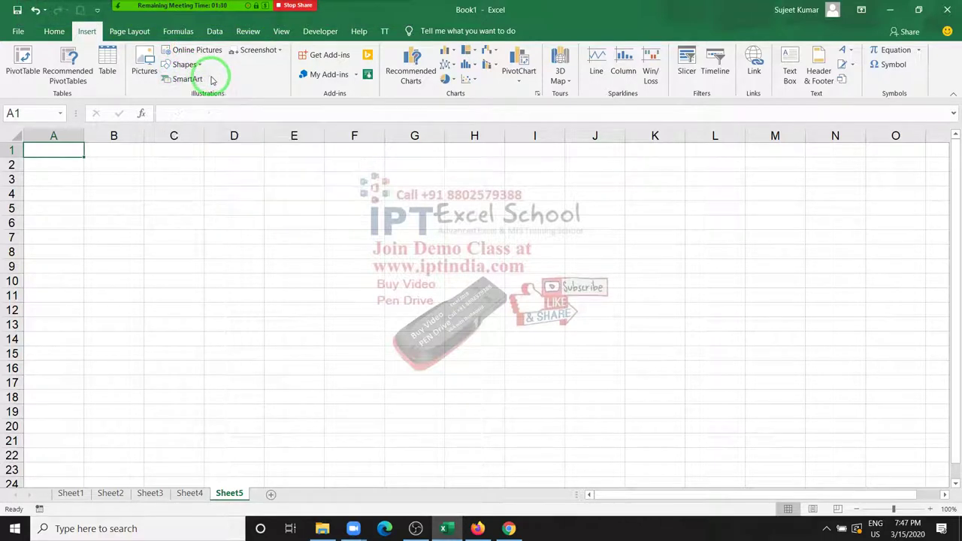
- Leave Excel for the desktop and open Zoom's Participants list showing 8 people
key(super+d)
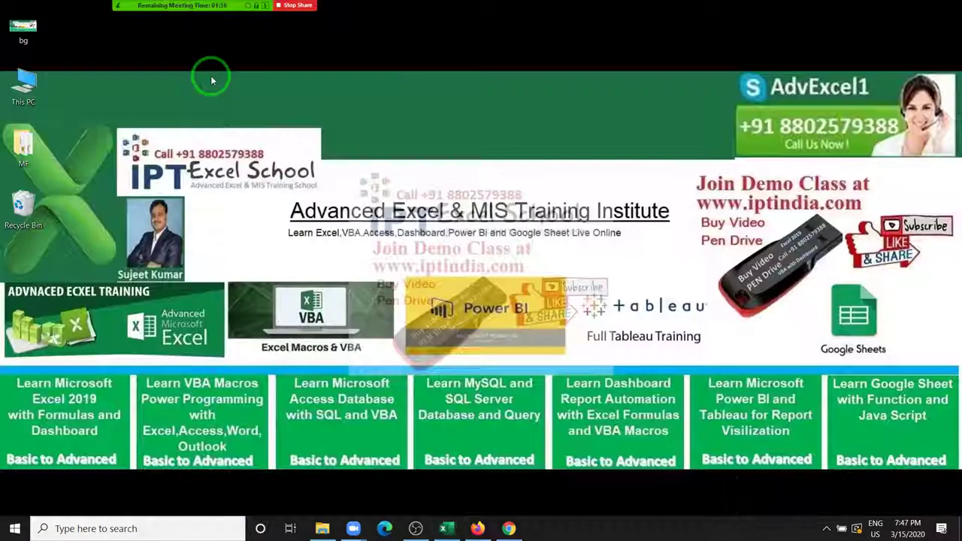
key(alt+Tab)
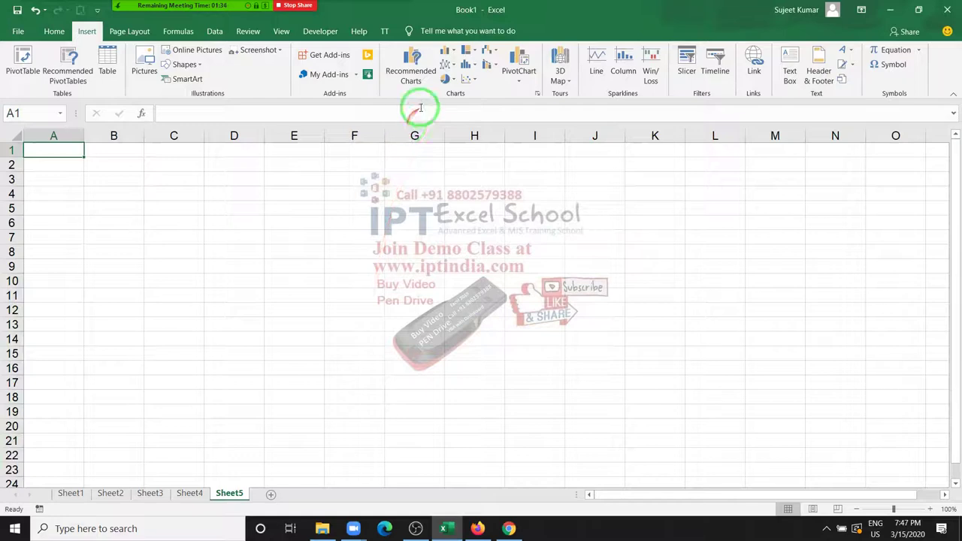
key(super+d)
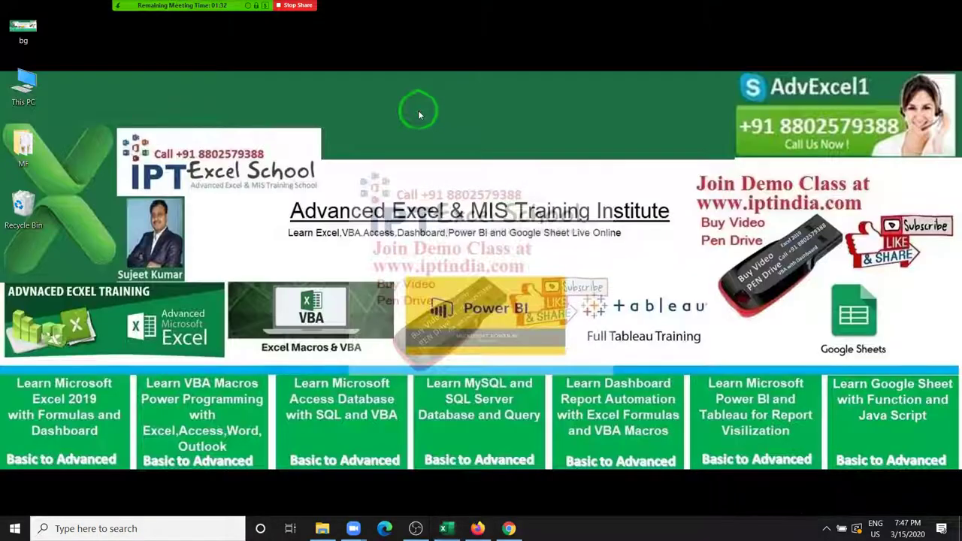
click(161, 24)
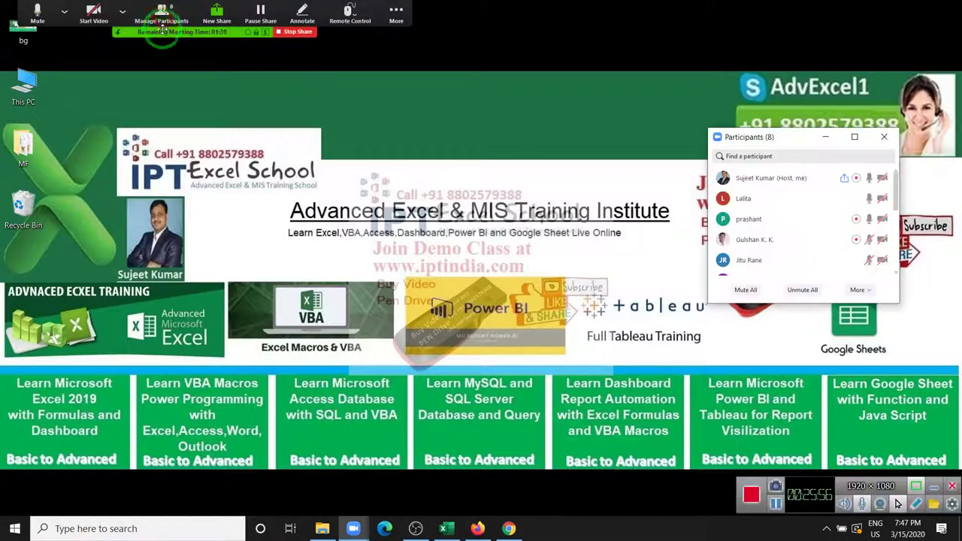